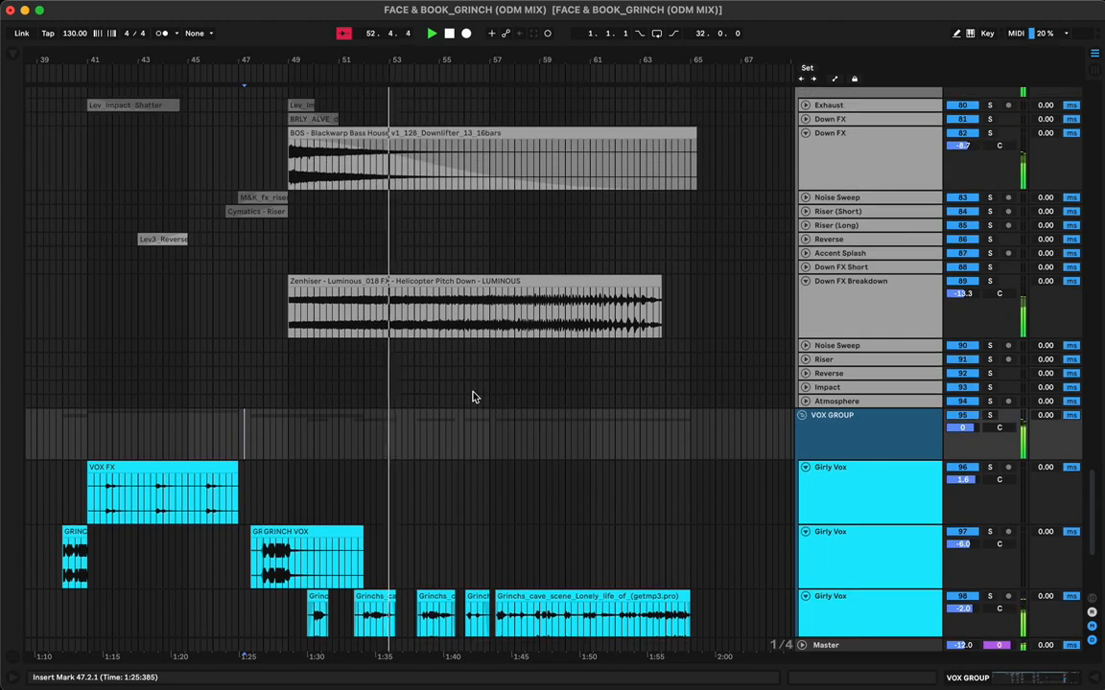
Copy the first four bars of the lower Super Saw Chords 2 clip (track 67) and paste them at bar 57 on that track
scroll(473, 397, "down", 3)
left_click(517, 507)
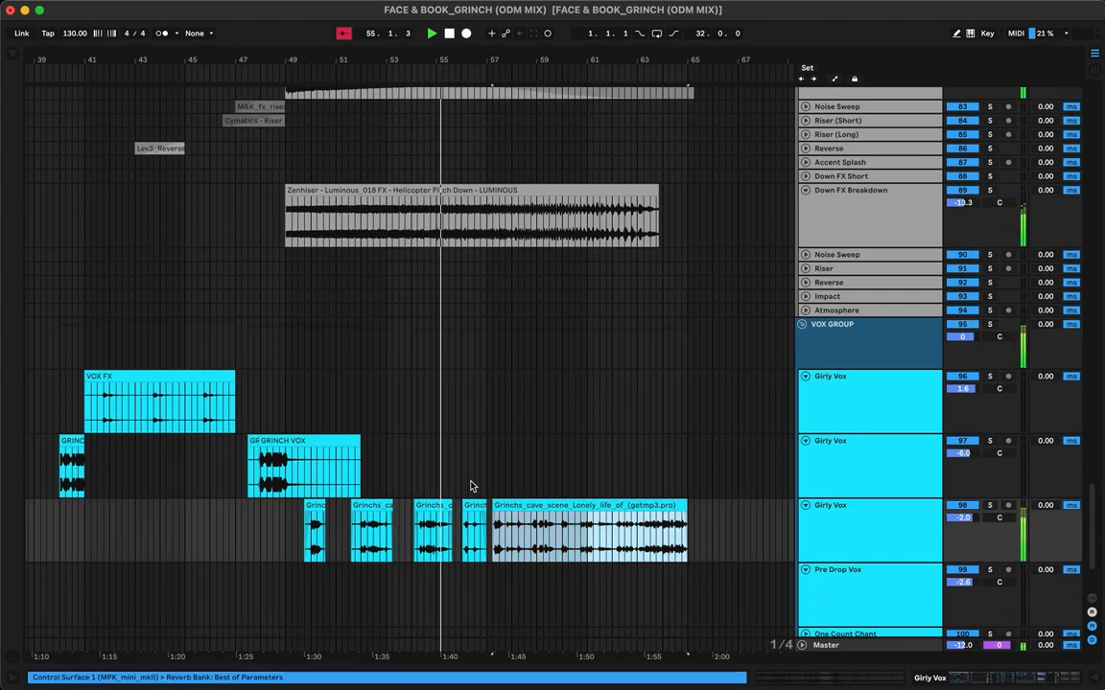
scroll(471, 487, "up", 1)
scroll(471, 486, "up", 15)
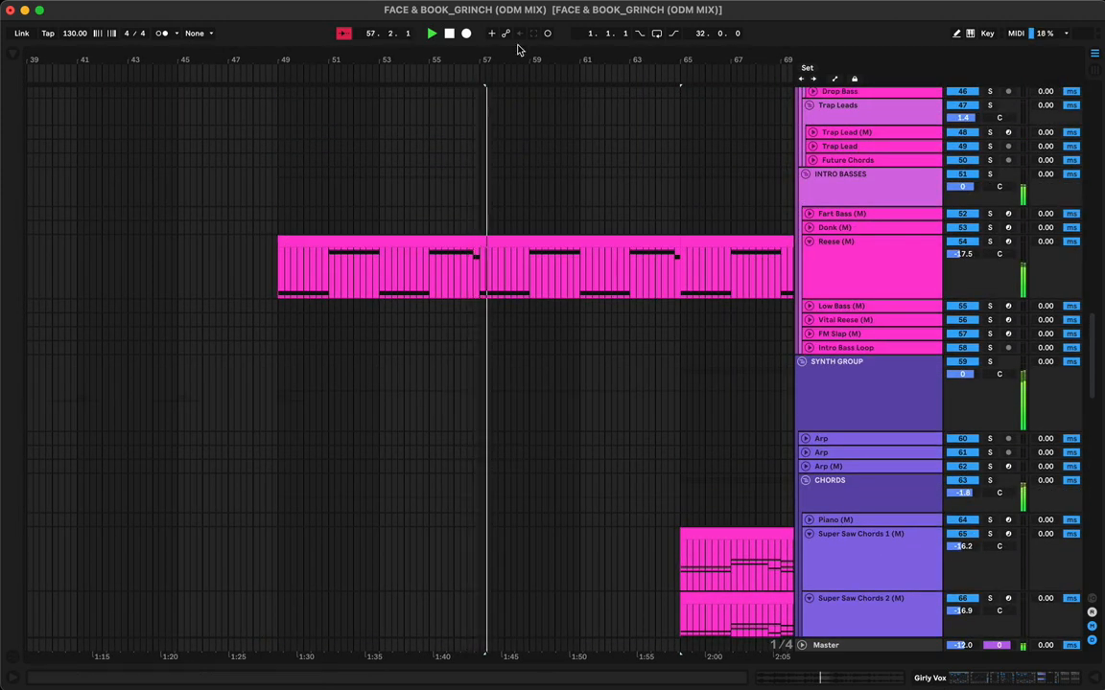
left_click_drag(506, 58, 501, 55)
scroll(547, 372, "down", 1)
scroll(544, 372, "down", 7)
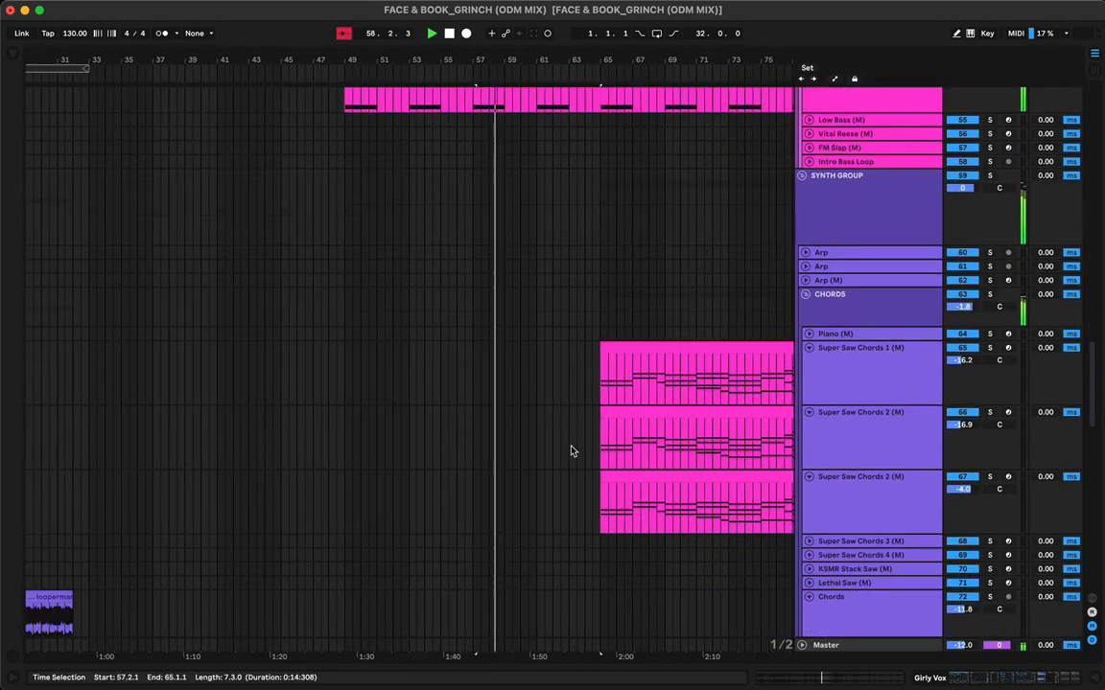
left_click_drag(602, 497, 663, 497)
left_click(472, 500)
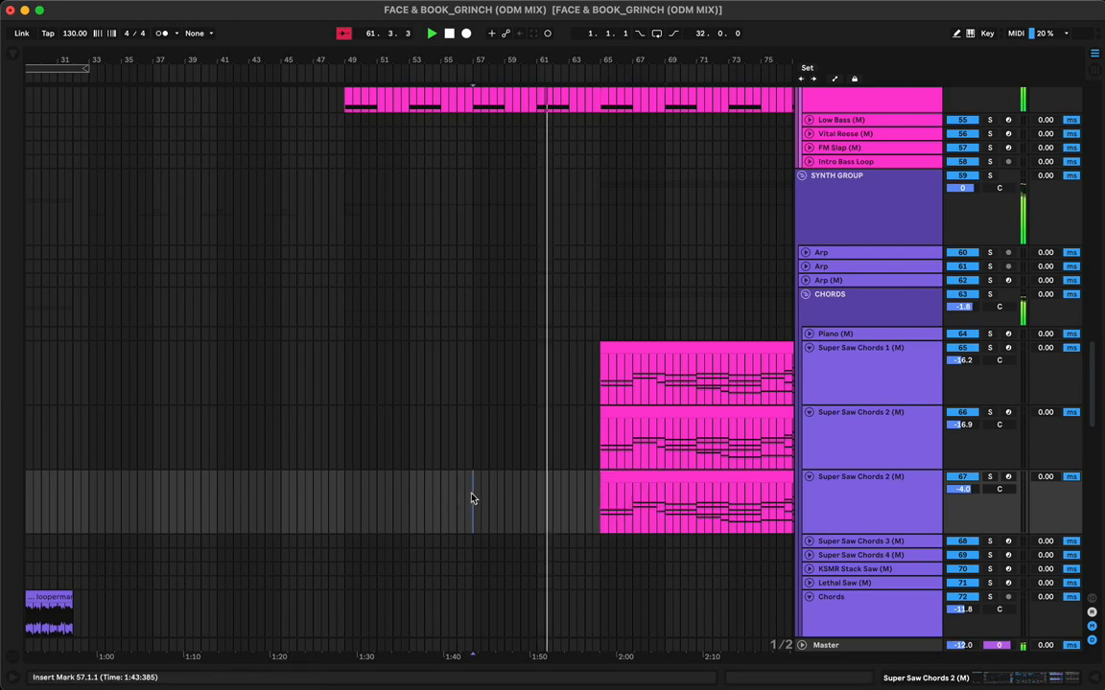
key("super+v")
In the pasted four-bar chord clip, extend the G3 note to the clip's end and delete the E3 note
double_click(513, 479)
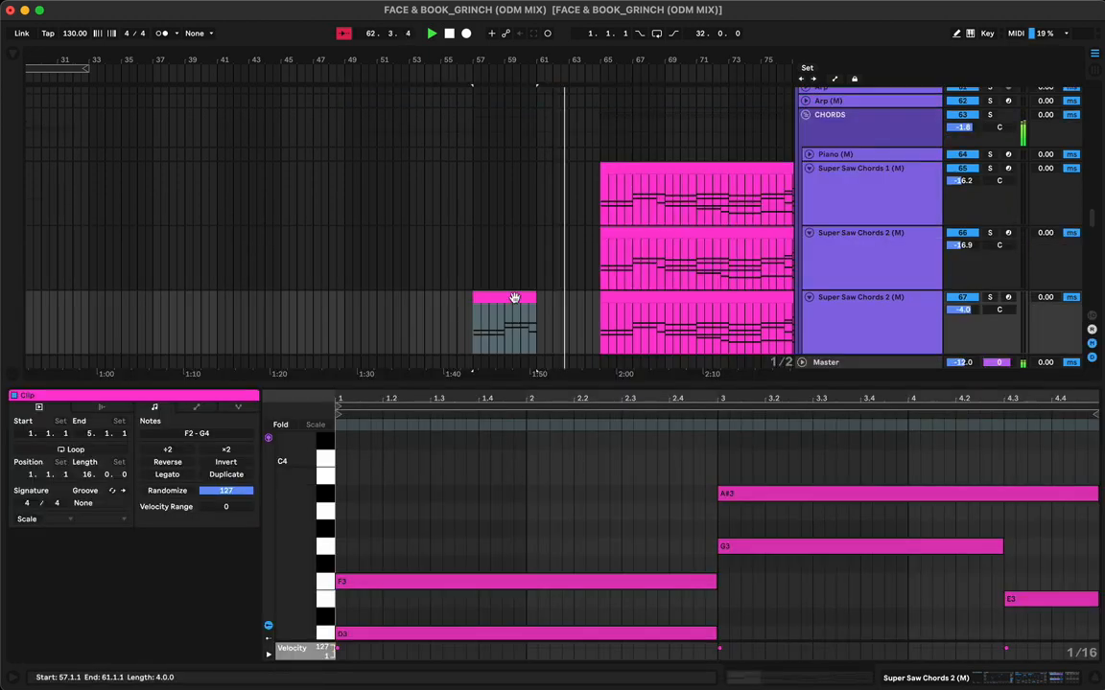
left_click(514, 298)
left_click_drag(1002, 549, 1084, 547)
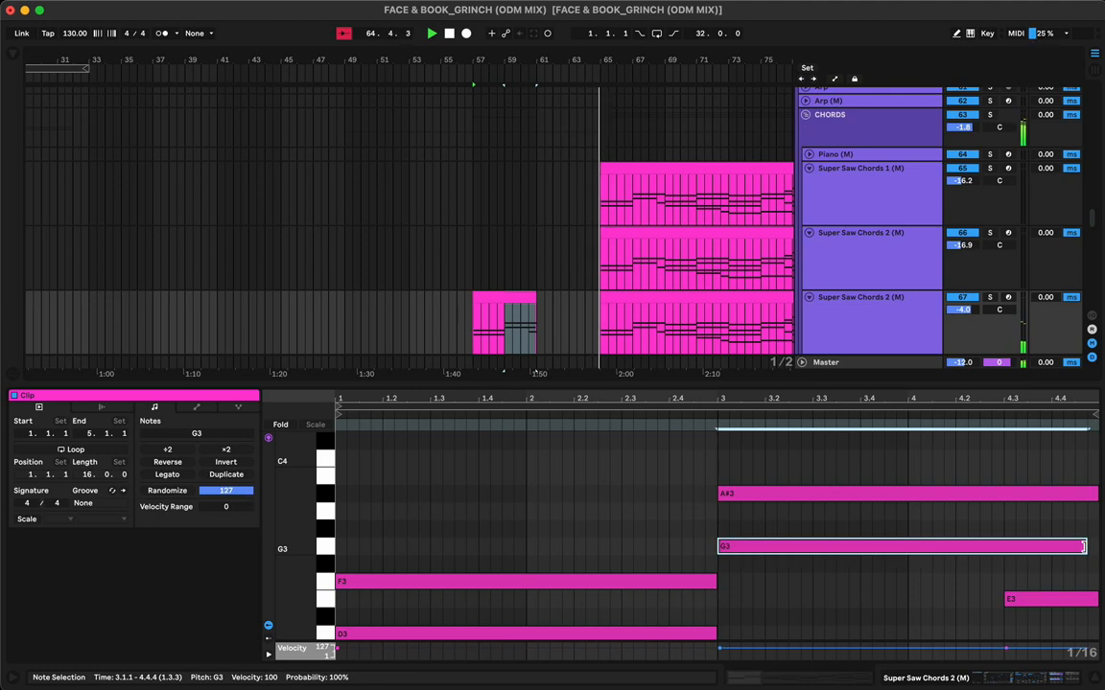
key("super+z")
key("space")
left_click_drag(1003, 546, 1092, 548)
left_click(1040, 599)
key("Delete")
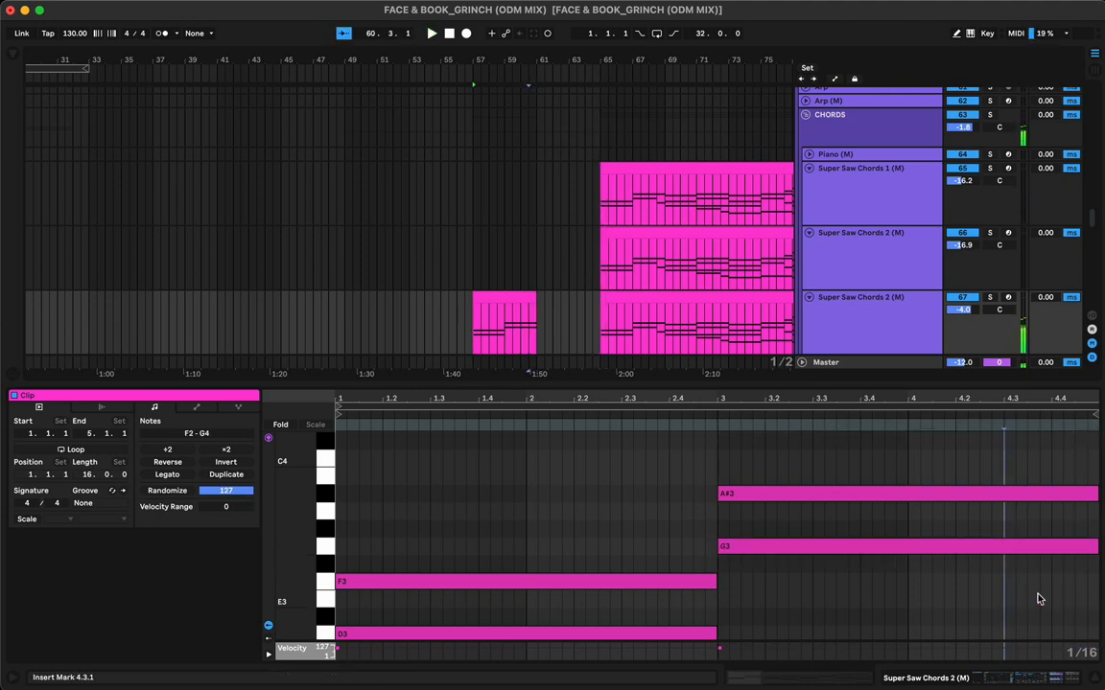
Duplicate the edited chord clip to fill bars 61 to 65, and close the note editor
left_click(505, 297)
key("space")
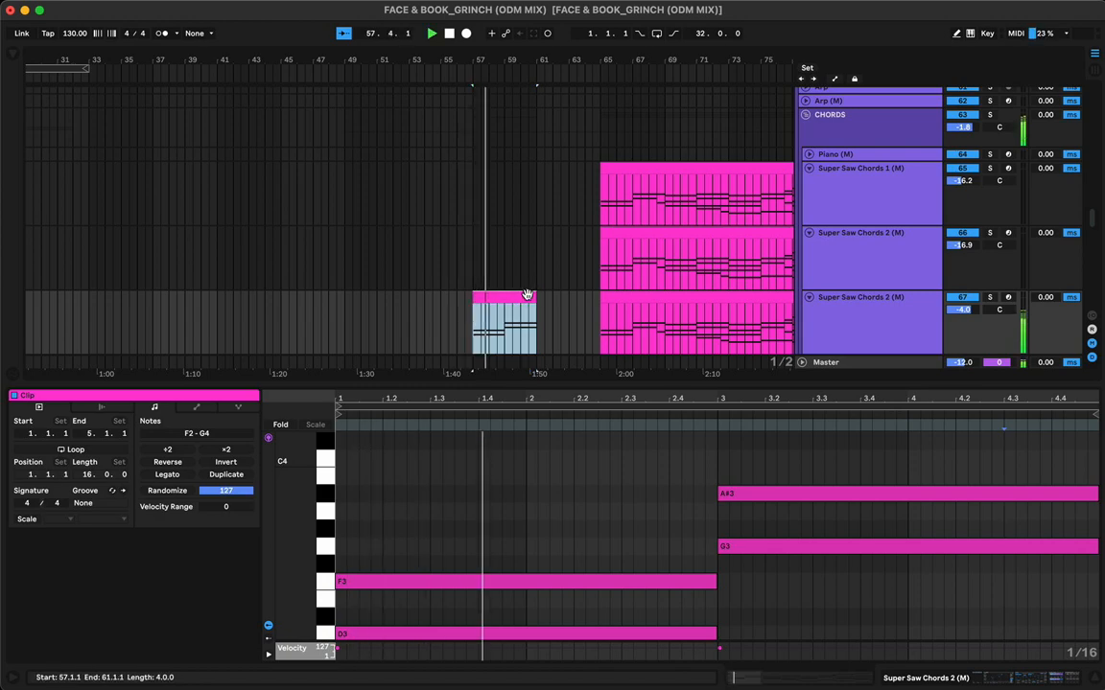
key("super+d")
left_click(502, 389)
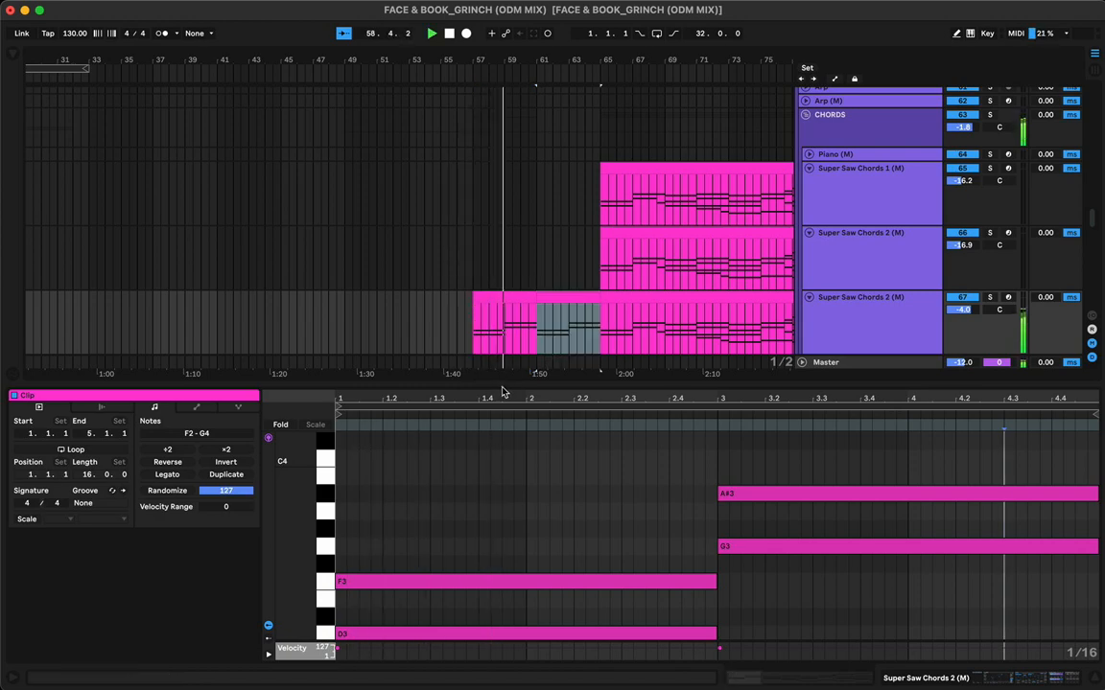
key("super+alt+l")
Automate Bass Kleph's Easy Filter Low Pass on track 67, ramping it up from bar 57 to bar 65
key("a")
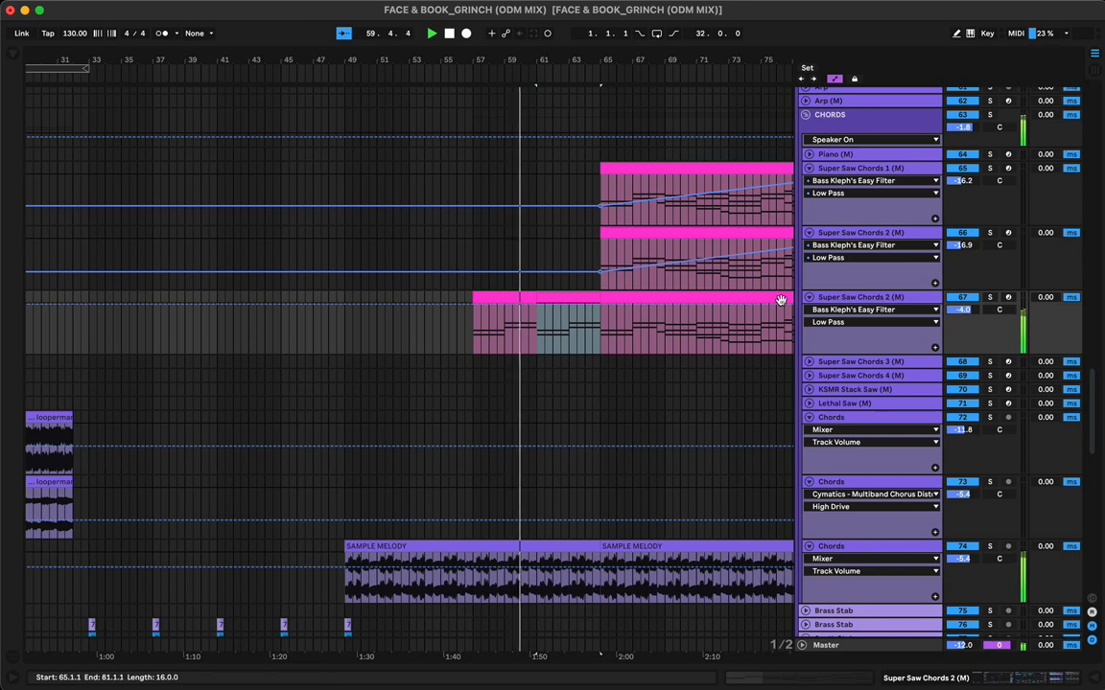
left_click(836, 311)
left_click(835, 312)
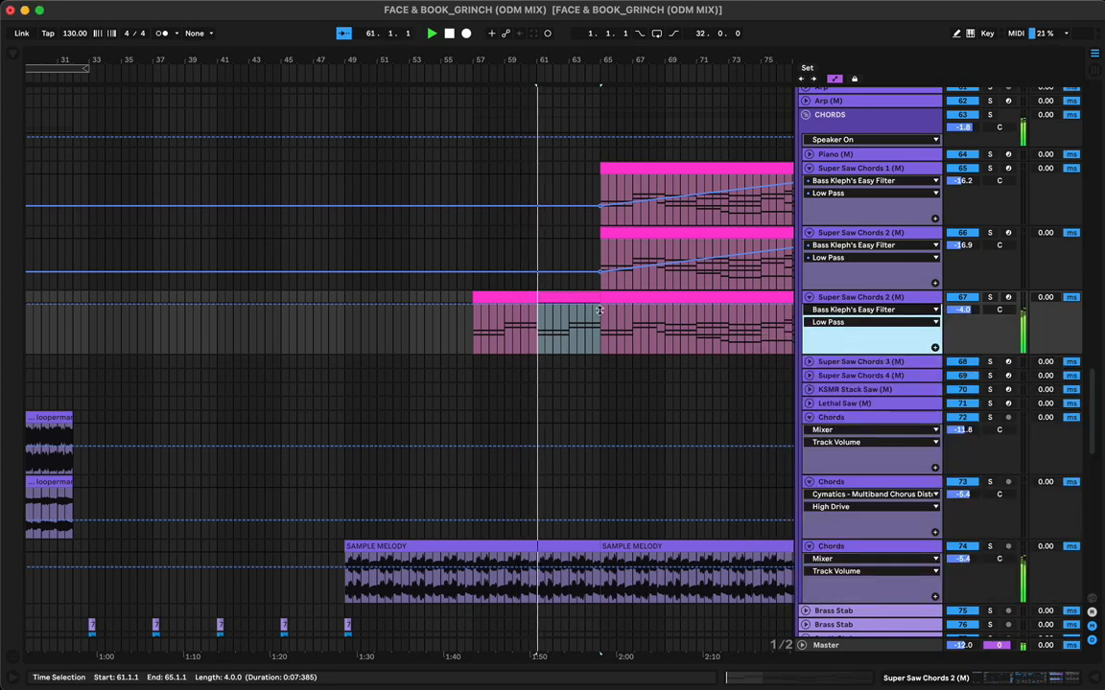
left_click_drag(475, 304, 474, 334)
key("a")
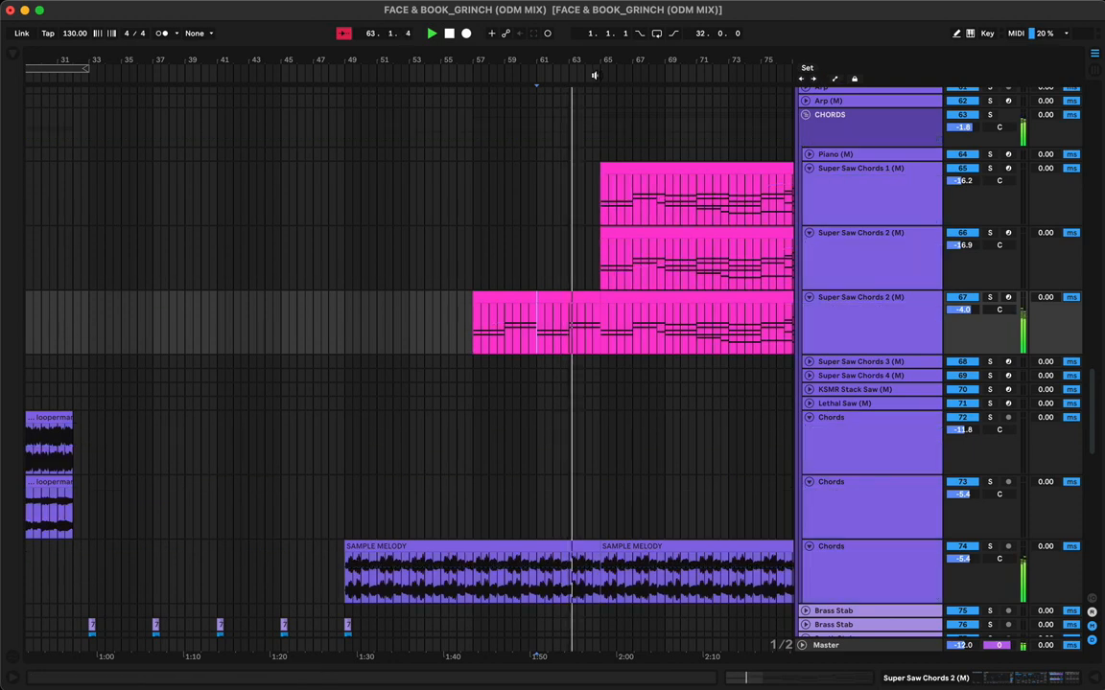
Raise the Low Pass automation start points at bar 65 on Super Saw Chords tracks 65 and 66, setting track 66 to 61
key("a")
left_click_drag(599, 272, 599, 265)
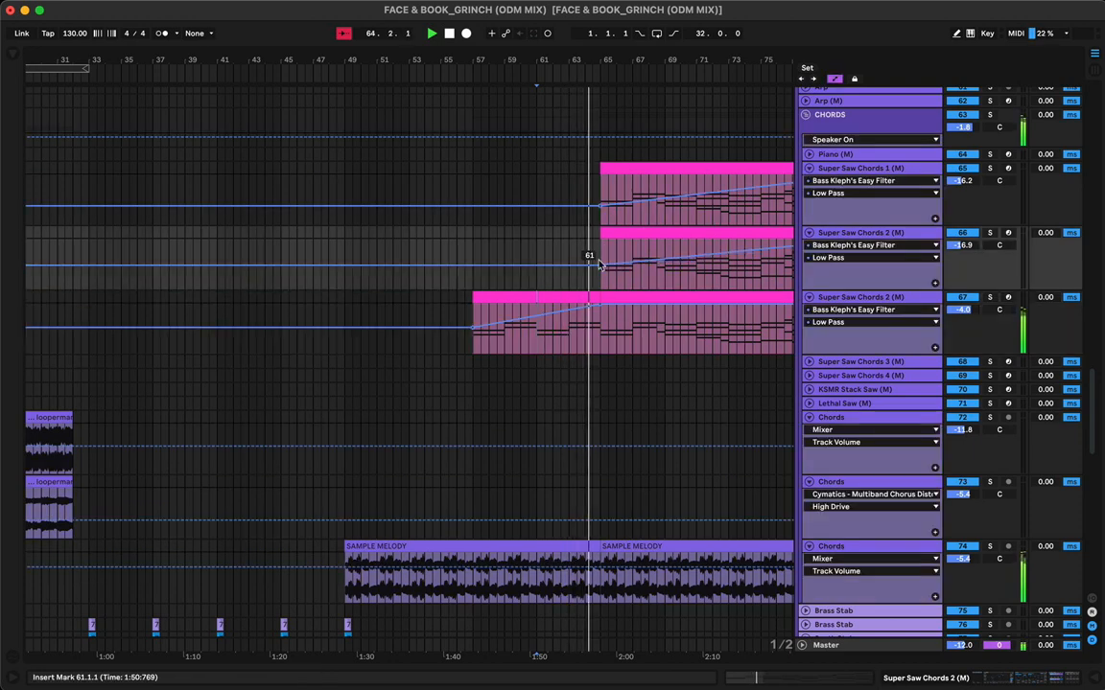
left_click_drag(600, 207, 600, 200)
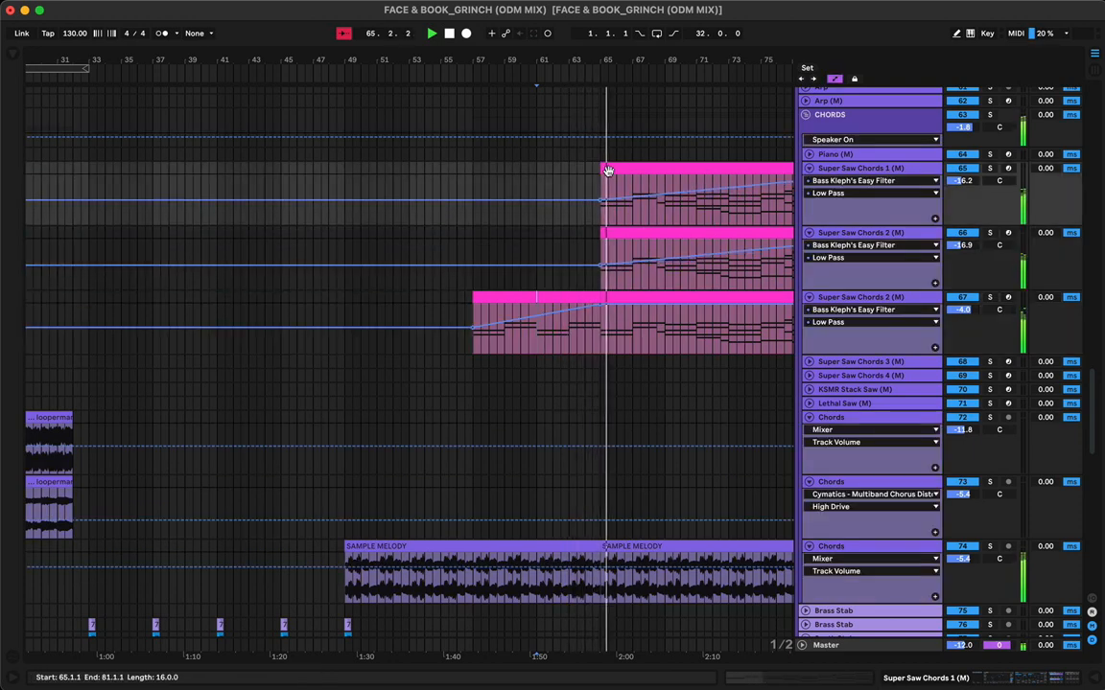
left_click_drag(574, 62, 460, 20)
key("a")
Duplicate the Crash - Breaks clip from bar 49 to bar 65
scroll(403, 244, "up", 15)
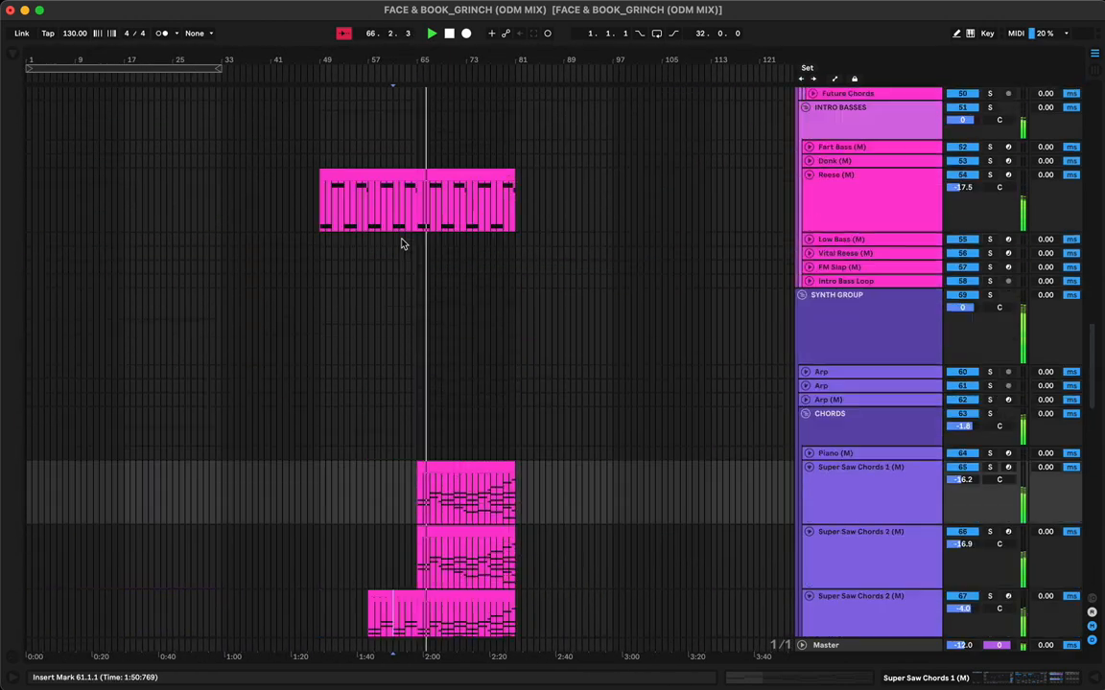
scroll(398, 251, "up", 10)
scroll(374, 326, "down", 5)
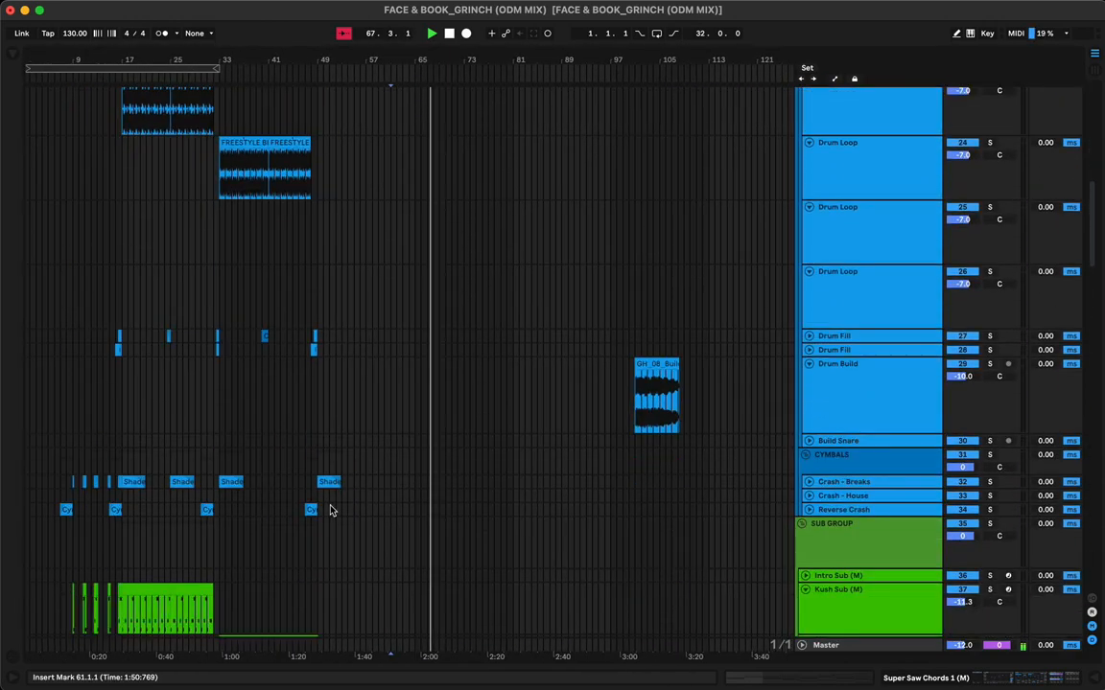
left_click(319, 537)
key("space")
left_click_drag(318, 536, 415, 35)
key("super+d")
Copy the last Reverse Crash clip so that it leads into bar 65
left_click(355, 496)
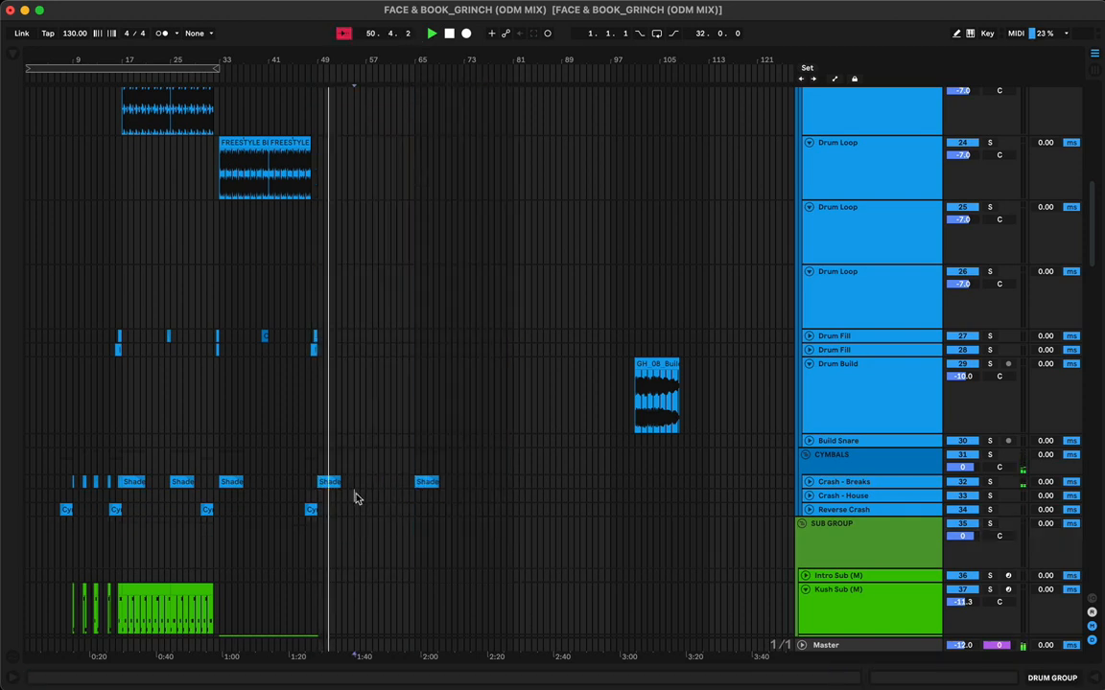
scroll(356, 498, "down", 1)
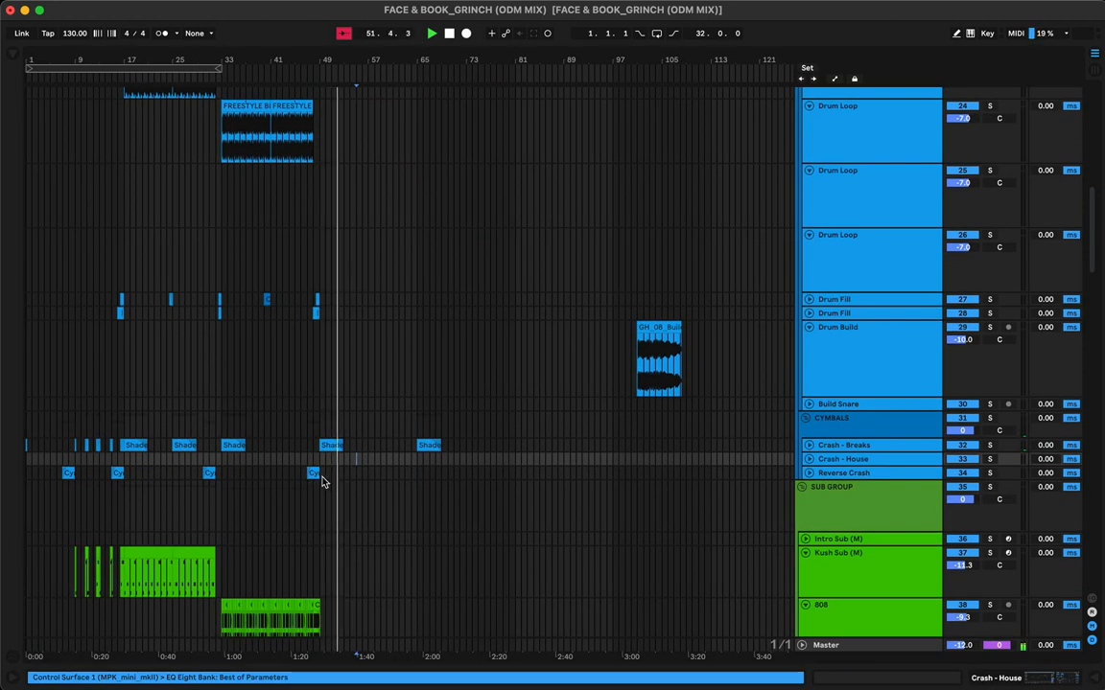
left_click_drag(314, 474, 412, 477)
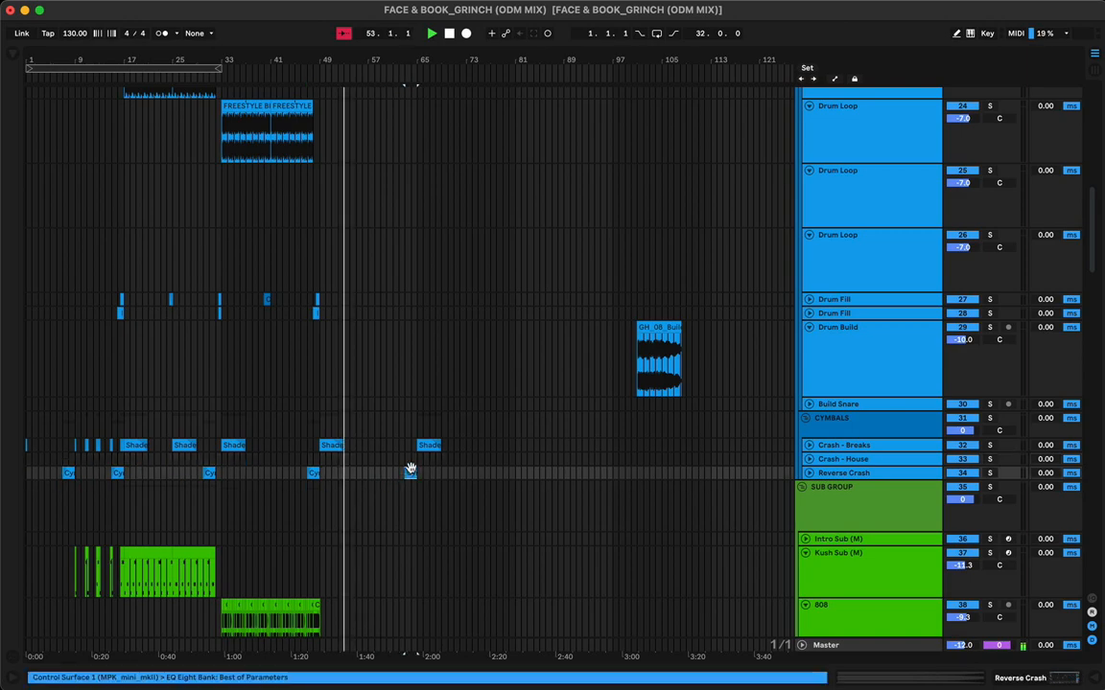
Duplicate the Brass Stab and Synth Stab section from bars 49 to 65 so the stabs repeat at bar 65
scroll(411, 469, "down", 5)
scroll(410, 469, "down", 12)
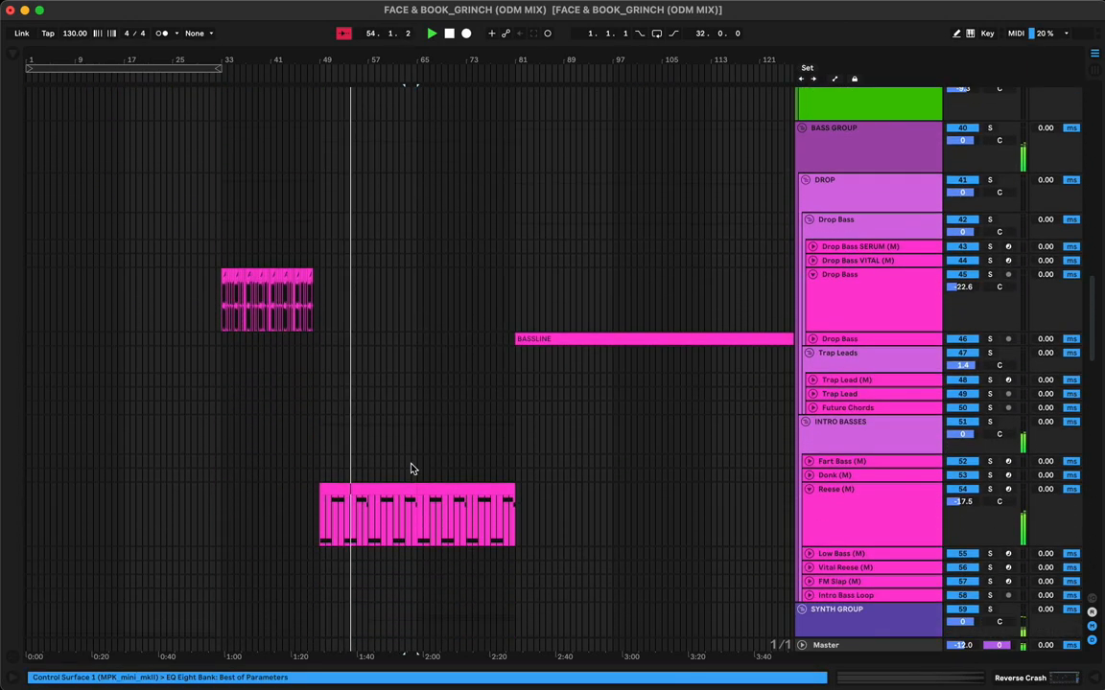
right_click(410, 463)
left_click(383, 408)
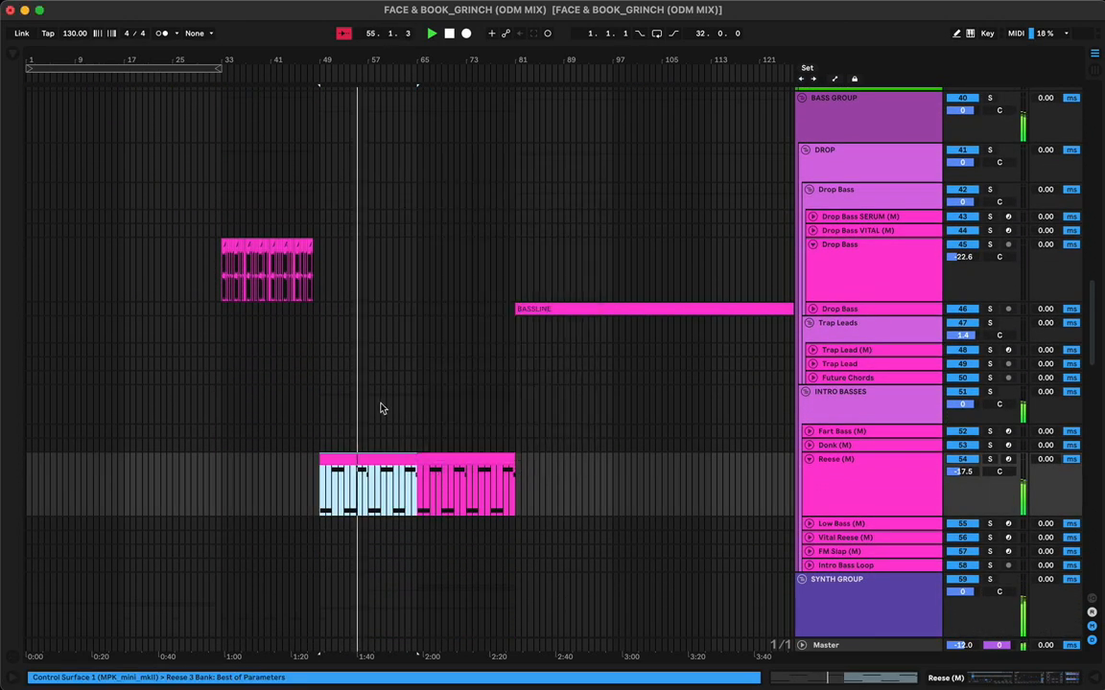
scroll(423, 425, "down", 1)
scroll(423, 425, "down", 12)
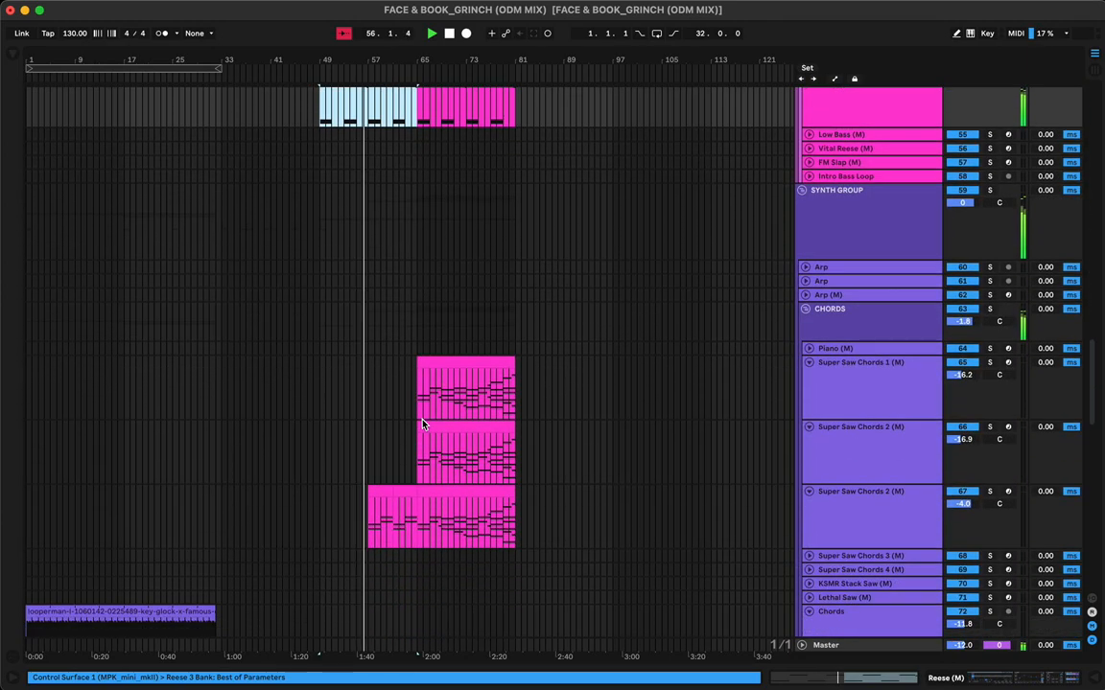
scroll(422, 425, "down", 12)
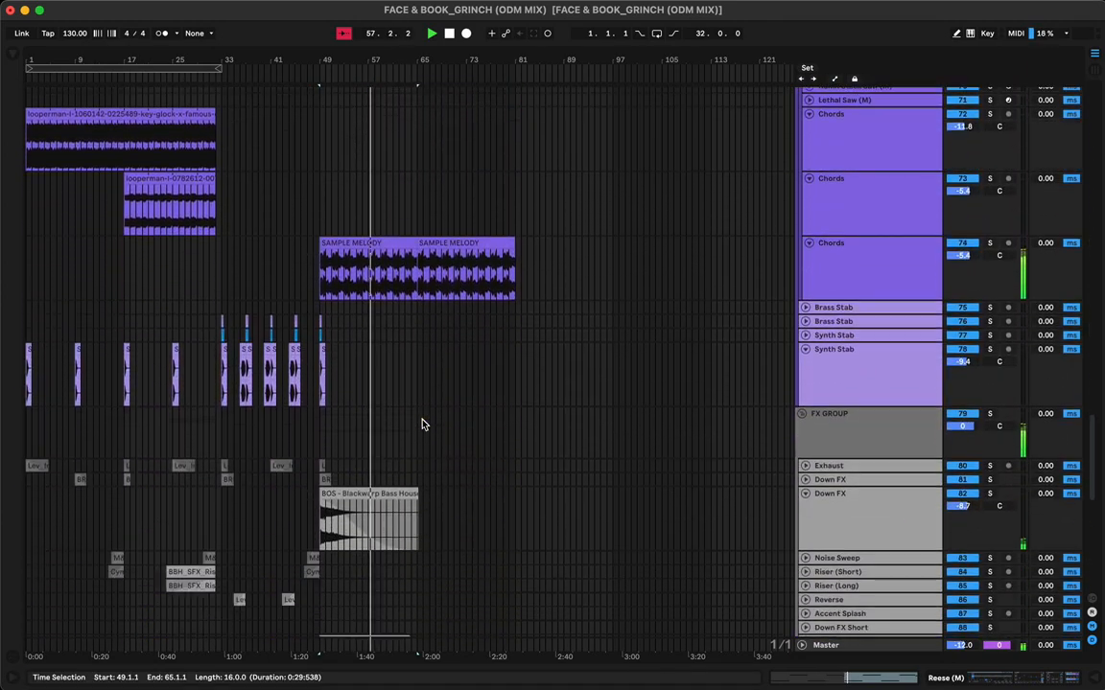
left_click_drag(414, 387, 320, 307)
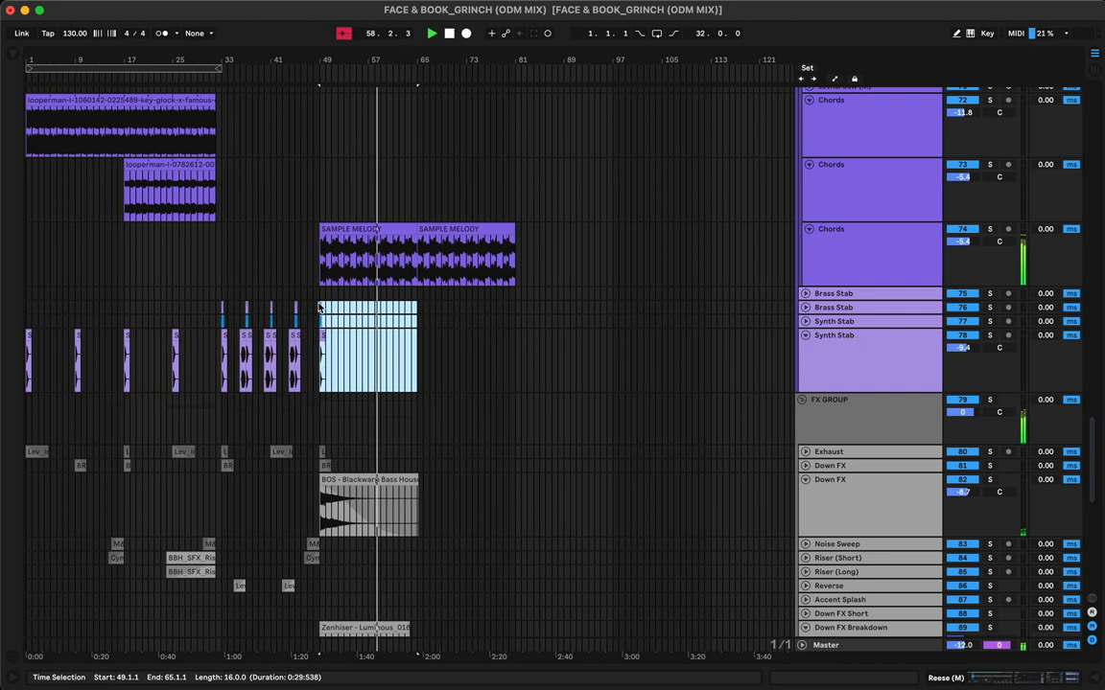
key("ctrl+d")
left_click(446, 414)
Copy the Exhaust impact clip from bar 41 to bar 65, and copy the last Noise Sweep clip to lead into bar 65
scroll(446, 413, "down", 2)
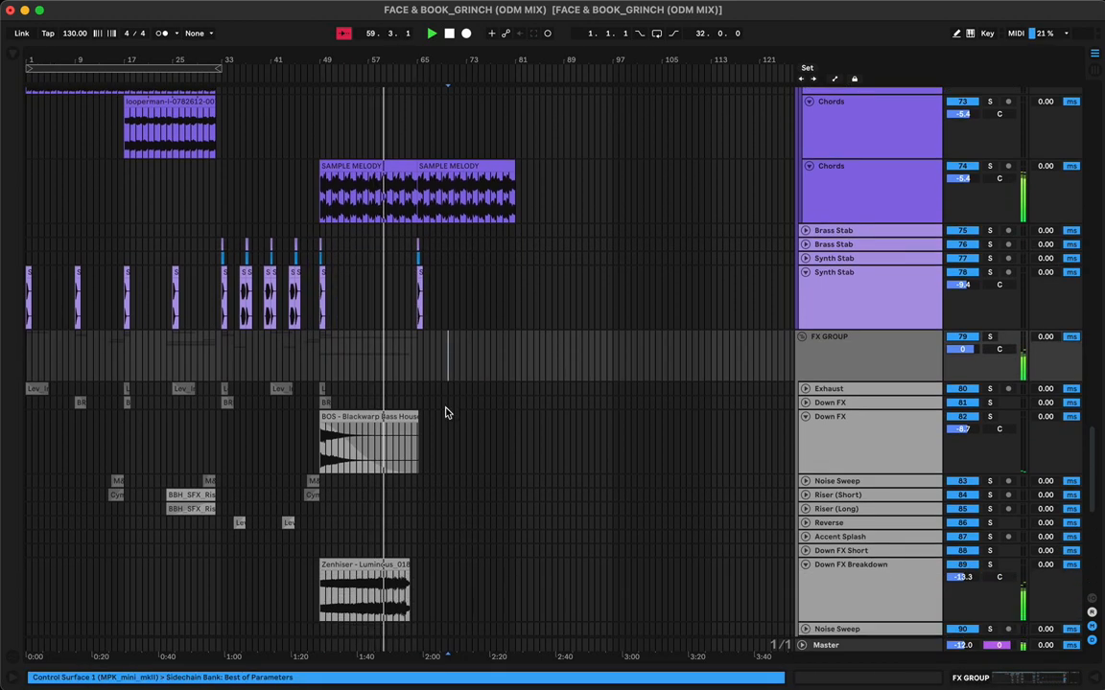
left_click(280, 369)
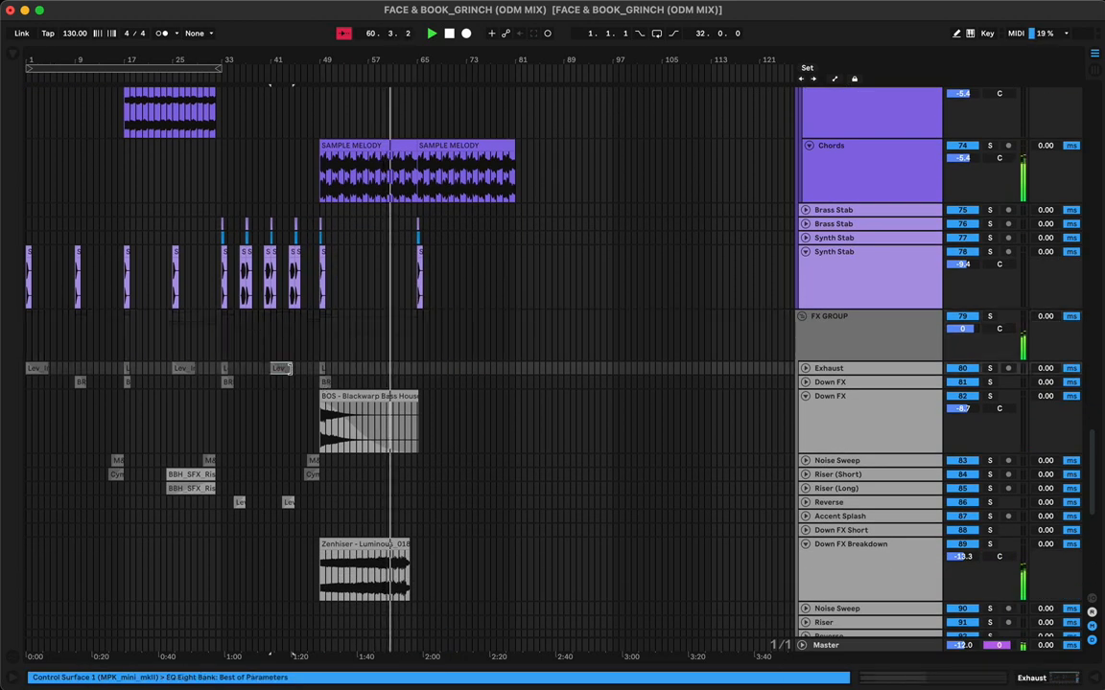
left_click_drag(310, 372, 426, 370)
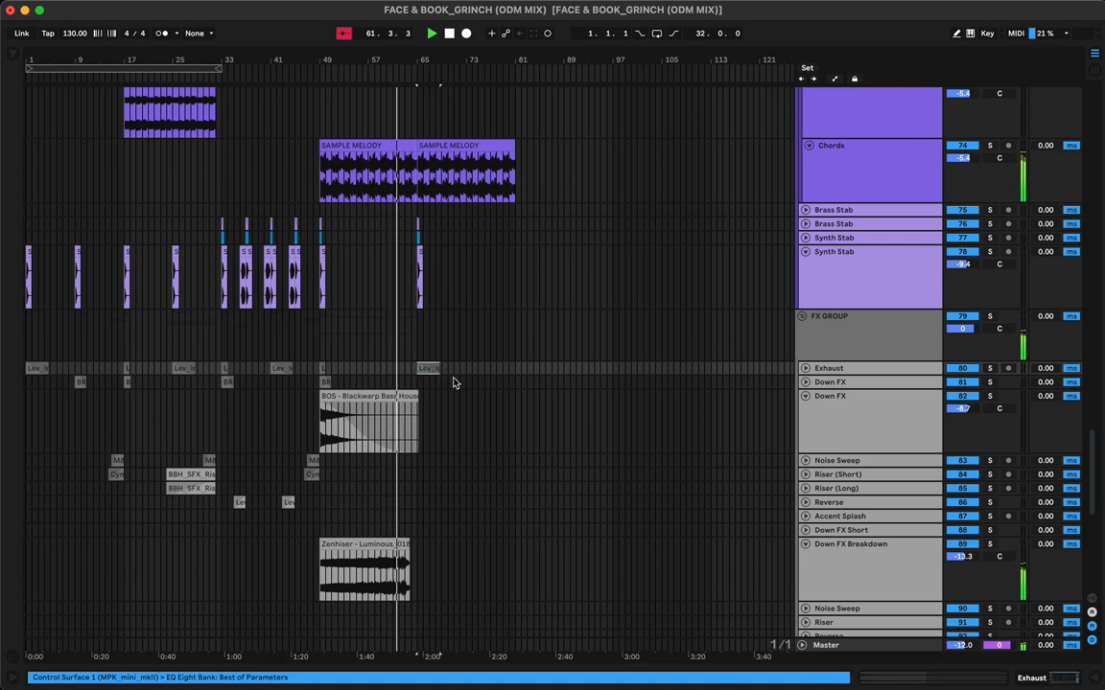
scroll(450, 382, "down", 3)
left_click_drag(315, 337, 414, 344)
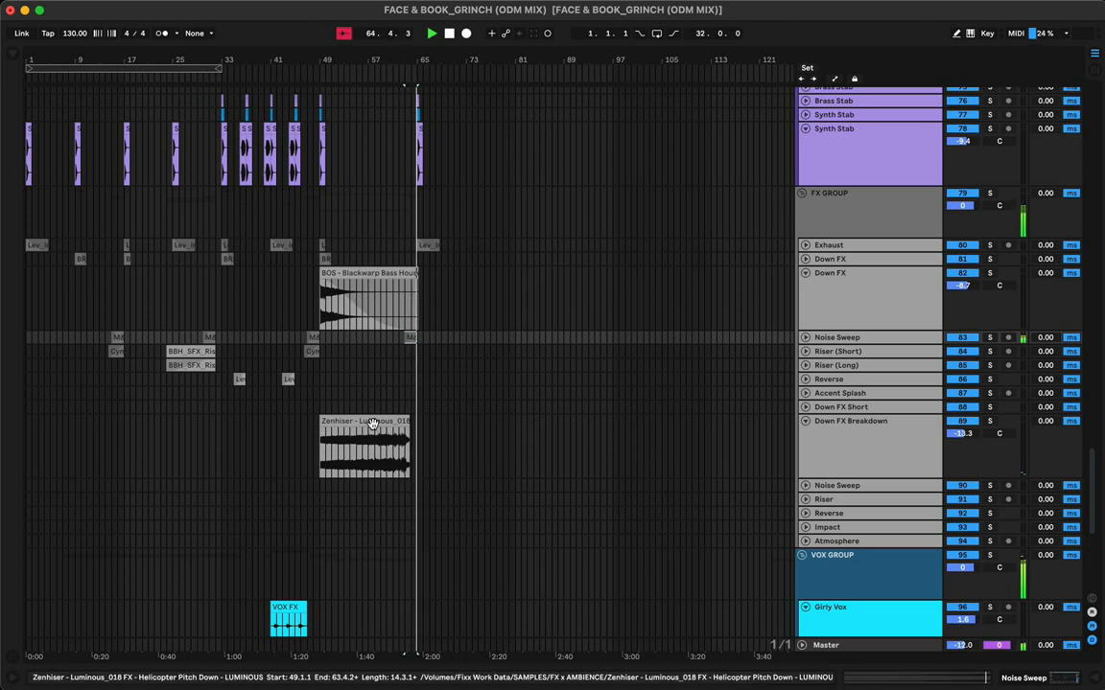
Try to place the Helicopter Pitch Down clip further along the Down FX Breakdown track, undo it, and play from bar 49
left_click_drag(363, 423, 549, 423)
key("super+z")
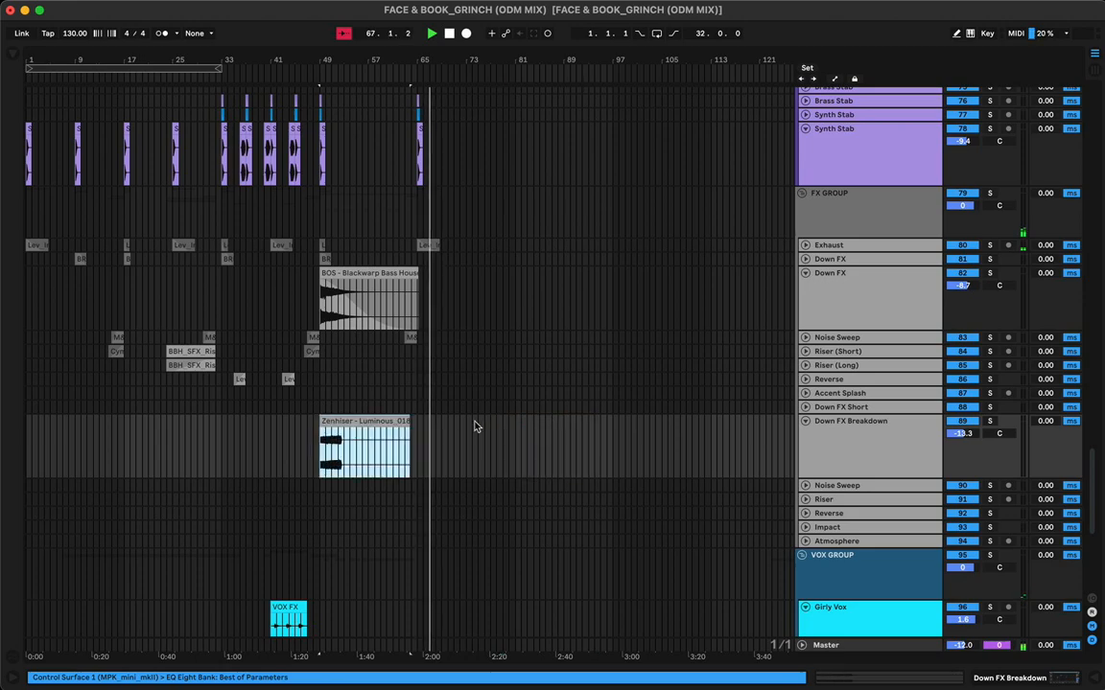
left_click(392, 379)
left_click(322, 390)
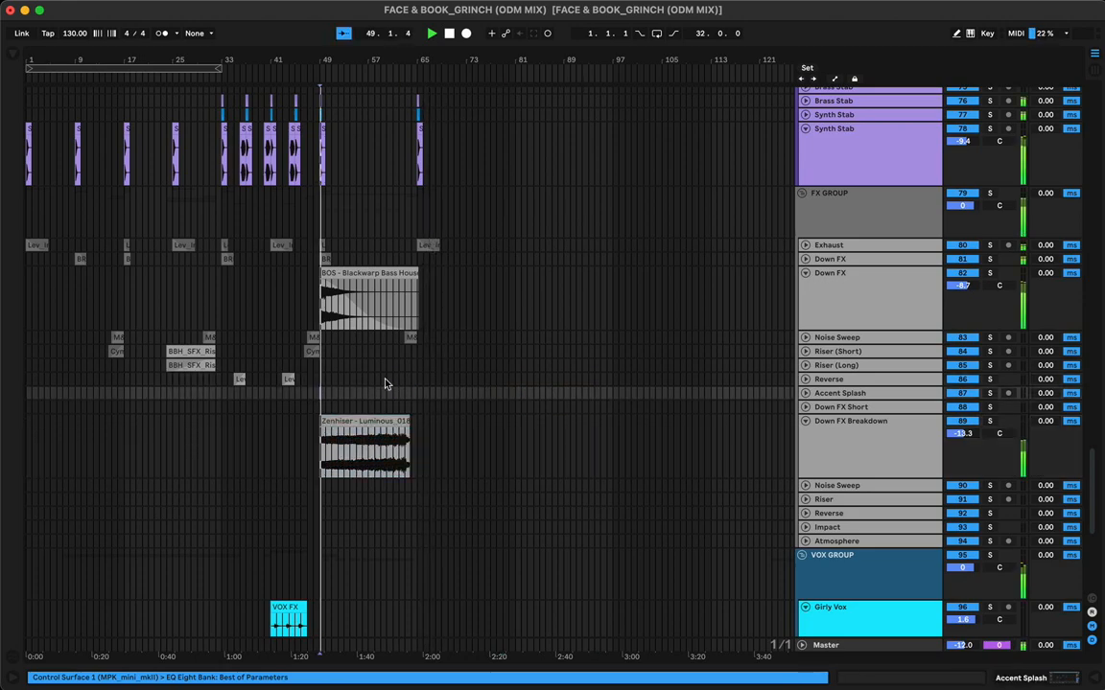
Open the notes of the second Reese (M) clip, which starts at bar 65
scroll(374, 386, "up", 5)
scroll(383, 384, "up", 6)
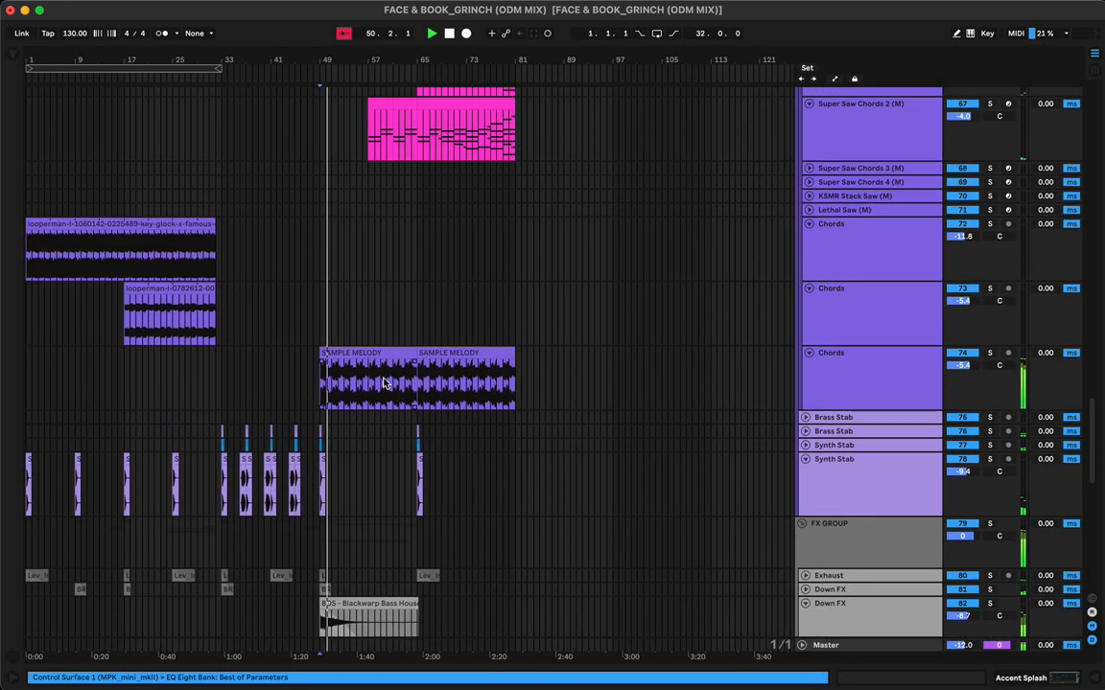
scroll(383, 383, "up", 15)
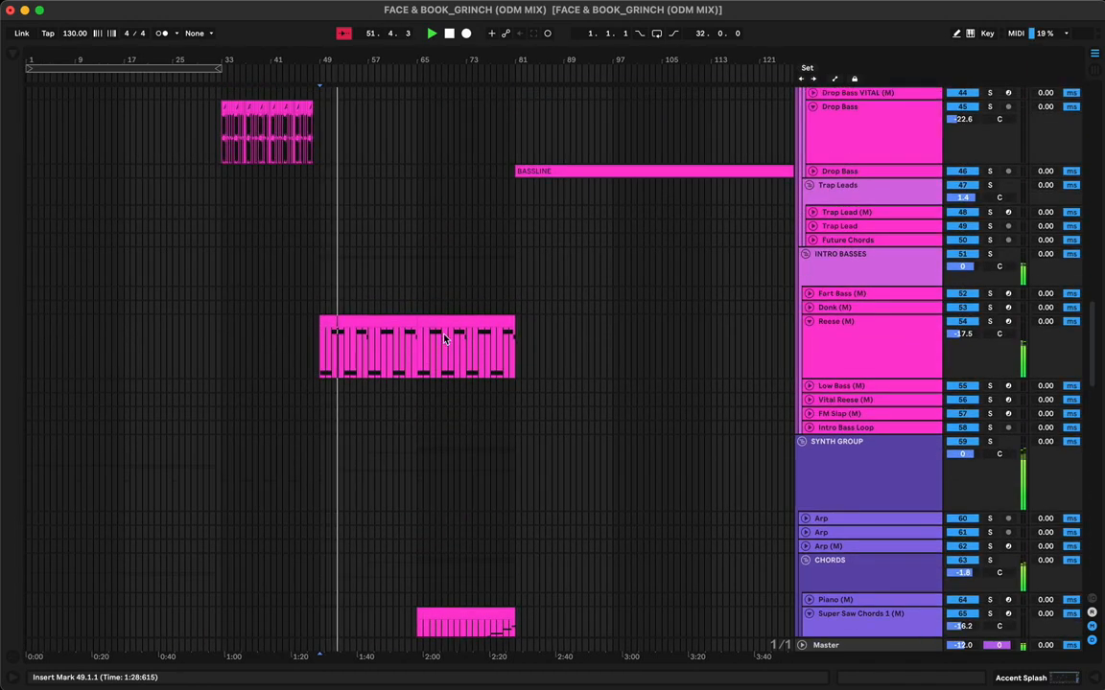
double_click(444, 339)
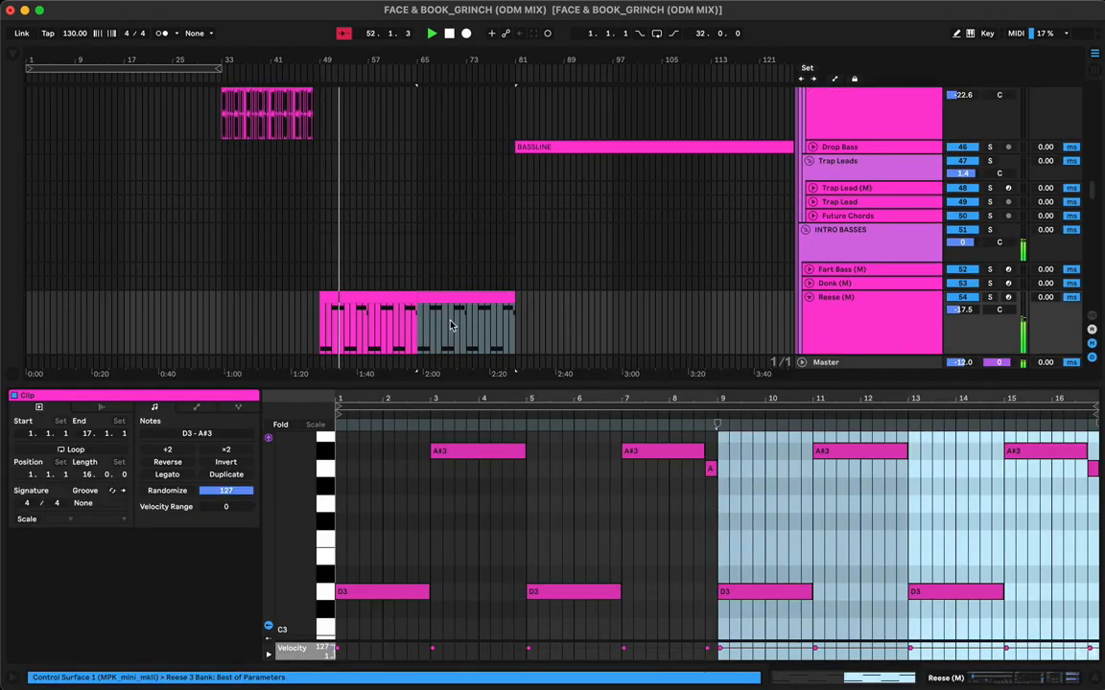
left_click(811, 298)
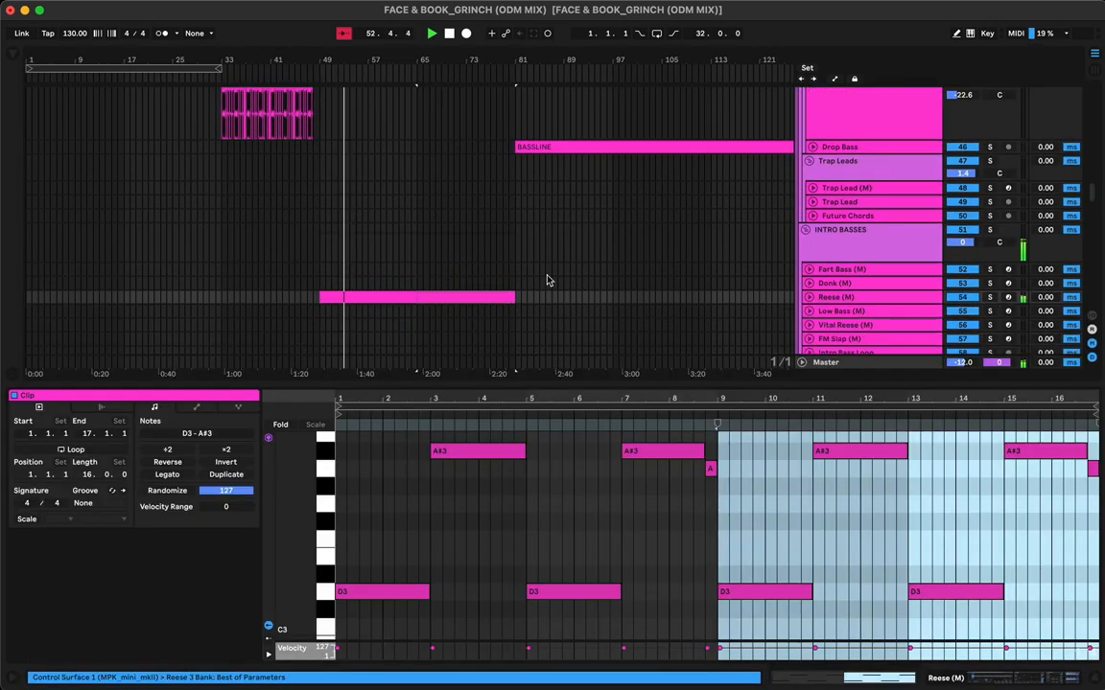
left_click(809, 298)
left_click(454, 246)
scroll(454, 246, "down", 3)
left_click(444, 237)
Automate the Reese track's EQ Eight 1 Frequency A so that it steps up to 75.2 Hz at bar 65
key("a")
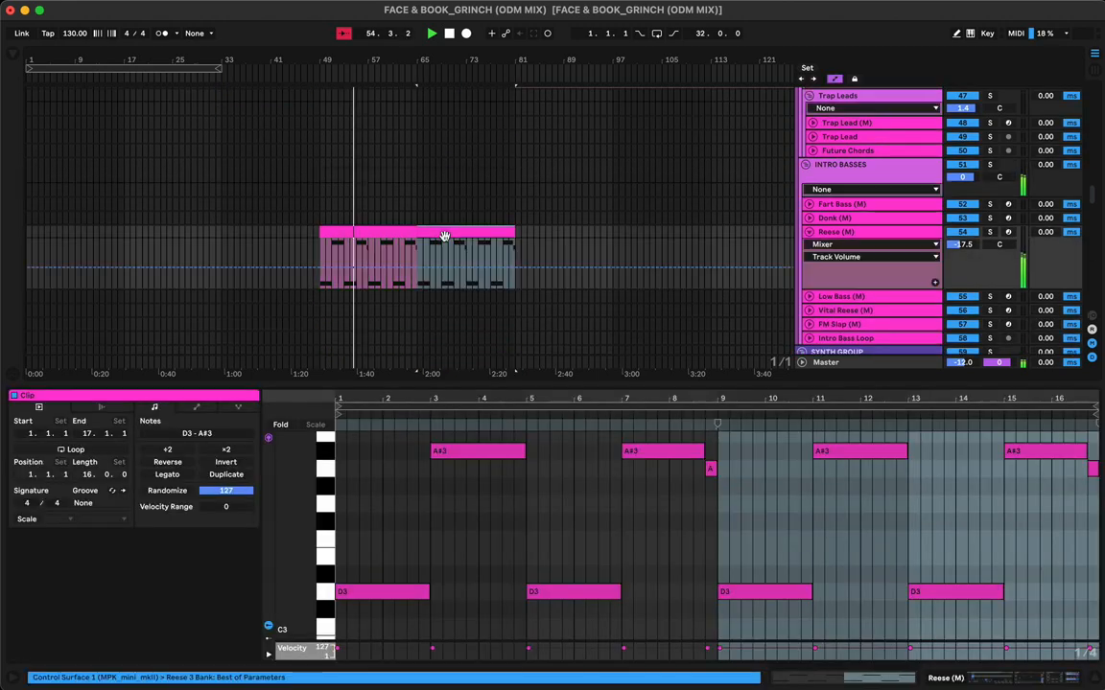
left_click(853, 246)
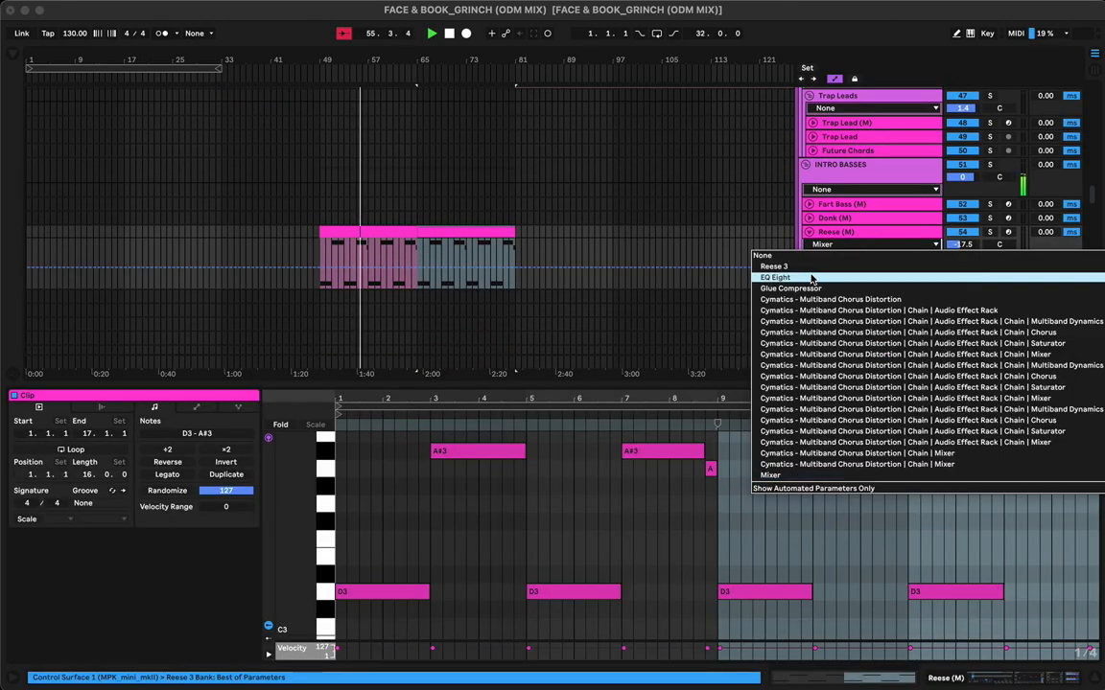
left_click(824, 276)
left_click(830, 257)
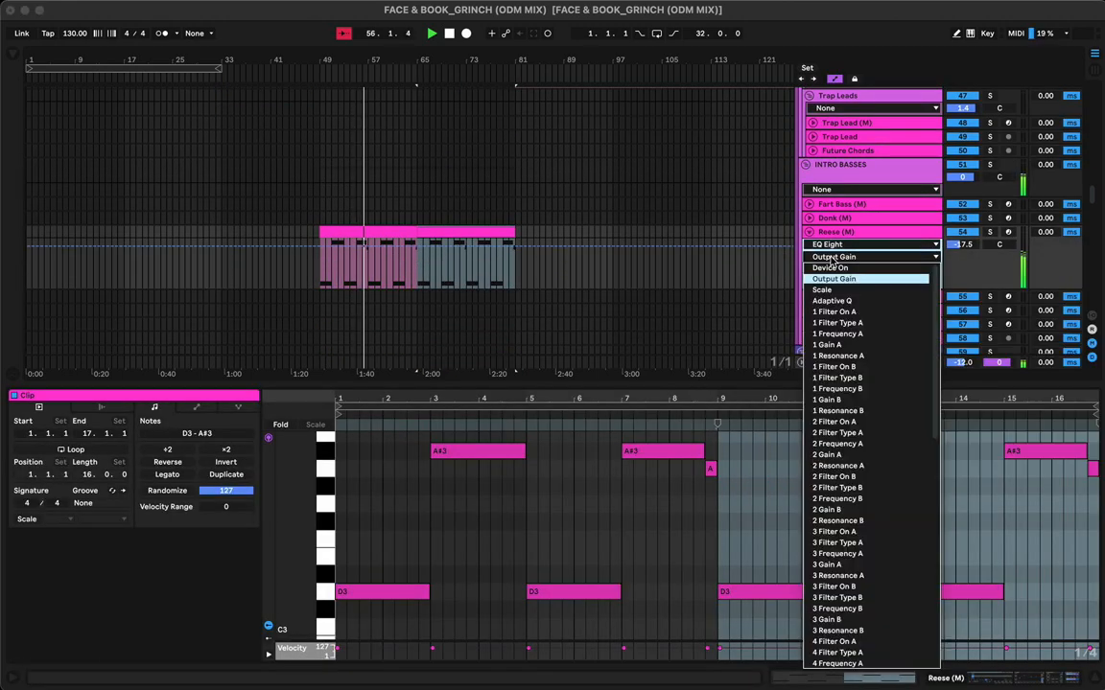
left_click(821, 334)
left_click(420, 287)
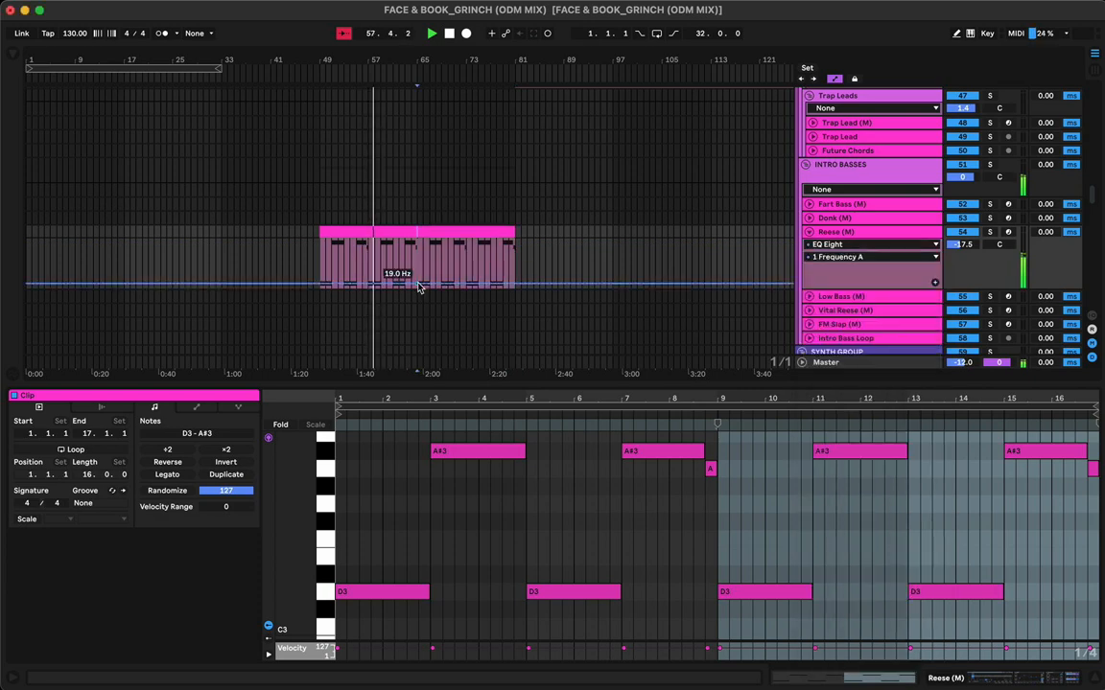
left_click_drag(431, 287, 418, 276)
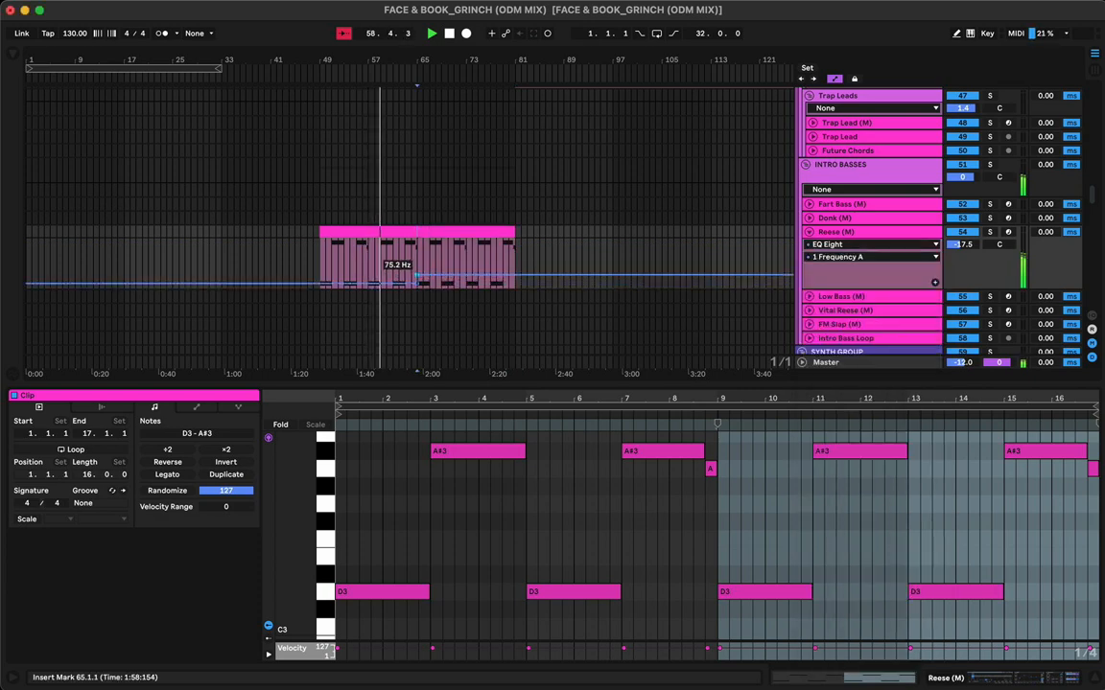
left_click(459, 190)
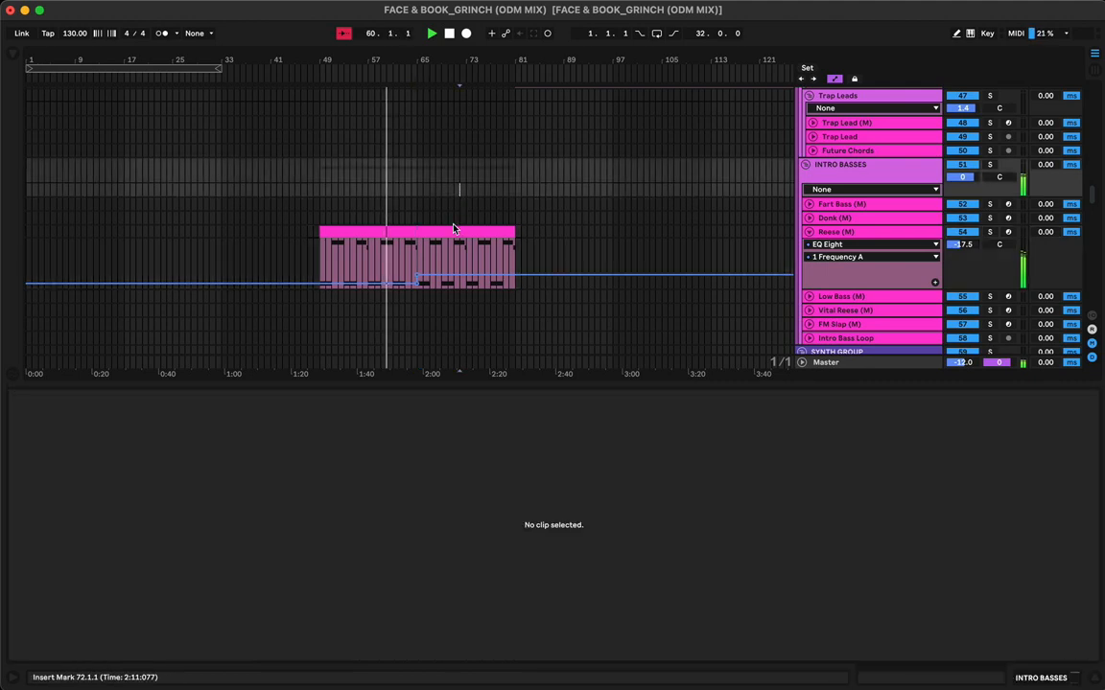
Copy the Reese clip from bars 65 to 81 onto the Intro Sub (M) track at bar 65
left_click(455, 229)
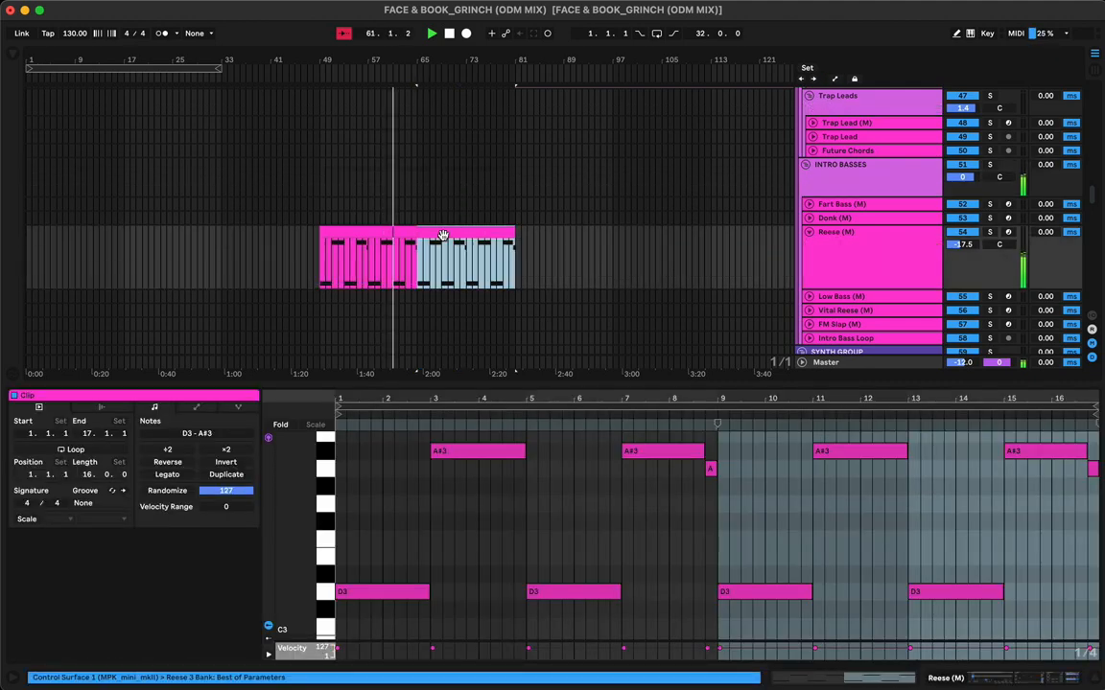
scroll(443, 235, "up", 10)
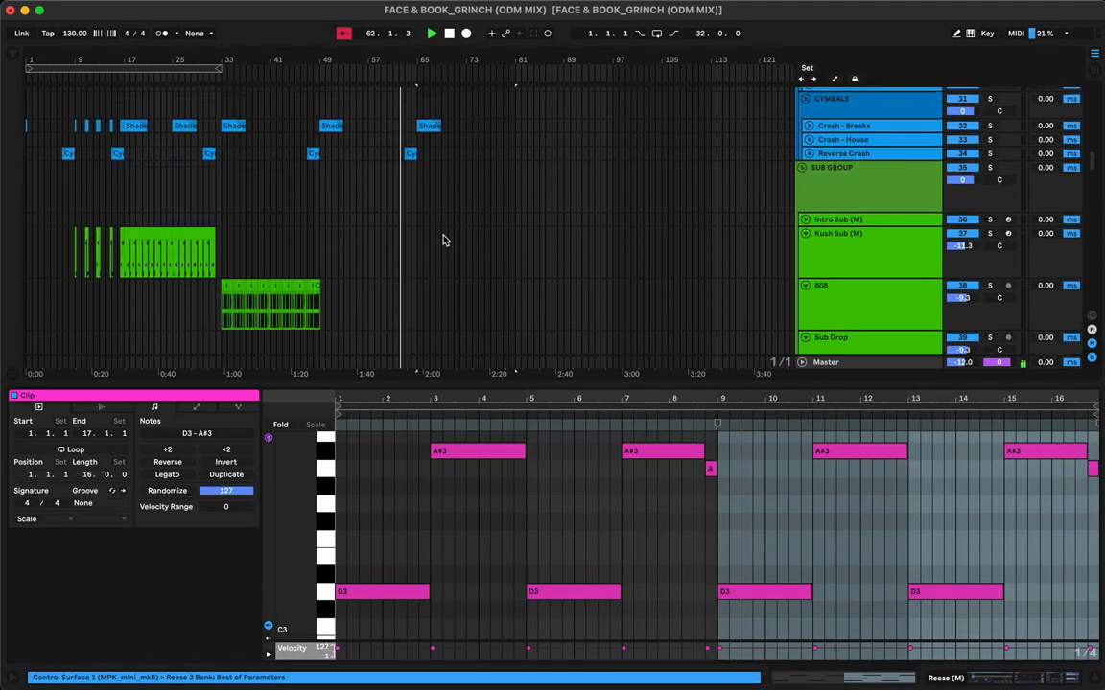
left_click(417, 222)
key("super+v")
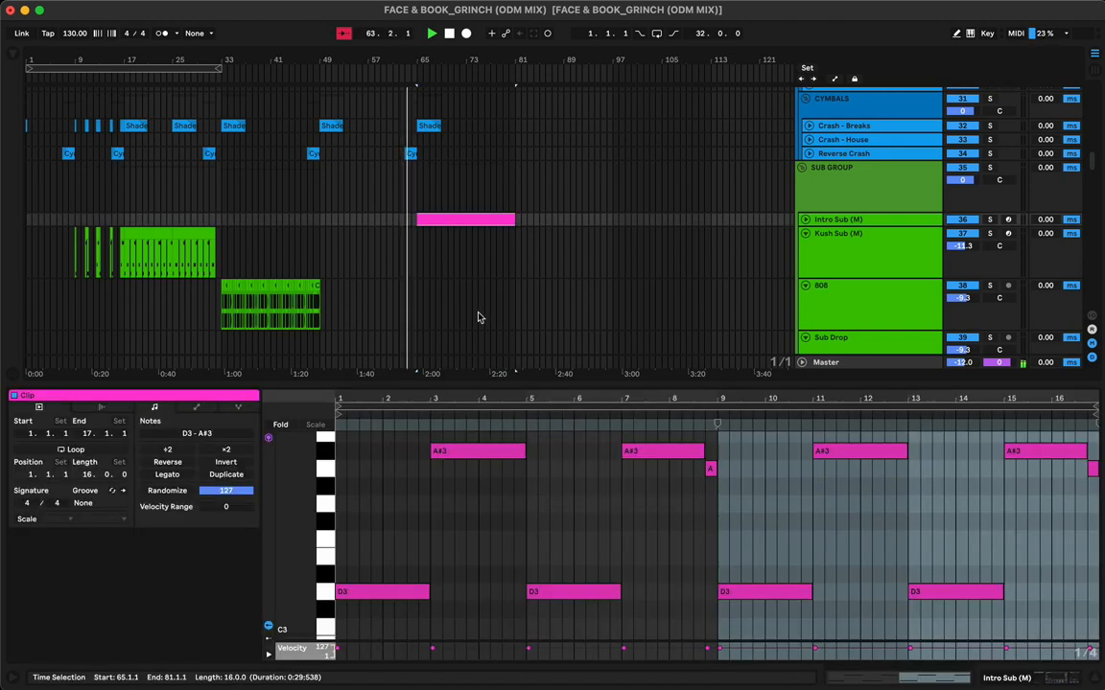
Transpose all notes of the copied Intro Sub clip down by octaves to the D0–A#0 range and close the clip editor
left_click(587, 468)
key("super+a")
key("shift+Down")
key("shift+Down")
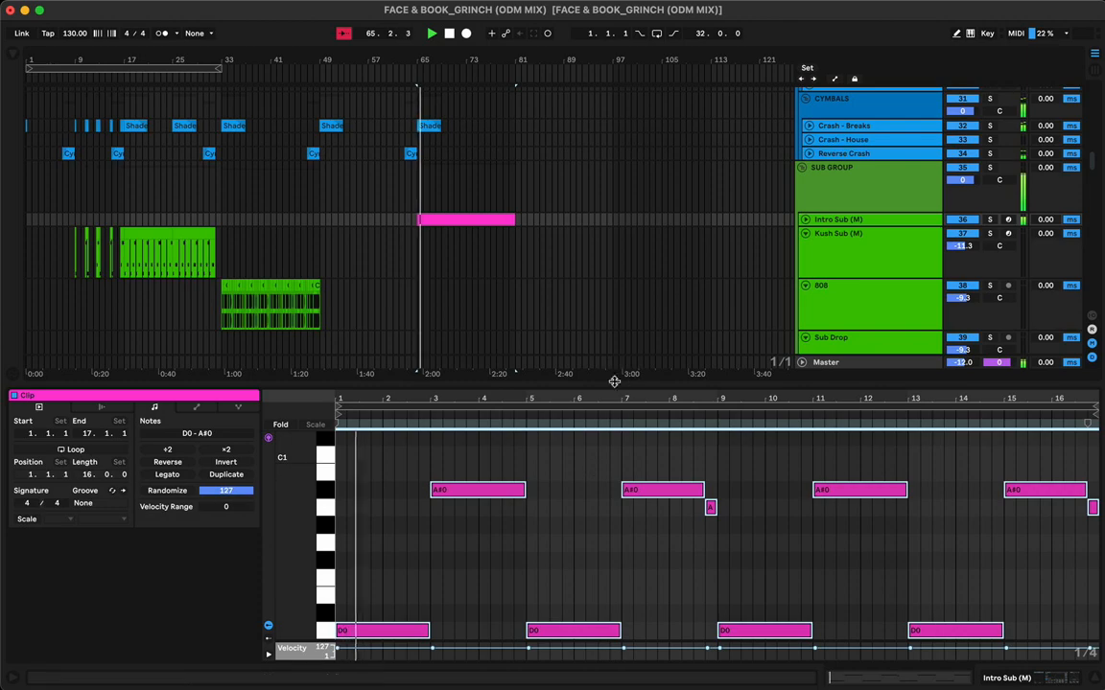
key("super+alt+l")
left_click(455, 329)
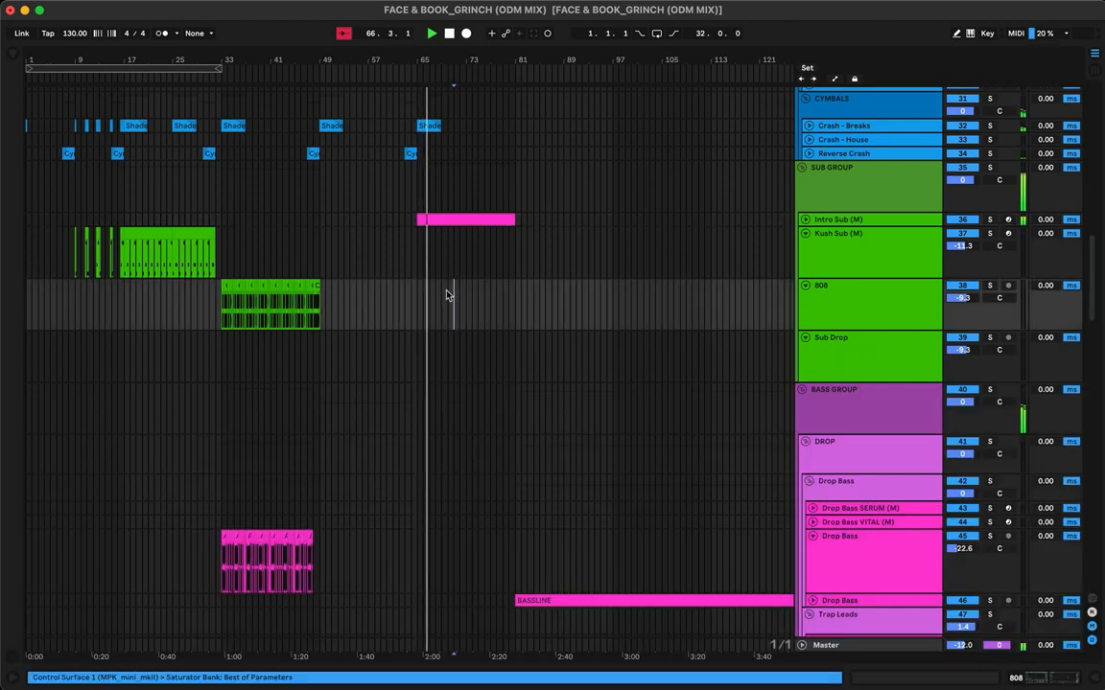
Open Serum on the Intro Sub (M) track and set the Env 1 release to 136 ms
scroll(447, 297, "down", 10)
scroll(446, 295, "down", 5)
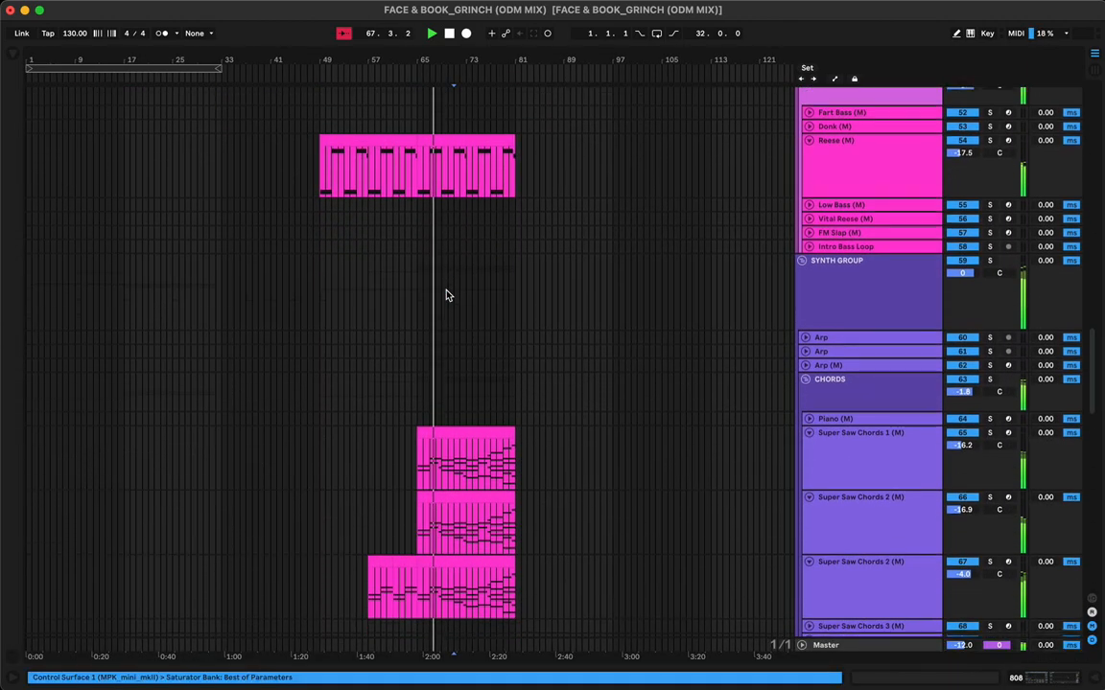
scroll(445, 295, "up", 6)
scroll(446, 296, "up", 12)
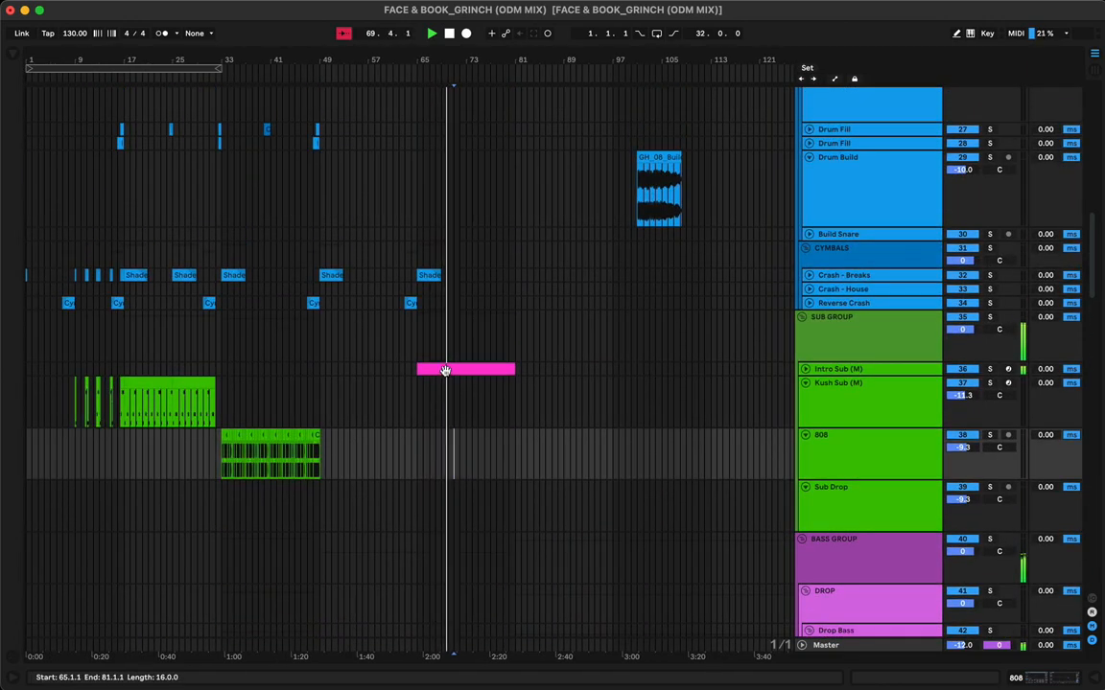
left_click(445, 370)
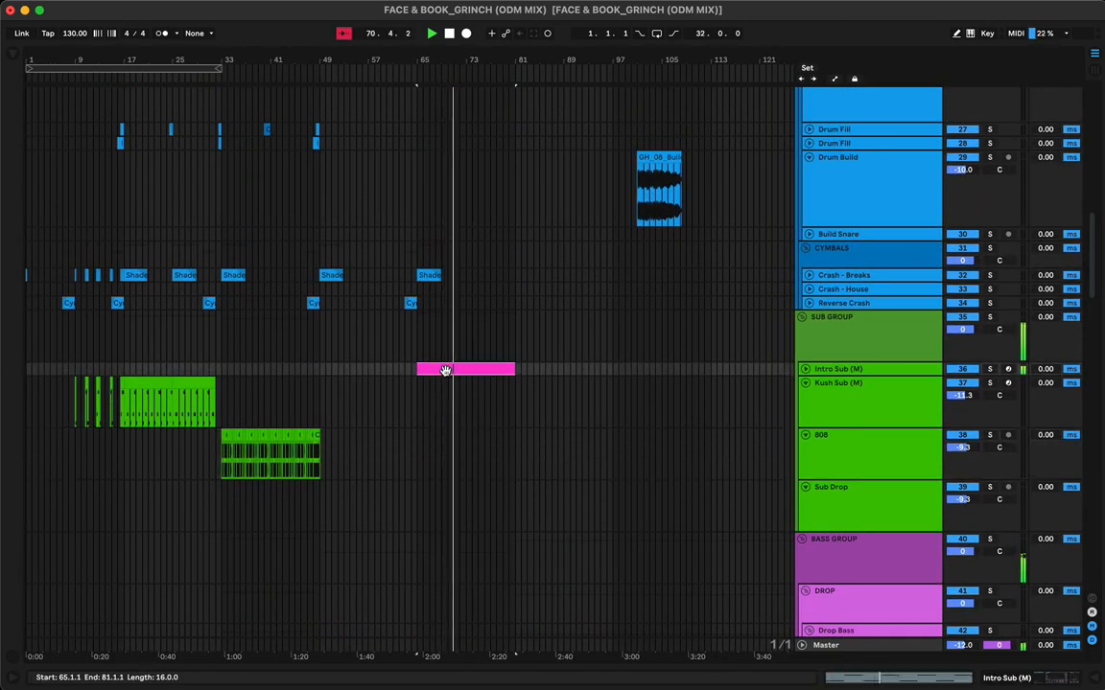
key("shift+Tab")
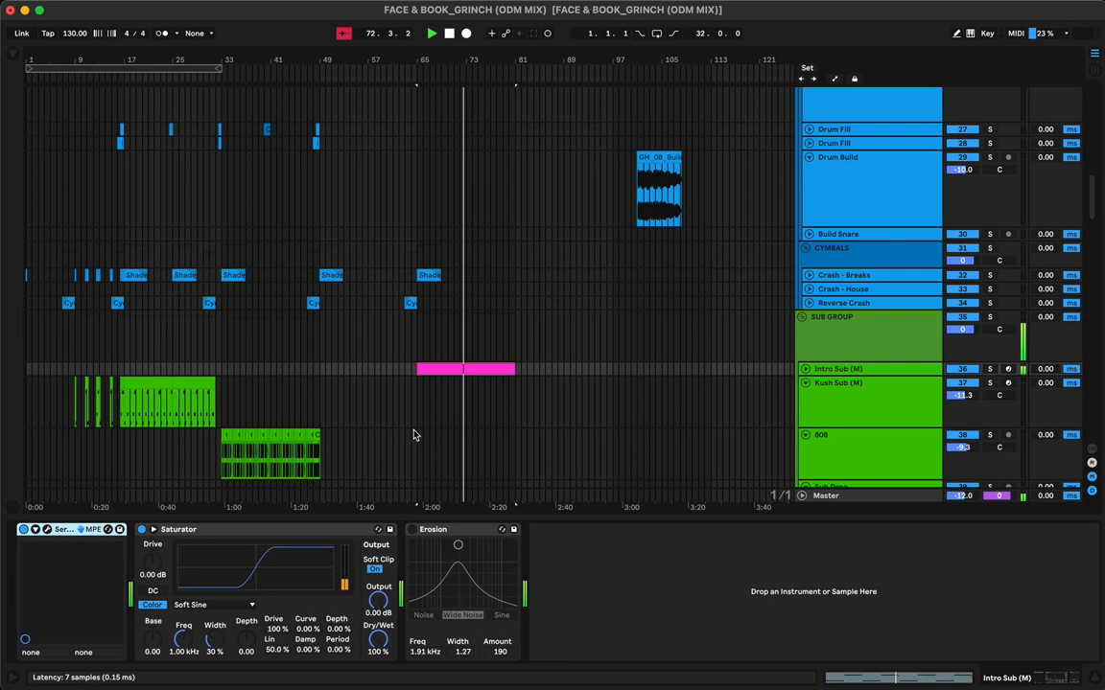
key("super+alt+p")
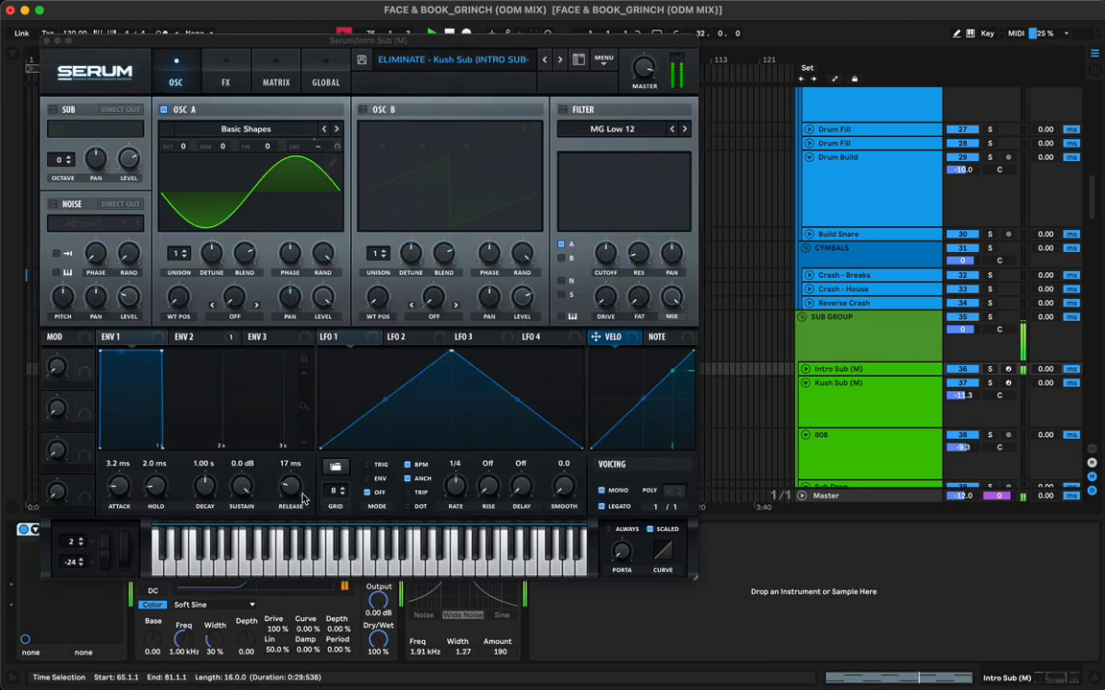
left_click_drag(291, 493, 291, 487)
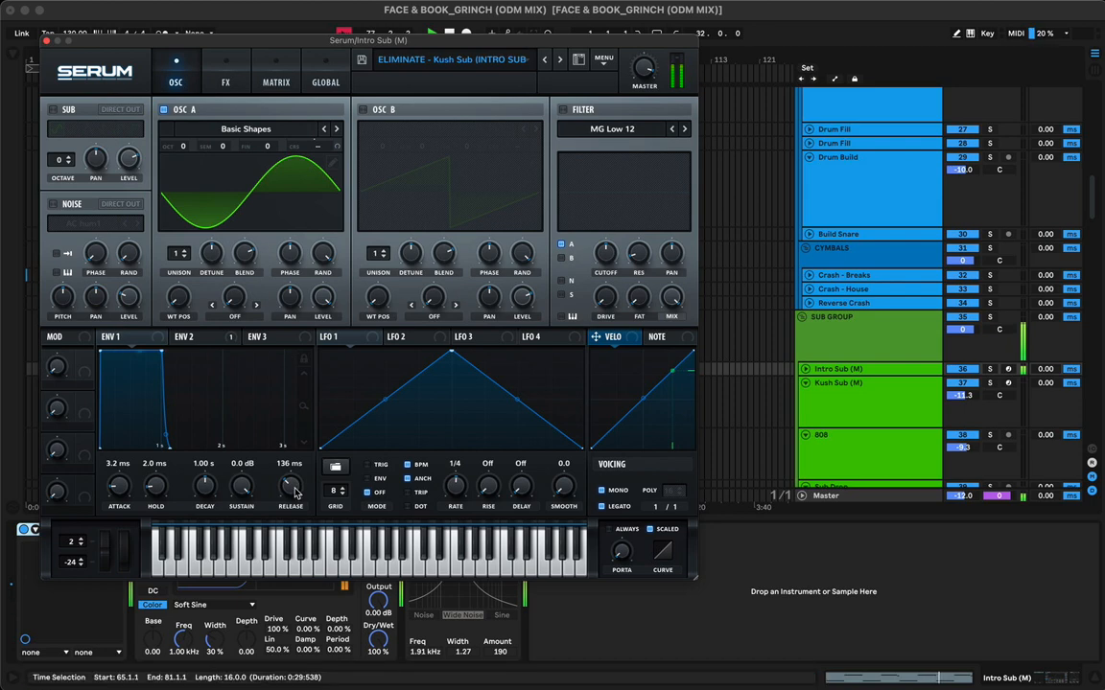
Move the Serum window clear of the Intro Sub clip and replay the section from bar 65
left_click_drag(192, 51, 232, 433)
left_click(432, 368)
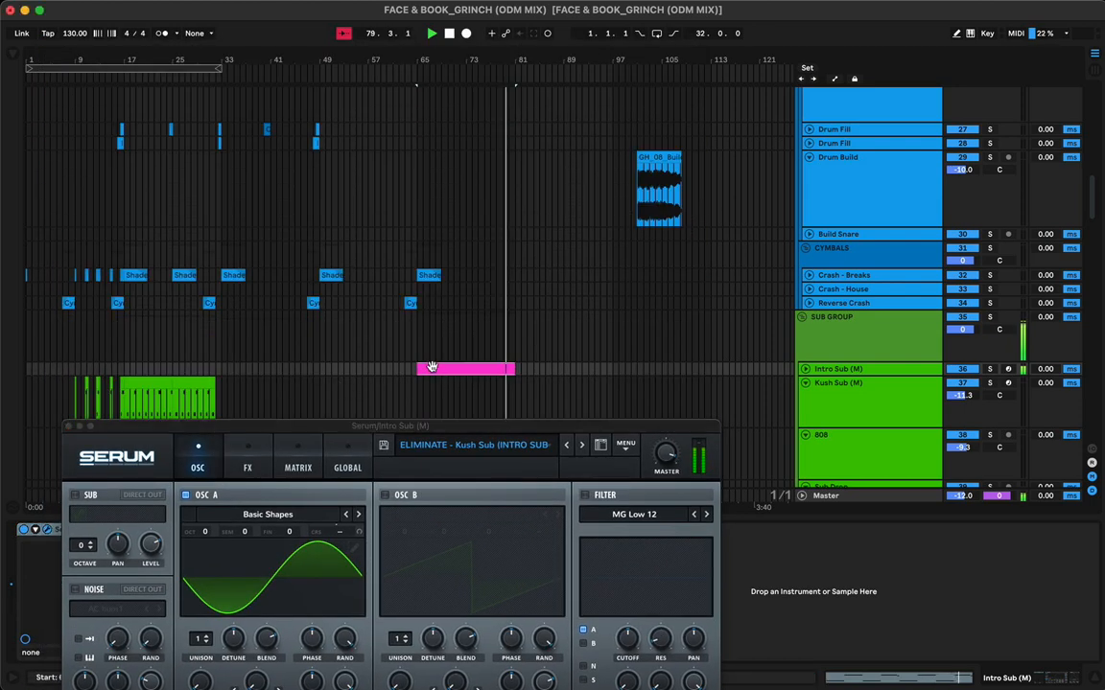
key("space")
key("space")
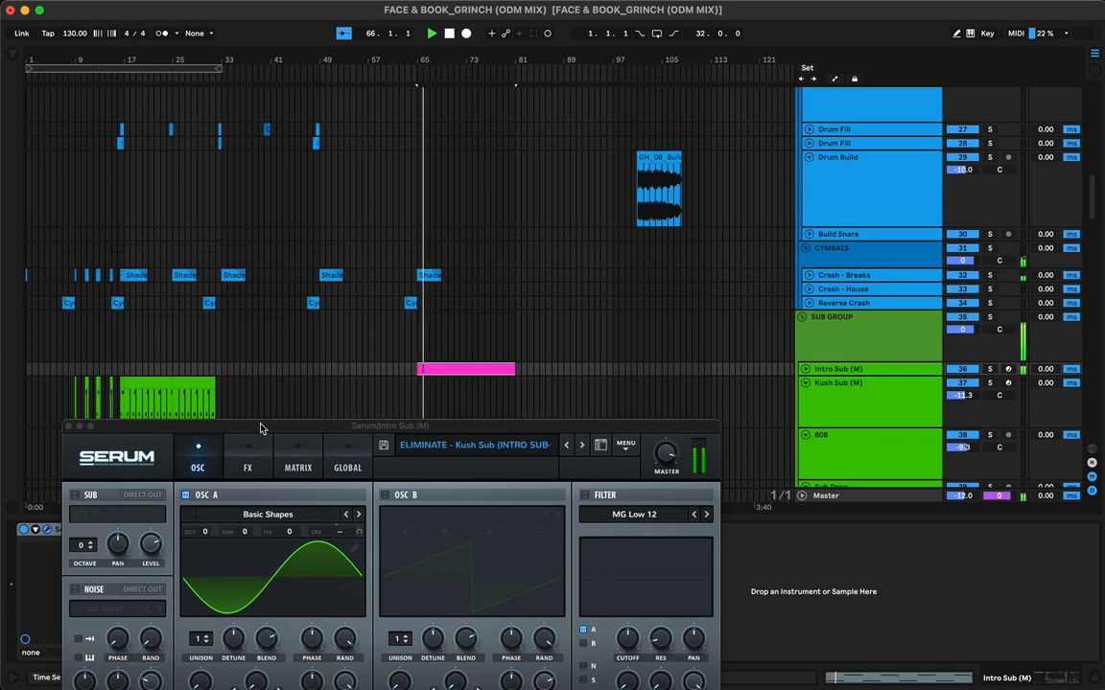
Set the Intro Sub's Env 1 attack to 169 ms and release to 360 ms in Serum, and close the plug-in and device view
left_click_drag(260, 429, 300, 111)
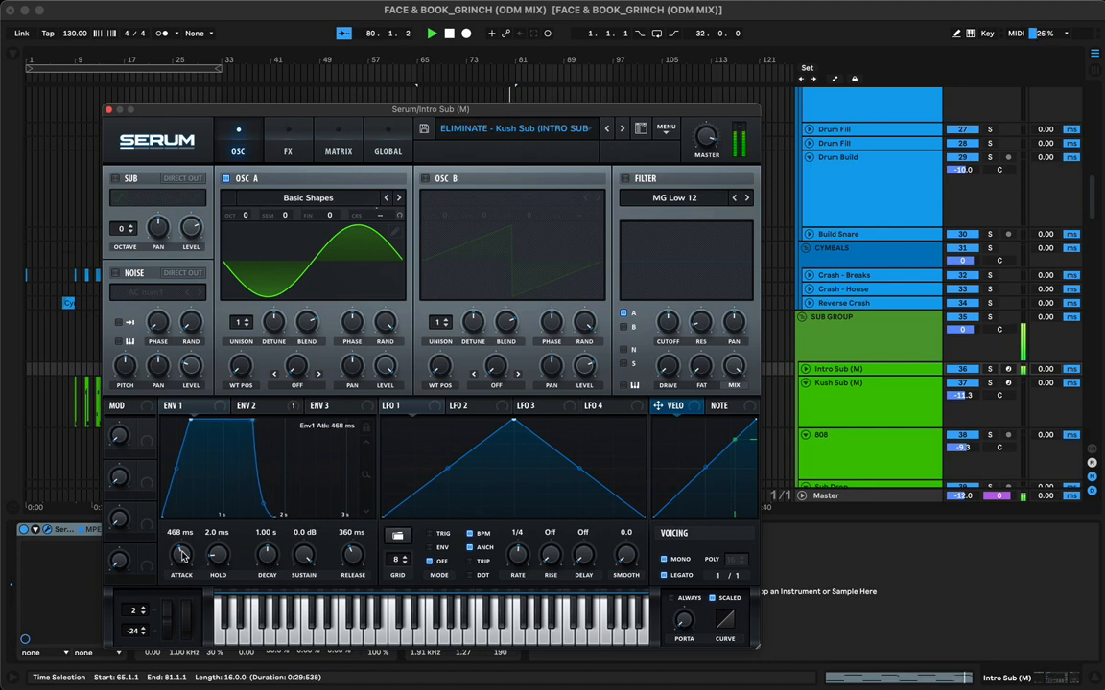
left_click_drag(182, 554, 182, 564)
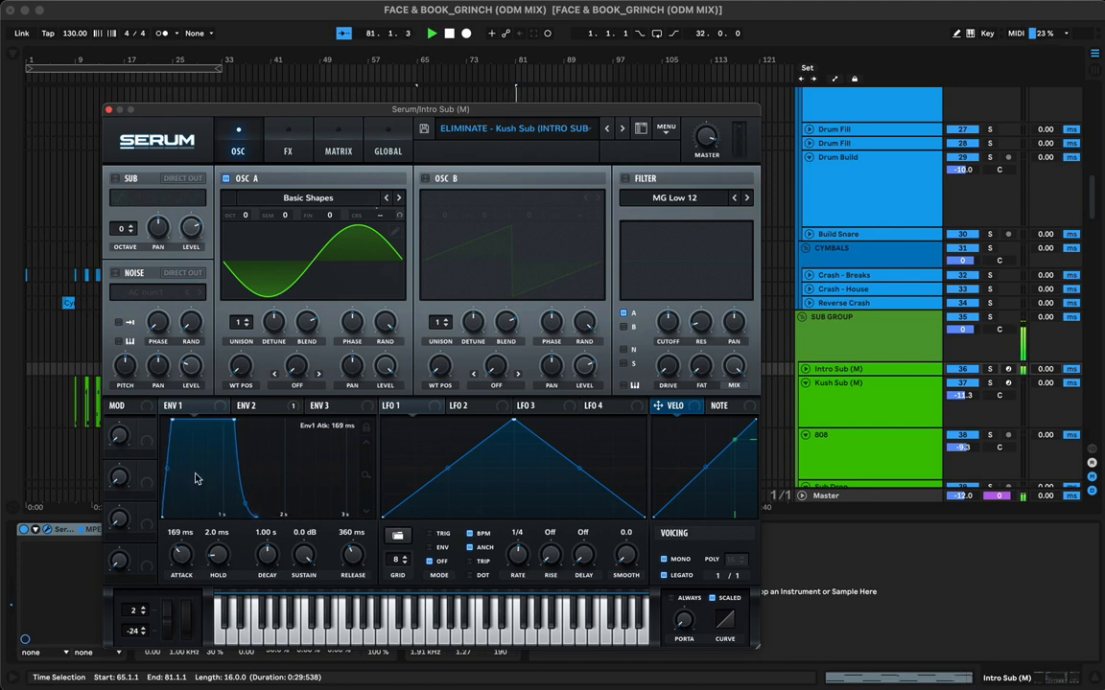
left_click(108, 111)
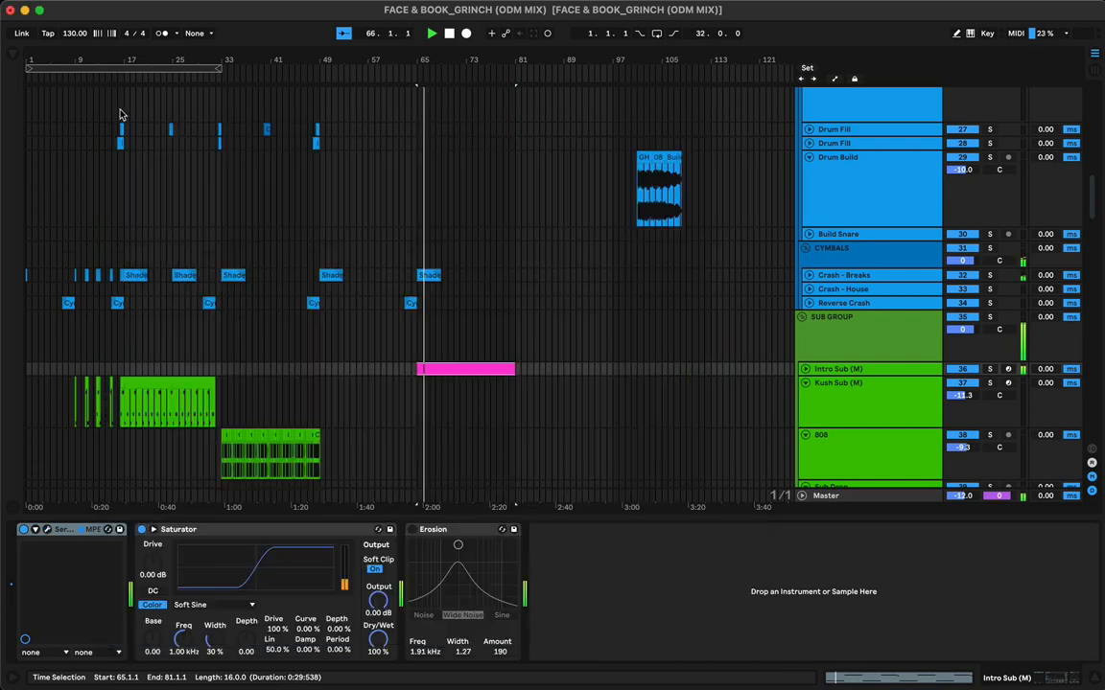
left_click(411, 519)
Examine the drum, bass, synth and effects tracks around bars 49 to 81 while the breakdown plays
scroll(427, 380, "up", 7)
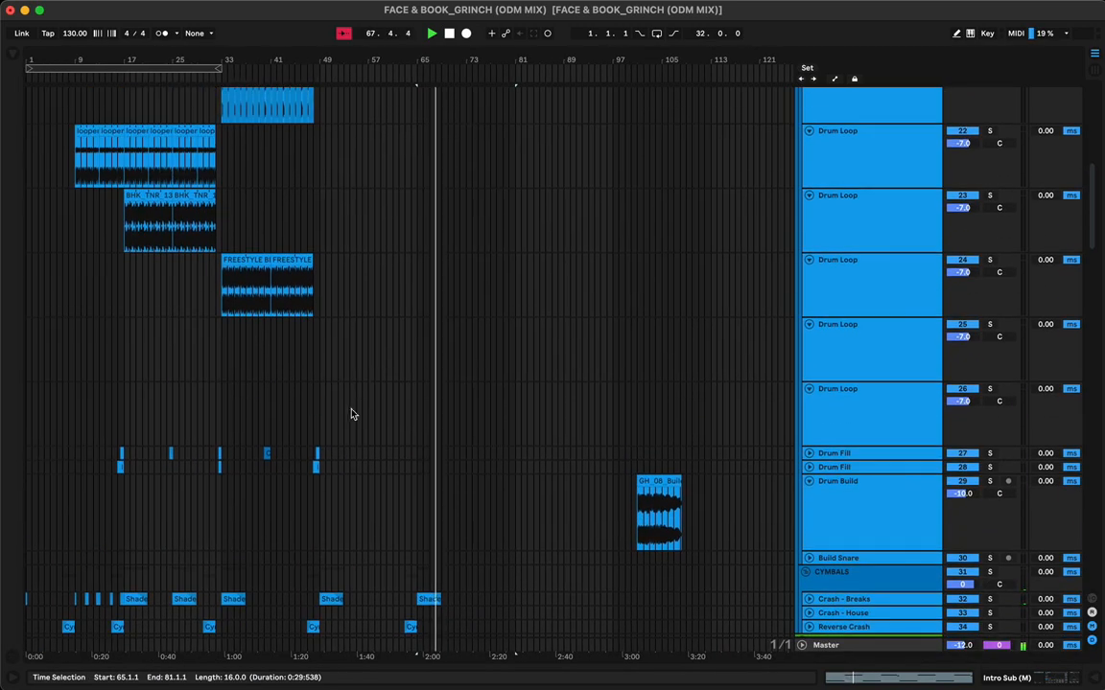
scroll(351, 414, "down", 15)
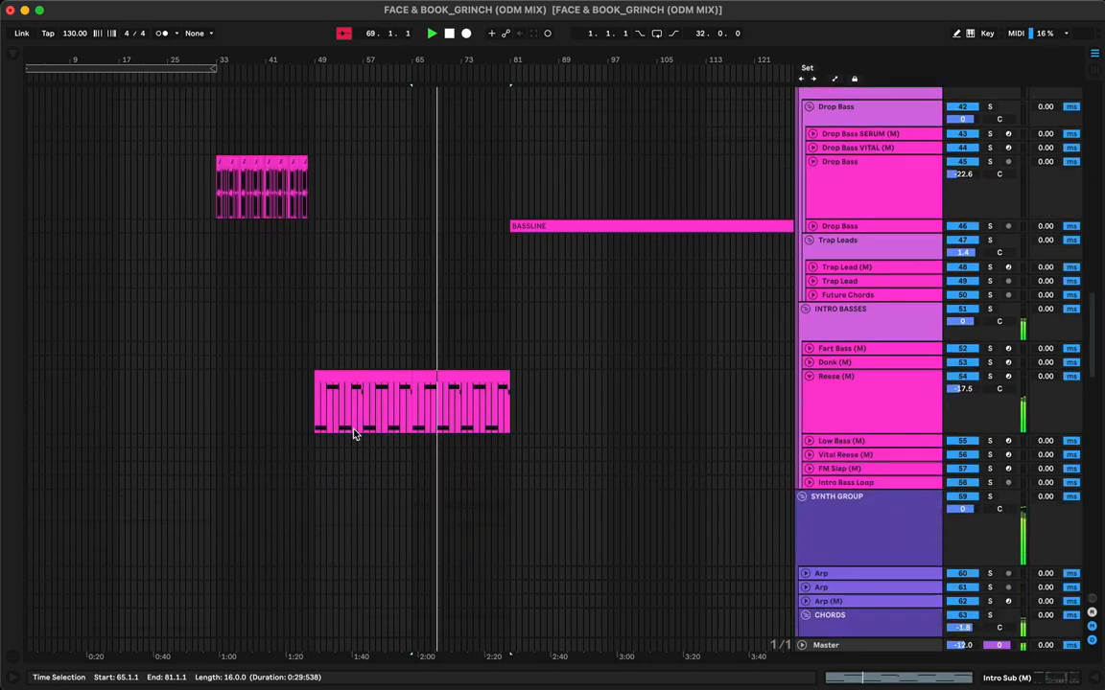
scroll(353, 433, "down", 8)
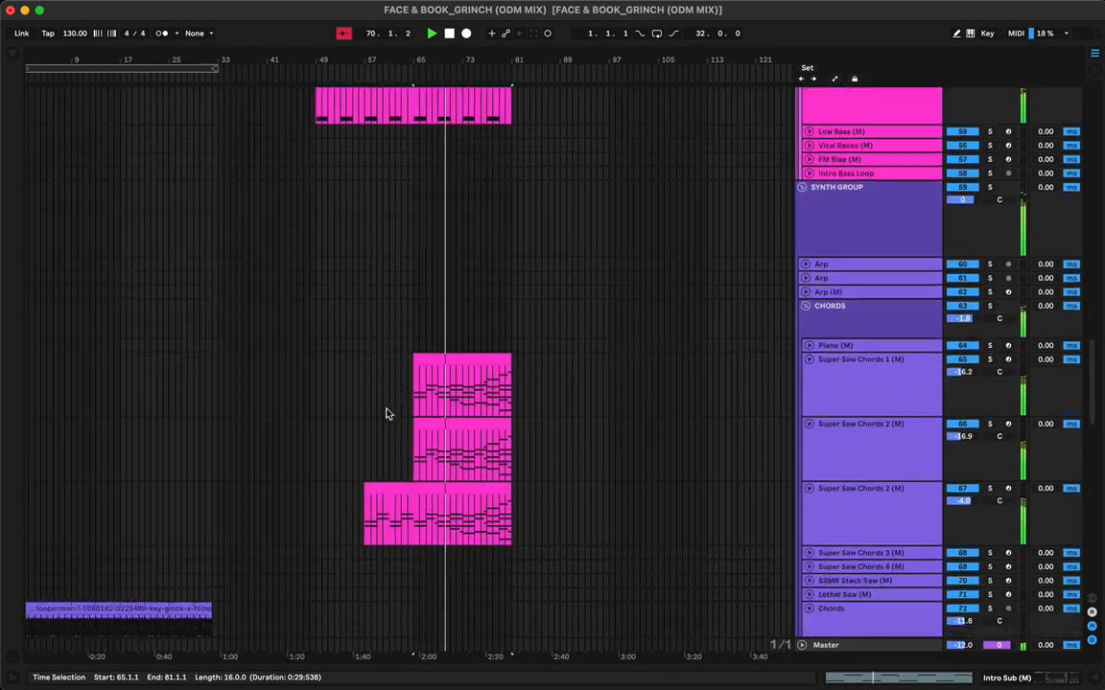
scroll(387, 414, "down", 12)
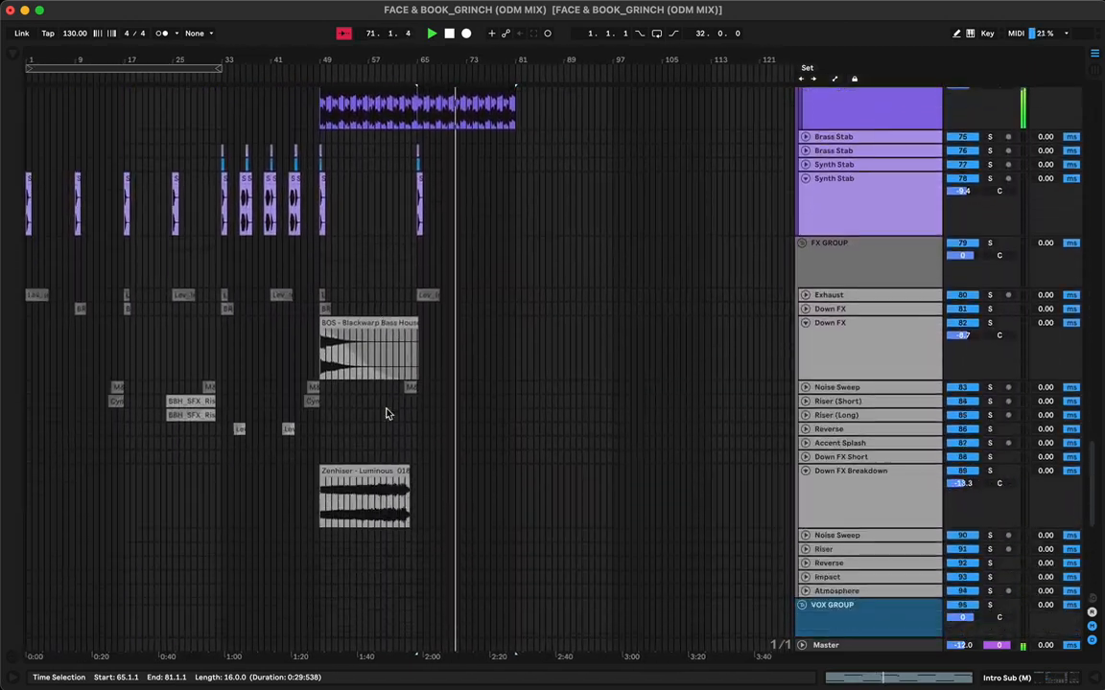
scroll(386, 414, "down", 3)
scroll(386, 414, "up", 20)
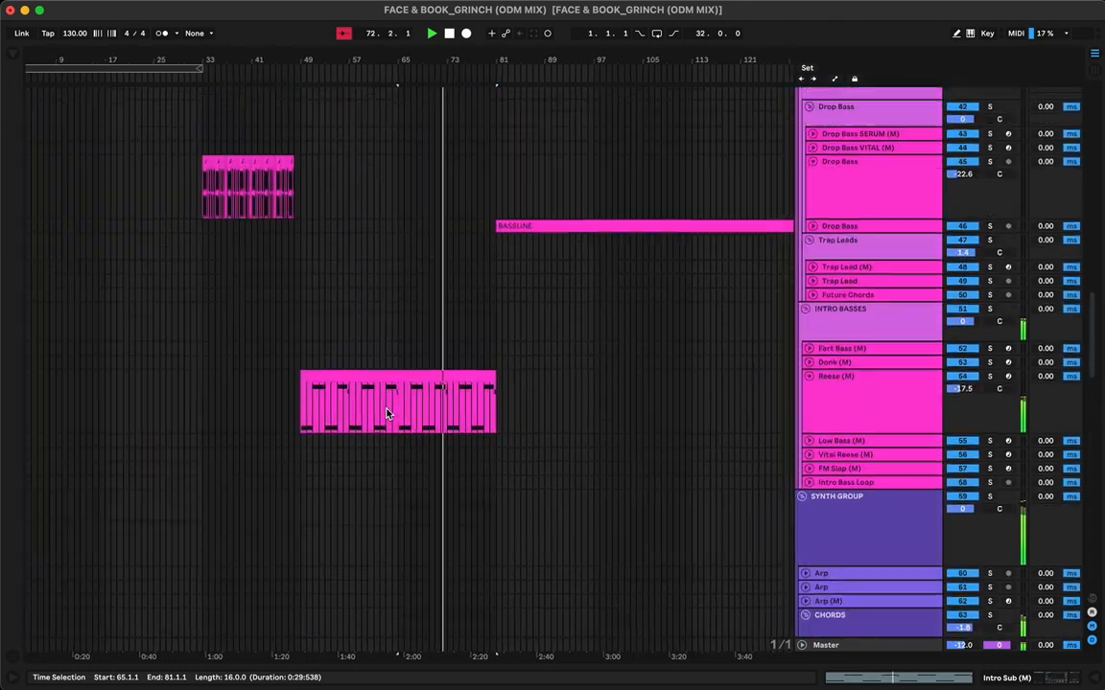
scroll(387, 414, "up", 5)
scroll(387, 414, "up", 8)
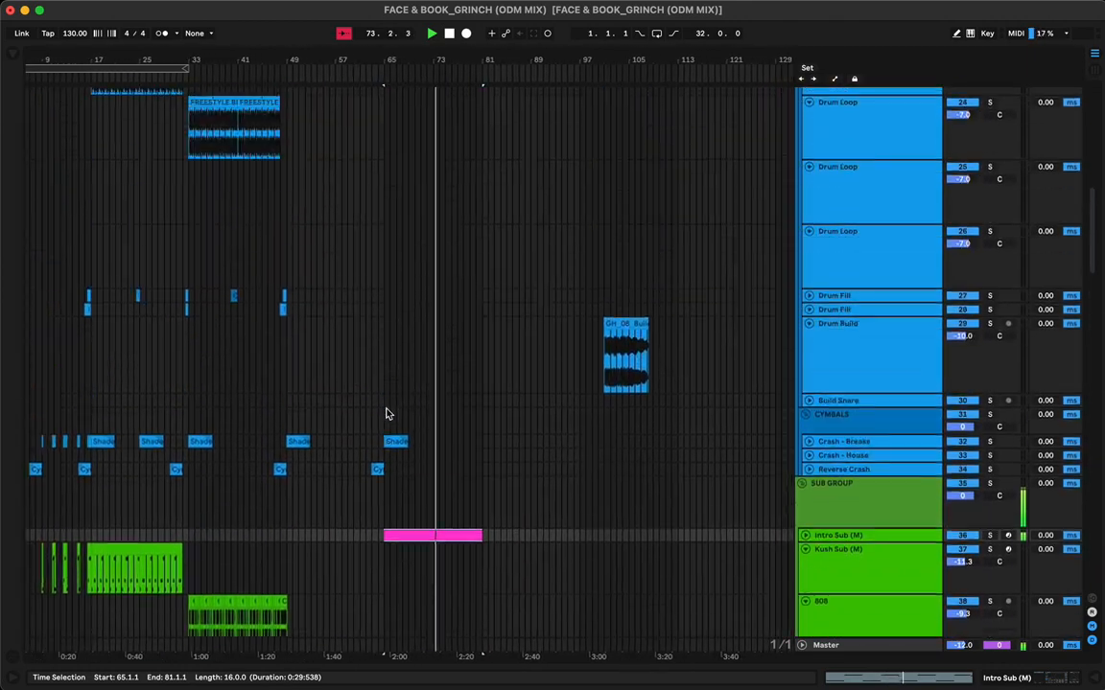
scroll(387, 415, "down", 11)
left_click(622, 356)
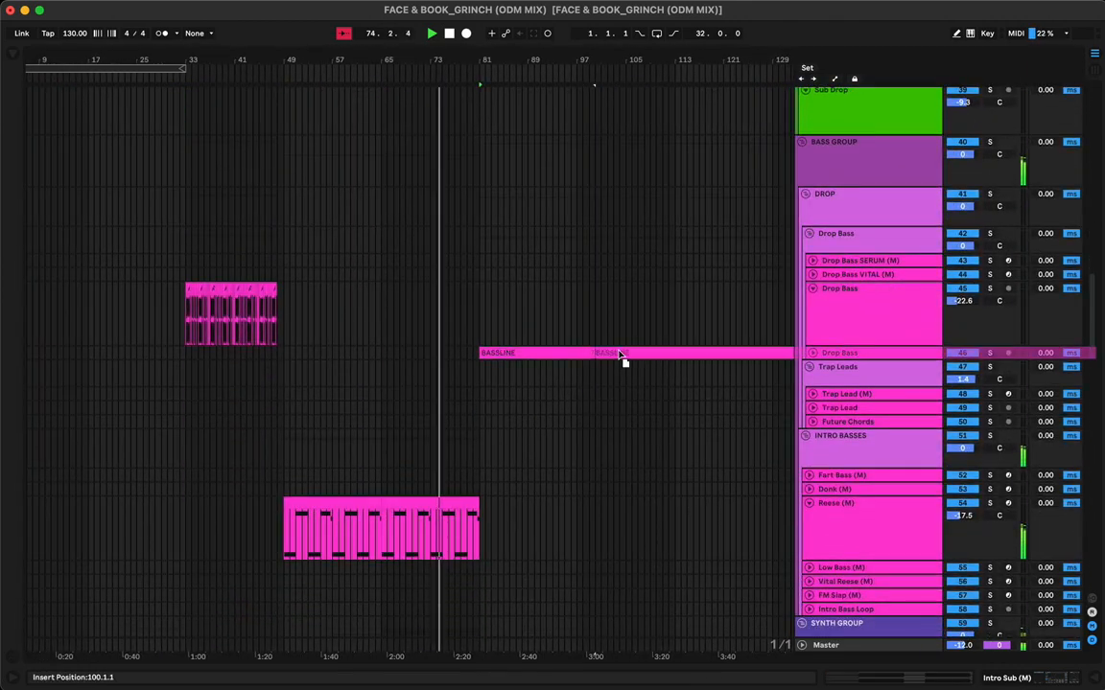
Play the arrangement from bar 49 and check the drum tracks there
scroll(367, 371, "up", 20)
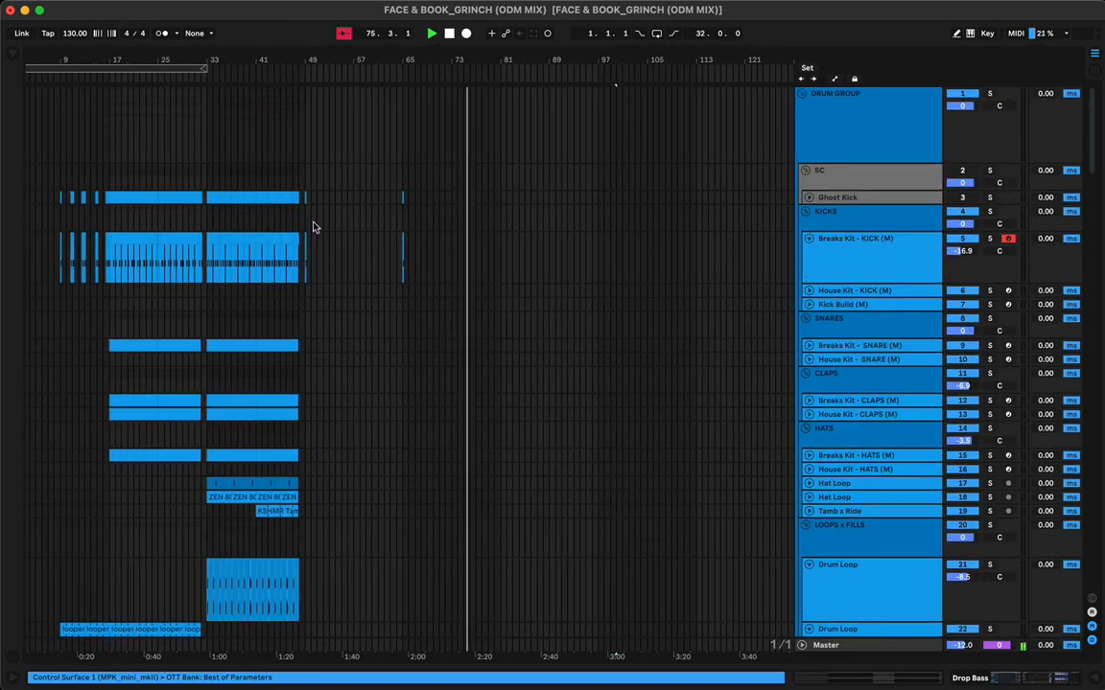
left_click(304, 153)
scroll(286, 191, "down", 5)
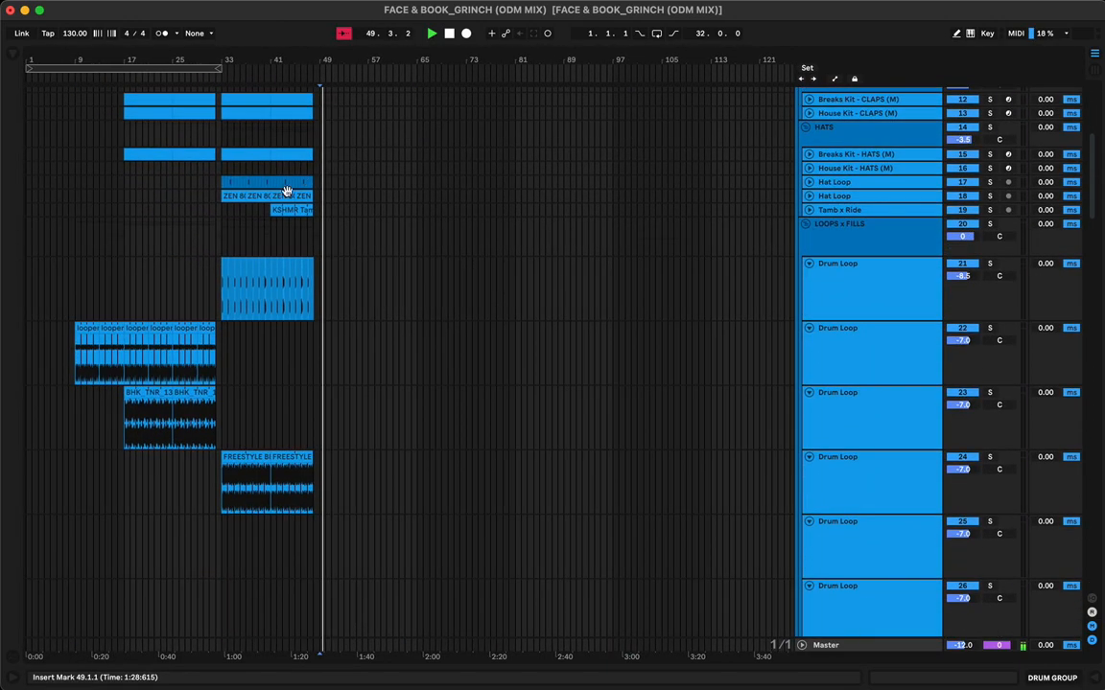
Copy the looper drum loop clips to bar 57 on their track and duplicate the eight-bar section until bar 81
left_click(141, 394)
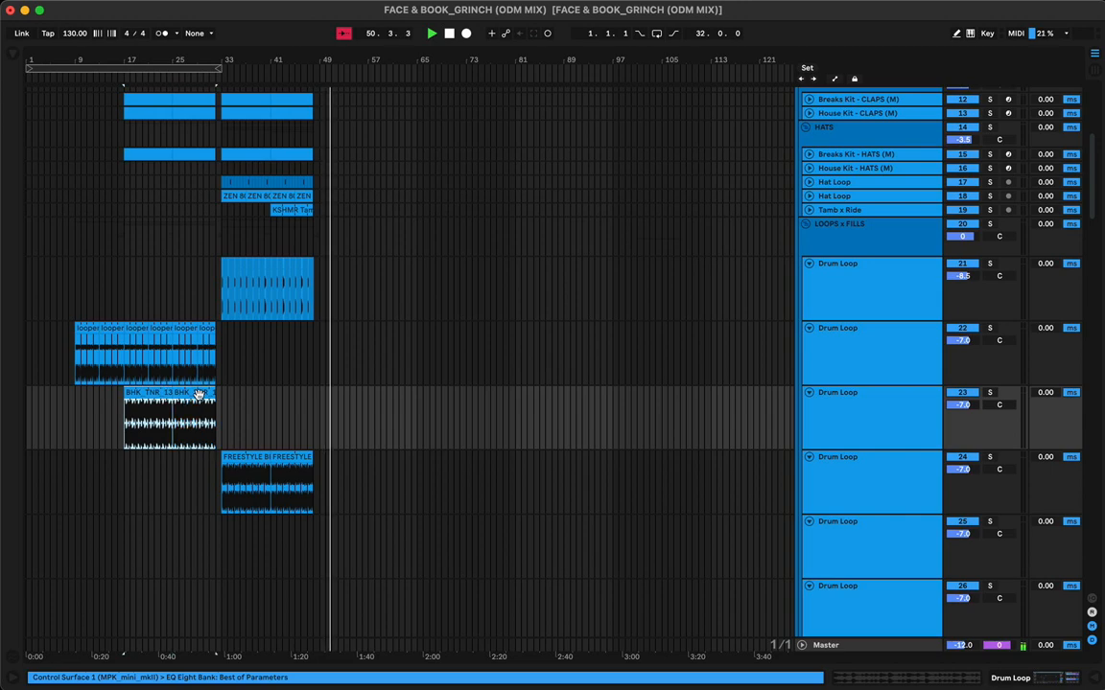
left_click(139, 341)
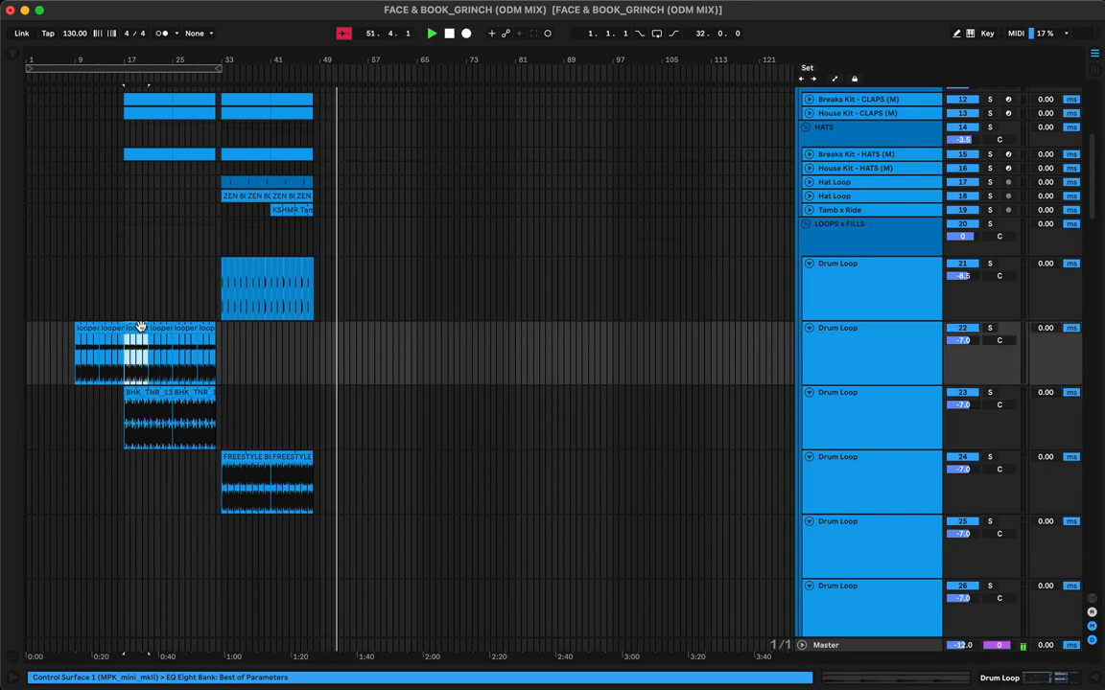
left_click_drag(133, 327, 378, 357)
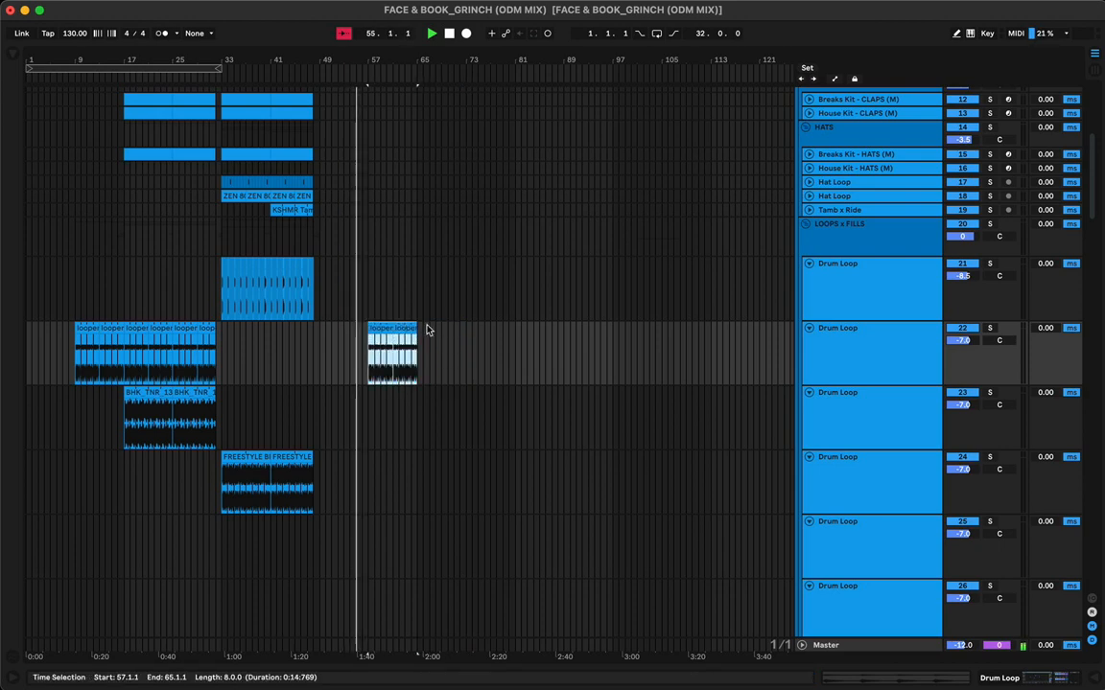
key("ctrl+d")
key("ctrl+d")
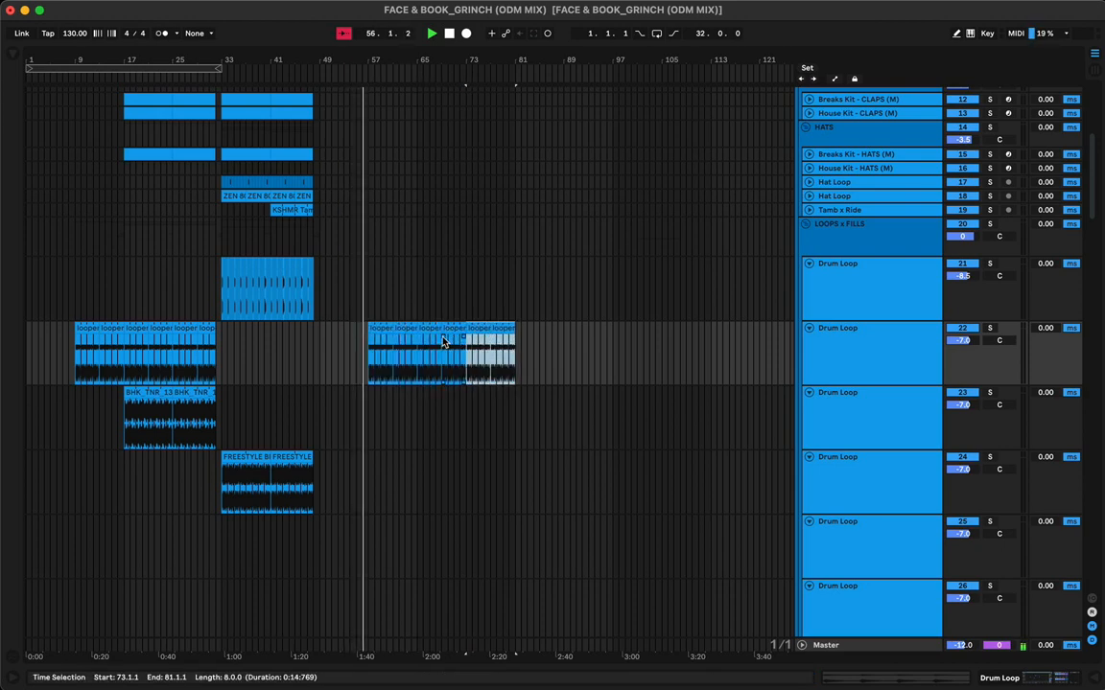
Copy the reverse crash from bar 47 to bar 55 so it leads into bar 57, and play from bar 56
scroll(409, 362, "down", 8)
scroll(408, 361, "down", 1)
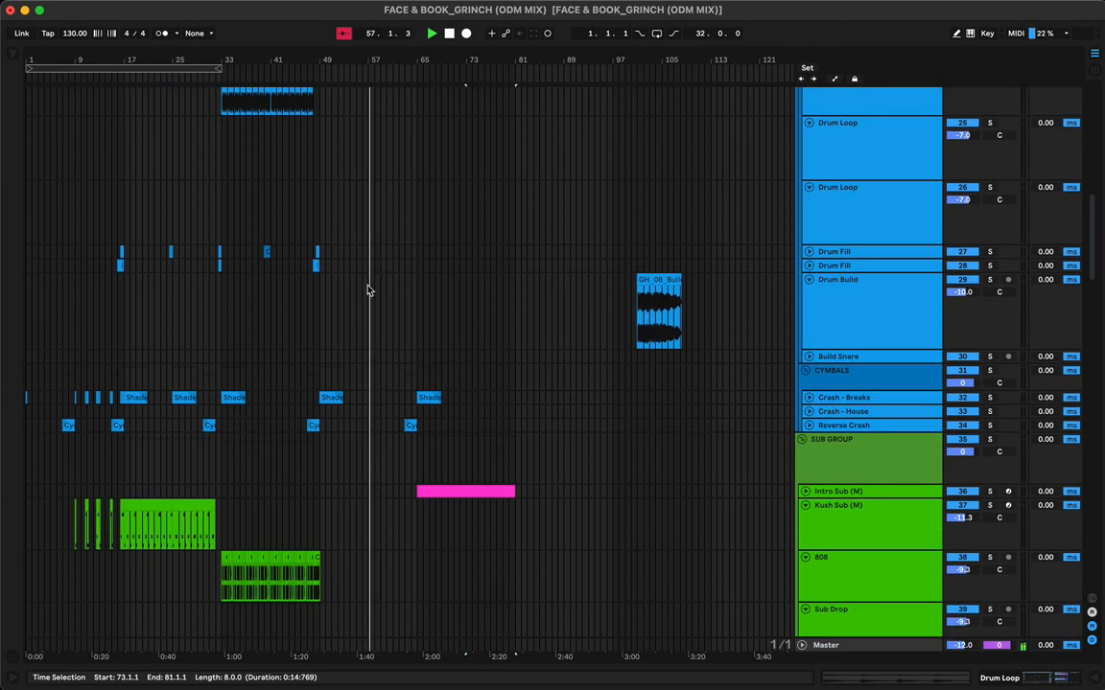
left_click(313, 425)
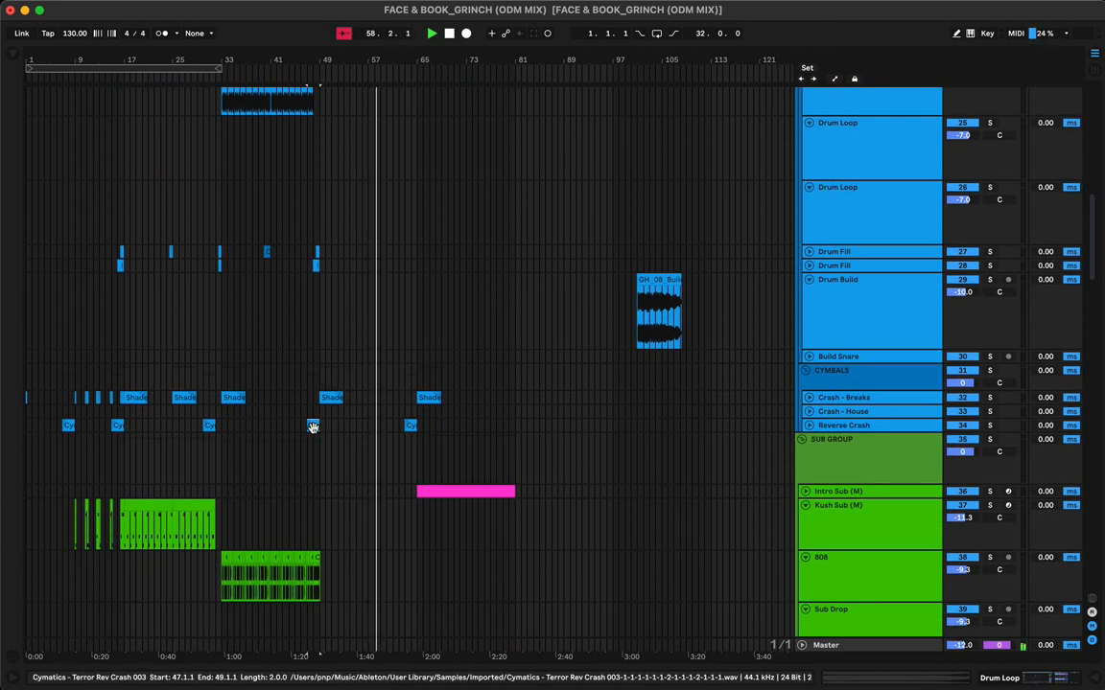
left_click_drag(313, 425, 362, 422)
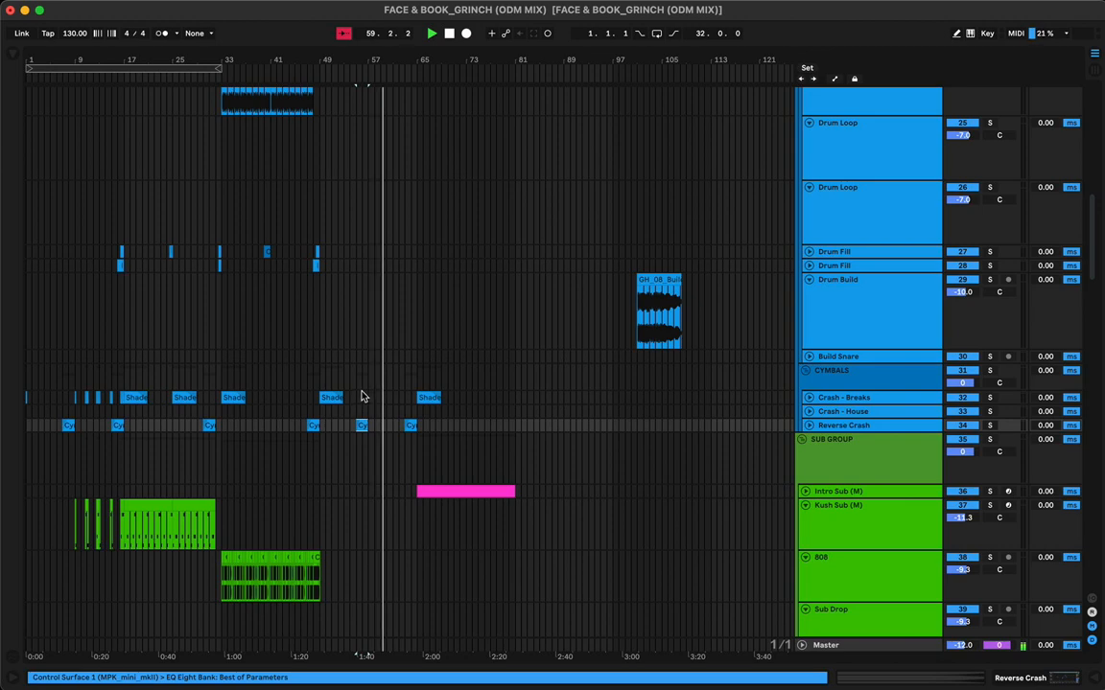
left_click(363, 398)
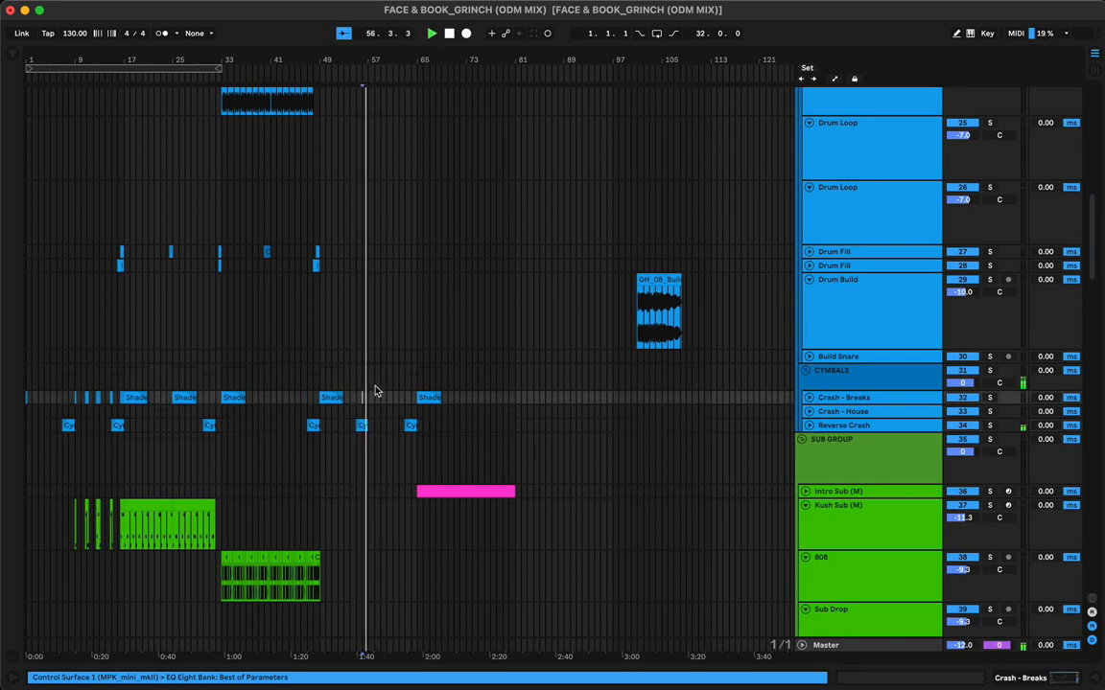
Copy the BHK_TNR drum loop clips to bar 65 and extend the last one to bar 81
scroll(426, 338, "up", 1)
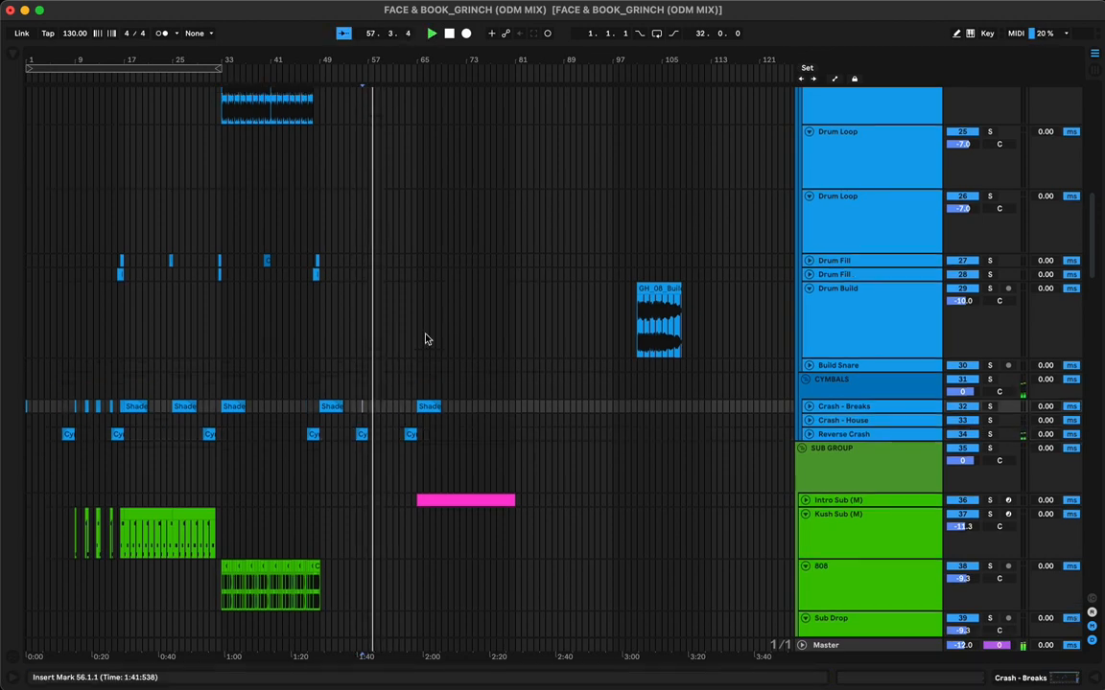
scroll(425, 337, "up", 10)
left_click(187, 480)
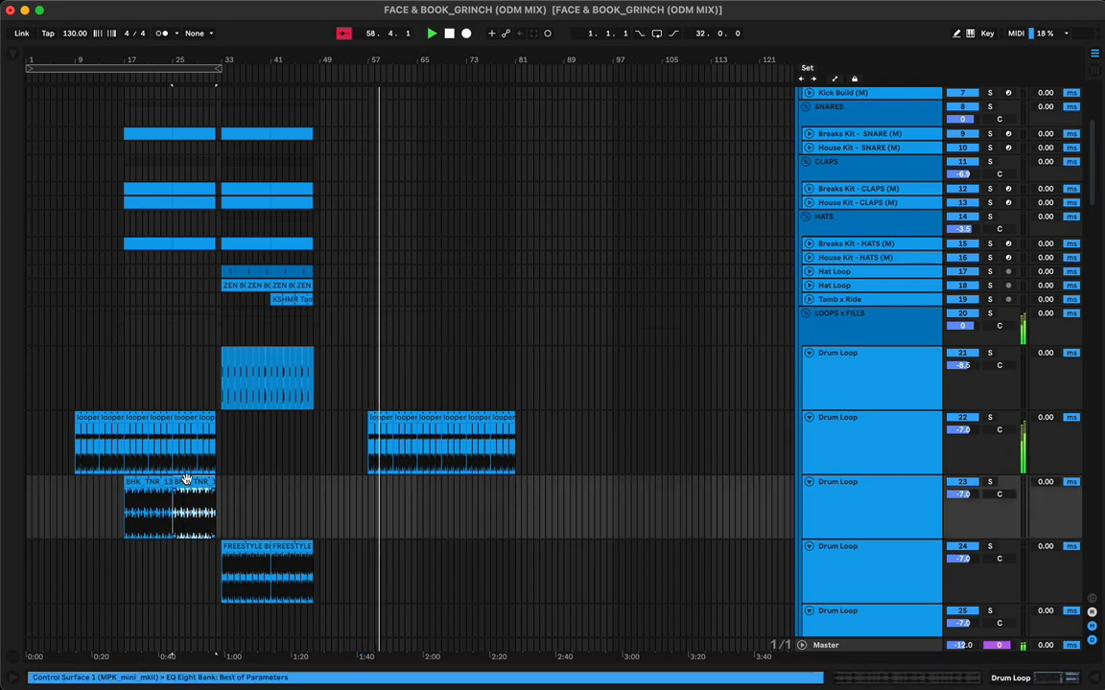
left_click_drag(136, 483, 429, 482)
left_click_drag(509, 486, 515, 486)
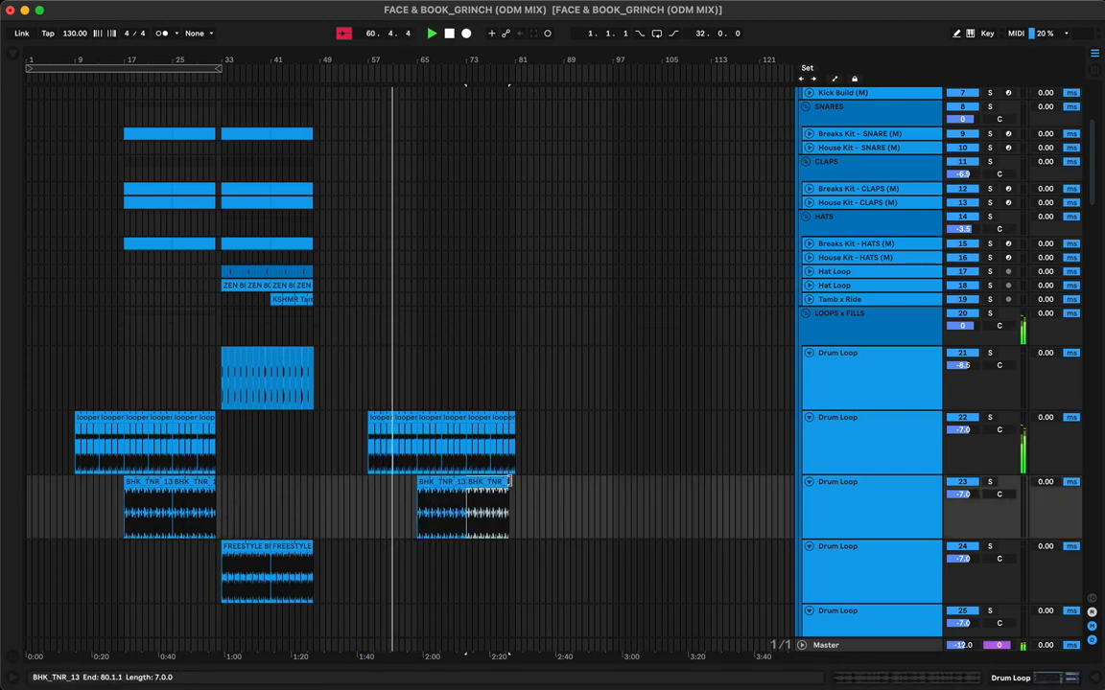
Inspect the effects chain on the looper Drum Loop track while the breakdown plays
left_click(422, 422)
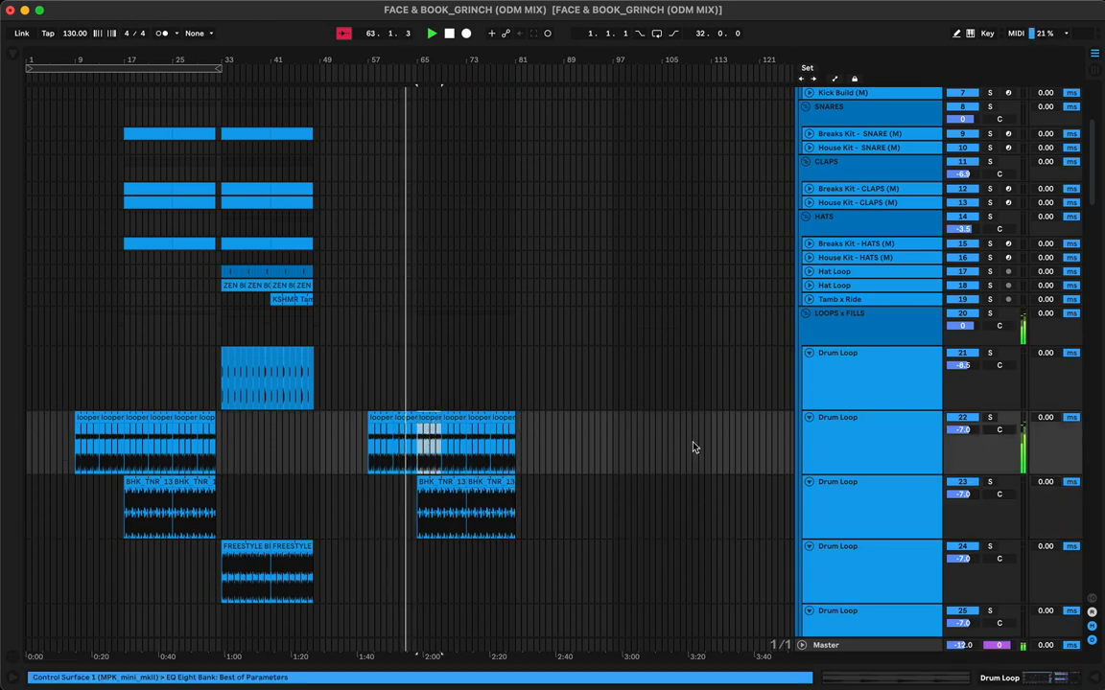
left_click(835, 464)
key("shift+Tab")
key("shift+Tab")
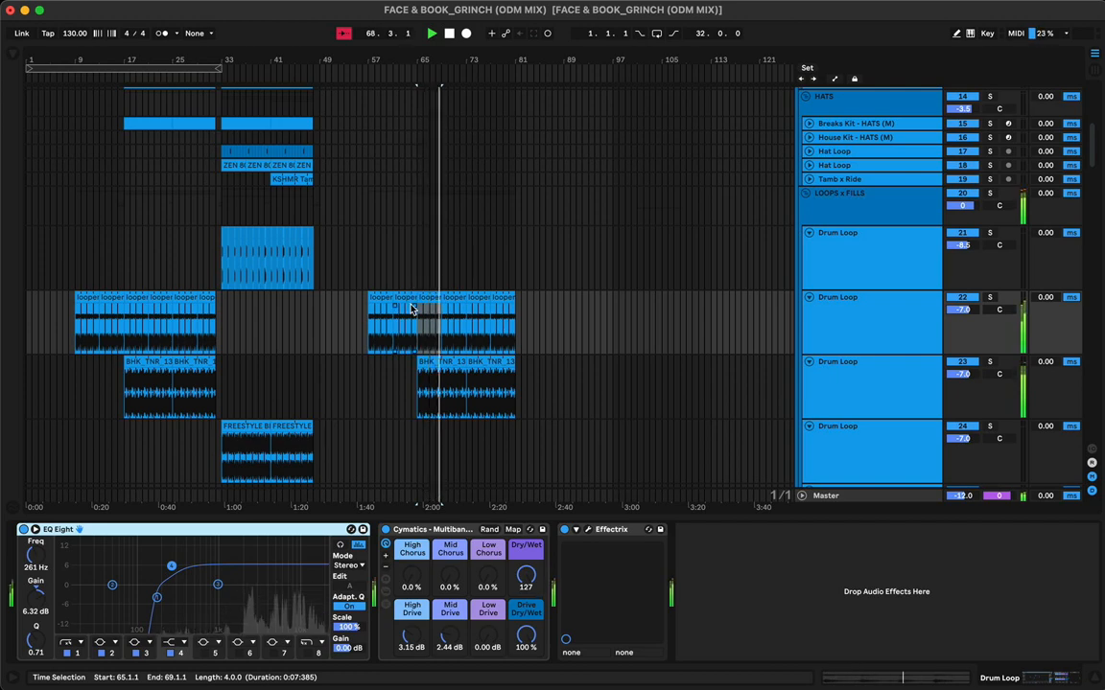
left_click_drag(412, 505, 406, 520)
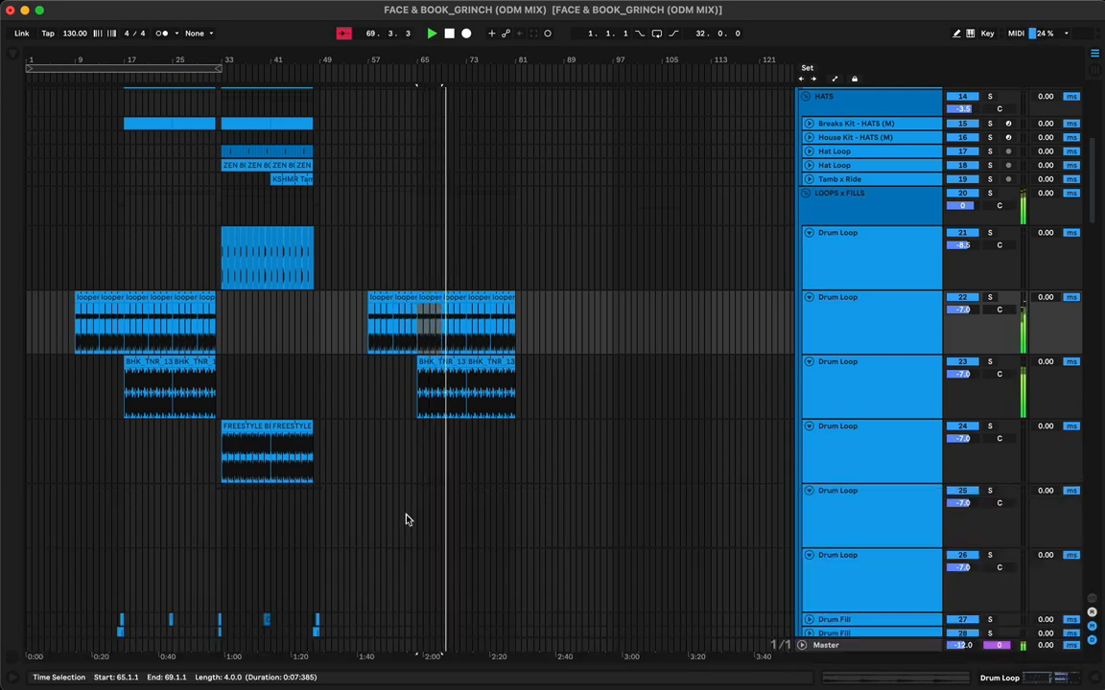
Copy the second Reese clip, bars 65 to 81, onto the Low Bass track and unfold that track
scroll(419, 423, "down", 20)
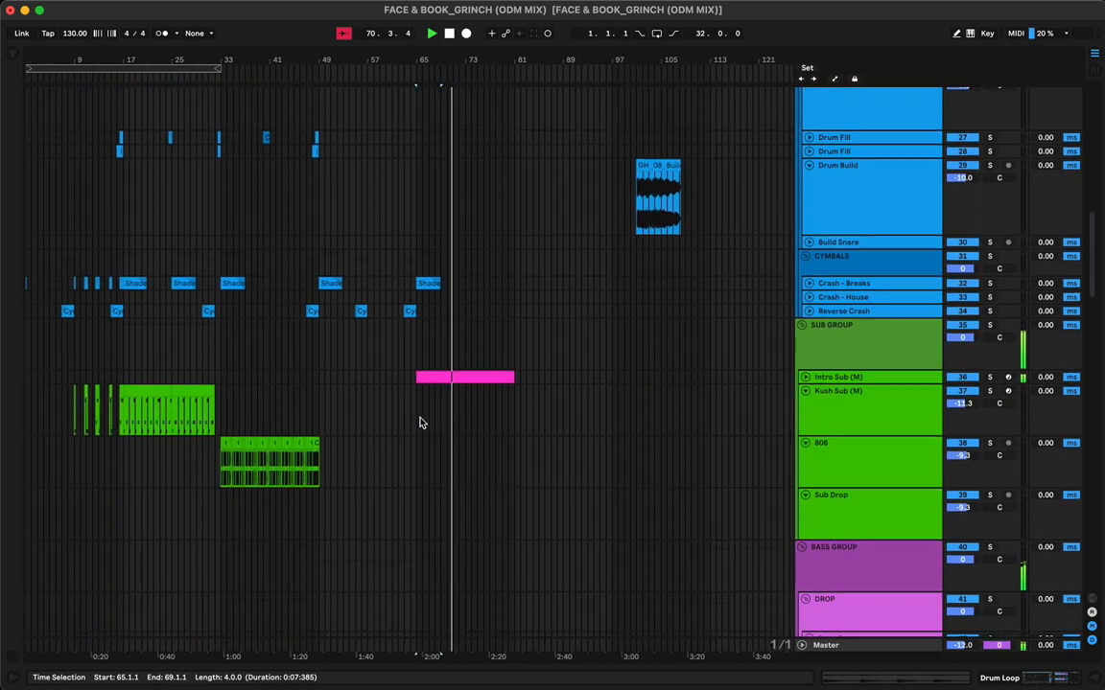
scroll(419, 423, "down", 4)
scroll(419, 419, "up", 12)
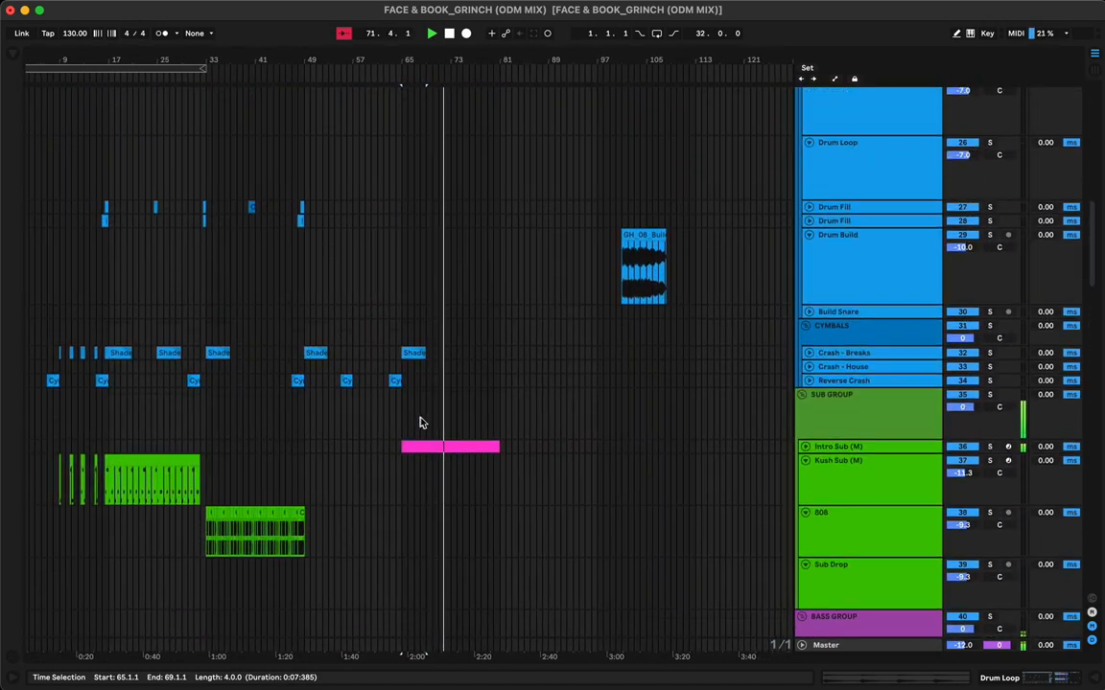
scroll(451, 441, "down", 20)
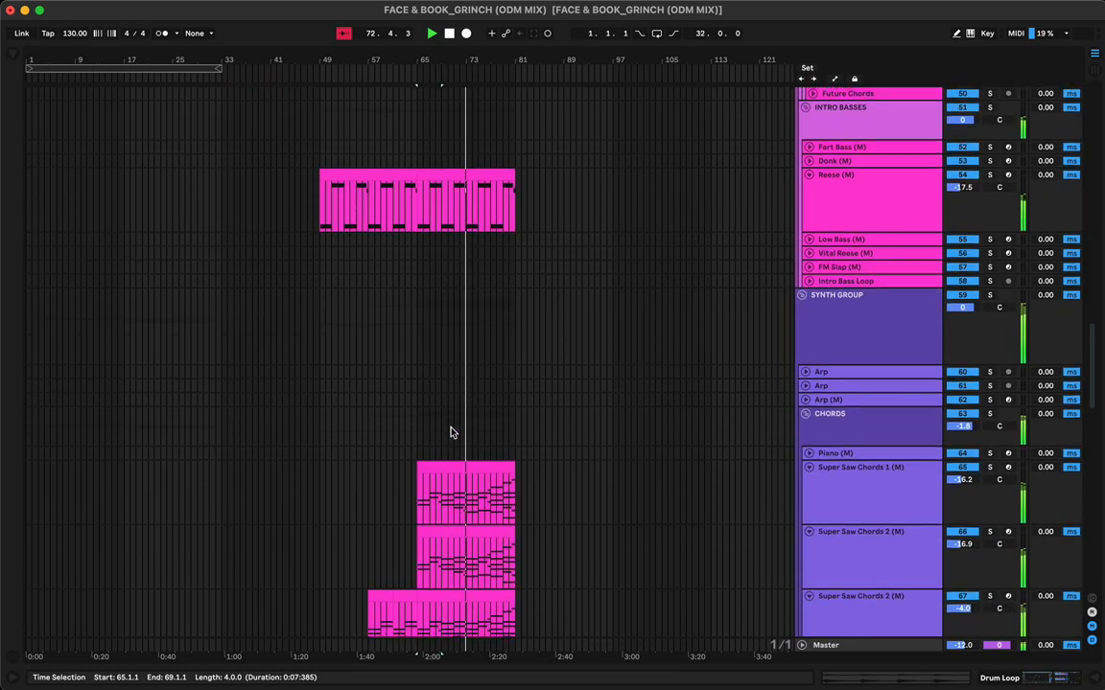
scroll(452, 384, "up", 4)
left_click_drag(451, 212, 451, 276)
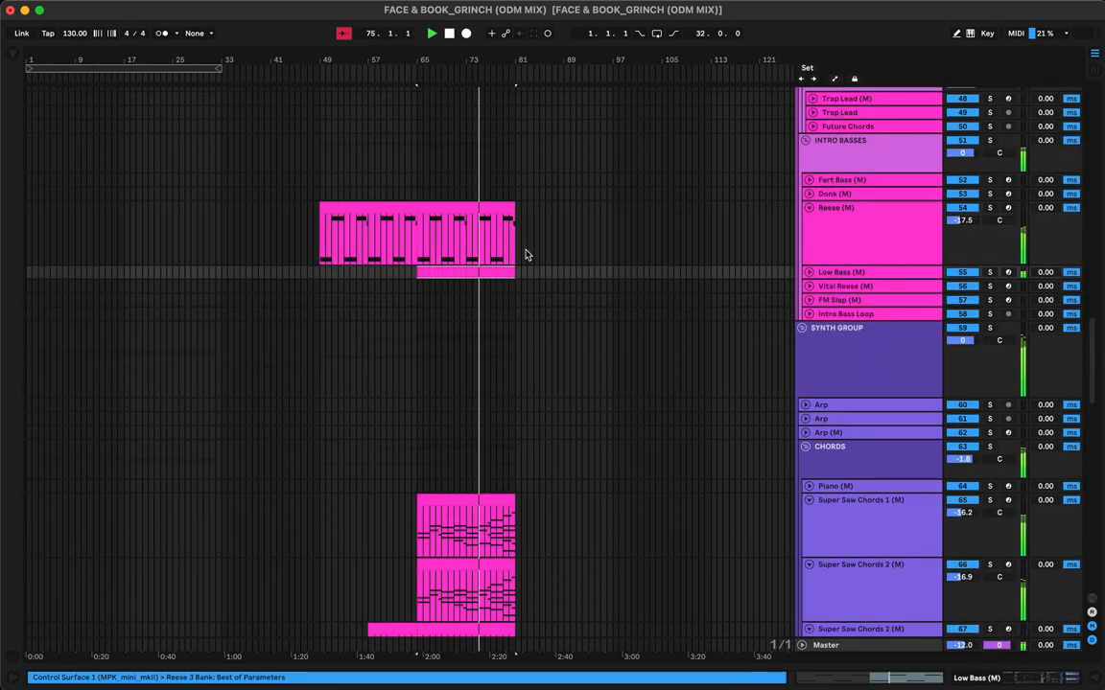
left_click(809, 272)
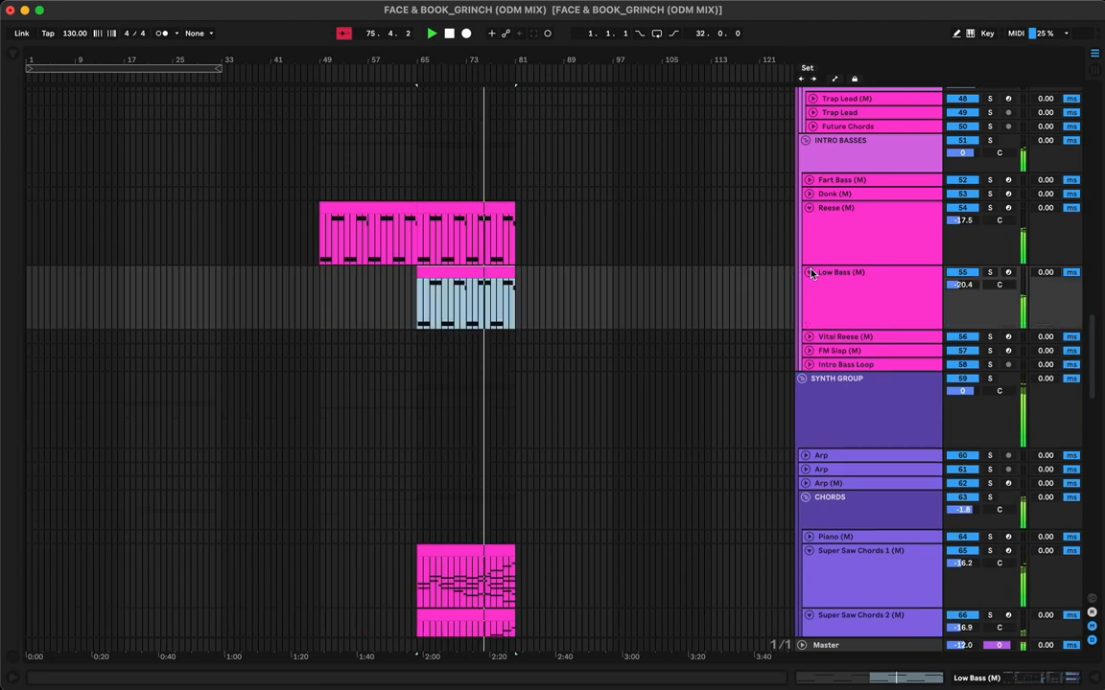
Transpose all notes in the Low Bass clip down one octave and audition it soloed, then in the full mix from bar 65
double_click(469, 277)
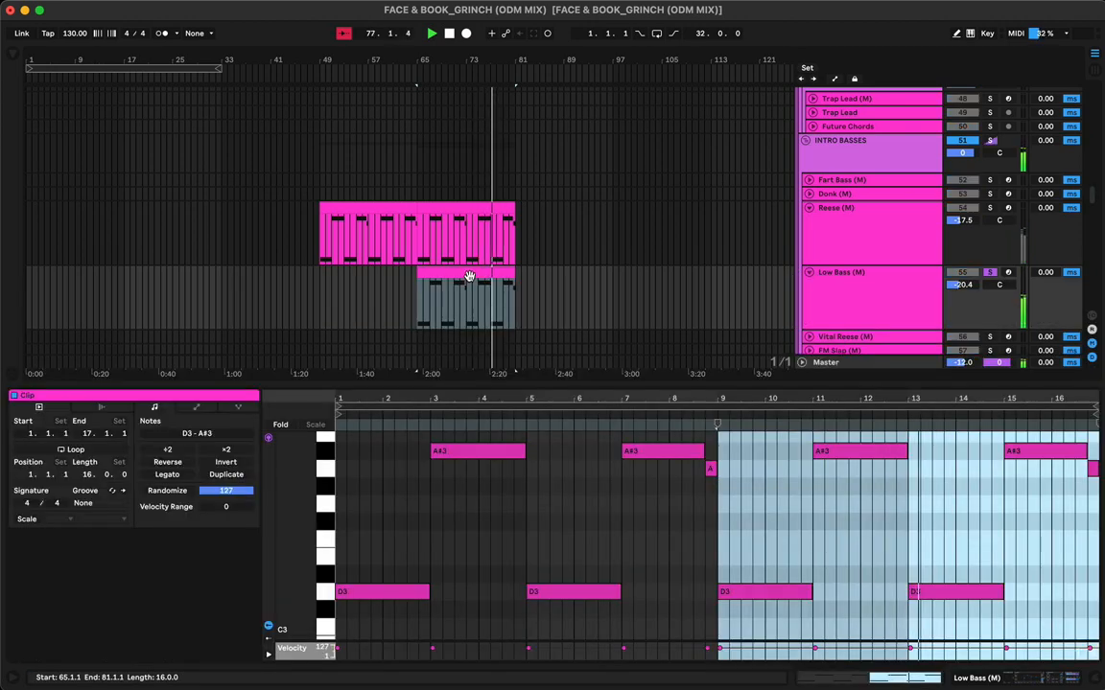
left_click(477, 483)
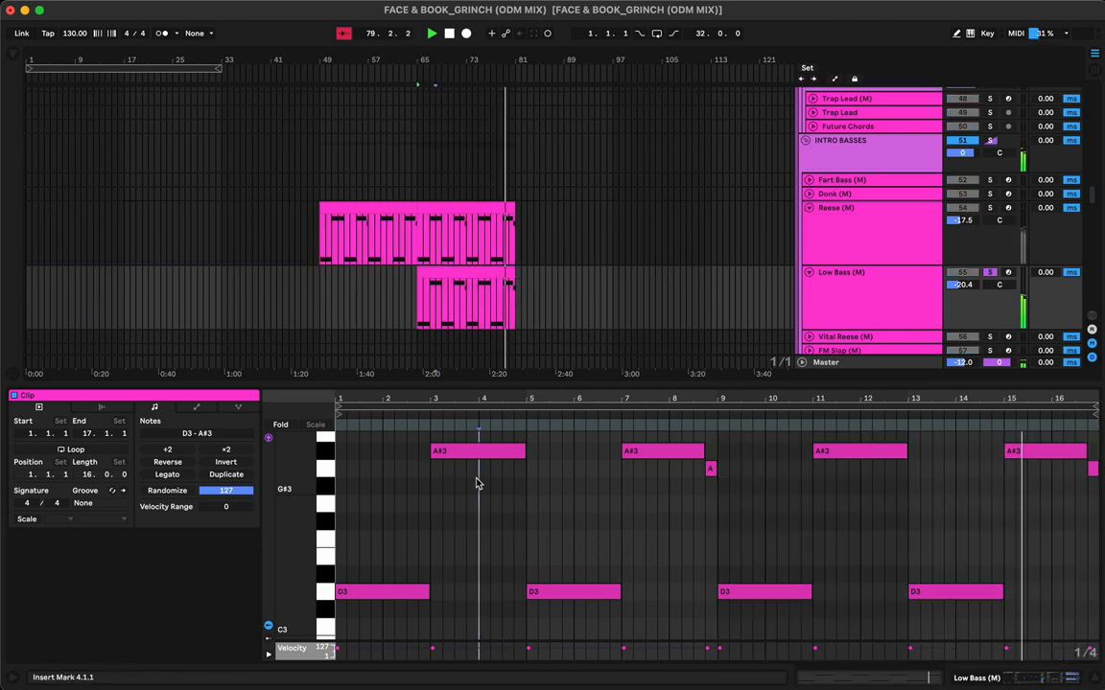
key("super+a")
key("shift+Down")
key("space")
key("space")
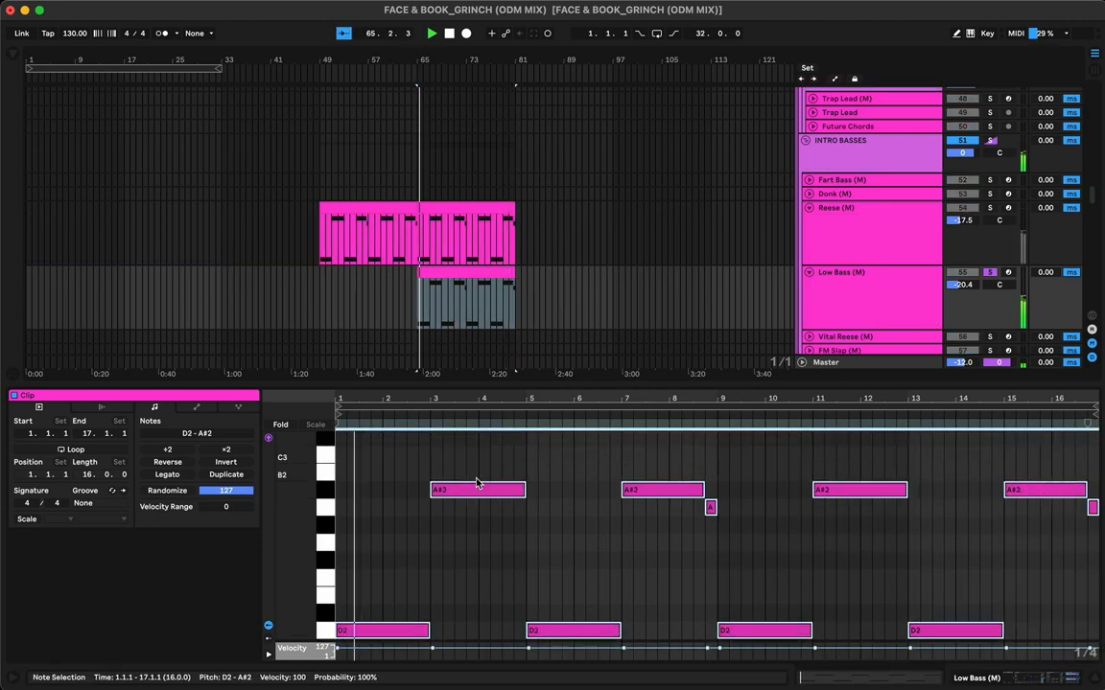
key("s")
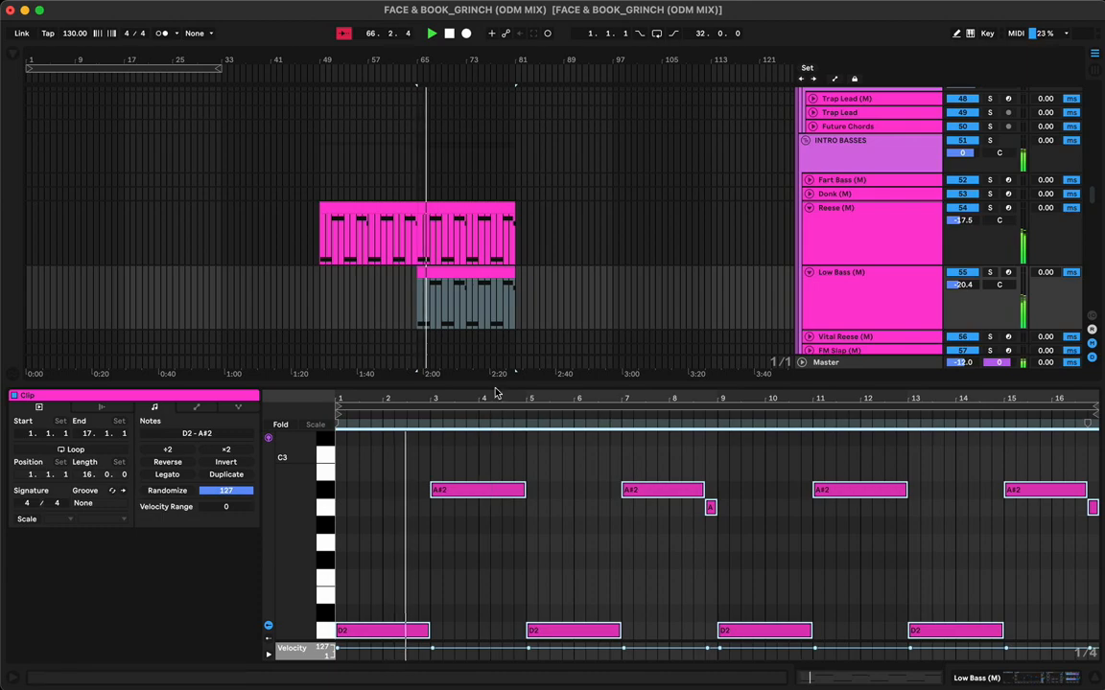
Set the Low Bass track's volume to -17.3 dB in the mixer, and close the clip's note editor
key("Tab")
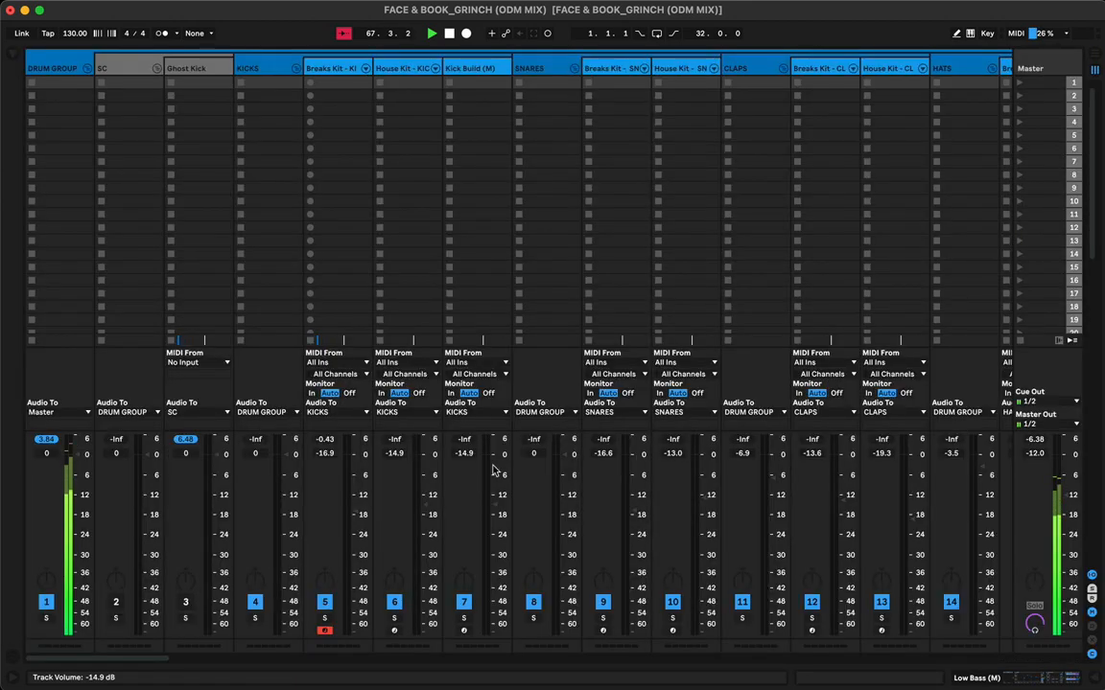
scroll(464, 563, "right", 15)
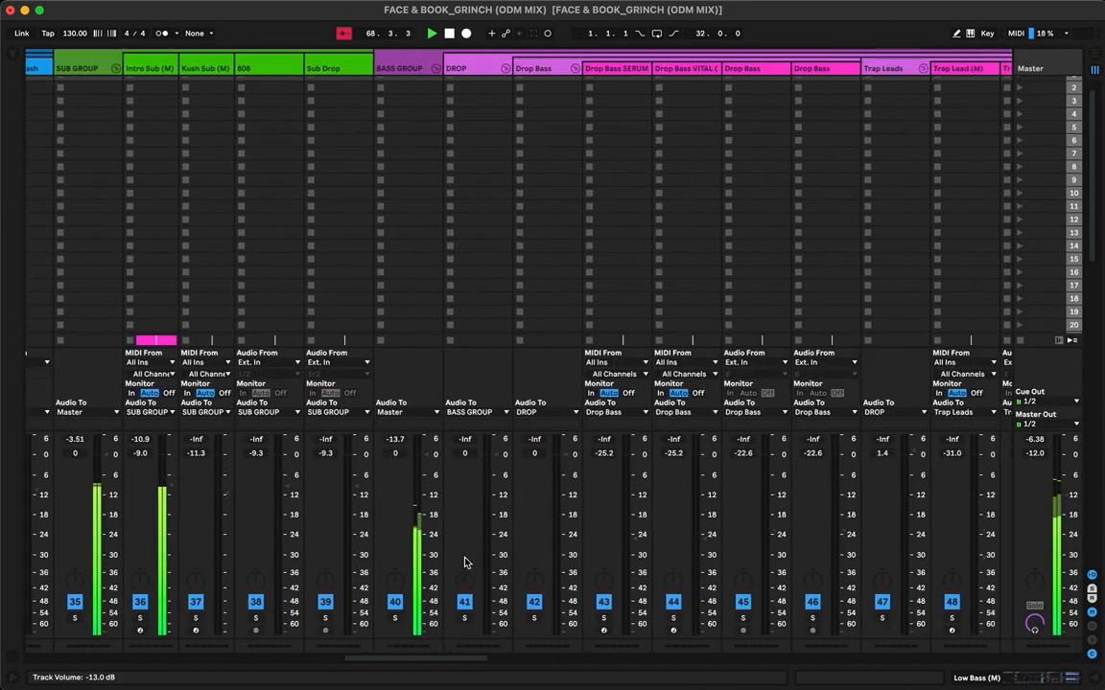
scroll(464, 563, "right", 6)
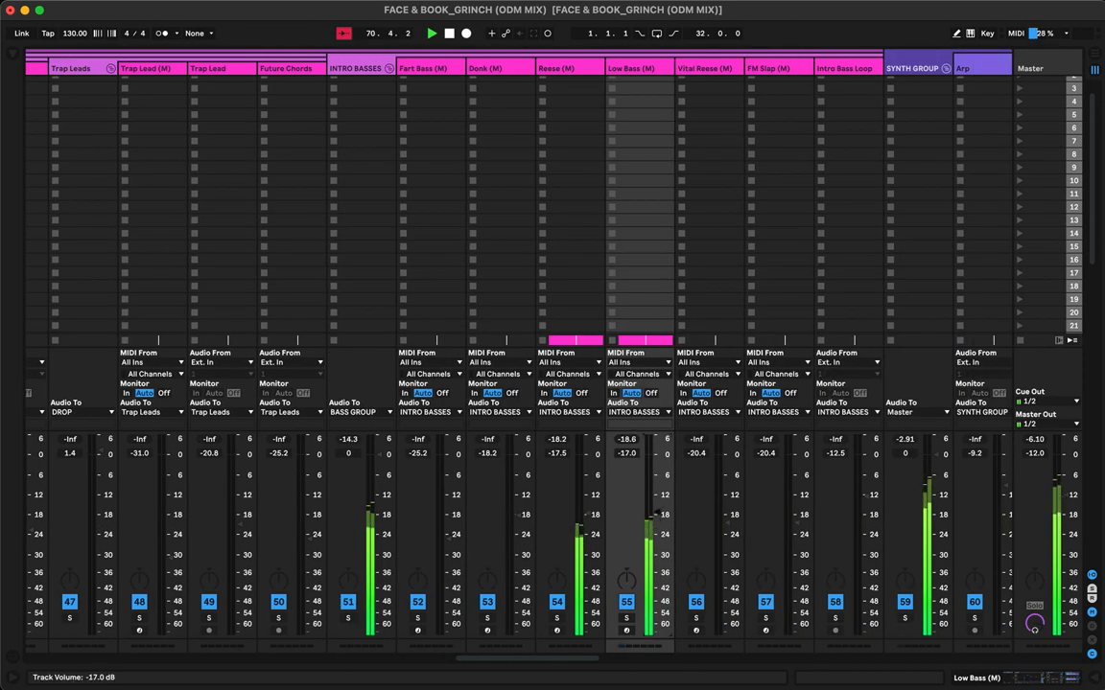
key("Tab")
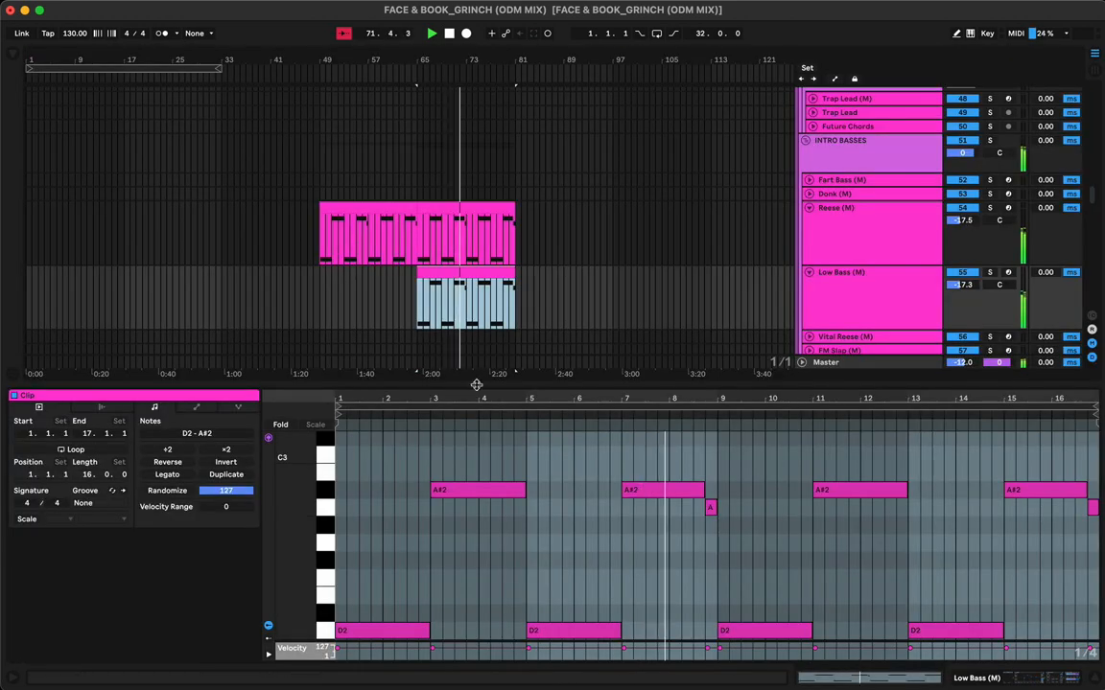
key("super+alt+l")
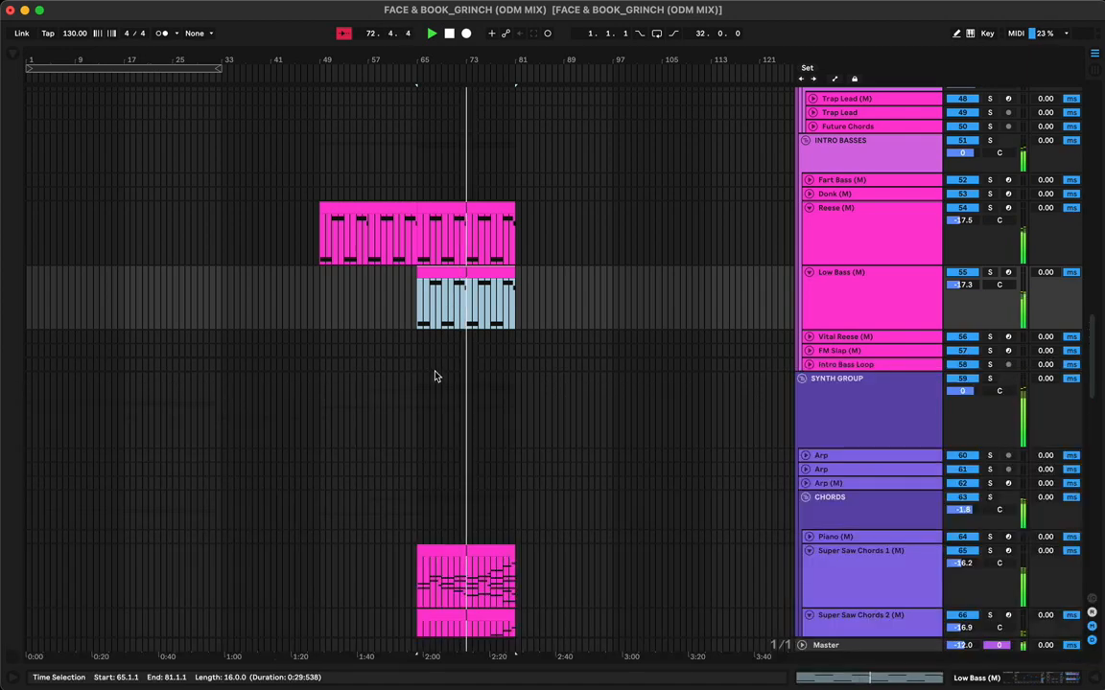
Copy the looperman chords clip from bar 17 to bar 65 on its track and audition it both soloed and in the mix
left_click(347, 213)
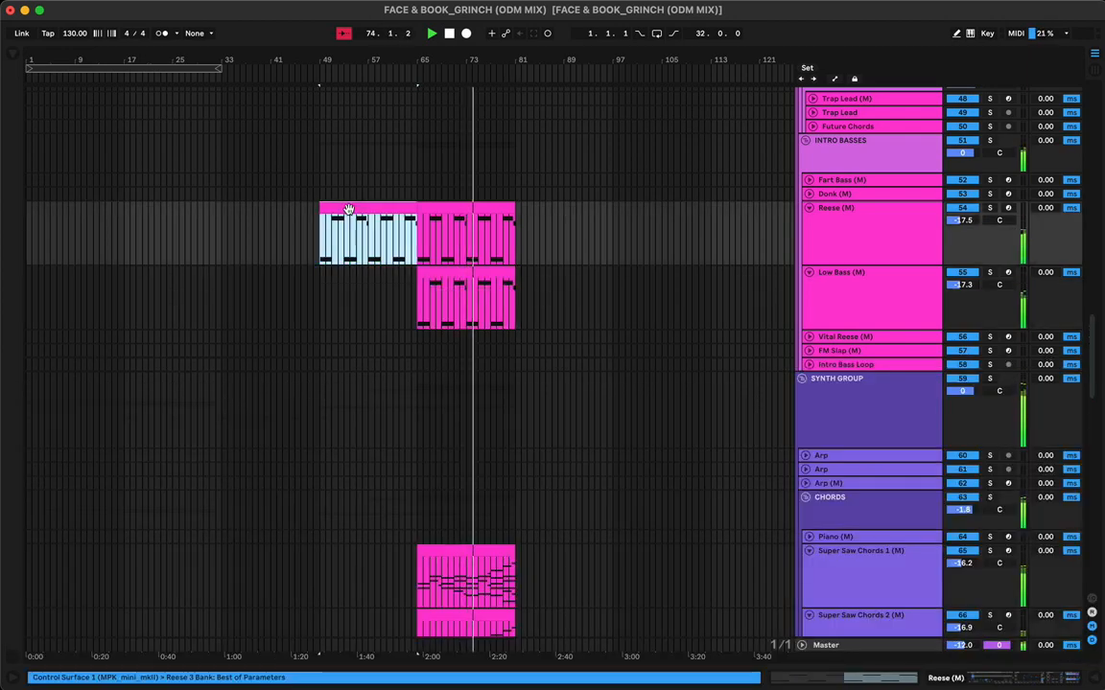
scroll(388, 288, "down", 10)
scroll(388, 288, "down", 5)
scroll(389, 288, "up", 10)
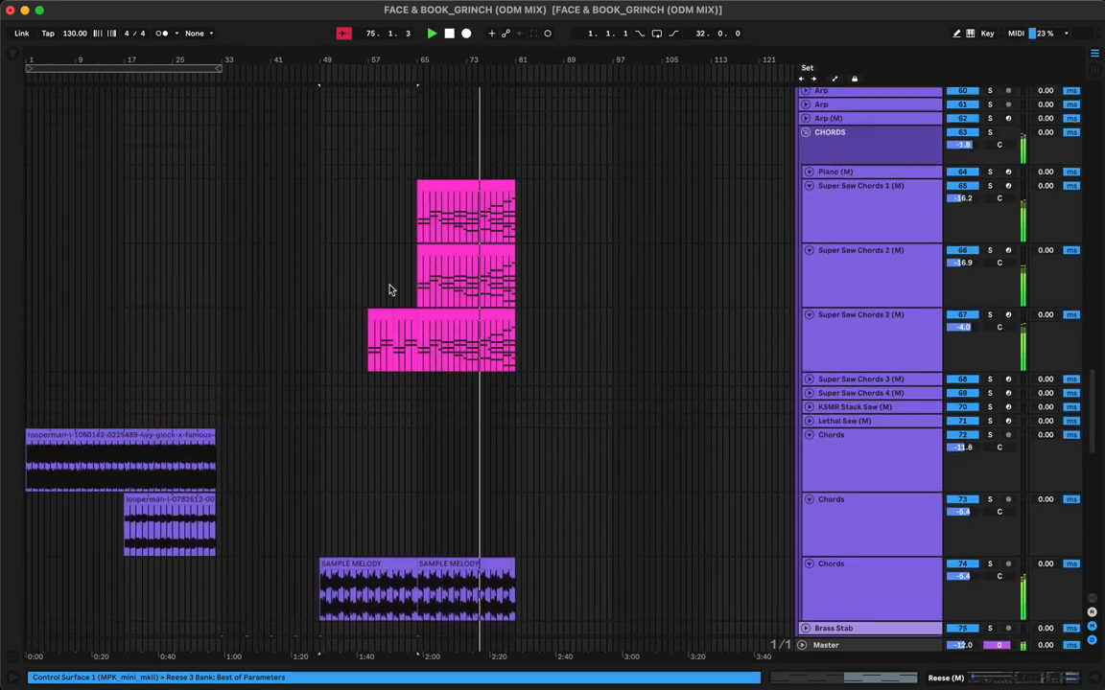
scroll(389, 287, "down", 2)
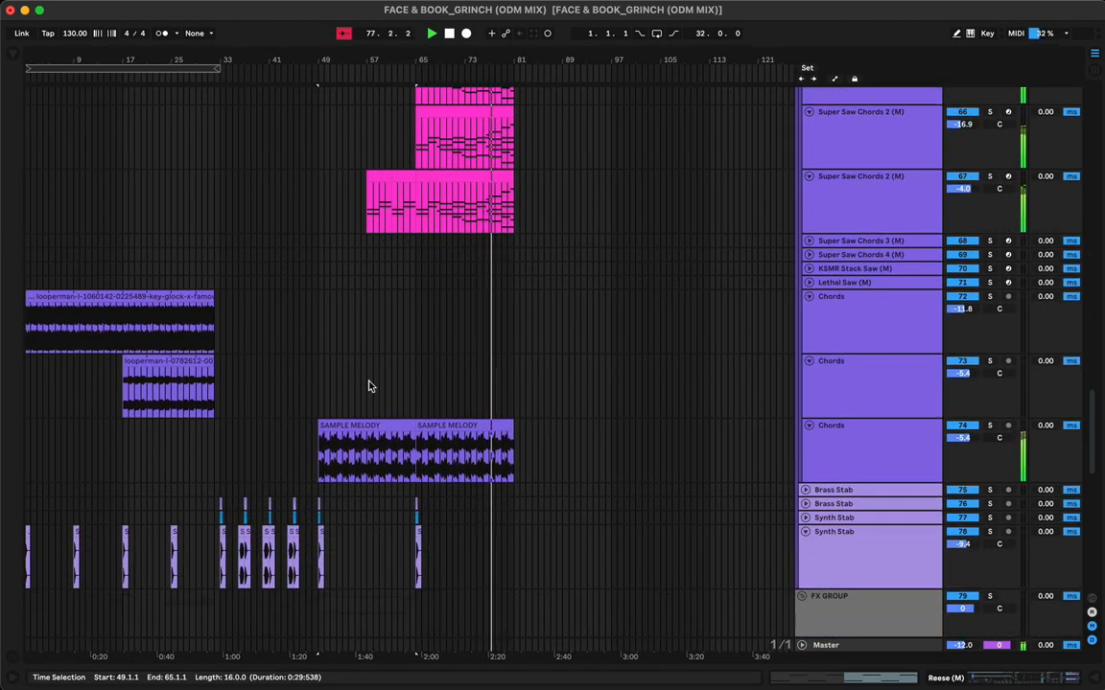
left_click(160, 362)
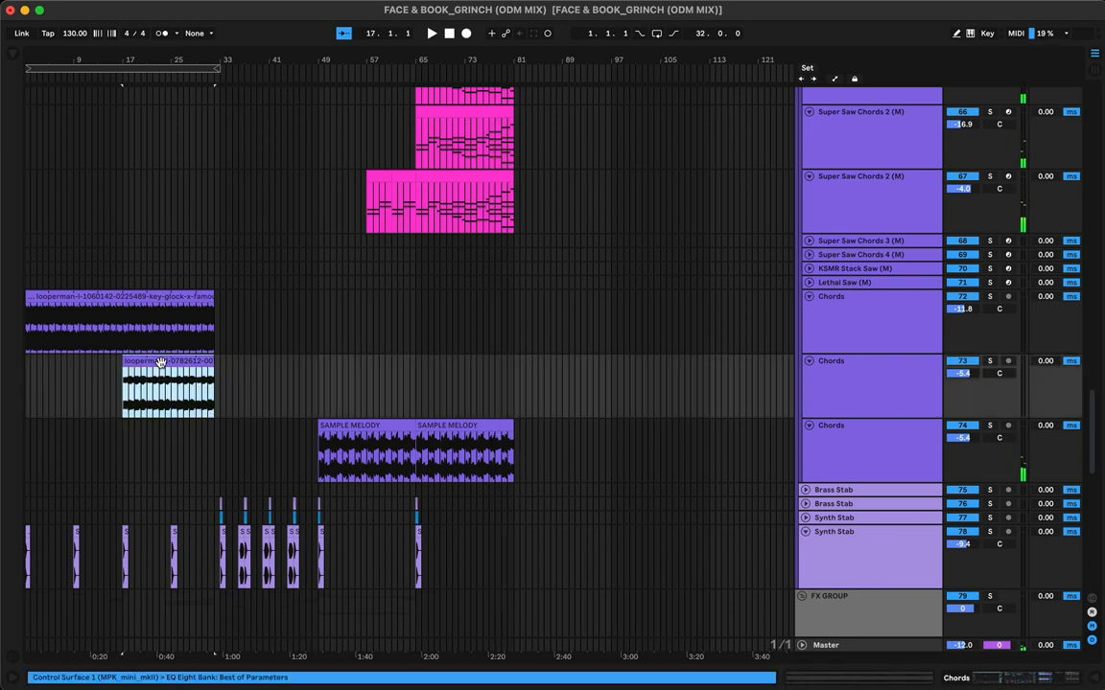
left_click_drag(167, 362, 437, 366)
key("space")
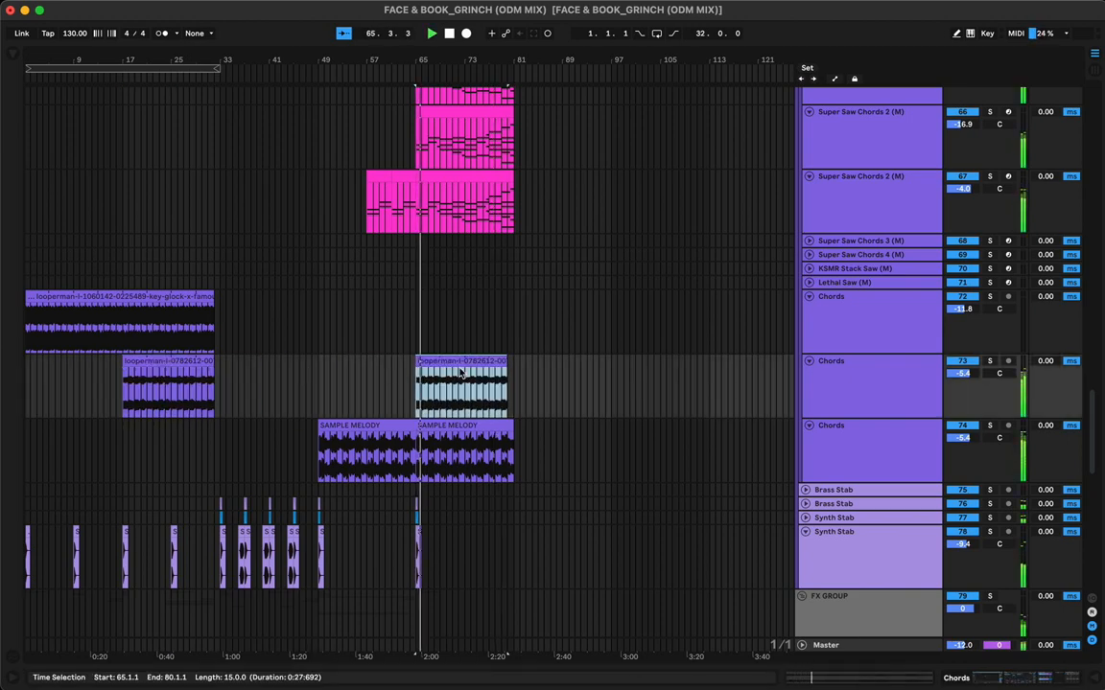
key("s")
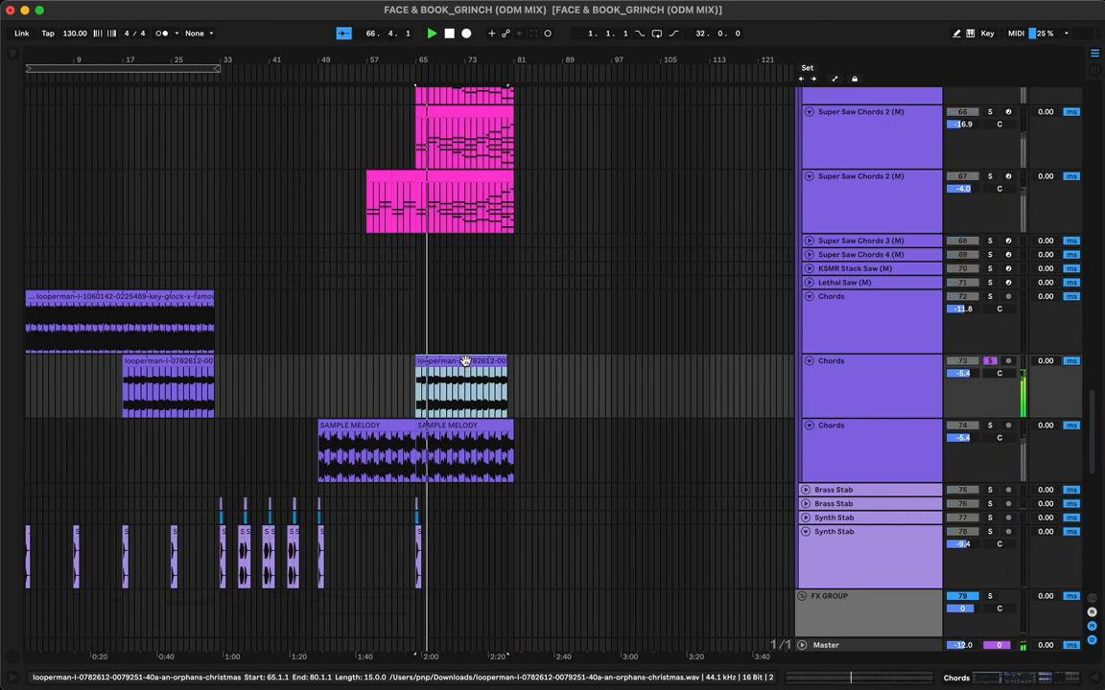
key("s")
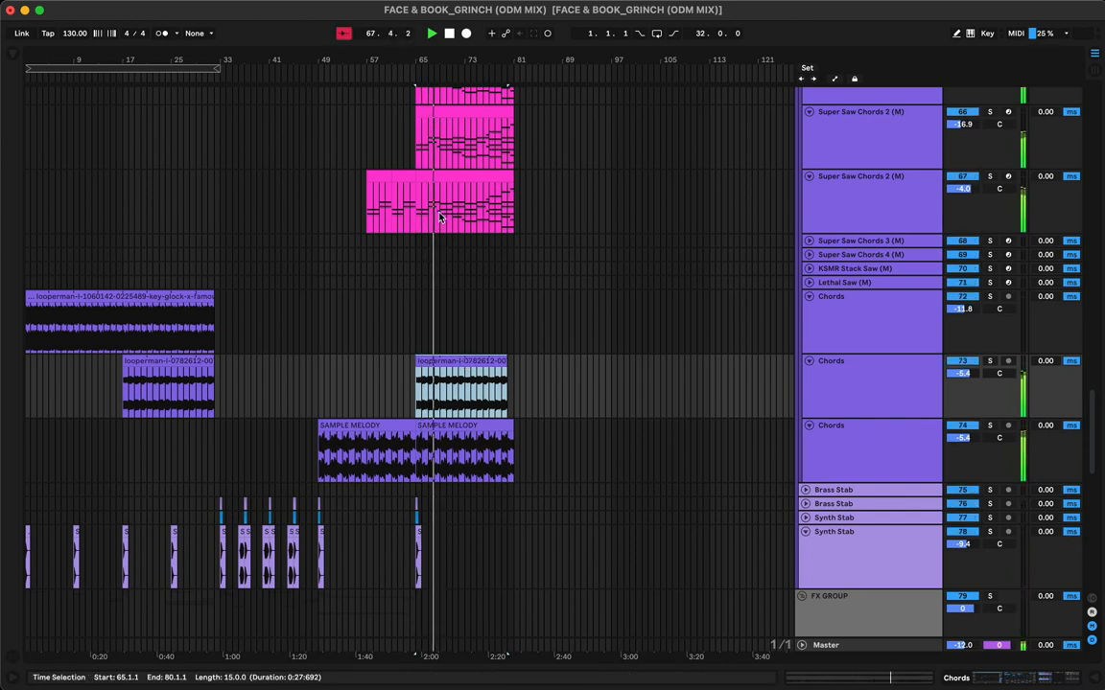
Extend the copied looperman chords clip to end at bar 81
scroll(469, 318, "up", 3)
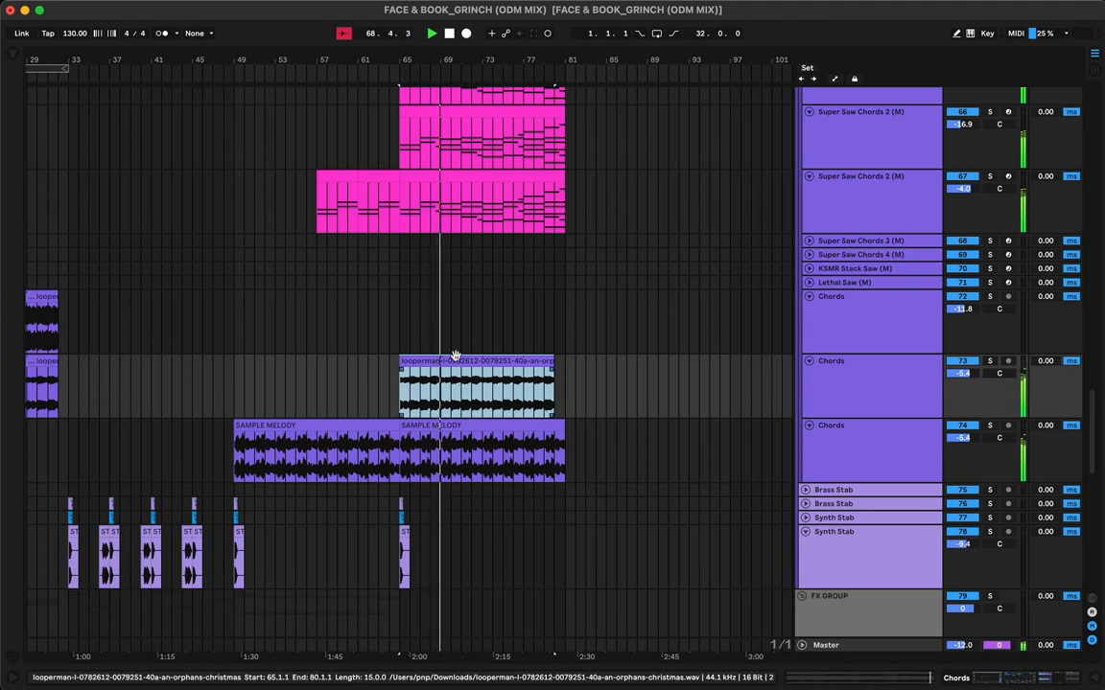
left_click(553, 362)
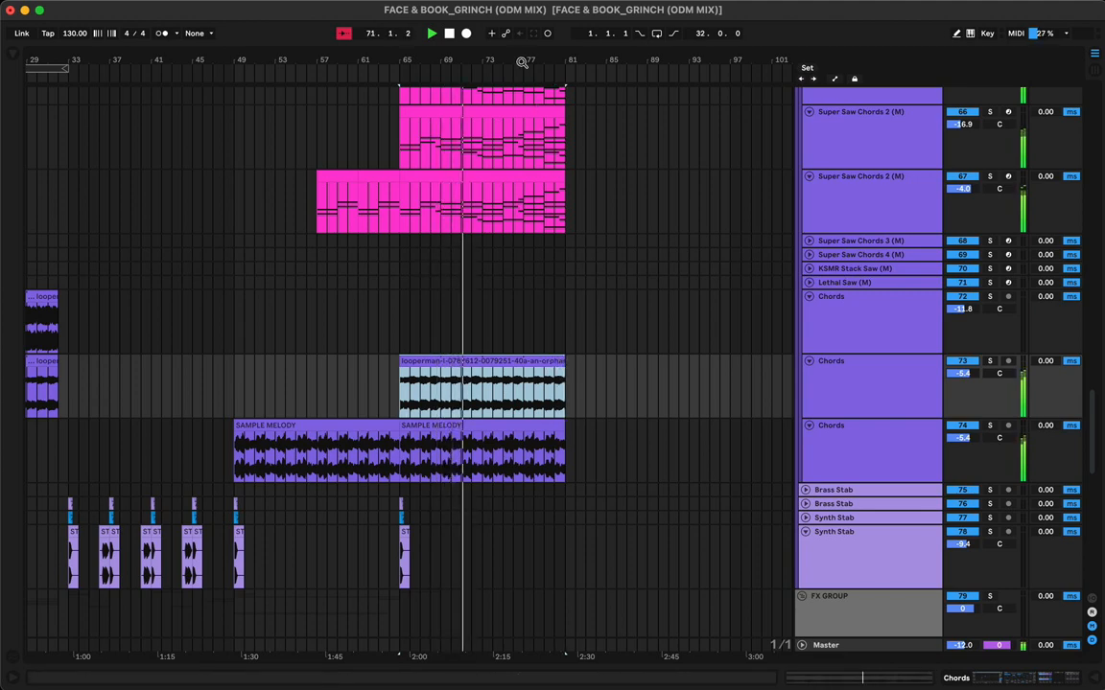
left_click_drag(511, 59, 506, 35)
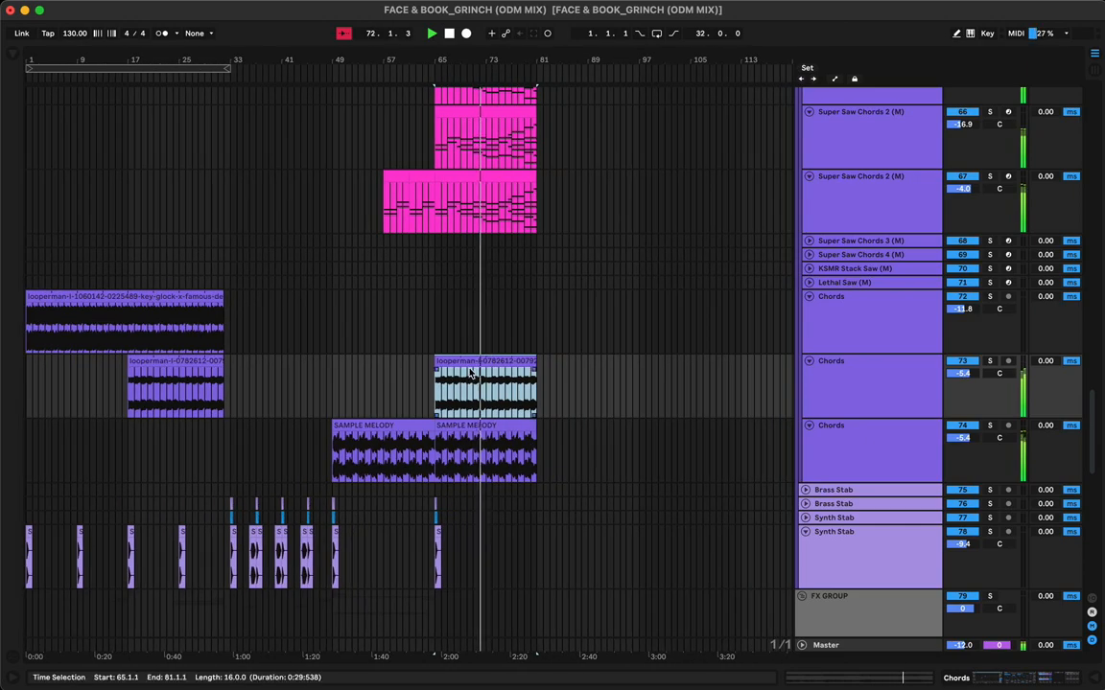
Copy the Breaks Kit and House Kit clap clips from bar 33 to bar 65 and duplicate them to fill up to bar 81
scroll(473, 471, "down", 3)
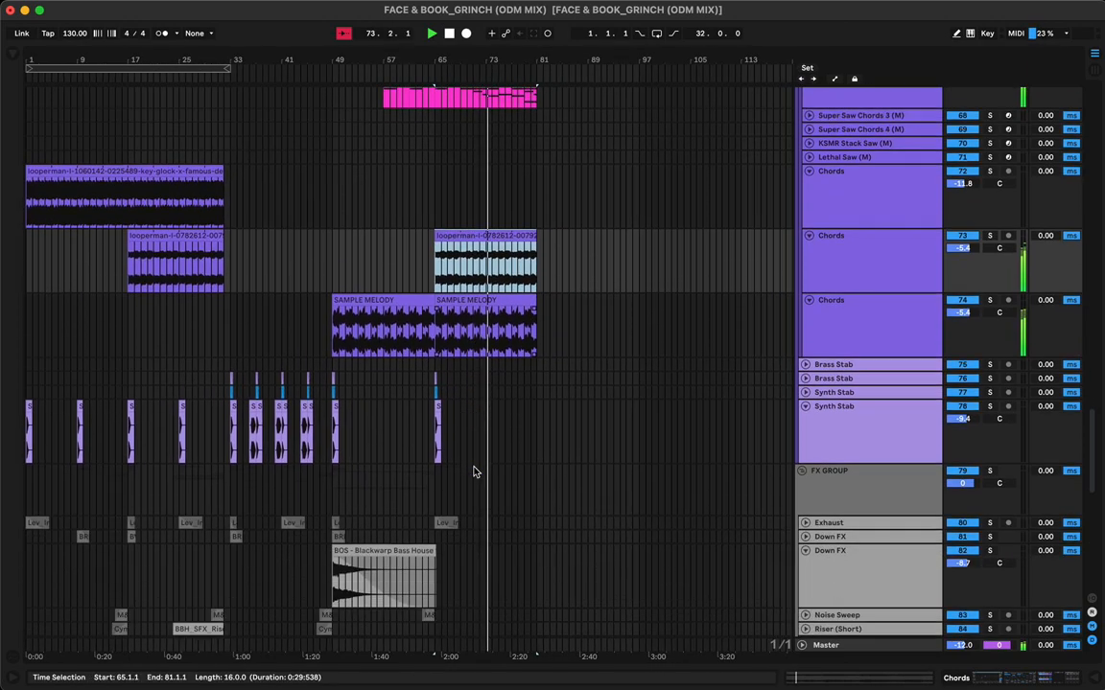
scroll(474, 472, "down", 10)
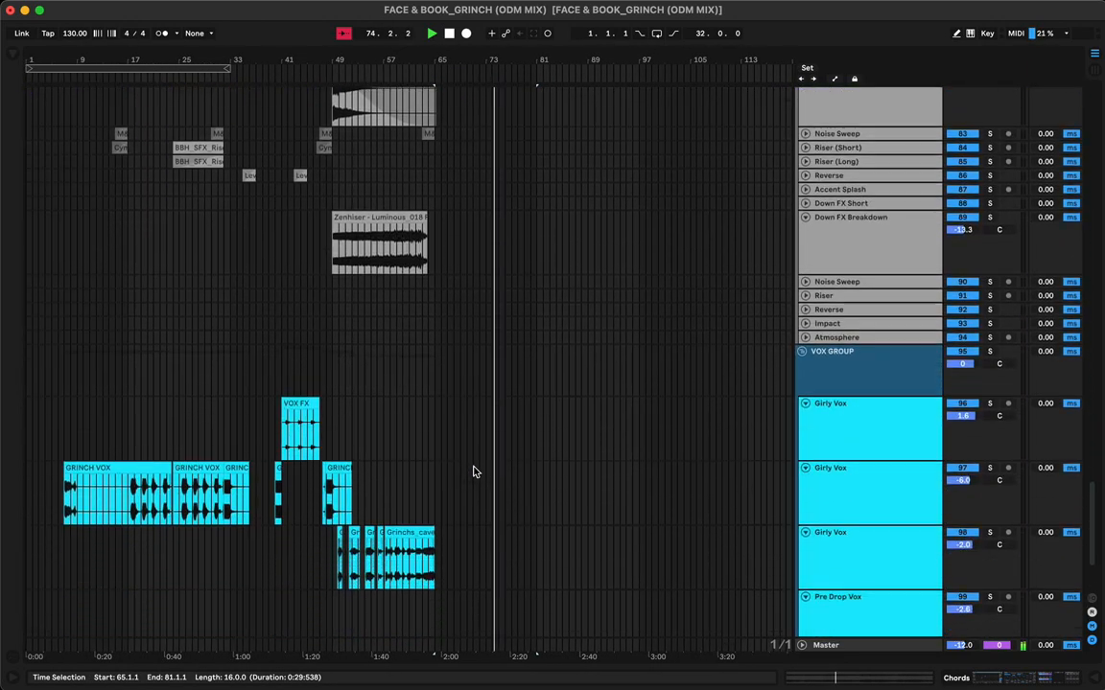
scroll(473, 472, "down", 3)
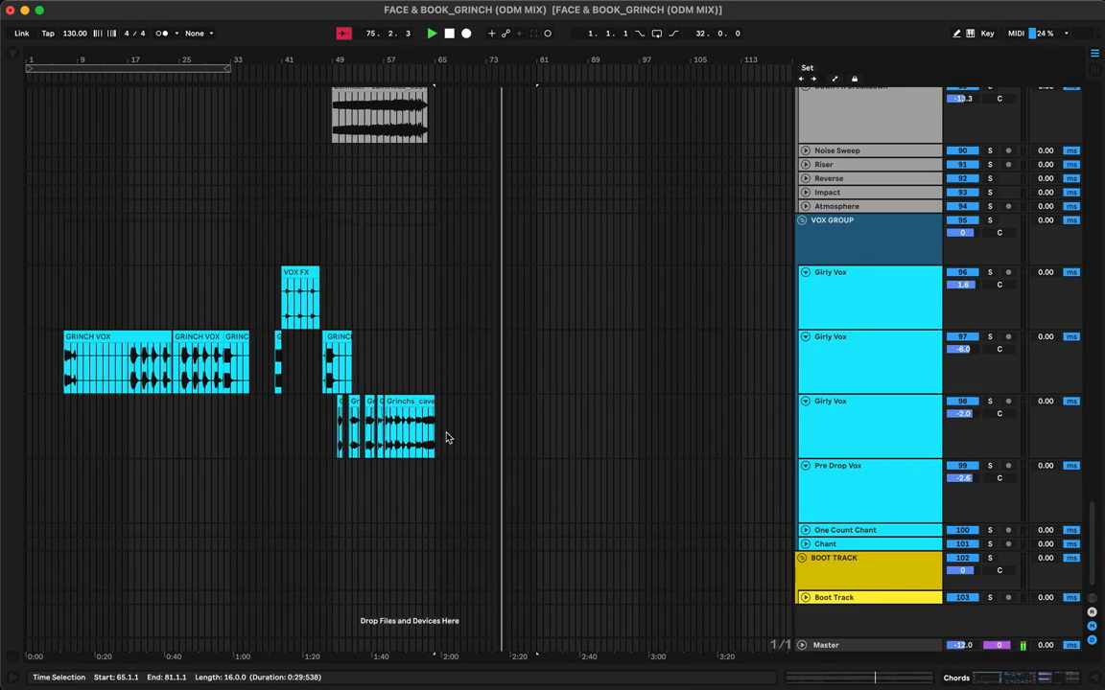
left_click_drag(448, 58, 375, 57)
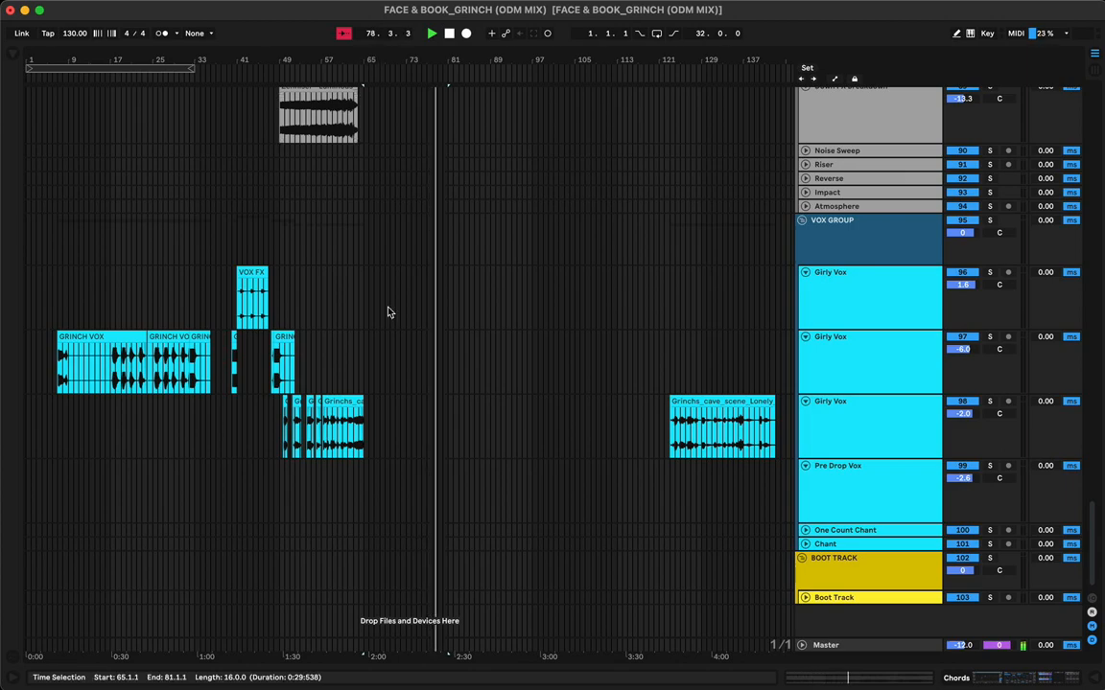
scroll(387, 311, "up", 20)
scroll(387, 310, "up", 3)
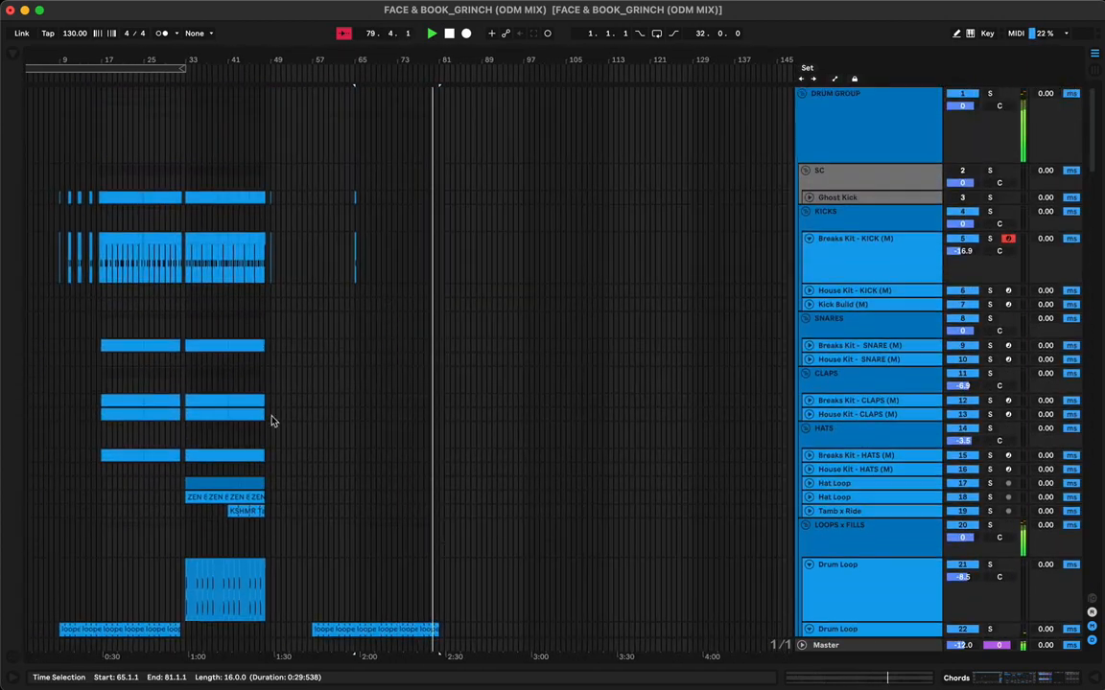
left_click(202, 455)
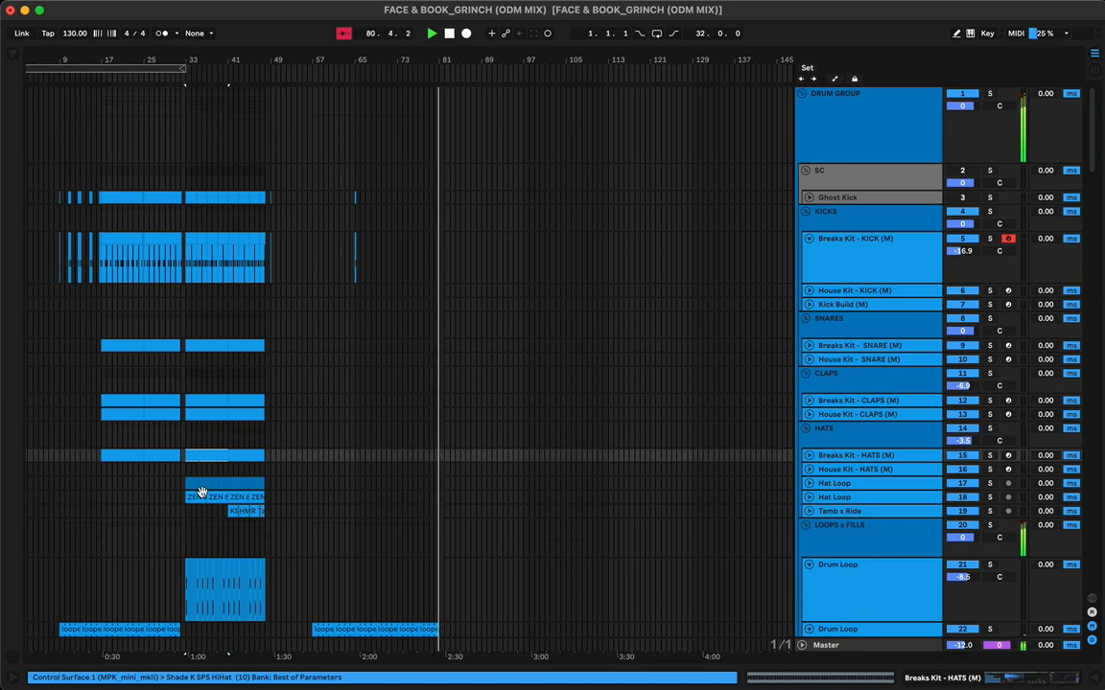
left_click(202, 413)
left_click(203, 401)
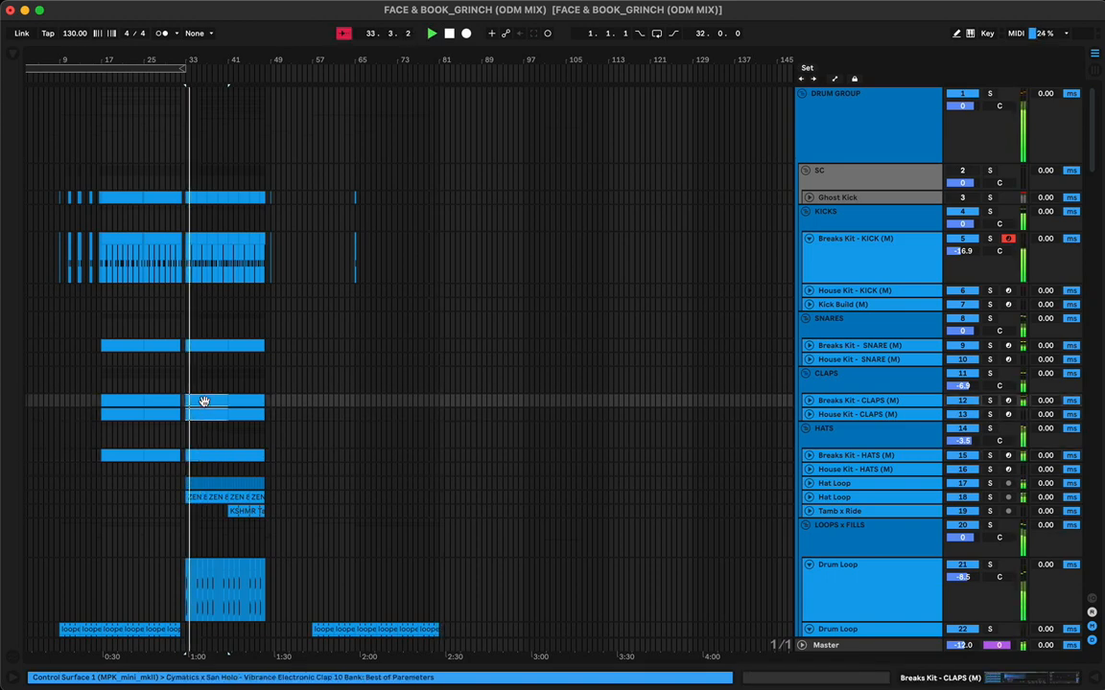
left_click_drag(374, 405, 389, 393)
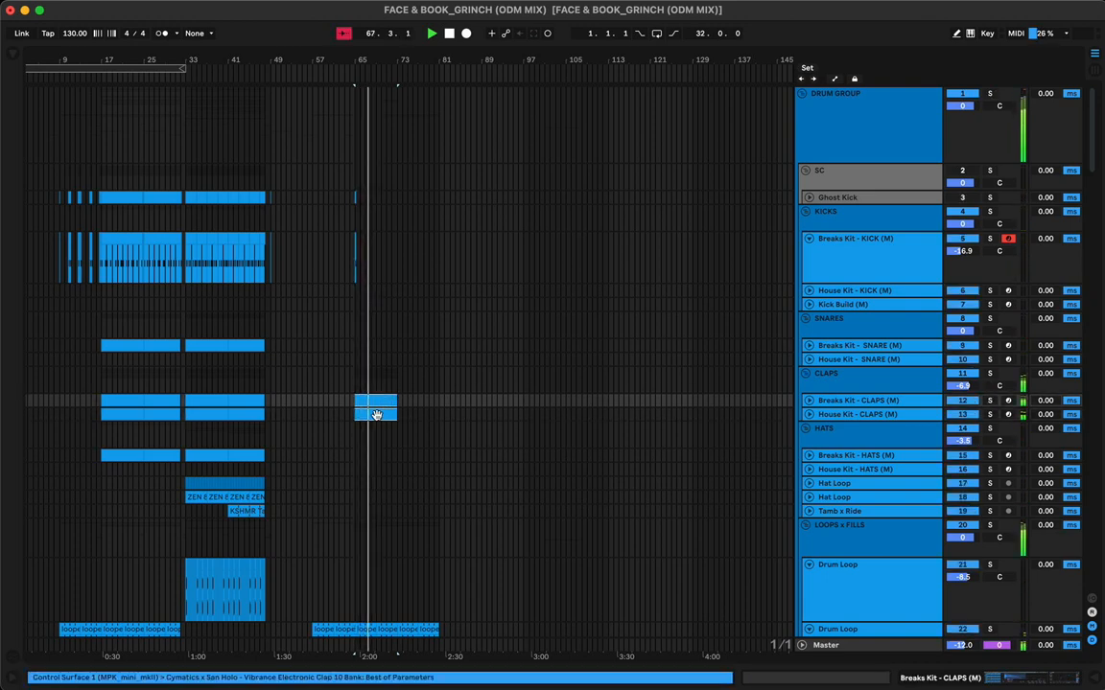
key("super+d")
left_click(404, 370)
left_click(391, 345)
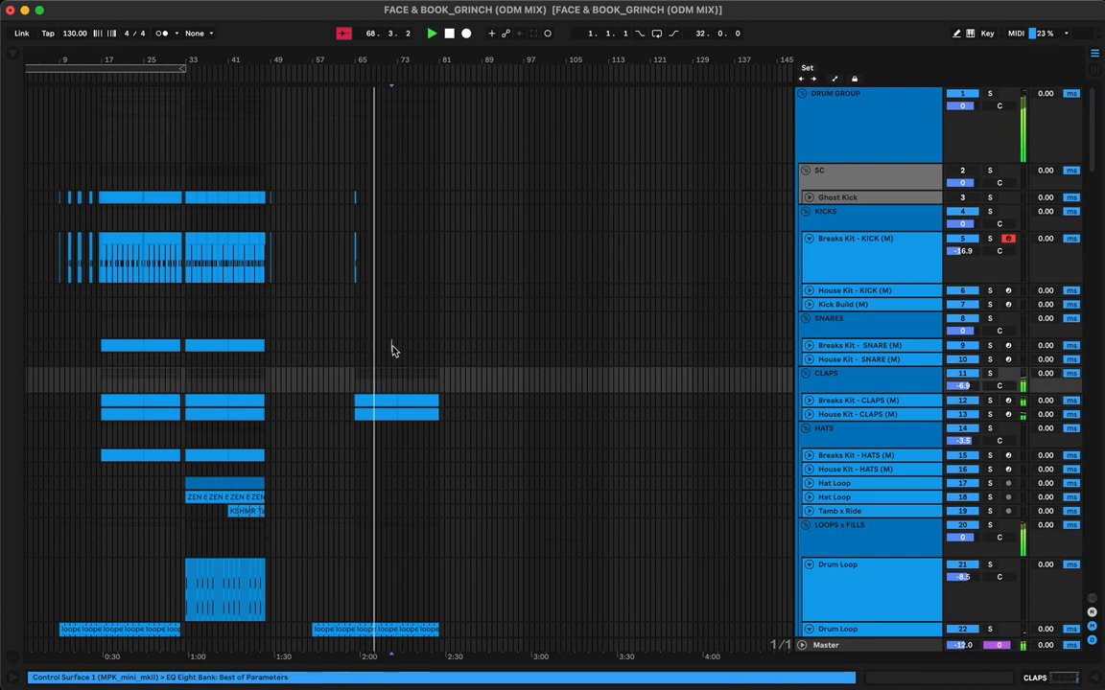
Copy the drum fills before bar 17 to bars 63 to 65 on both Drum Fill tracks and audition them
scroll(407, 388, "down", 15)
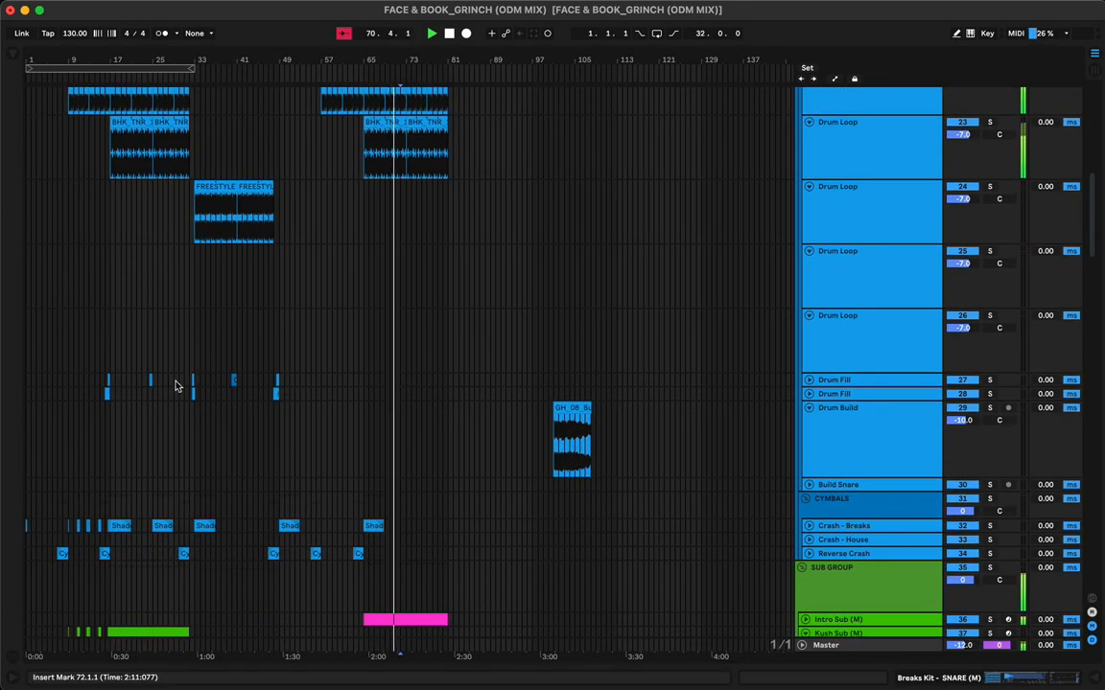
left_click(109, 395)
left_click(354, 378)
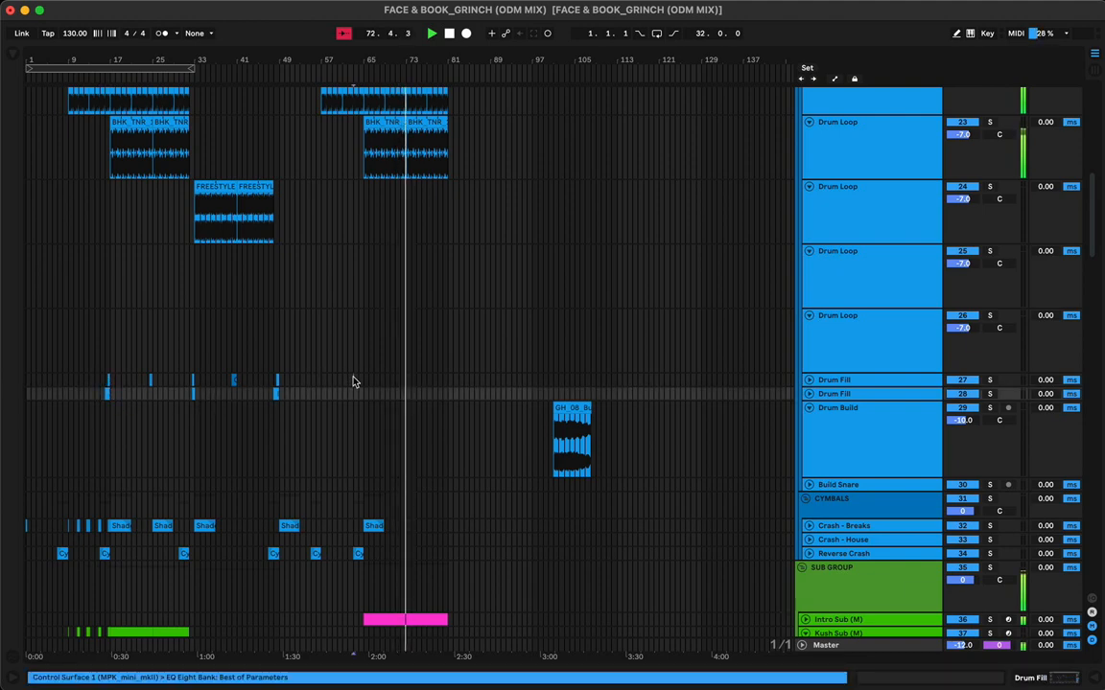
key("super+v")
key("space")
key("space")
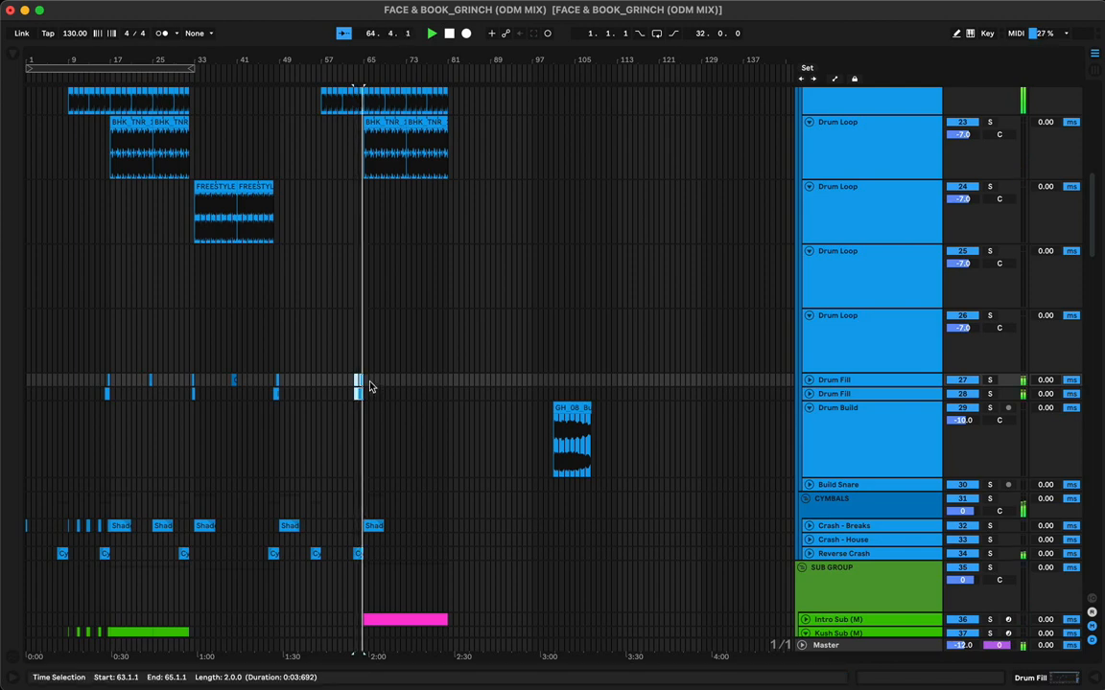
left_click(360, 395)
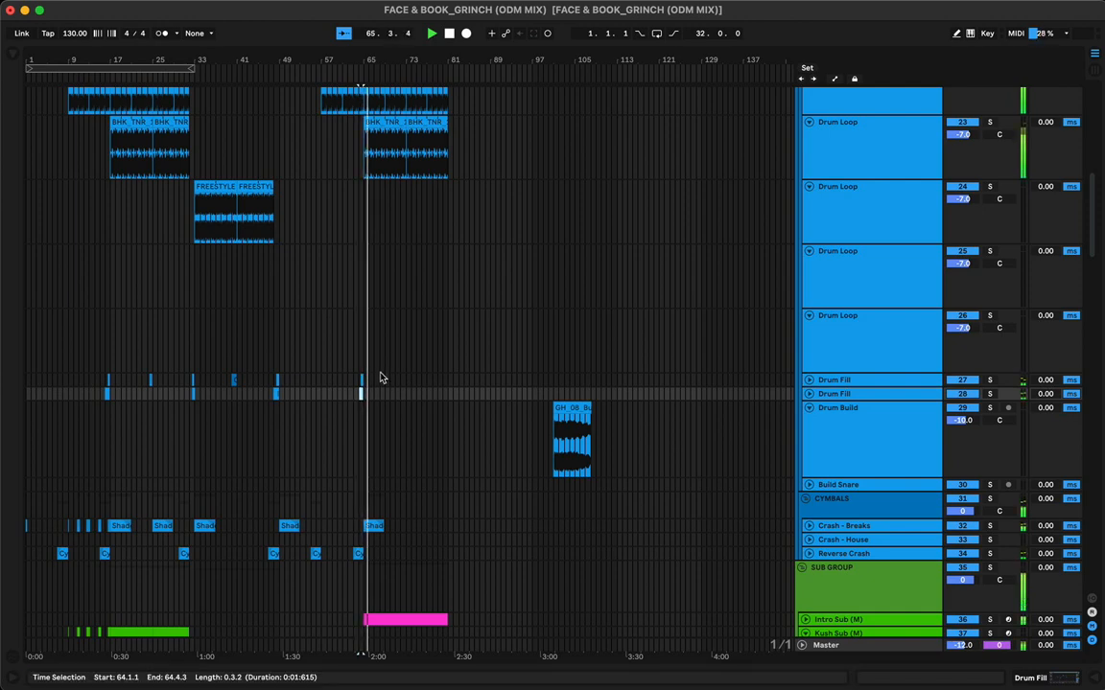
Remove the first three beats of bar 64 from both copied drum fills, keeping only the last beat before bar 65
left_click(361, 86)
left_click_drag(356, 56, 365, 82)
right_click(356, 57)
left_click(356, 58)
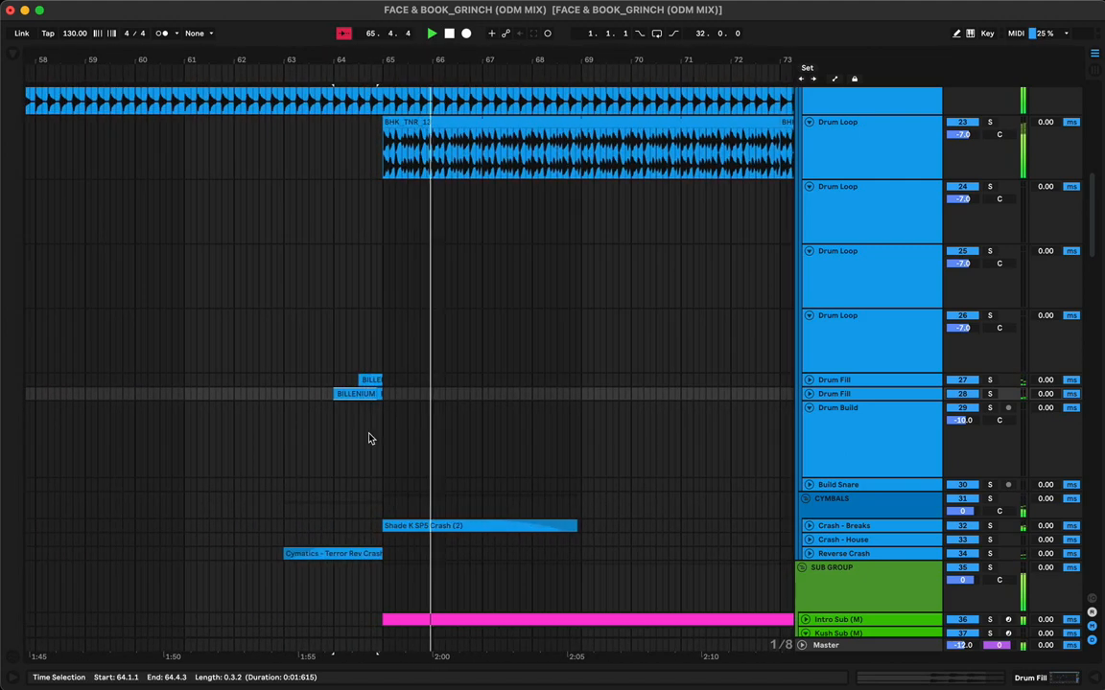
left_click(334, 413)
key("space")
key("space")
left_click_drag(335, 413, 372, 376)
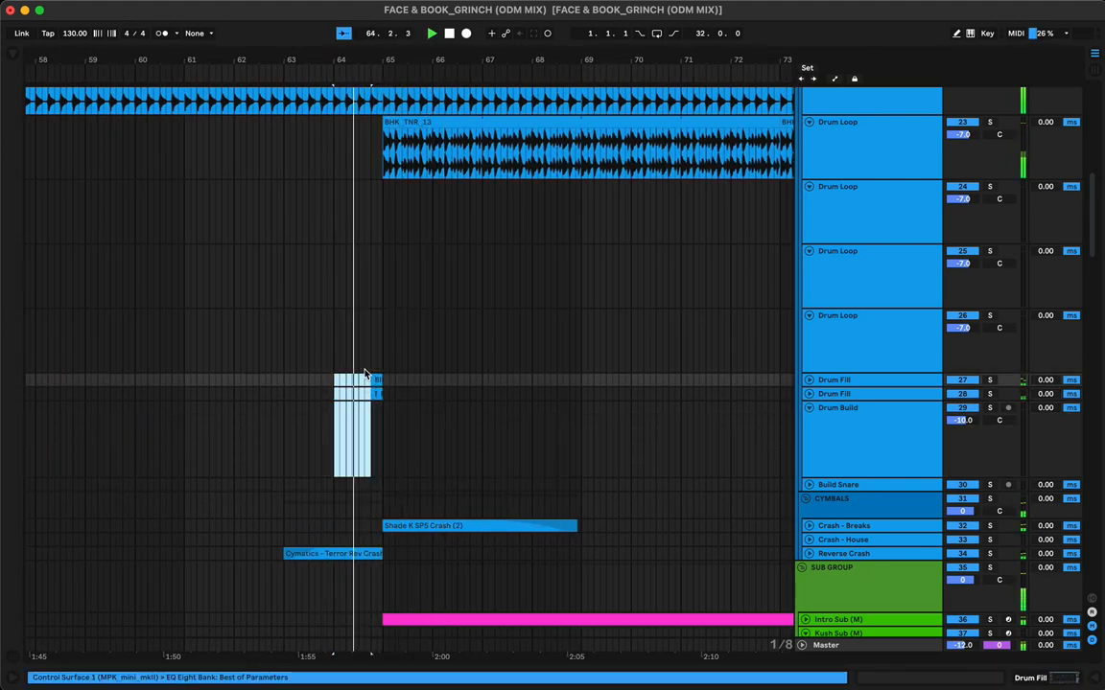
left_click(414, 302)
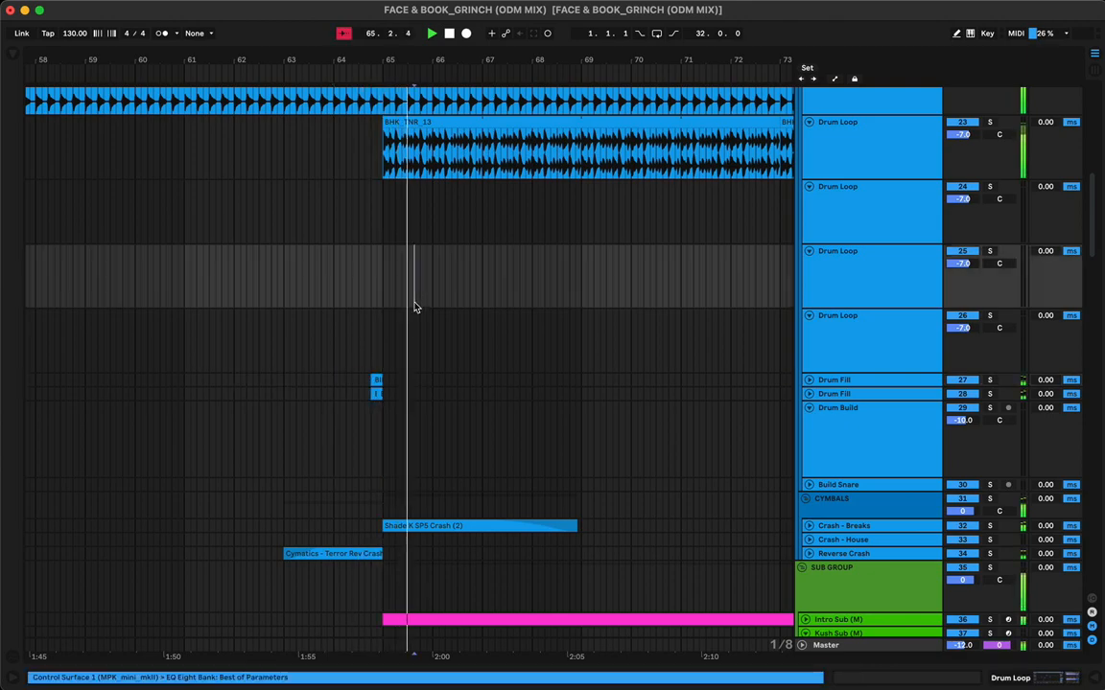
Copy the Breaks Kit hats clip from the bar 17 section to bars 73 to 81 on its track
left_click_drag(449, 55, 449, 21)
scroll(511, 304, "up", 10)
scroll(509, 304, "up", 1)
scroll(509, 304, "left", 5)
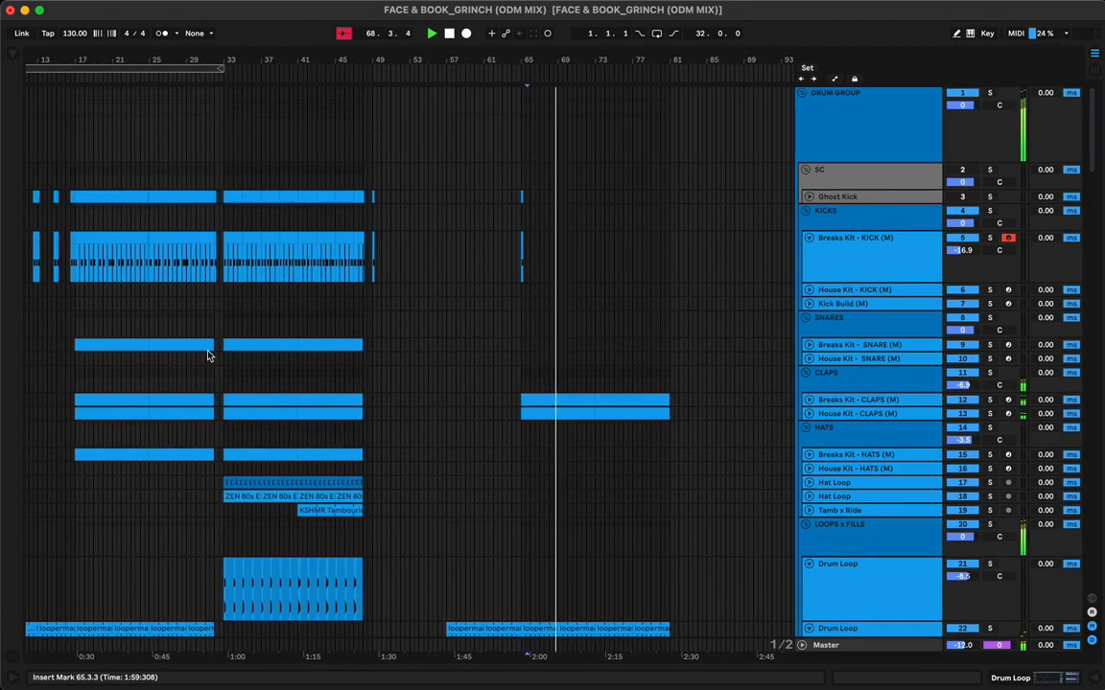
scroll(125, 412, "down", 1)
scroll(126, 411, "left", 1)
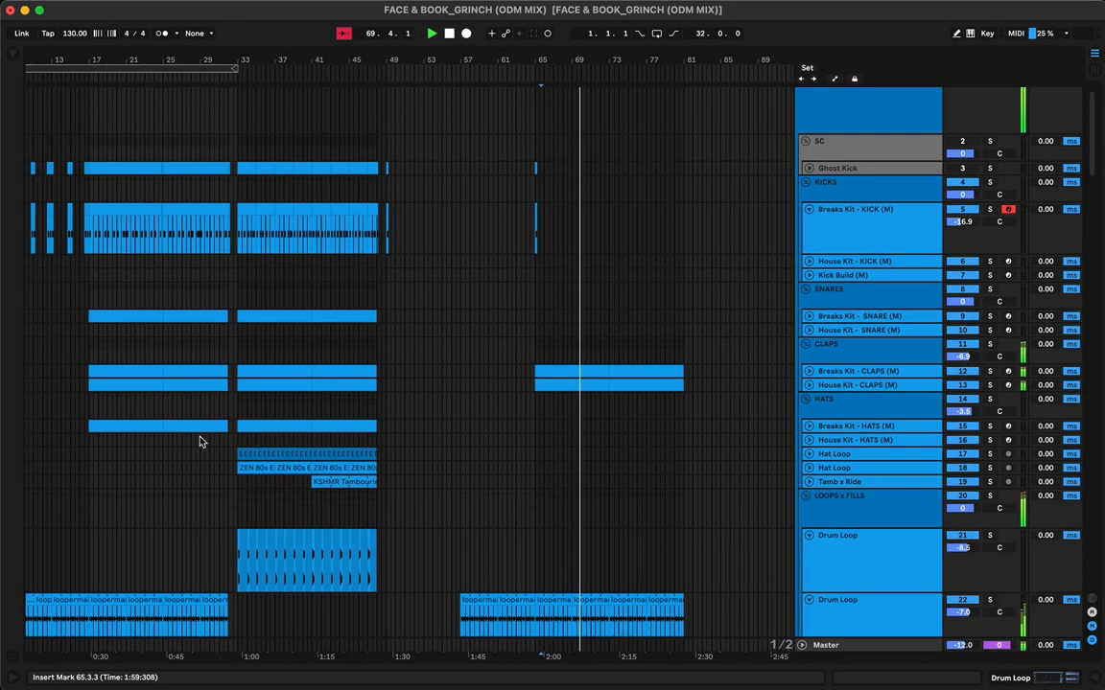
left_click(134, 426)
left_click_drag(129, 425, 656, 425)
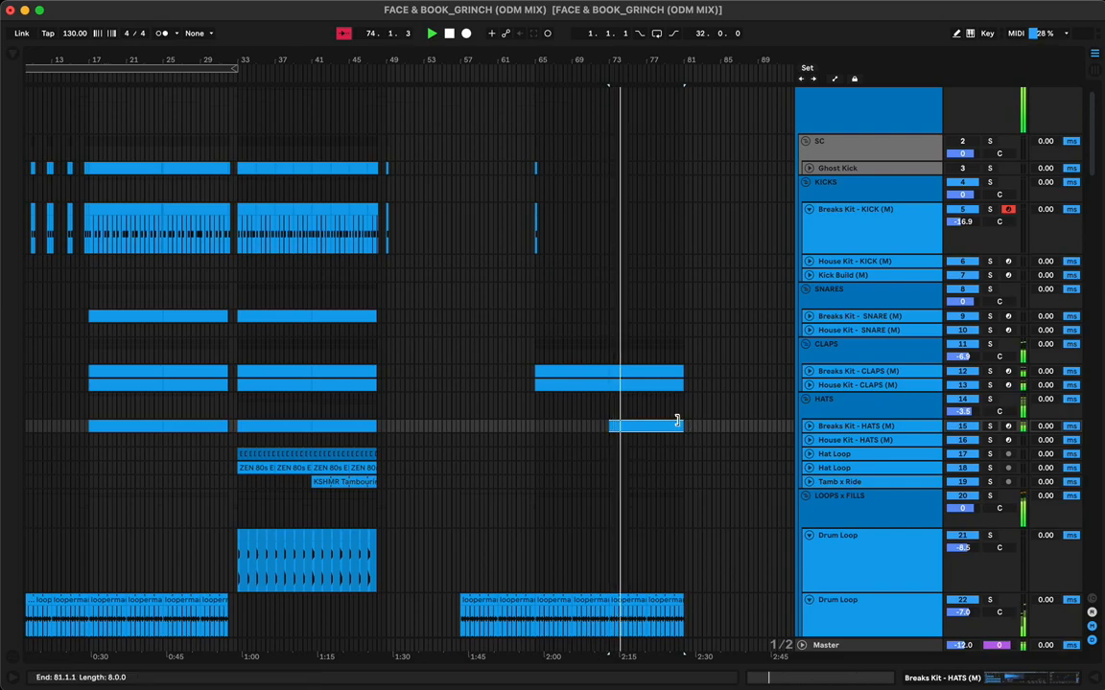
Audition the ending of the Grinch cave scene vocal clip leading into bar 65 on its Girly Vox track
scroll(651, 389, "down", 20)
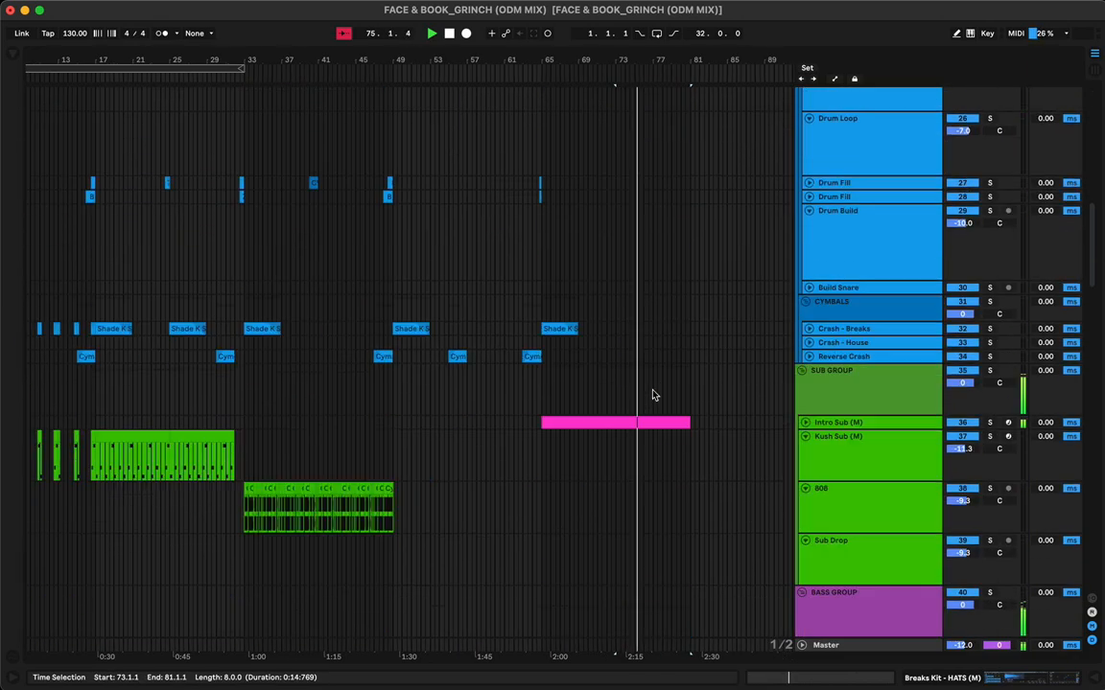
scroll(652, 394, "down", 10)
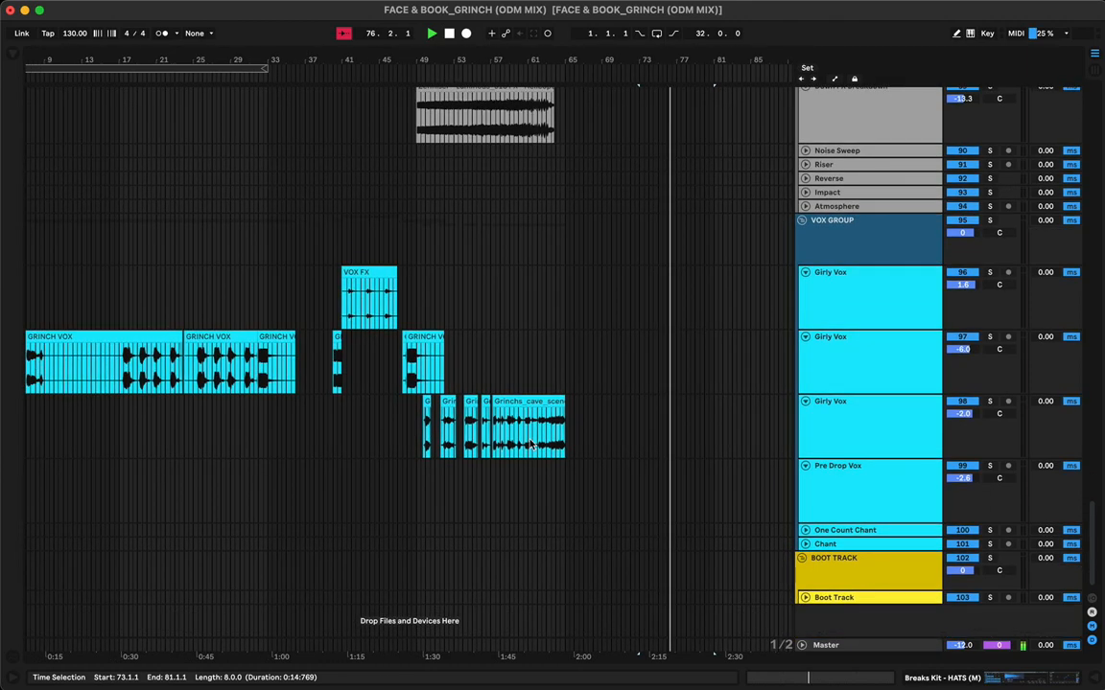
left_click(539, 374)
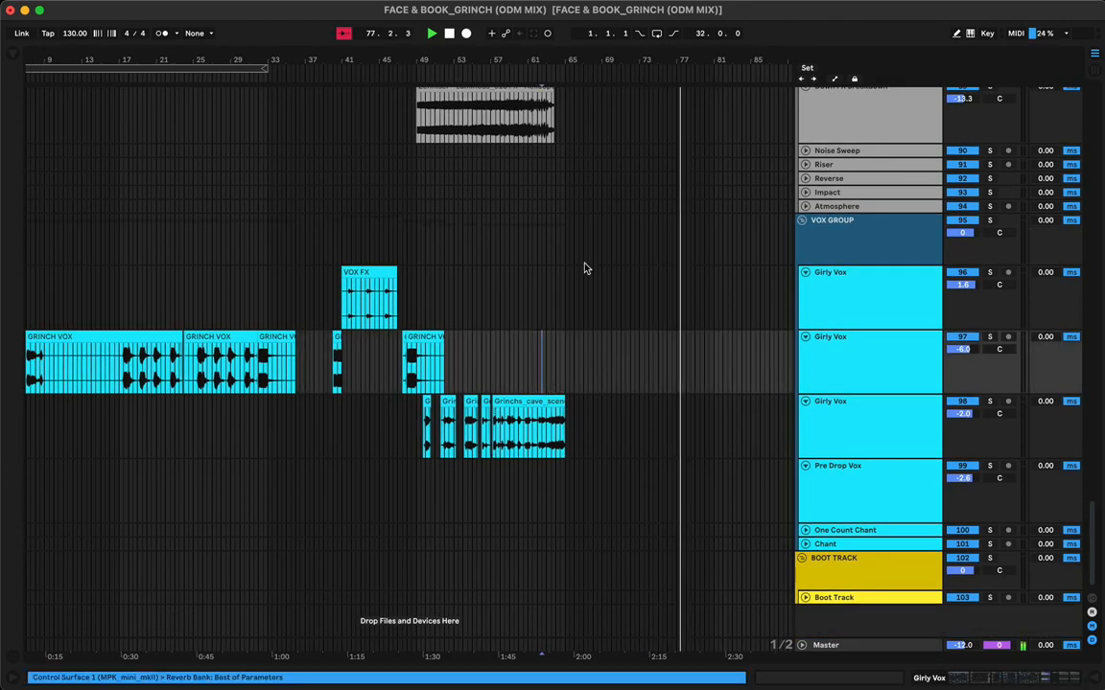
left_click_drag(558, 56, 466, 76)
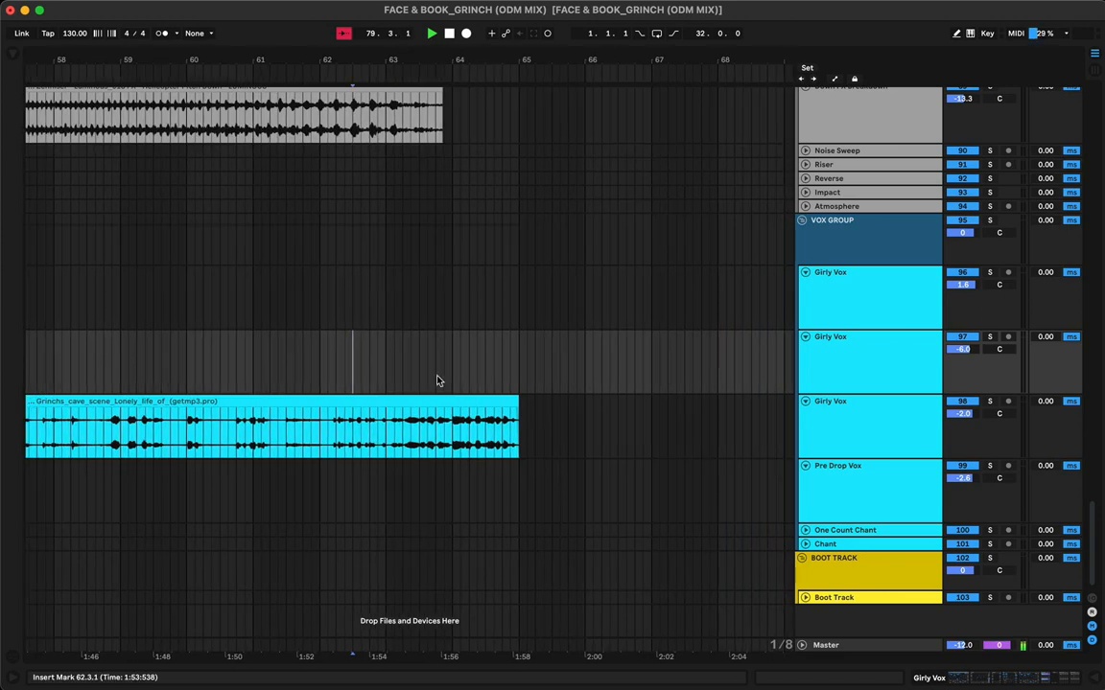
left_click(516, 415)
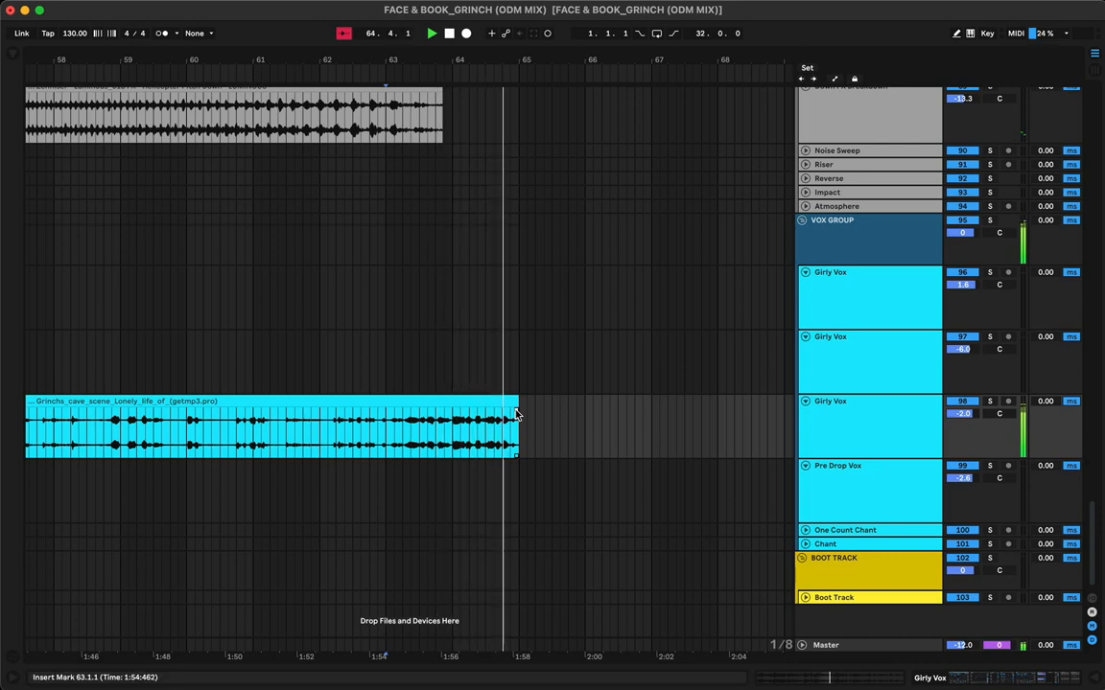
left_click(426, 427)
key("space")
key("space")
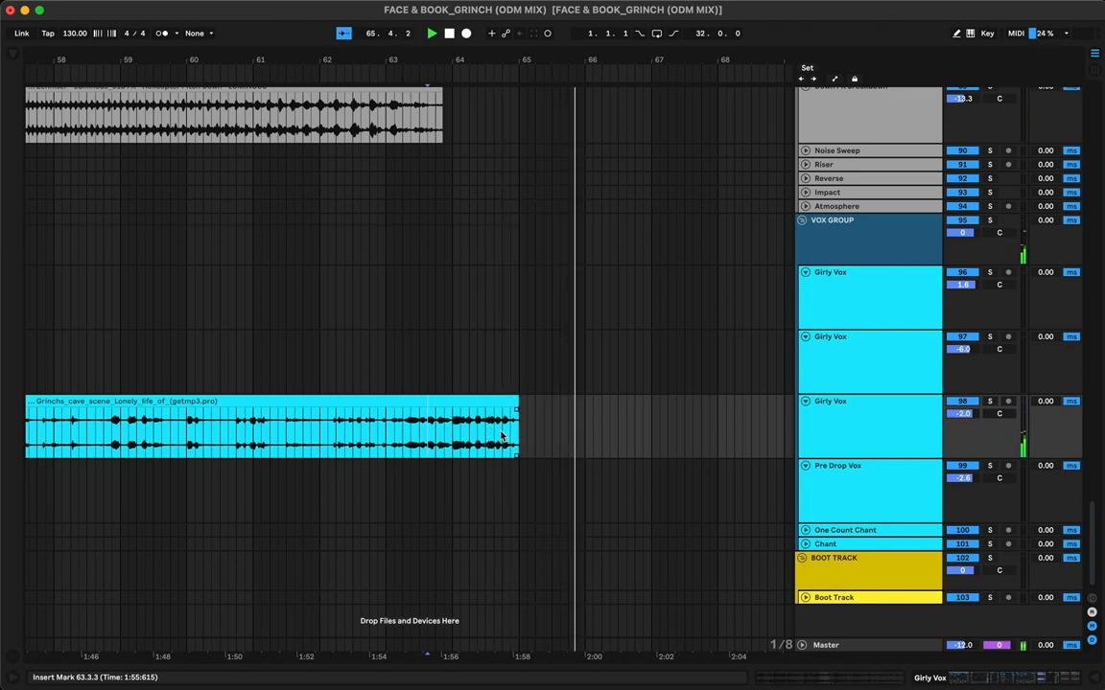
Compare possible cut points over the vocal clip's last two beats before bar 65 and replay its phrases from bar 64
left_click_drag(502, 432, 519, 434)
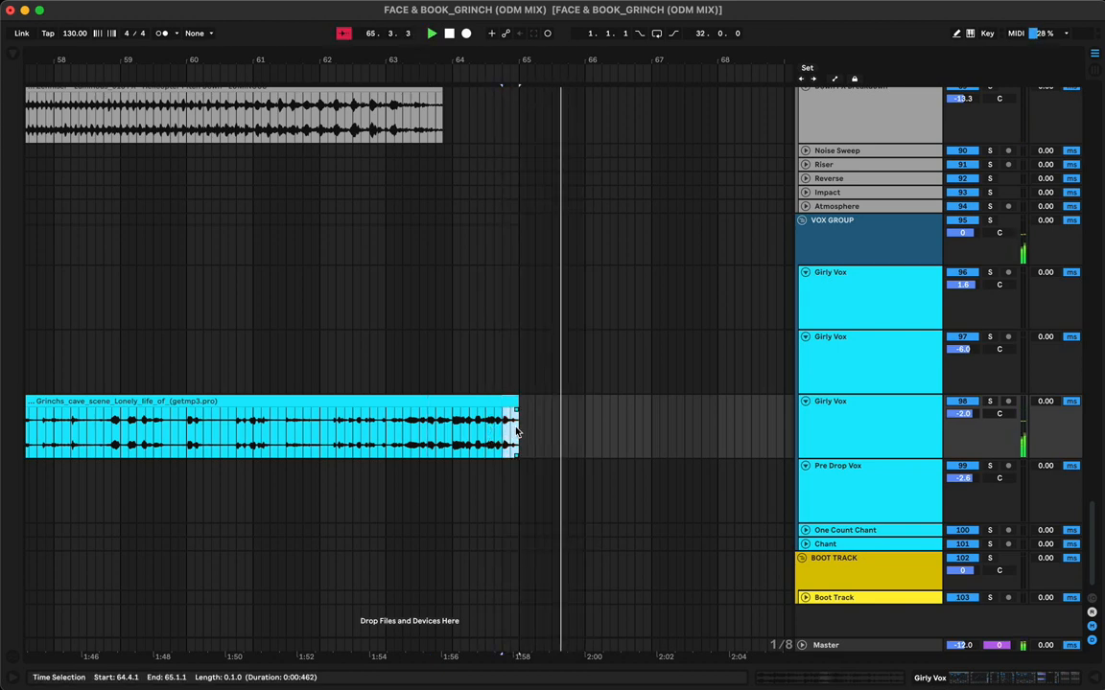
left_click(456, 434)
key("space")
key("space")
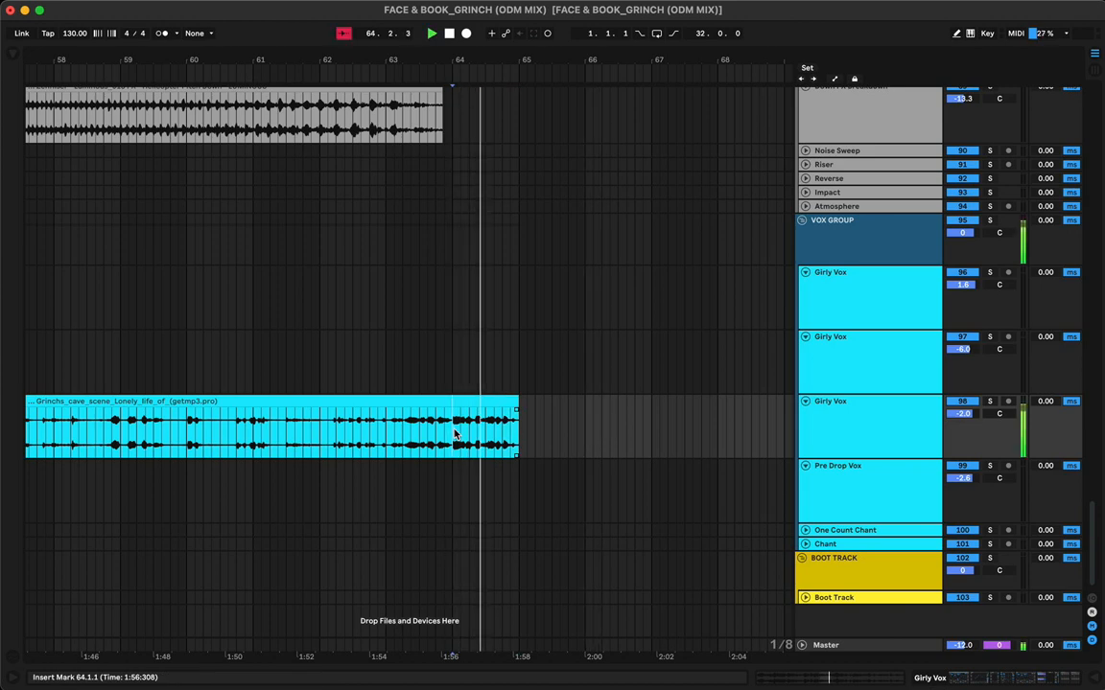
left_click(485, 435)
left_click_drag(484, 434, 518, 439)
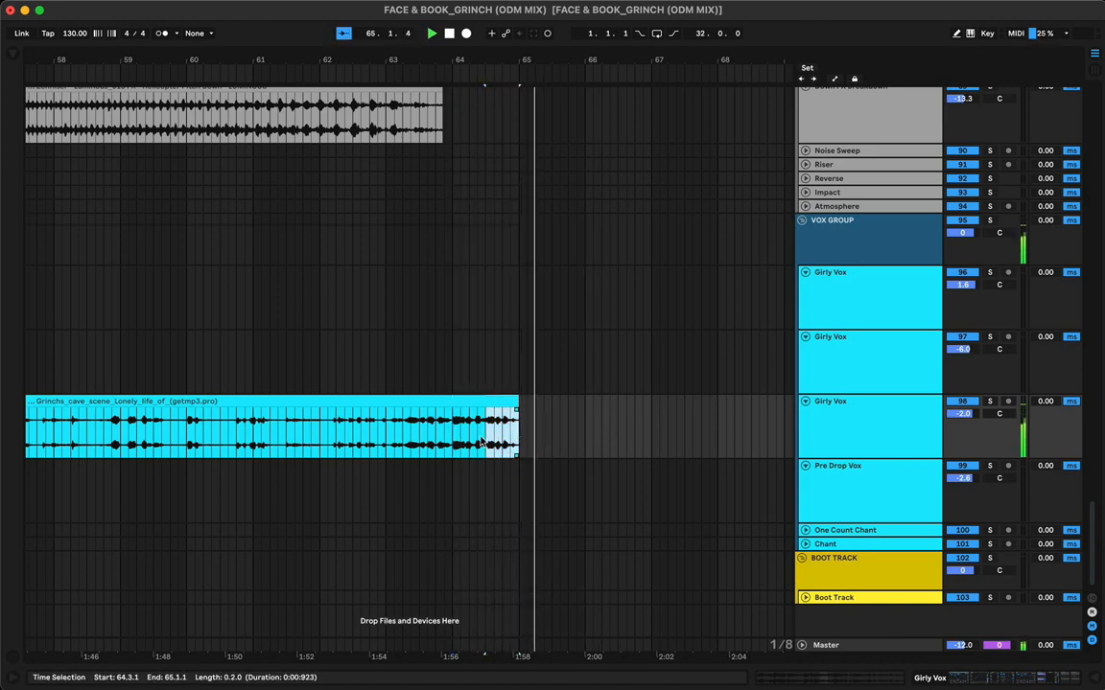
left_click(477, 440)
key("space")
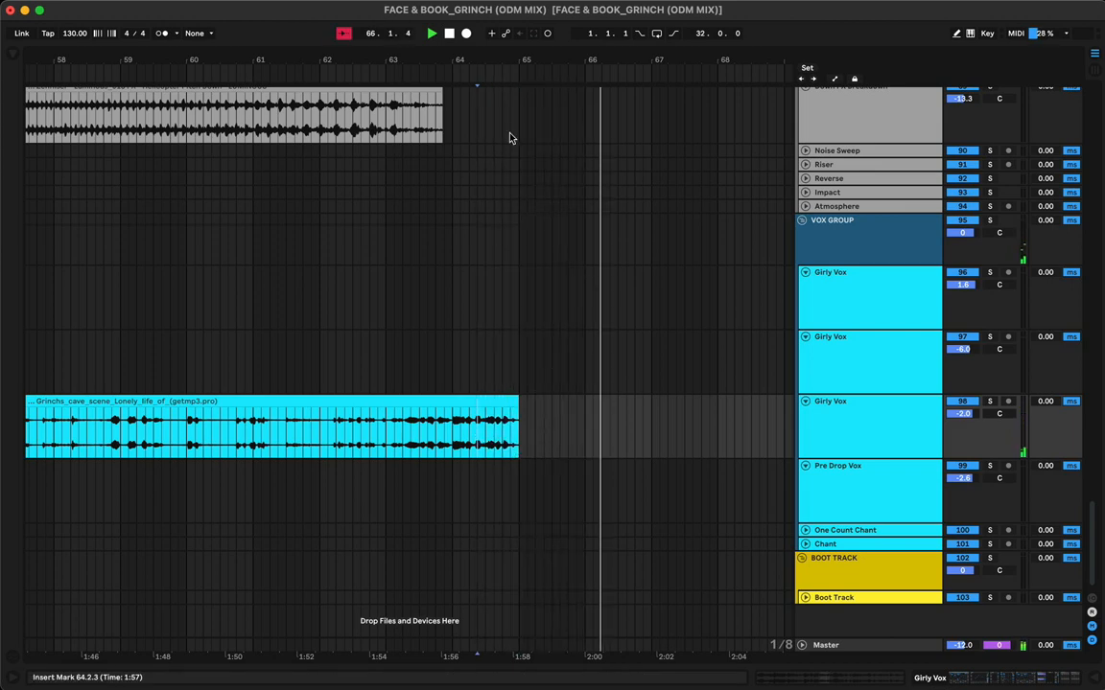
Audition the Grinch vocal clip's closing phrases from 64.1.1 and over the range 64.2.3 to 65.1.1
scroll(460, 403, "up", 3)
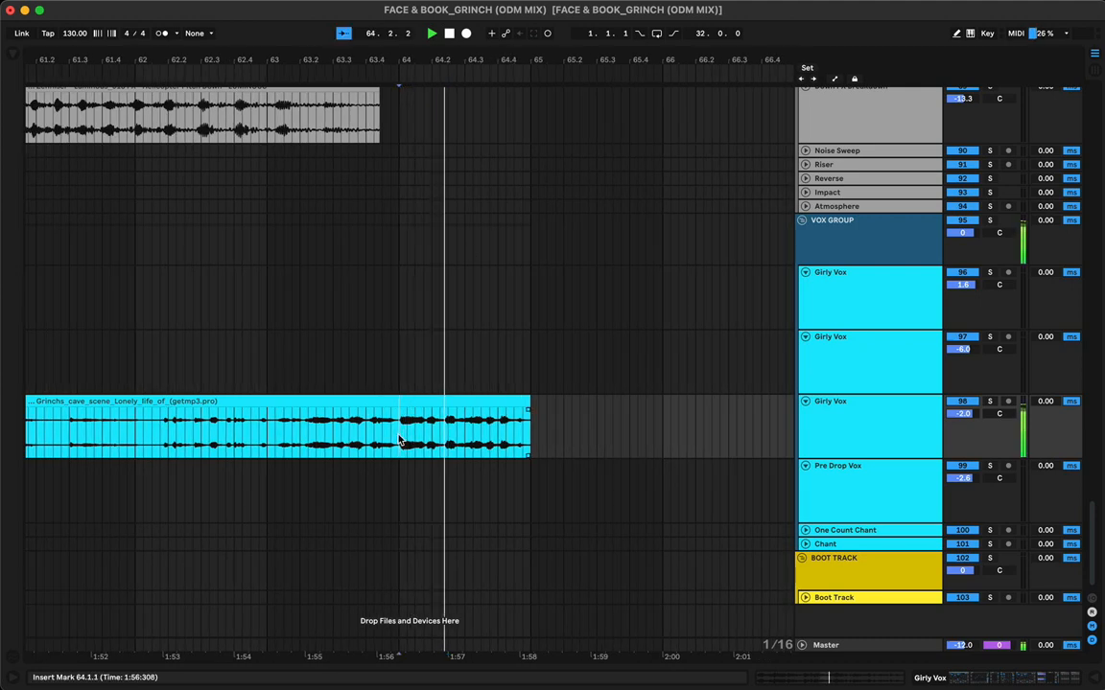
left_click(447, 439)
key("space")
key("space")
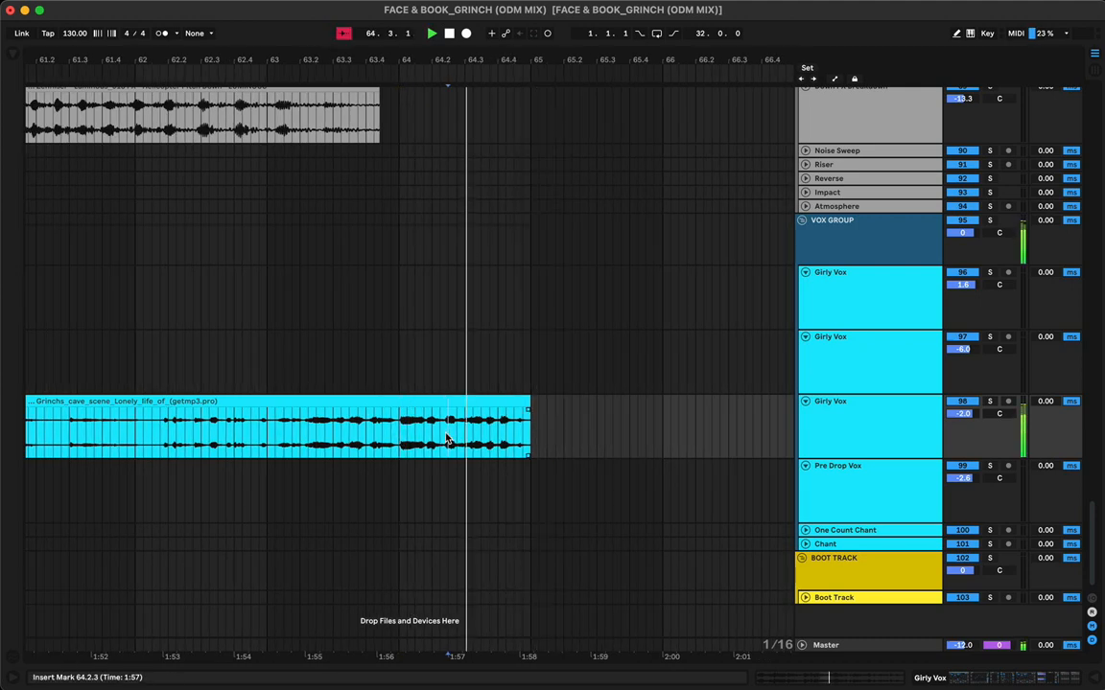
left_click_drag(446, 439, 530, 441)
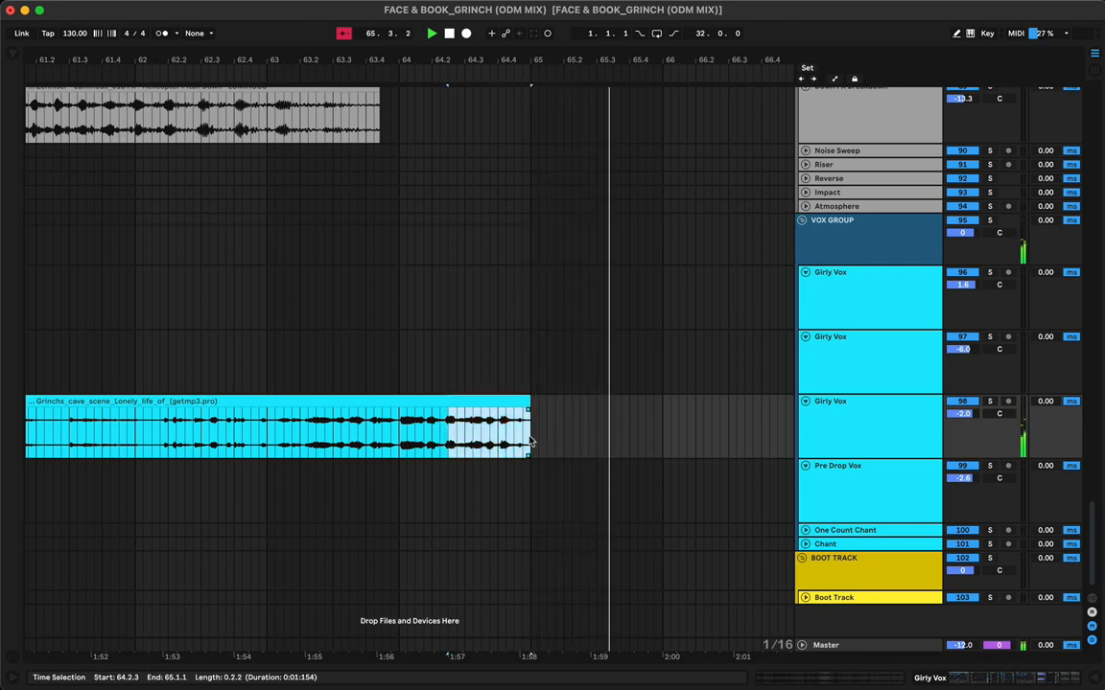
key("space")
key("space")
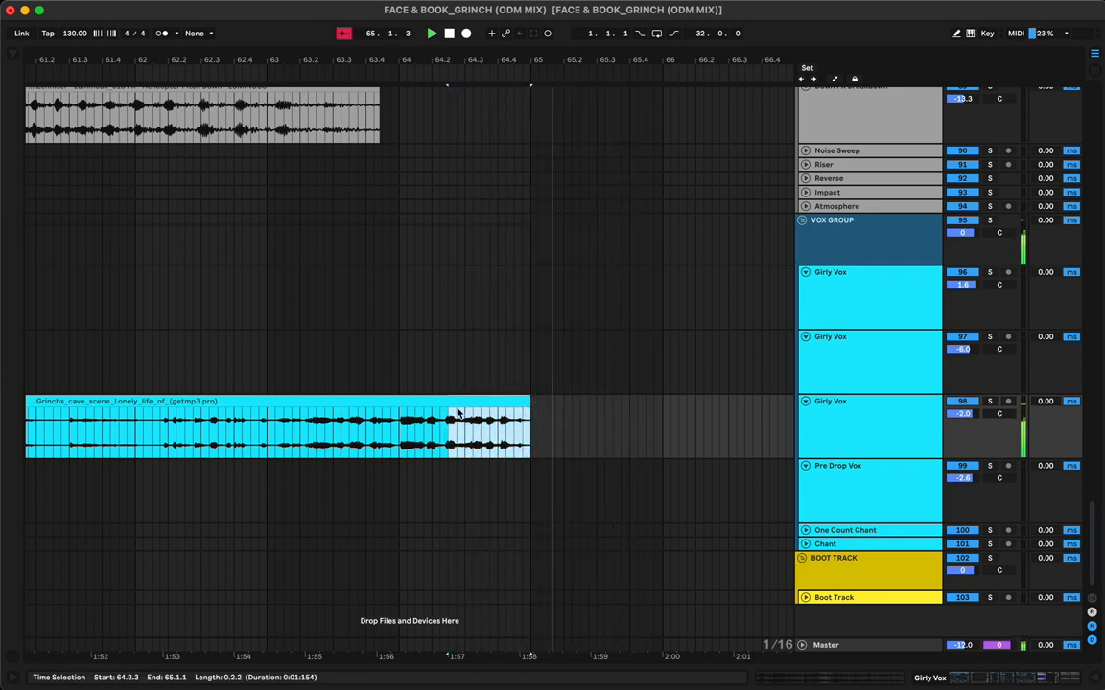
key("space")
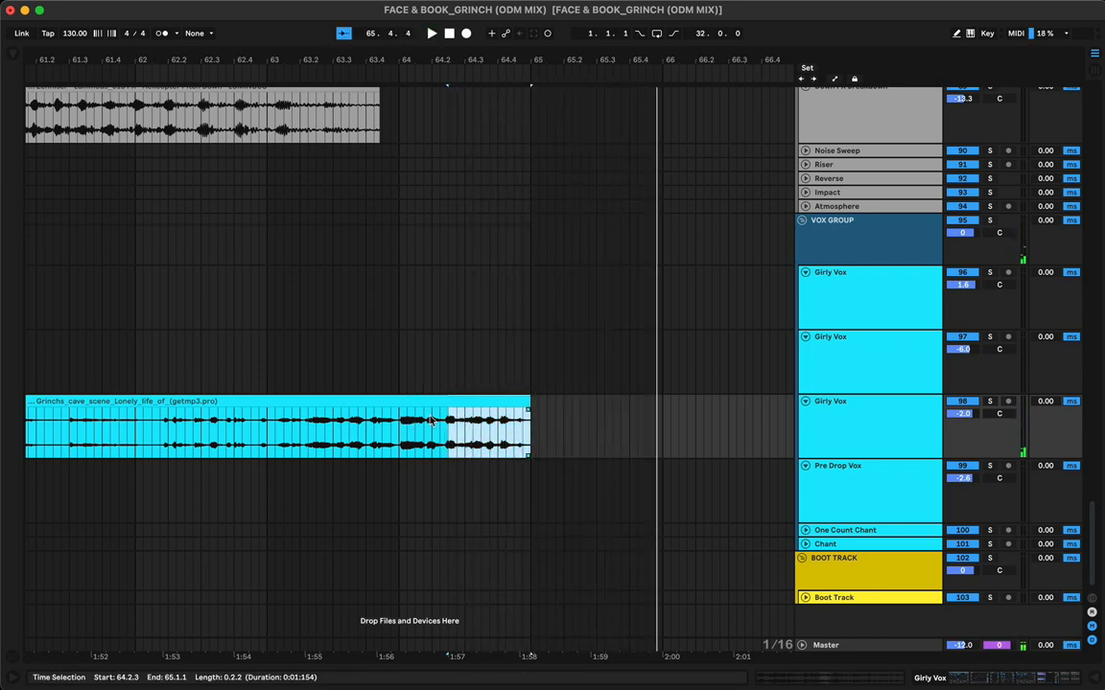
left_click(401, 439)
key("space")
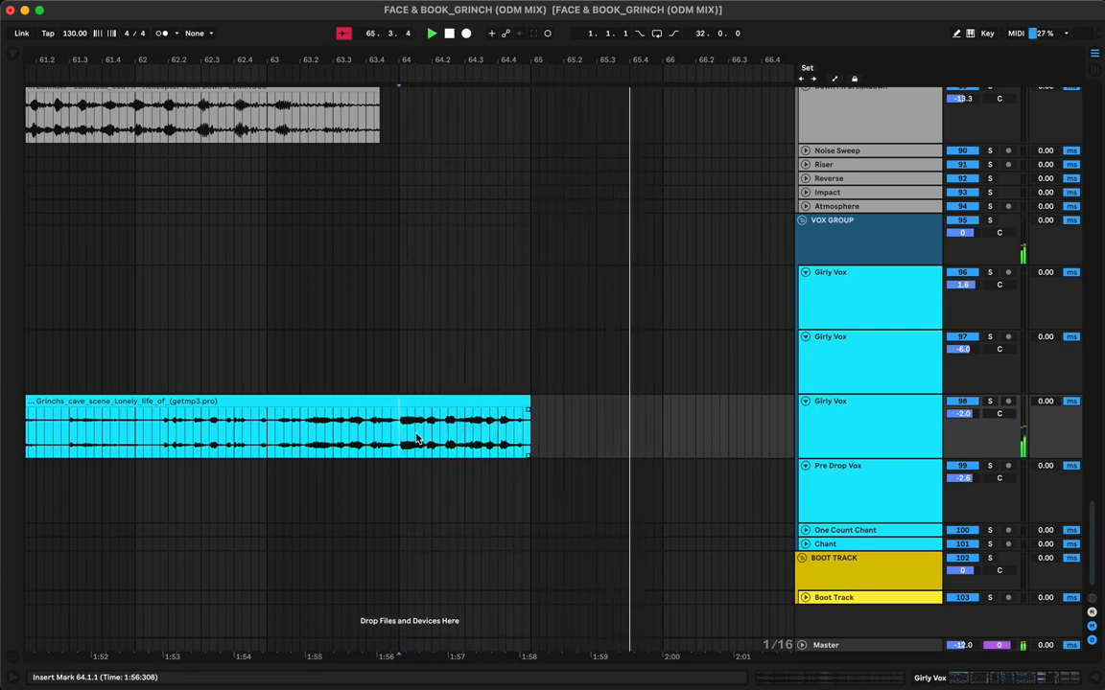
key("space")
key("space")
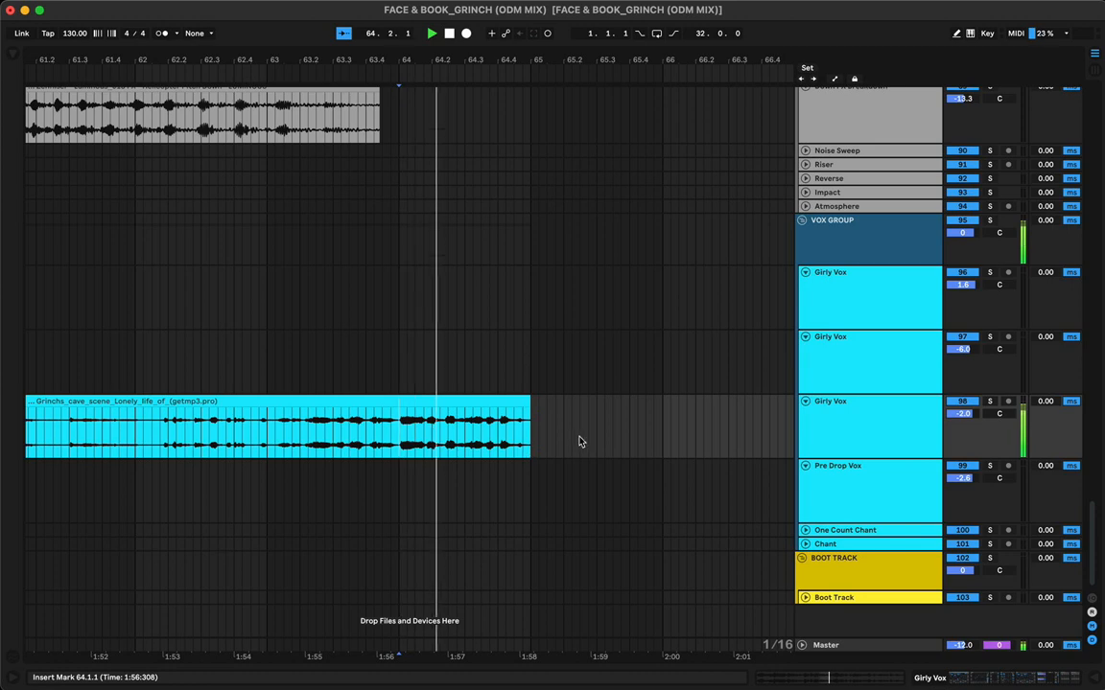
Open the long vocal clip's waveform and add a warp marker that aligns the closing phrase's onset to 7.4.1
double_click(453, 406)
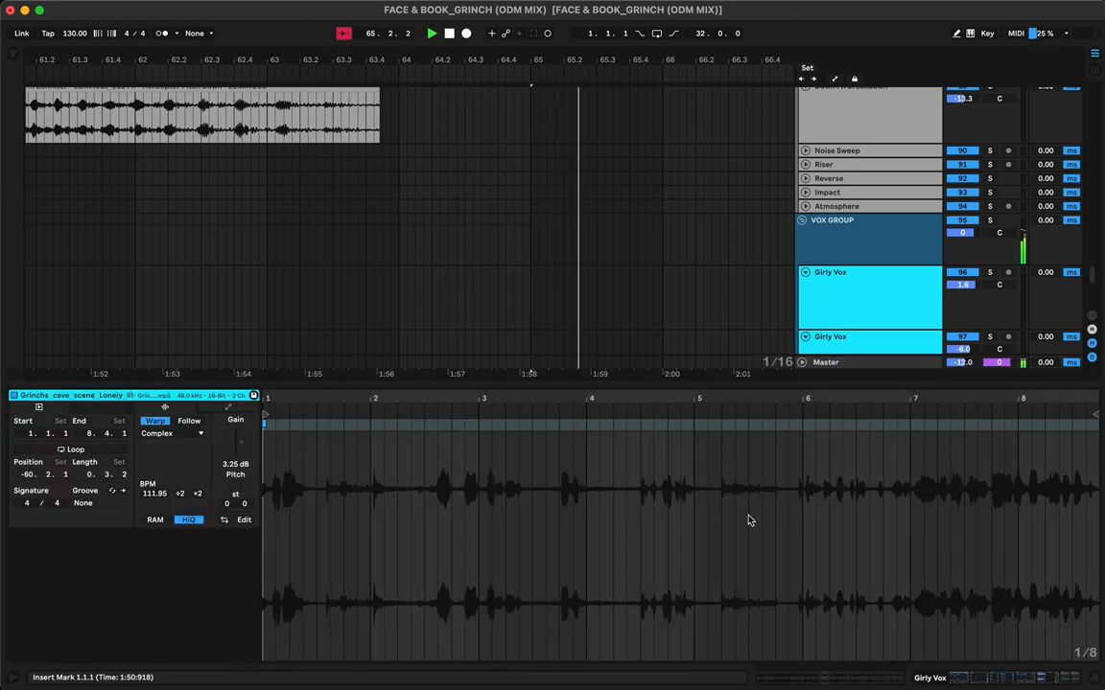
left_click(563, 407)
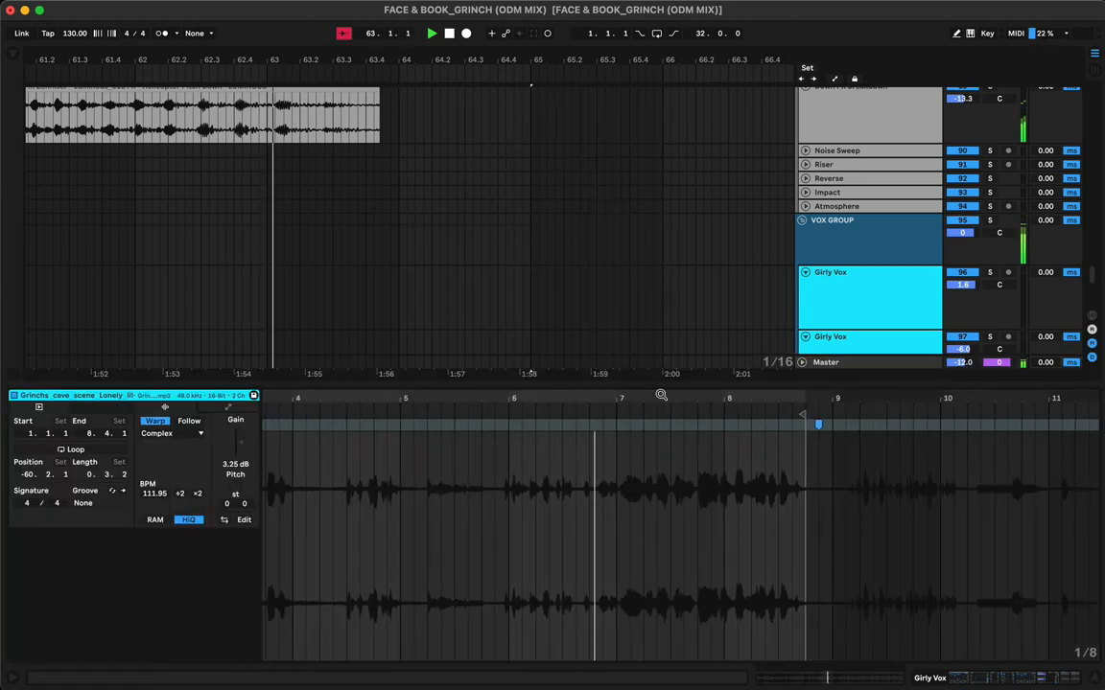
left_click_drag(659, 394, 531, 415)
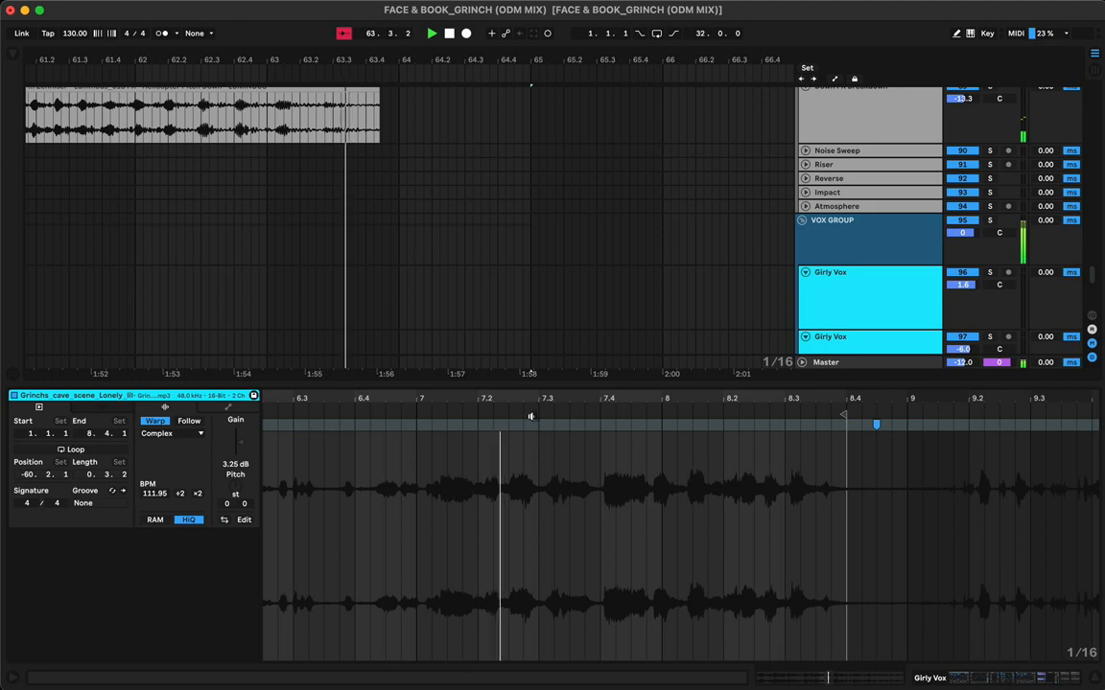
double_click(603, 425)
left_click_drag(602, 425, 600, 424)
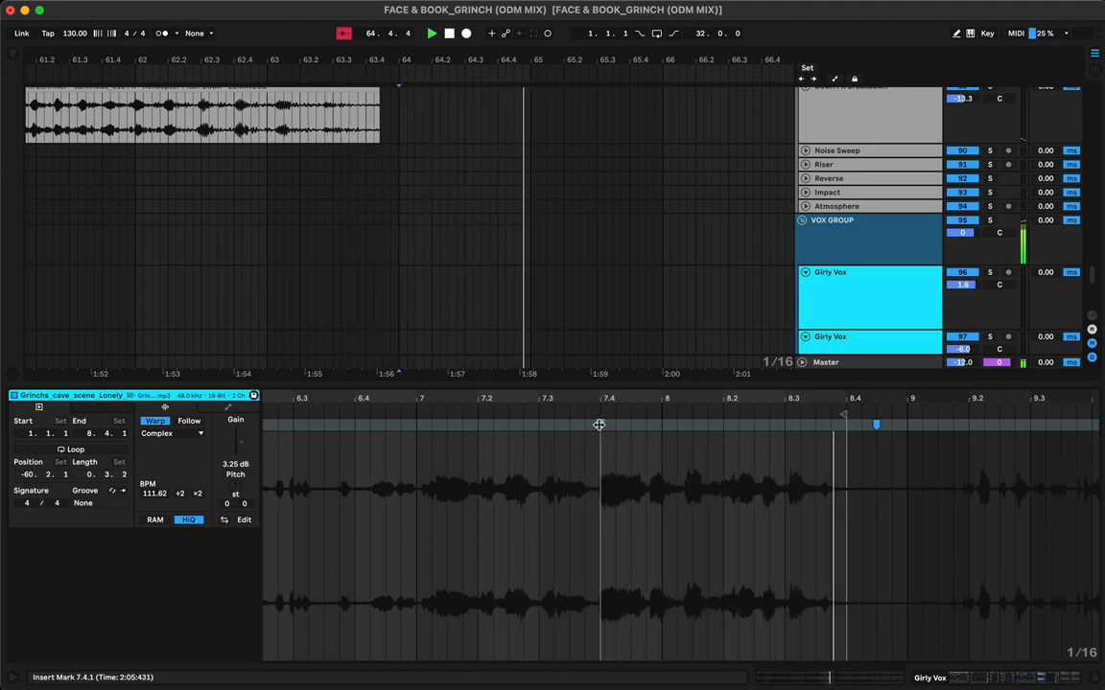
Add warp markers at 8.1.3 and 8.3.2 to align the remaining words of the vocal clip's closing phrase
left_click(453, 414)
scroll(654, 450, "right", 1)
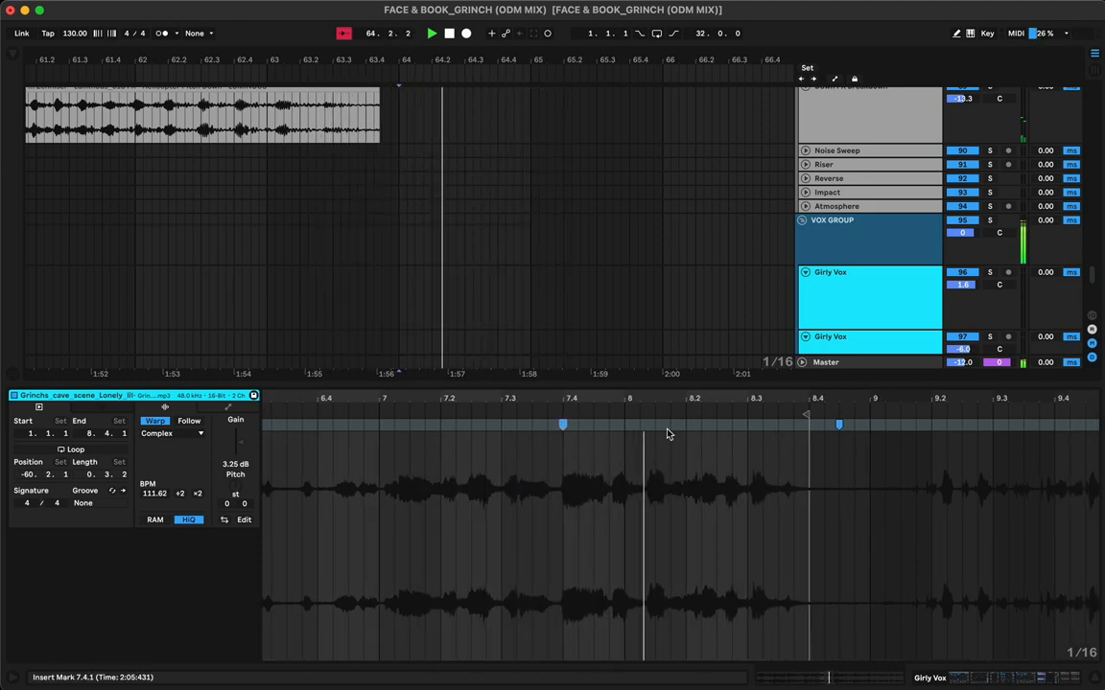
double_click(653, 426)
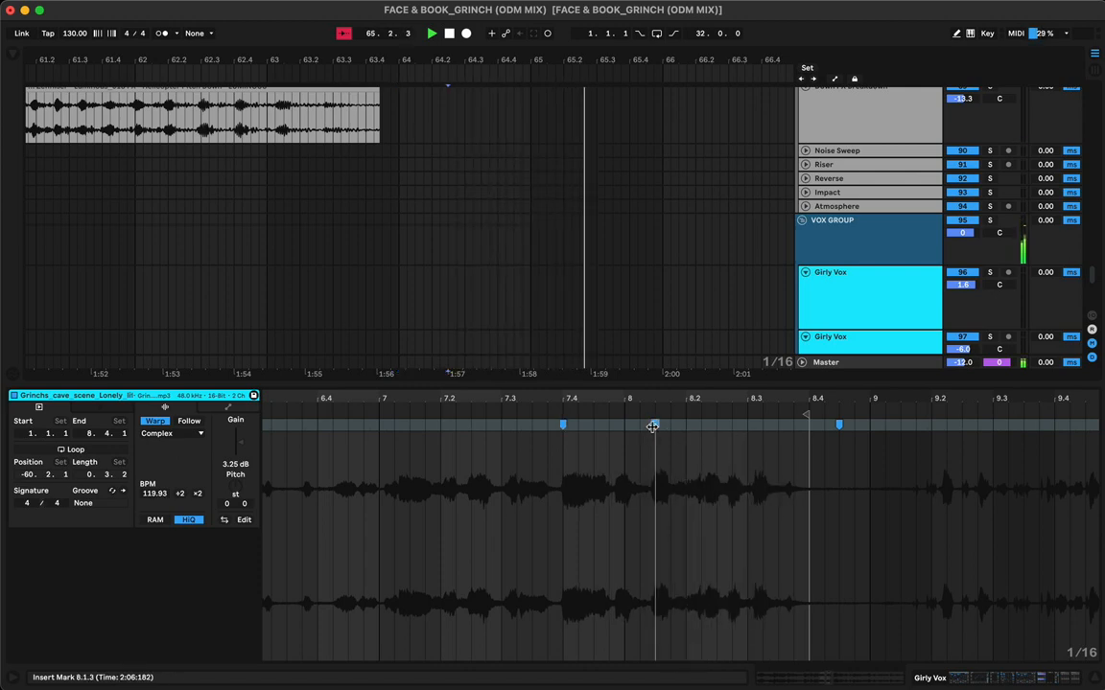
left_click(535, 417)
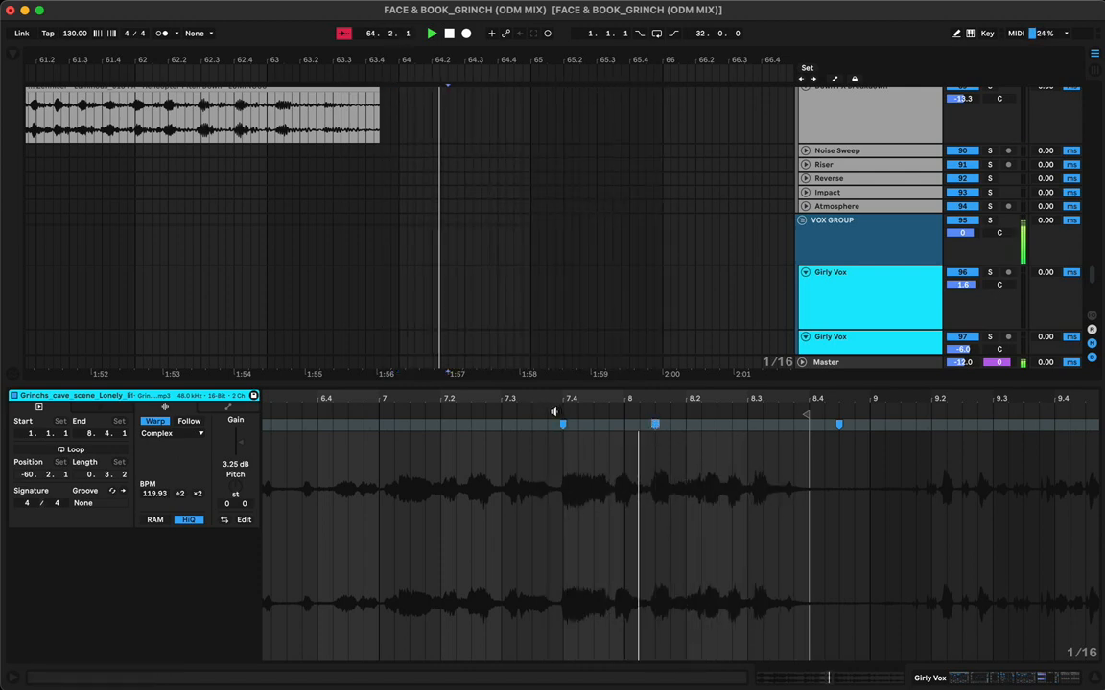
double_click(758, 425)
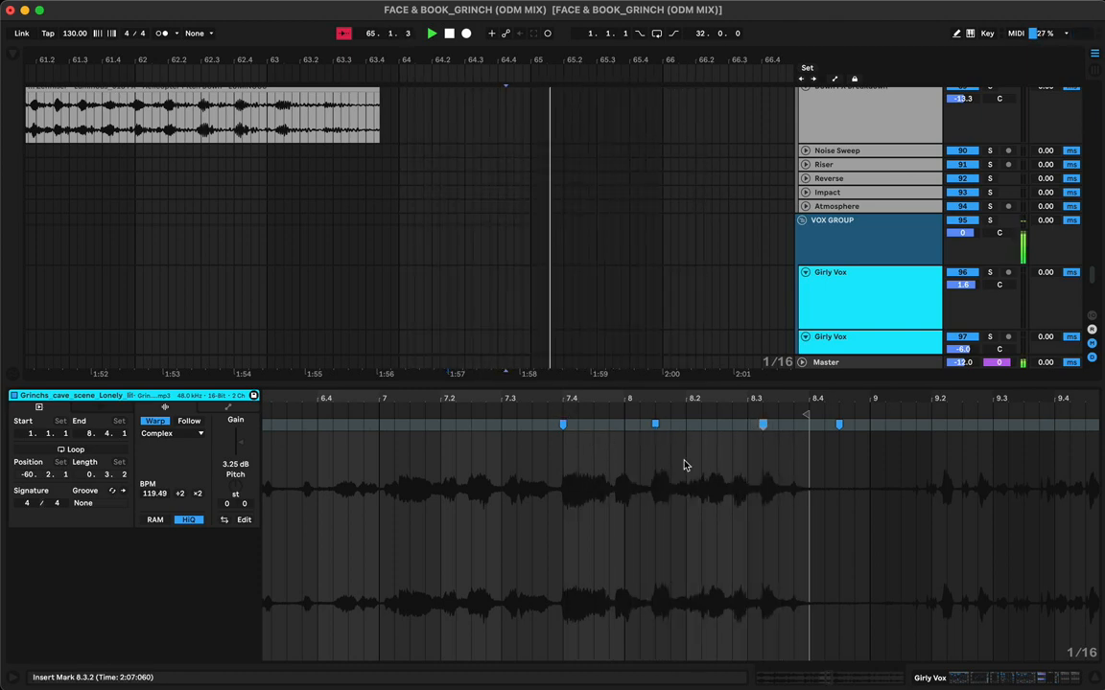
Duplicate the Girly Vox track that holds the Grinch cave scene clips
scroll(518, 211, "down", 5)
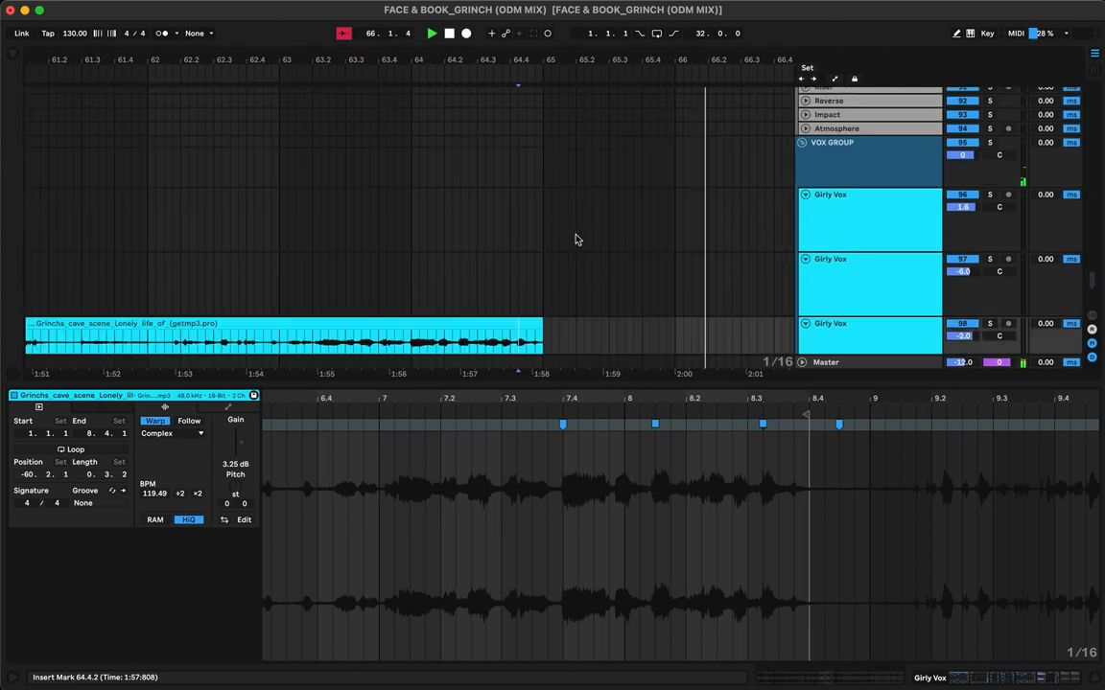
left_click(837, 182)
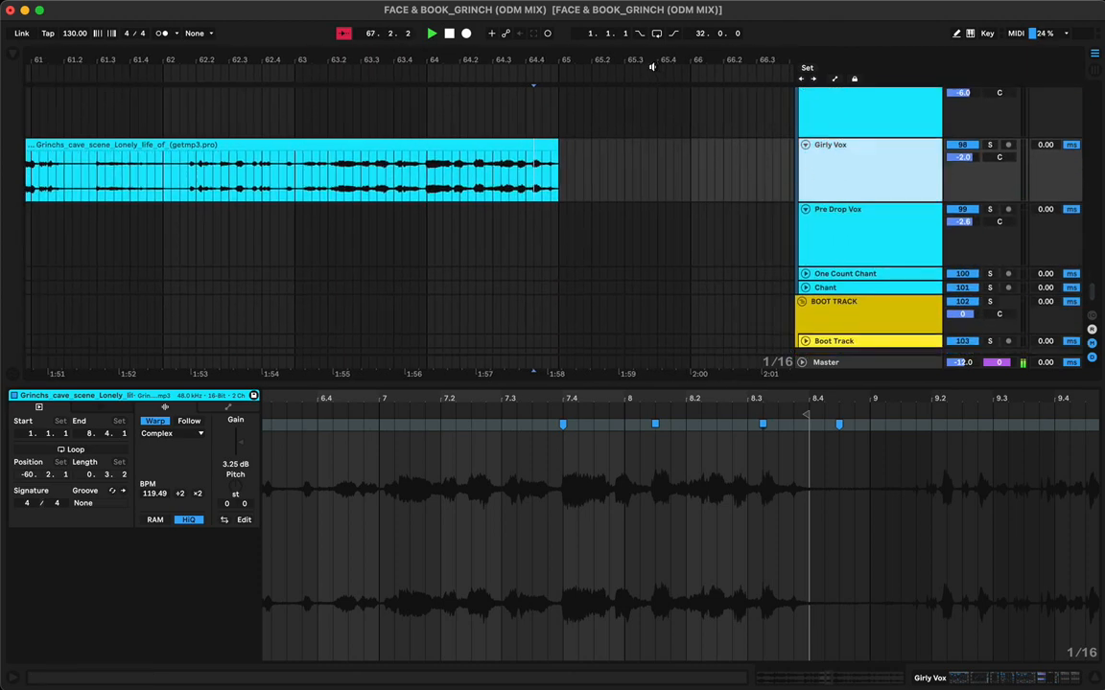
left_click_drag(651, 63, 651, 19)
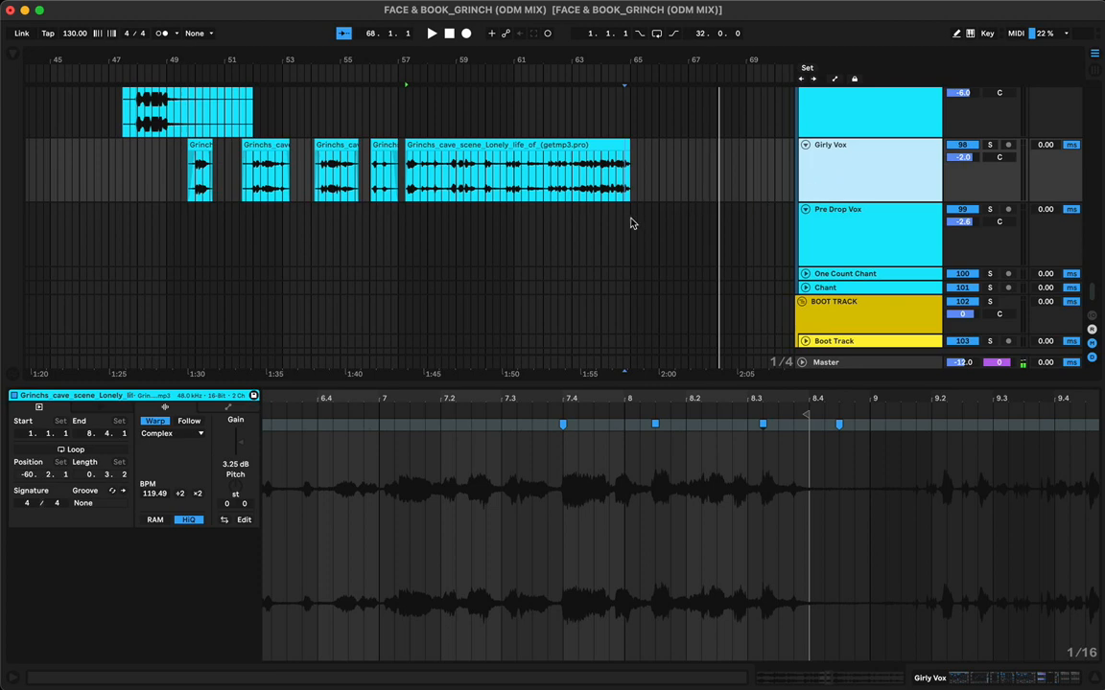
key("super+d")
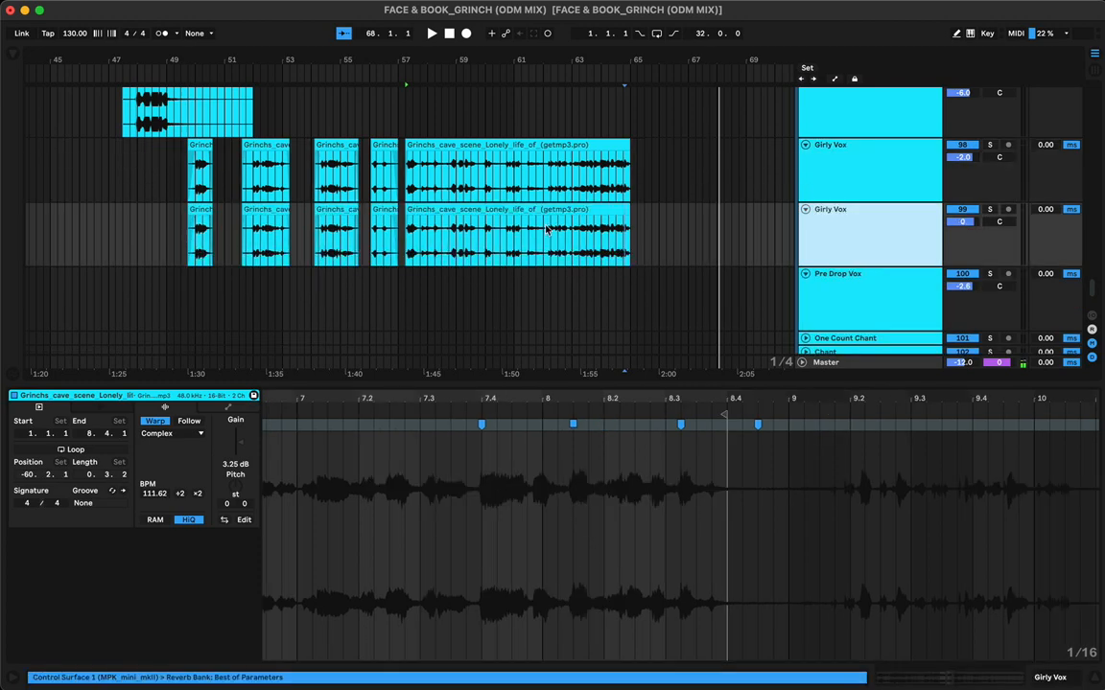
Remove the duplicated track's vocal material before 64.2.3, keeping only the closing phrase up to 65.1.1
left_click_drag(575, 233, 167, 240)
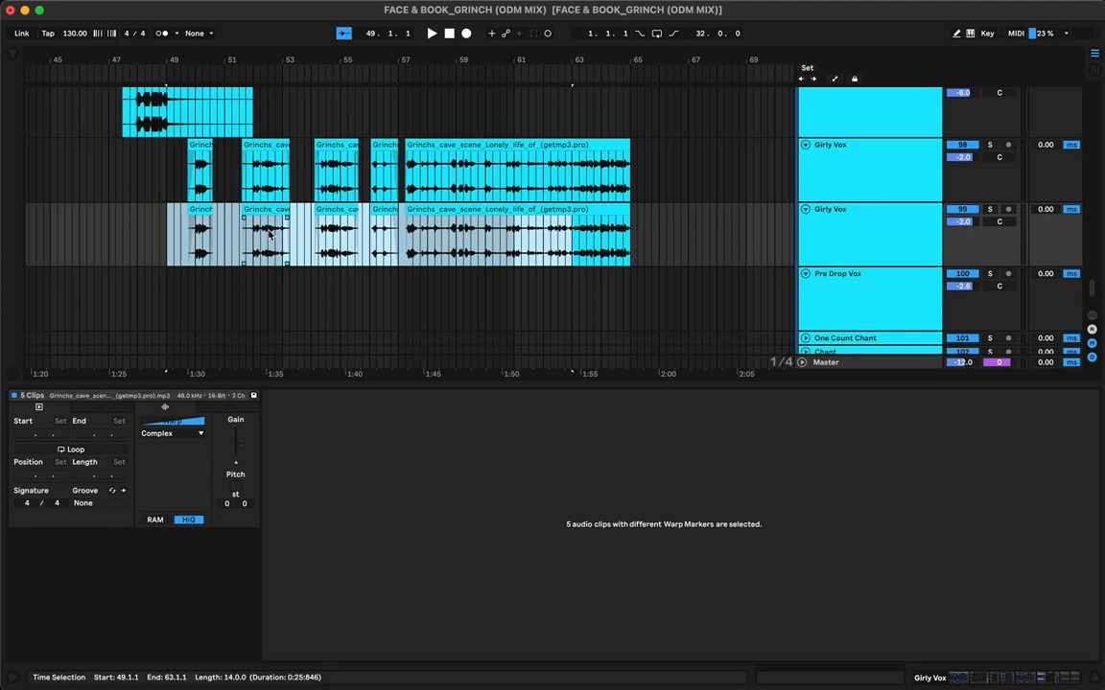
key("Delete")
left_click_drag(610, 53, 575, 230)
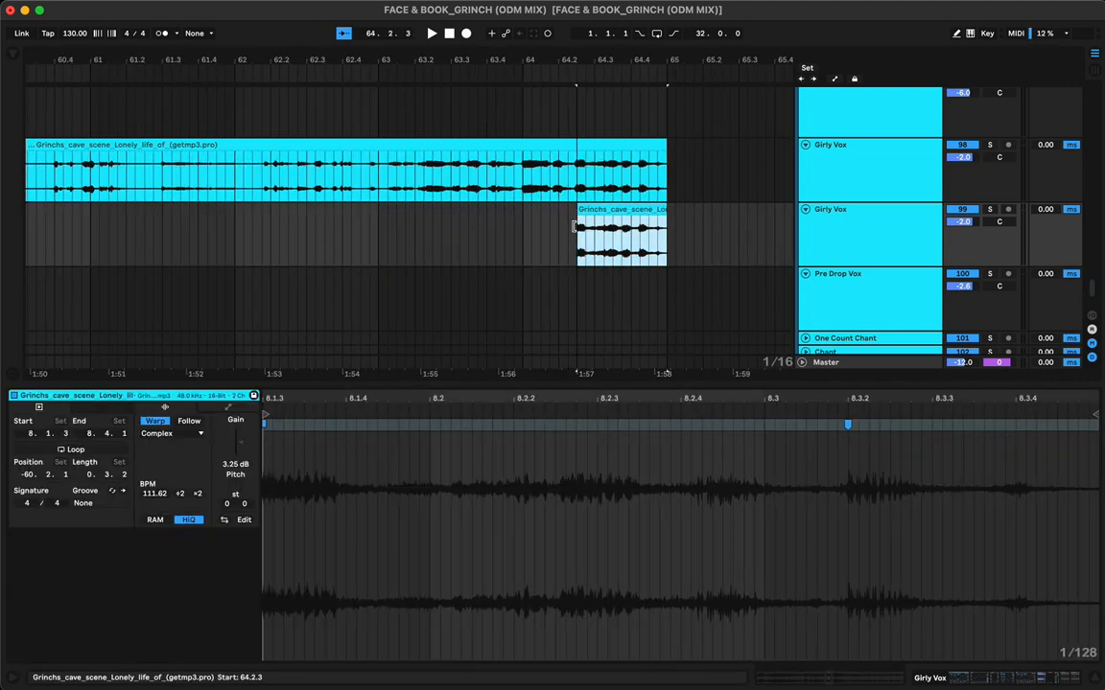
Solo the duplicated Girly Vox track and give its short clip a brief fade-out, with the clip ending at 65.1.1
key("space")
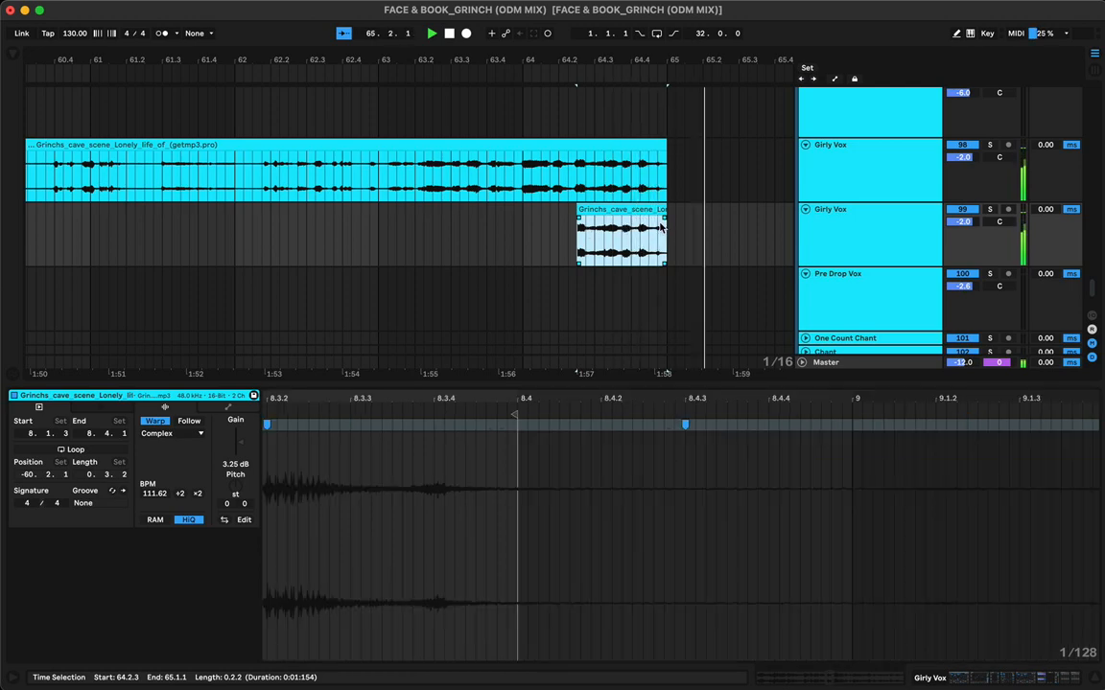
left_click(662, 218)
scroll(614, 221, "left", 8)
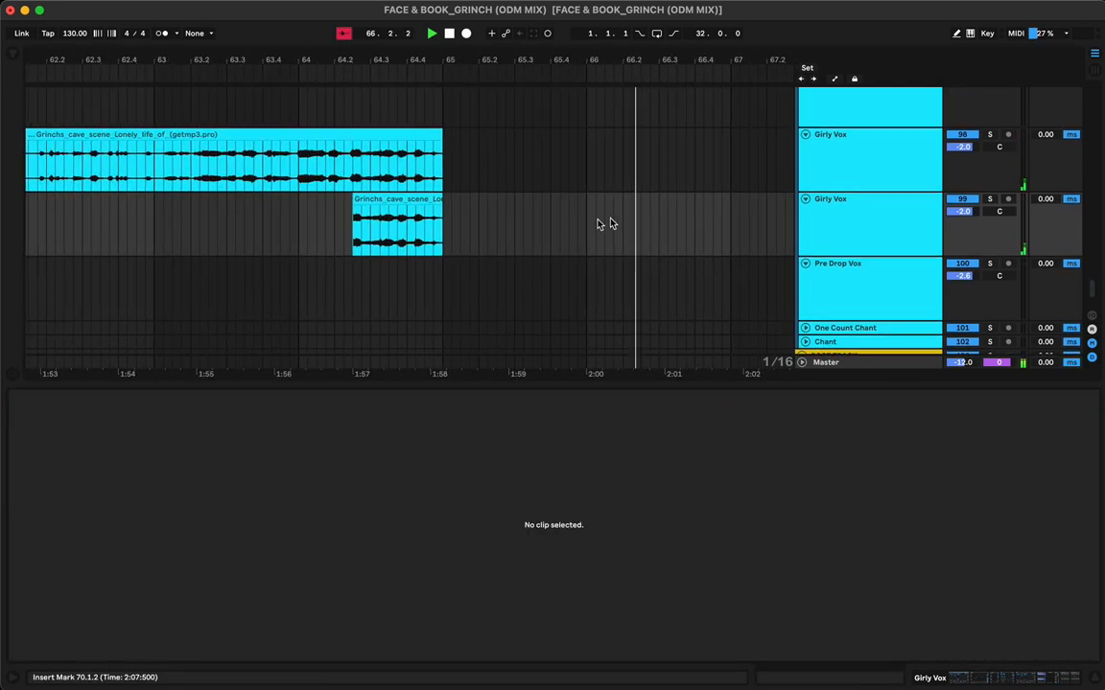
left_click_drag(442, 201, 425, 208)
left_click(368, 201)
key("space")
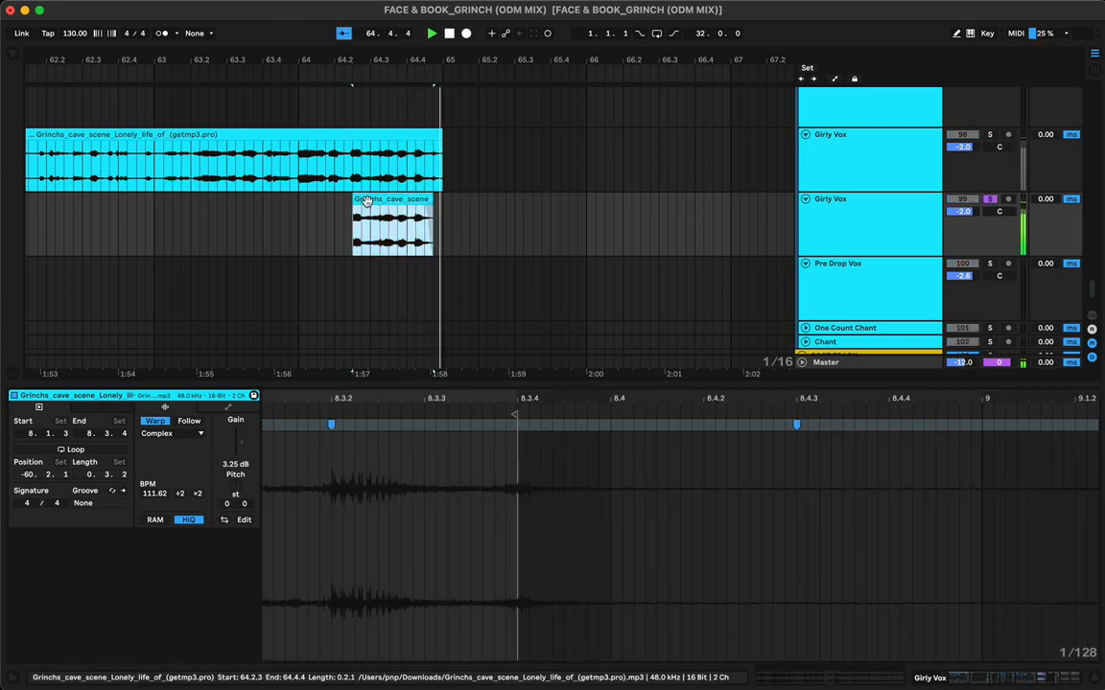
left_click_drag(432, 203, 443, 206)
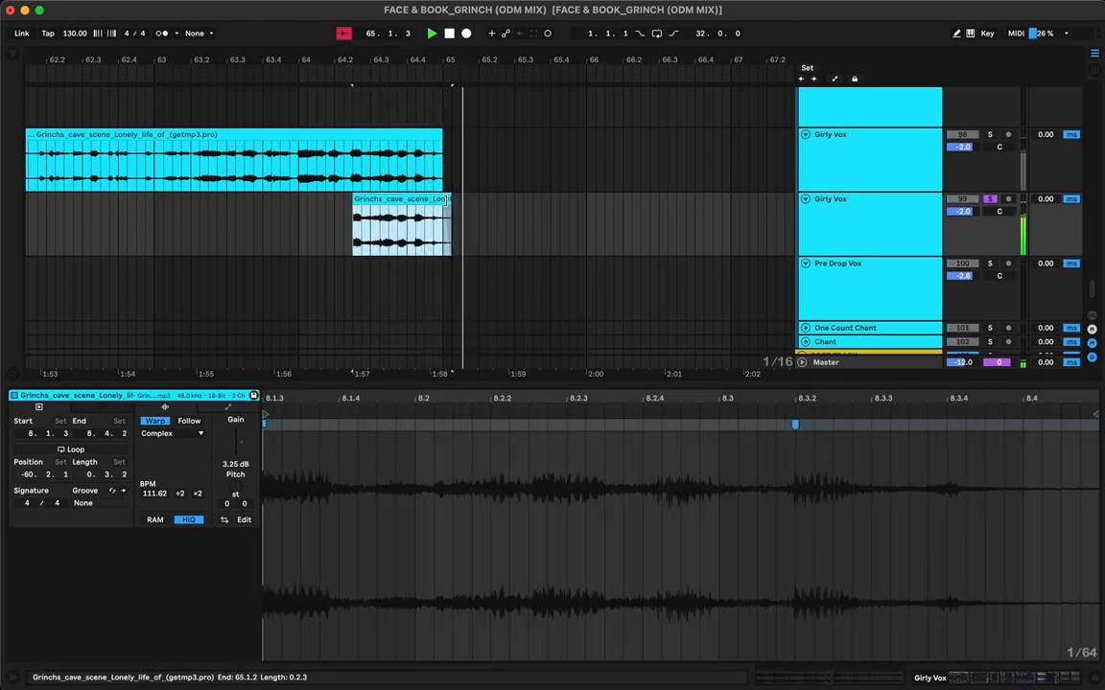
left_click(374, 202)
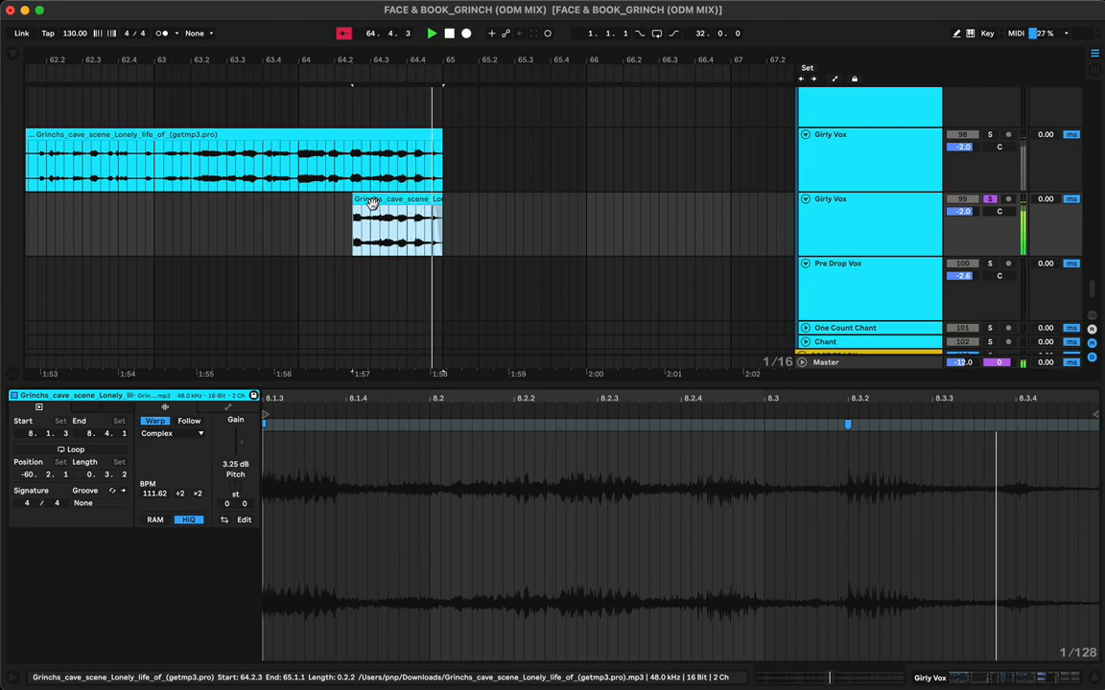
Set the duplicated track's Delay to 6 sixteenths on both sides, 73% feedback and 100% dry/wet, placed ahead of a Reverb
key("shift+Tab")
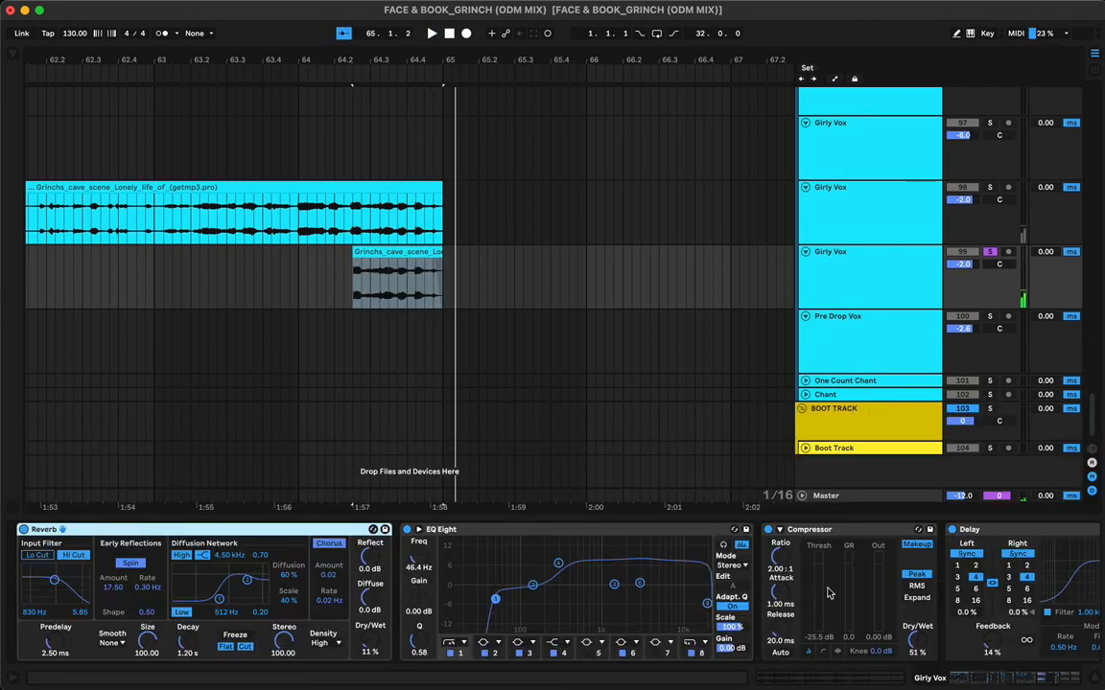
scroll(830, 593, "right", 5)
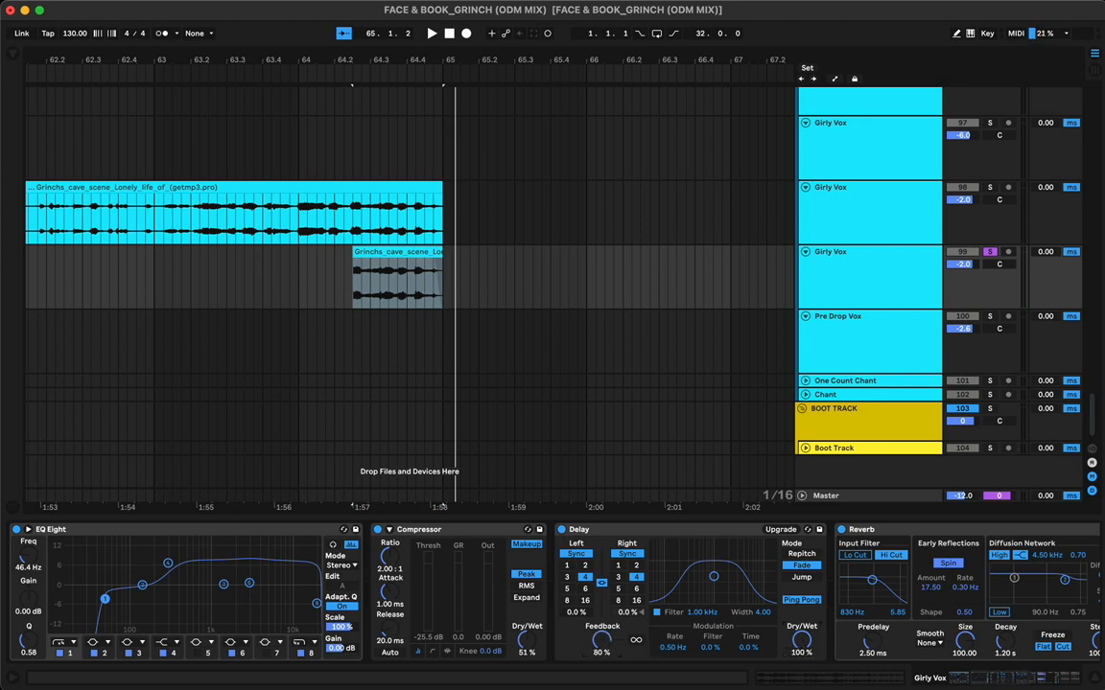
key("space")
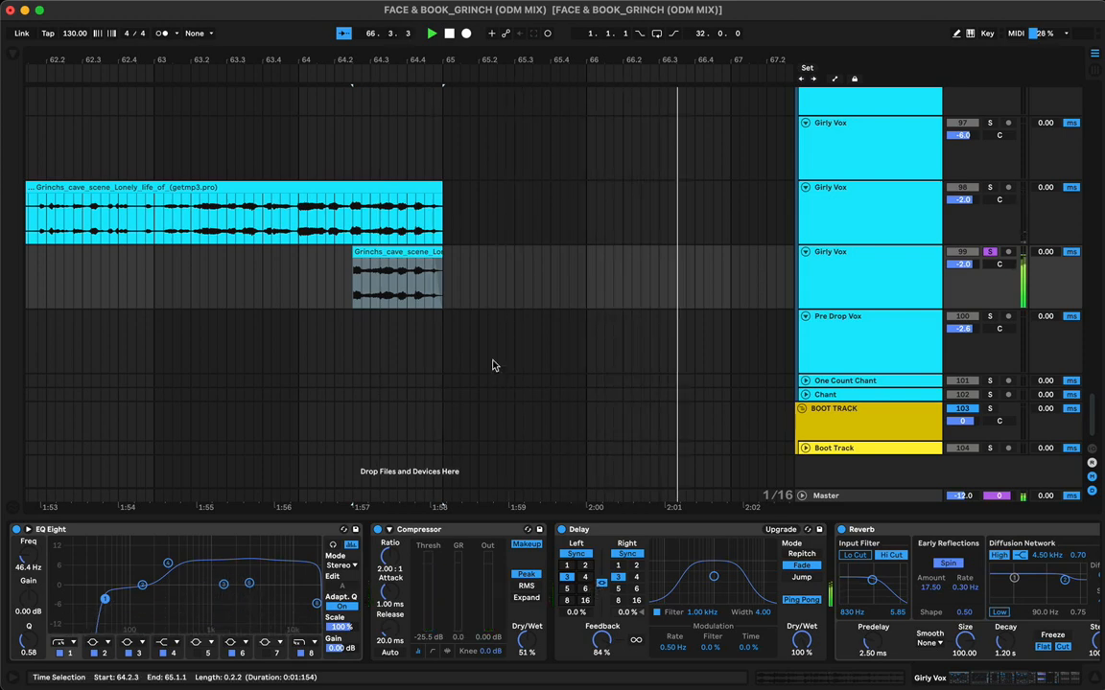
left_click_drag(604, 639, 603, 651)
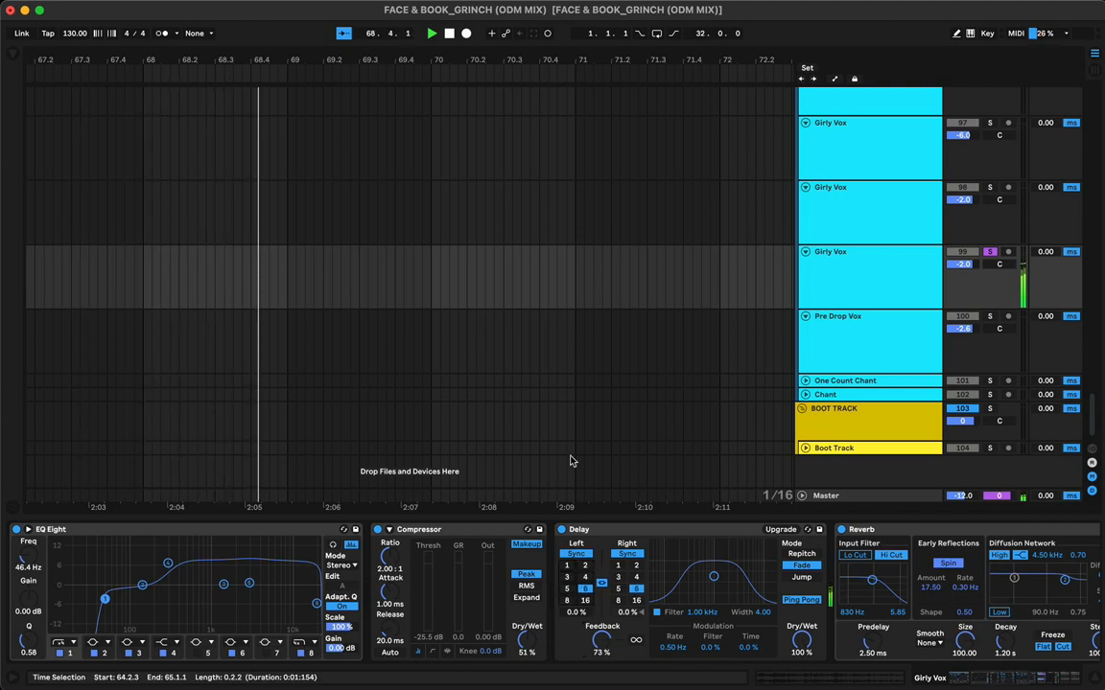
Unsolo the duplicated vocal track and audition the lead-in with its delay tail from 62.2.1 and 63.1.1
scroll(570, 458, "left", 10)
left_click(310, 298)
key("space")
key("space")
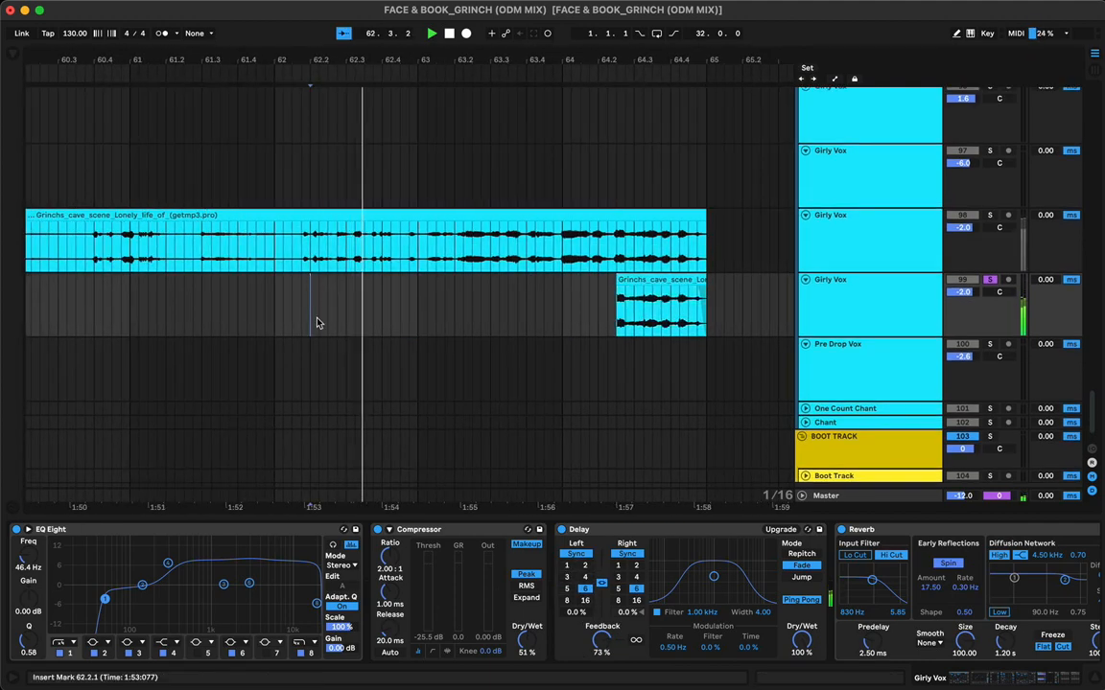
key("s")
key("s")
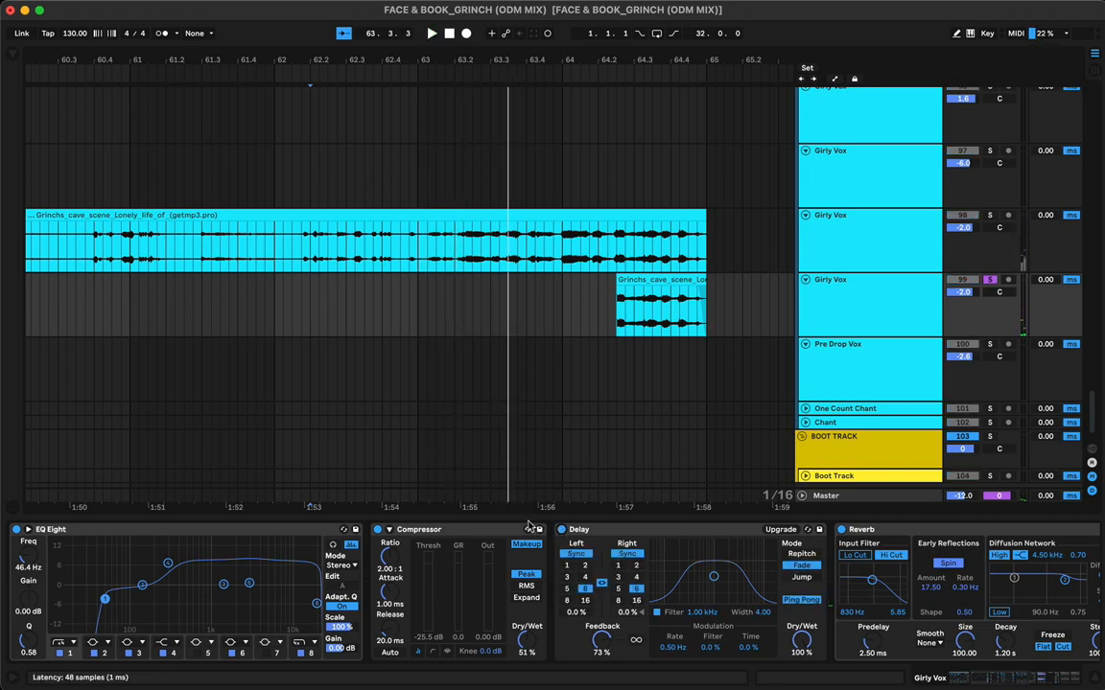
key("s")
key("space")
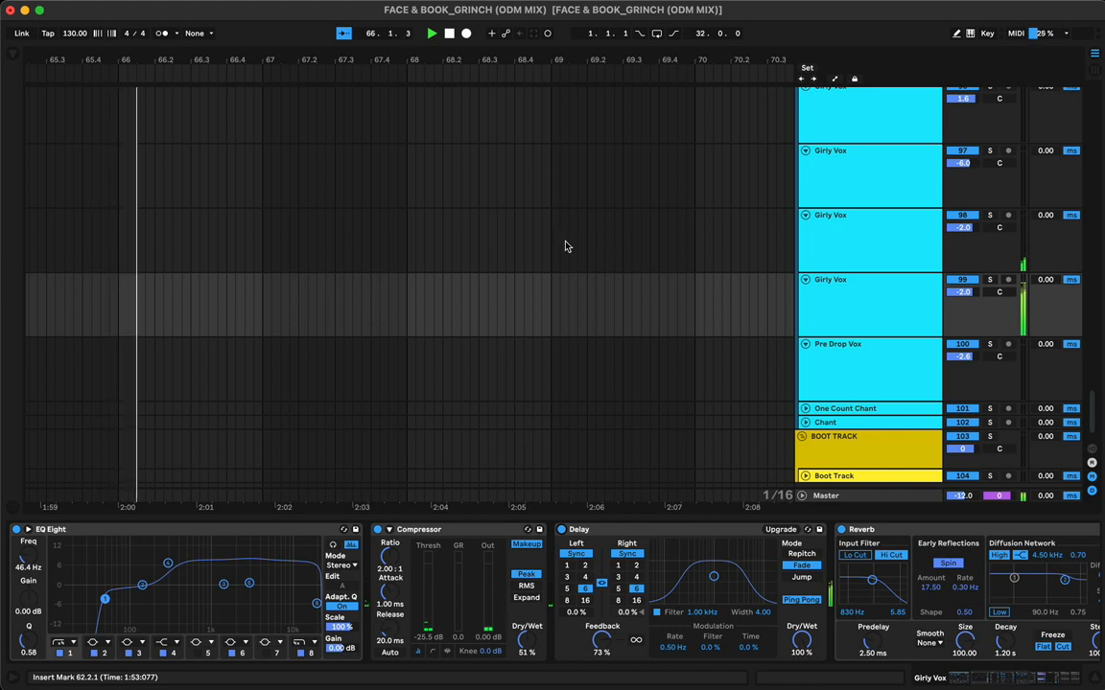
scroll(566, 246, "left", 2)
scroll(565, 246, "down", 1)
scroll(566, 246, "left", 6)
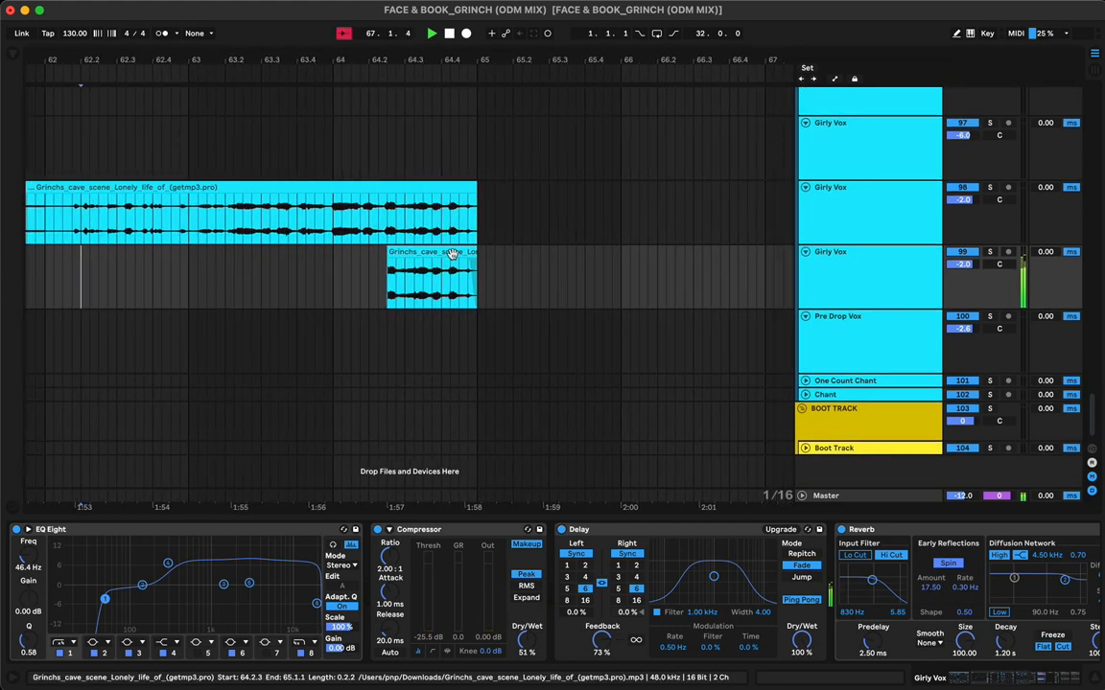
left_click(189, 286)
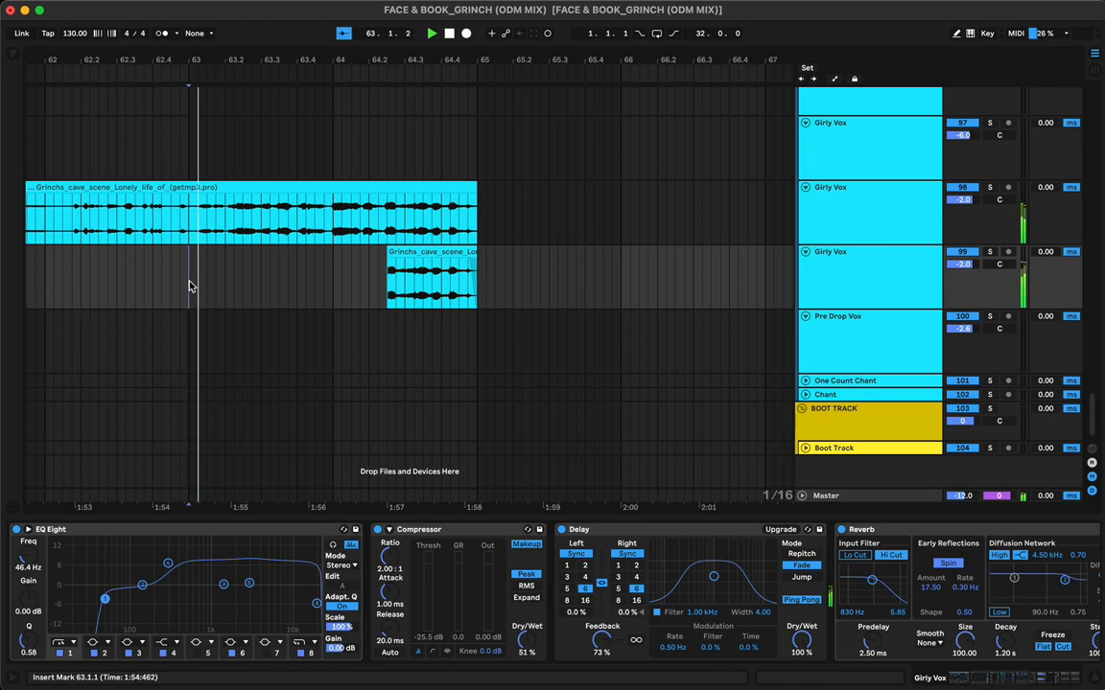
Try starting the short duplicated vocal clip at 64.3.2, audition it from 62.3.4, and undo the trim
left_click(565, 531)
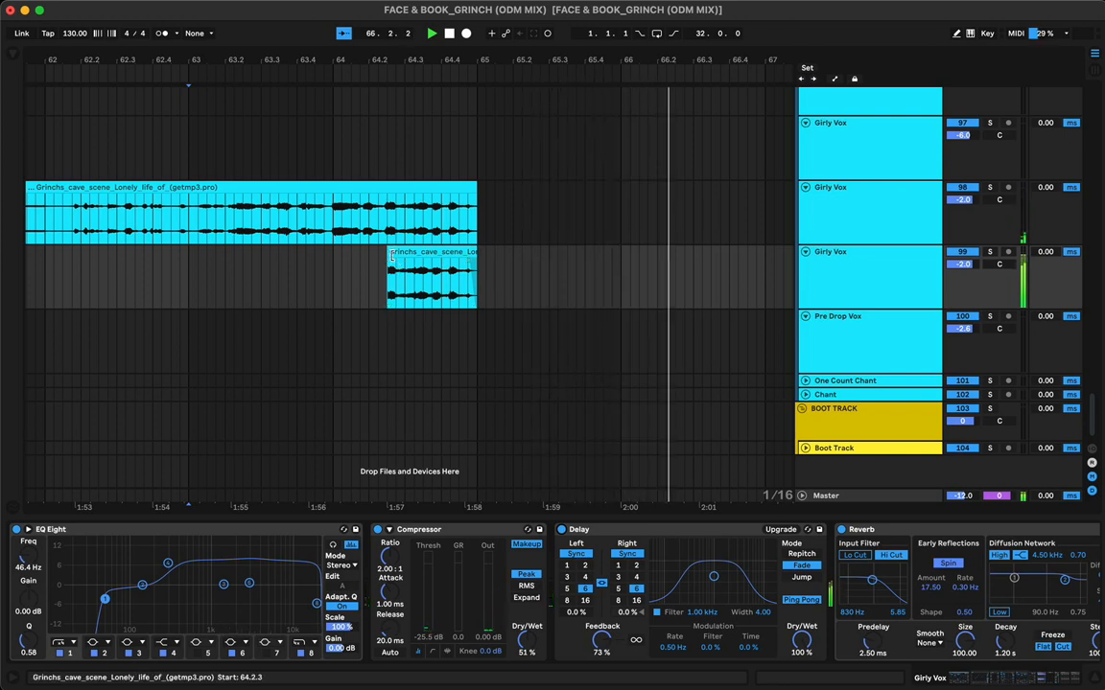
left_click_drag(390, 257, 415, 257)
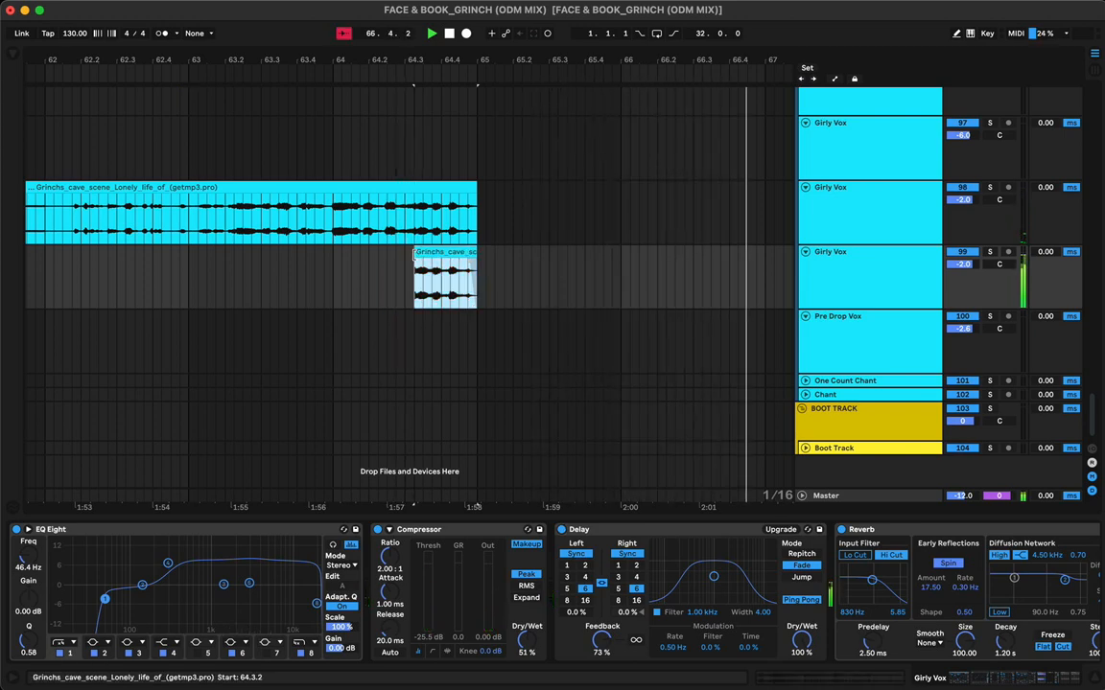
left_click(566, 534)
left_click(142, 275)
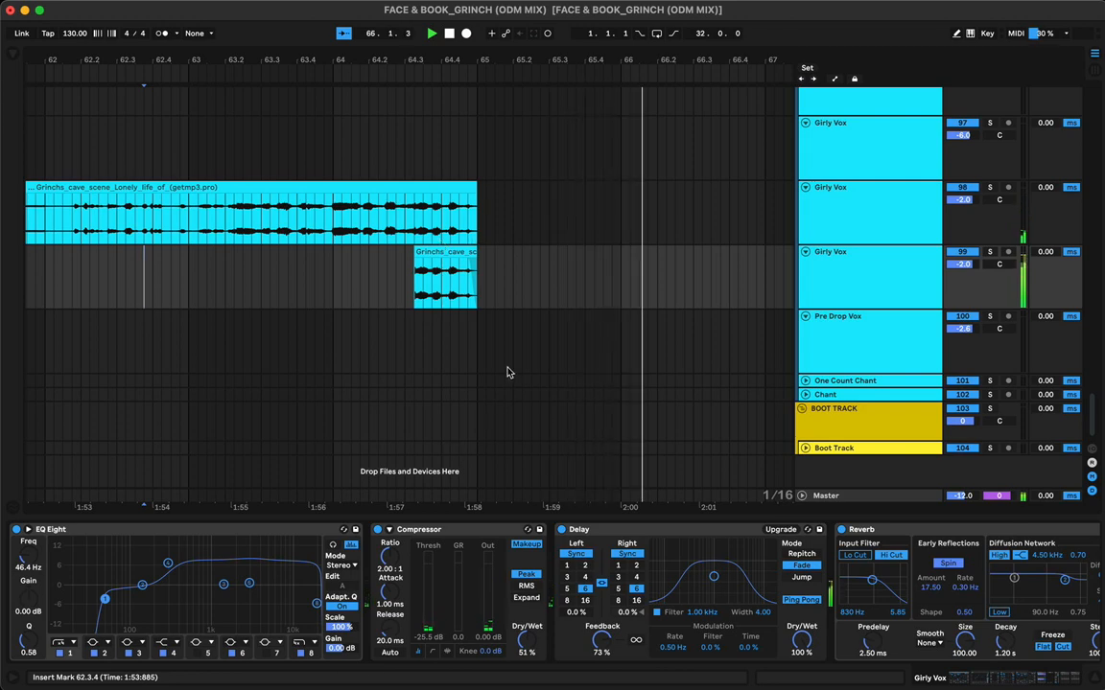
key("super+z")
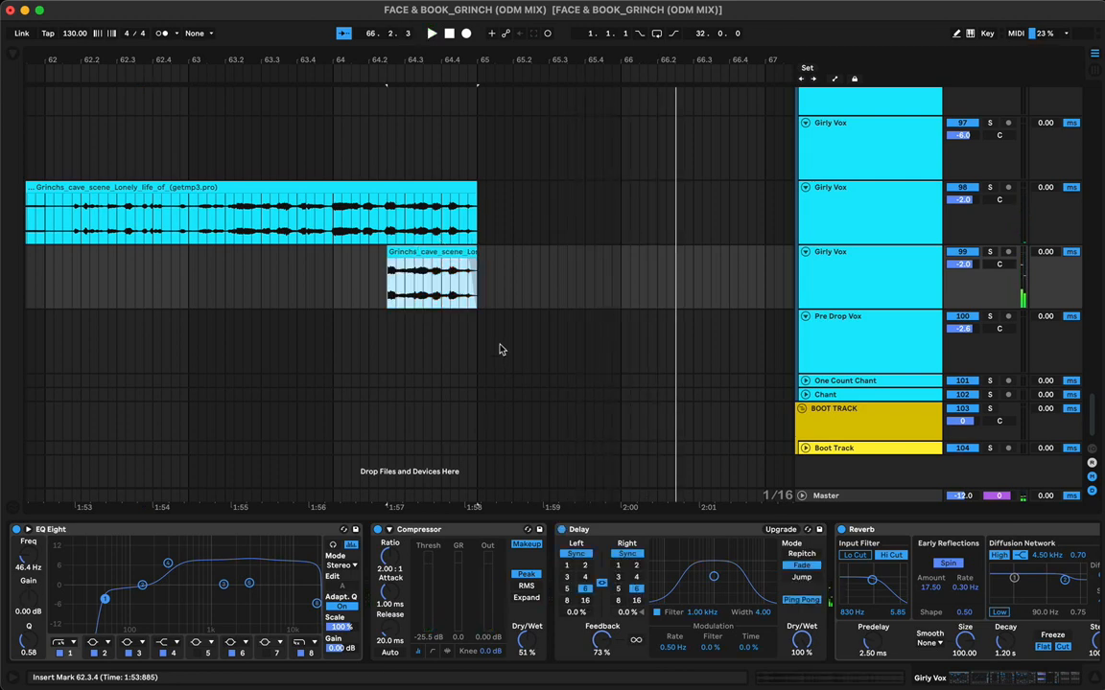
Set the duplicated vocal's Delay to 4 sixteenths on both sides with 87% feedback, auditioning from 63.1.3 and 62.2.1
left_click(207, 288)
key("space")
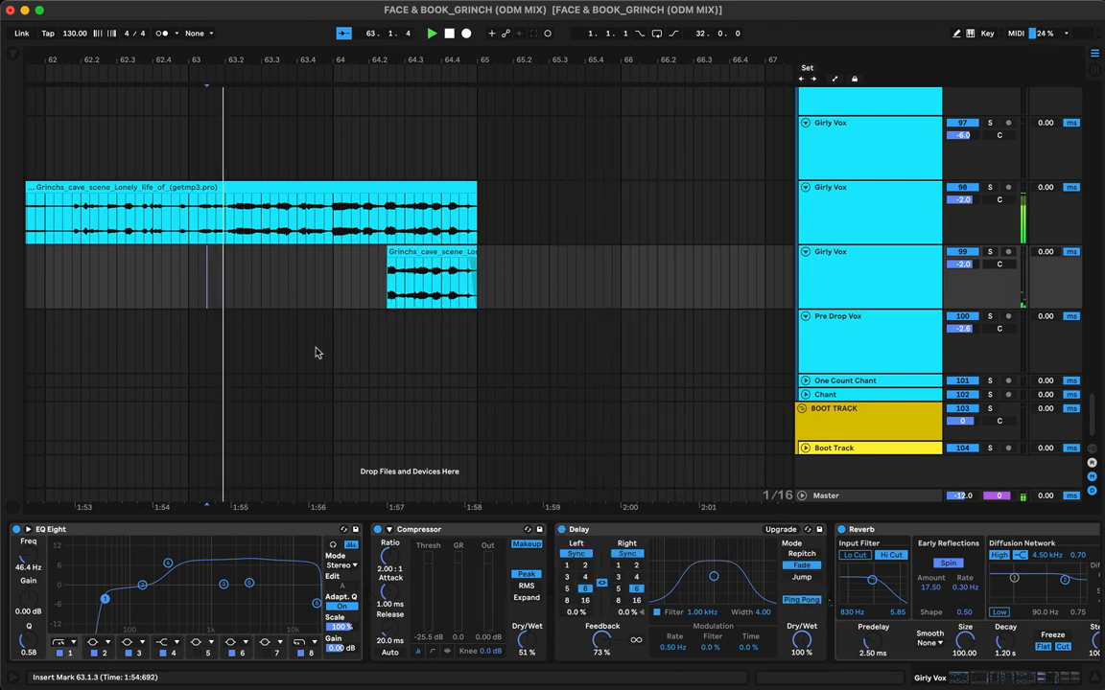
left_click(585, 579)
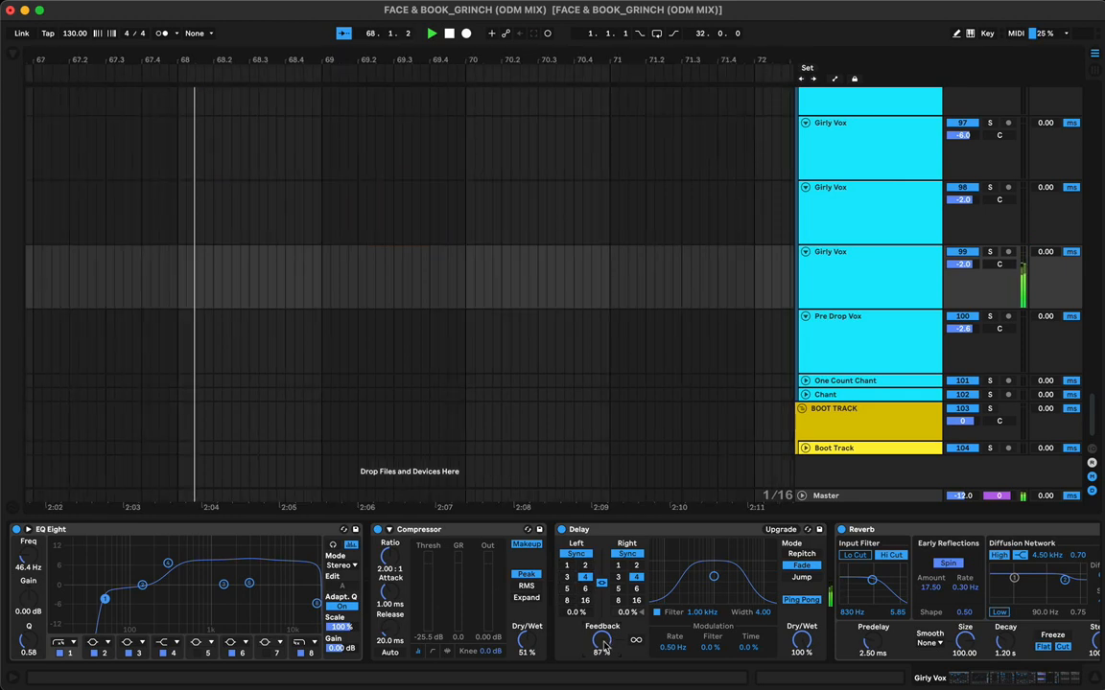
scroll(563, 358, "left", 5)
scroll(563, 358, "left", 5)
left_click(242, 308)
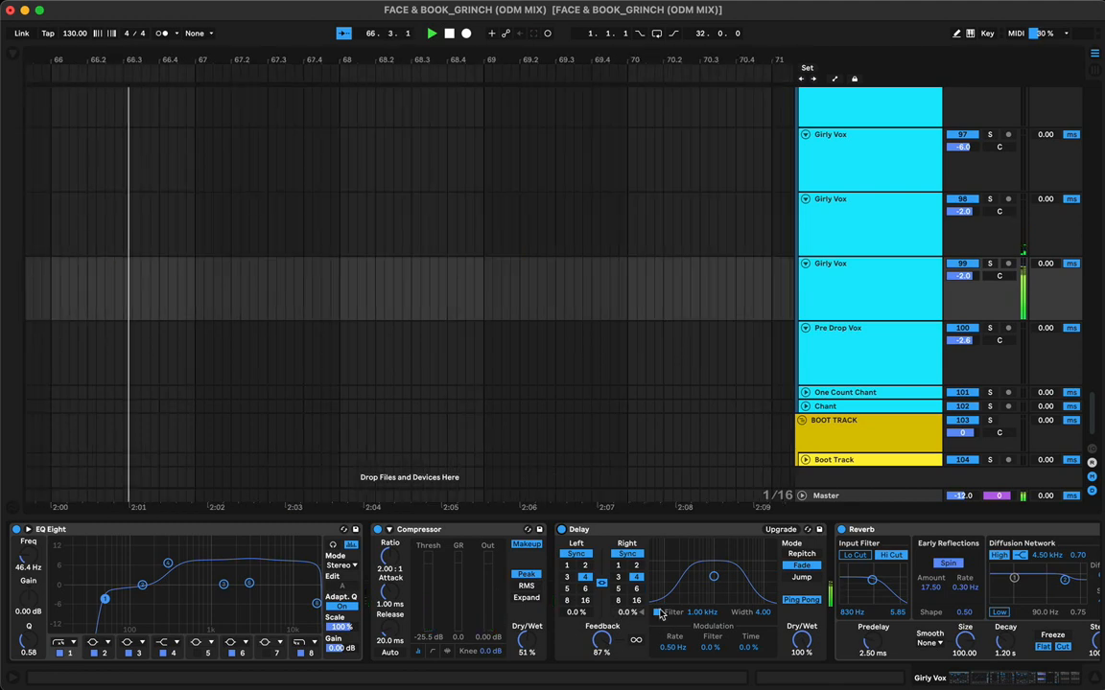
Try the Delay at 8 sixteenths on both sides, playing from 60.4.3 and briefly bypassing the effect
left_click(567, 602)
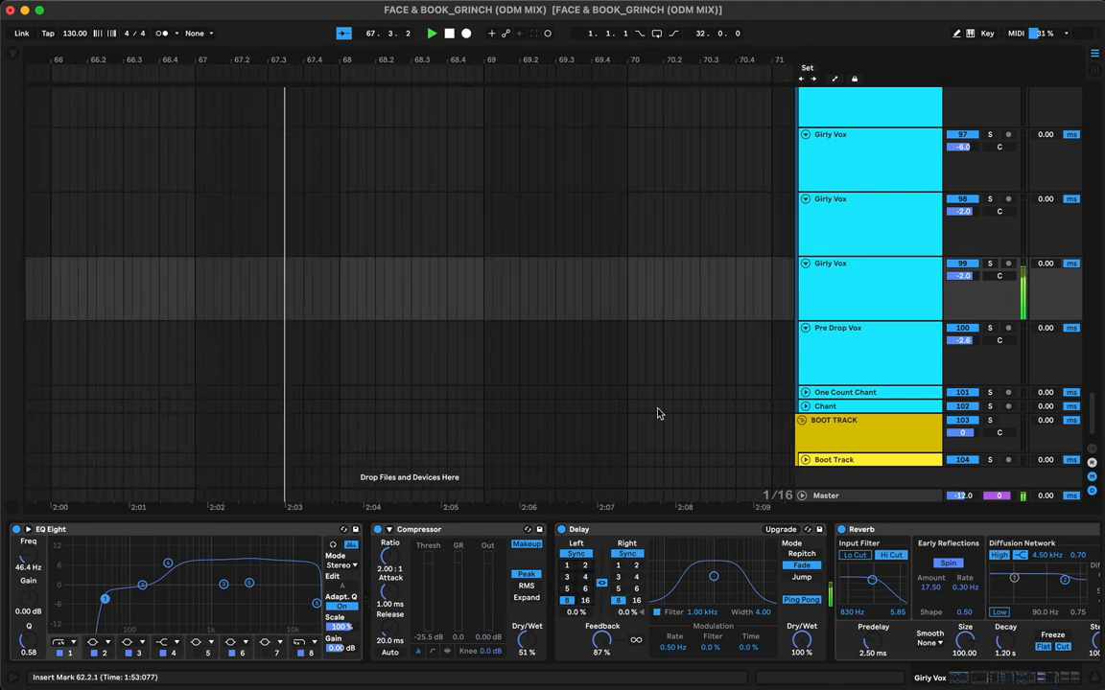
scroll(658, 413, "left", 10)
left_click(483, 307)
key("space")
key("space")
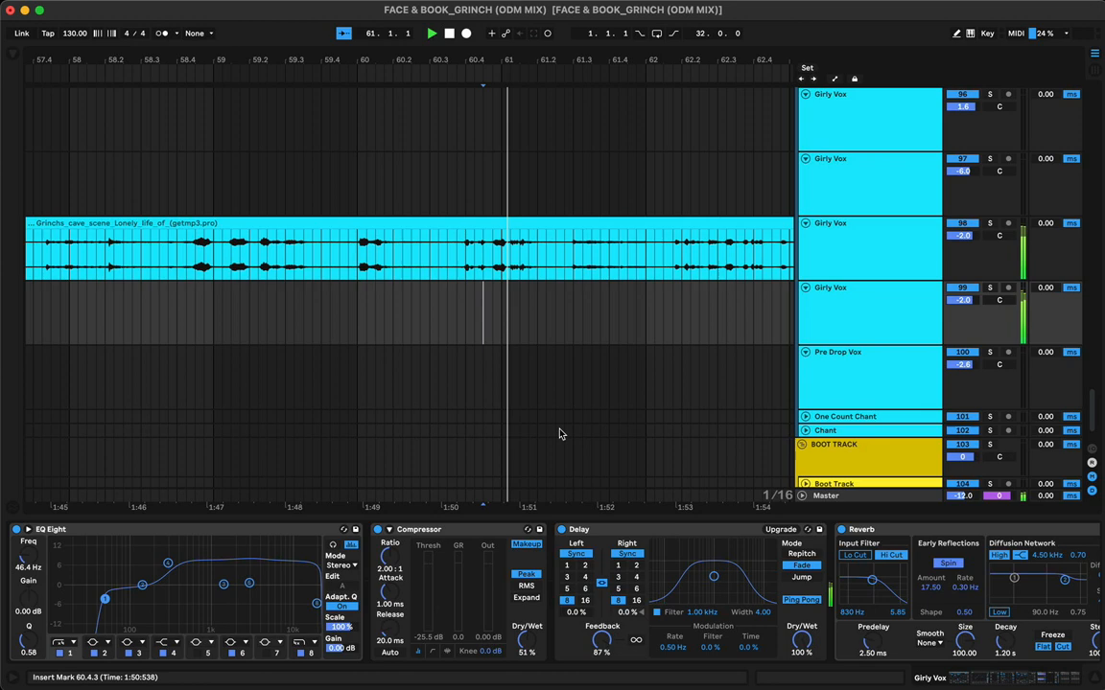
left_click(561, 531)
left_click(561, 530)
Set the Delay to 4 sixteenths, 92% feedback and a 1.55 kHz filter with width 4.86, and raise the EQ low cut to 587 Hz
scroll(587, 384, "right", 10)
scroll(587, 385, "down", 1)
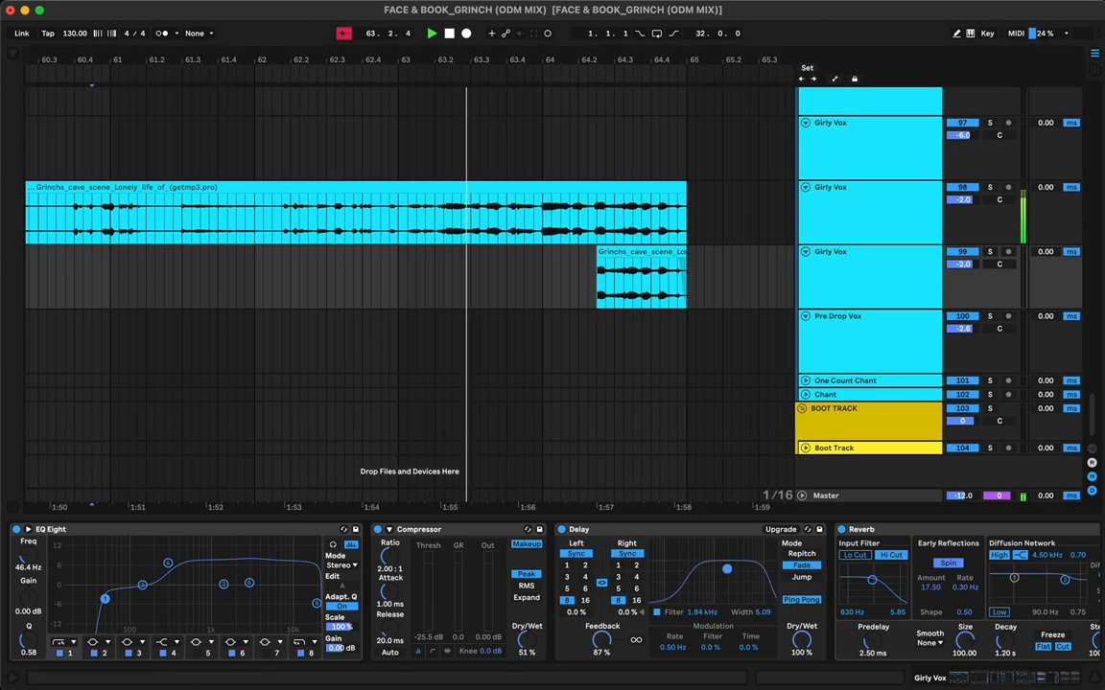
left_click_drag(713, 580, 722, 570)
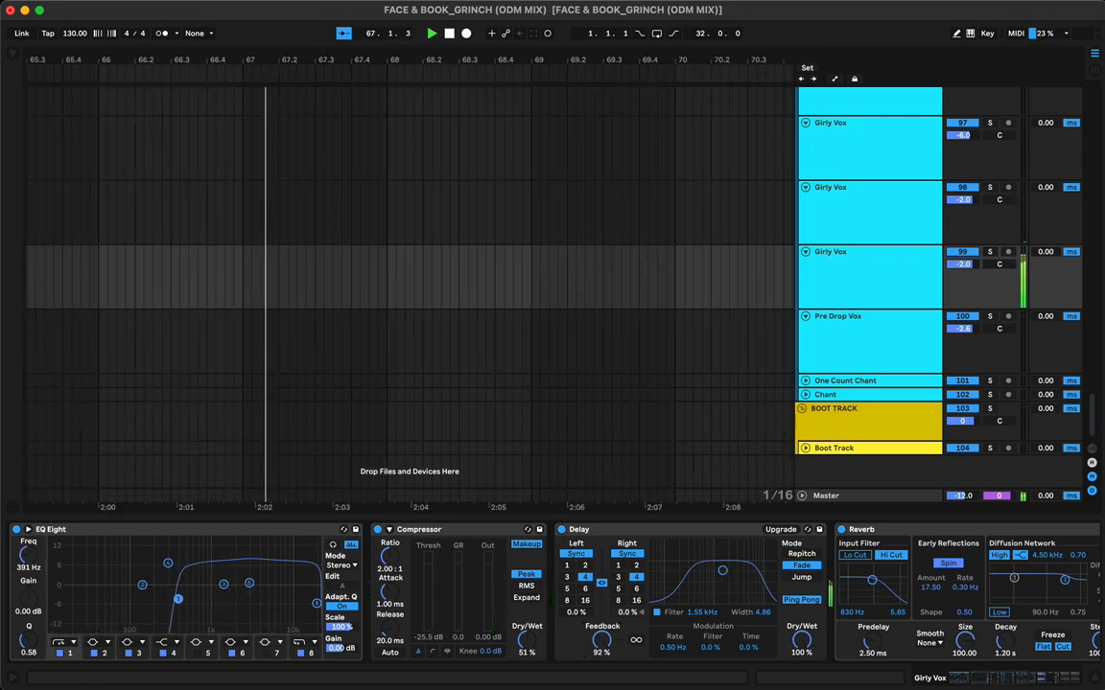
scroll(480, 379, "left", 10)
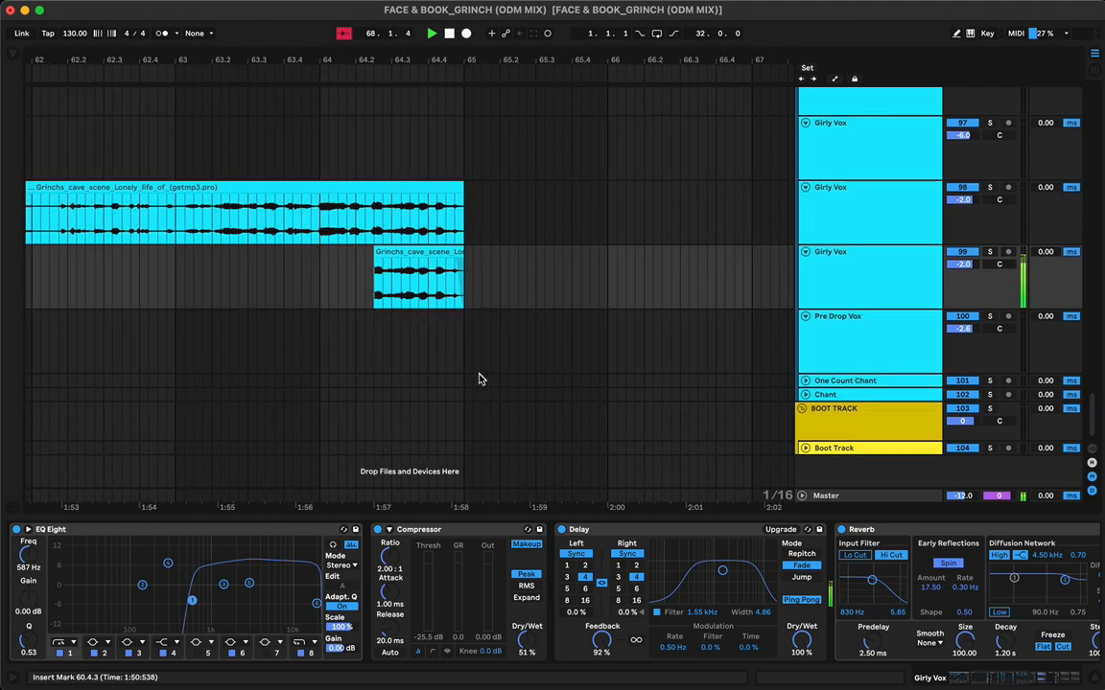
scroll(479, 379, "left", 3)
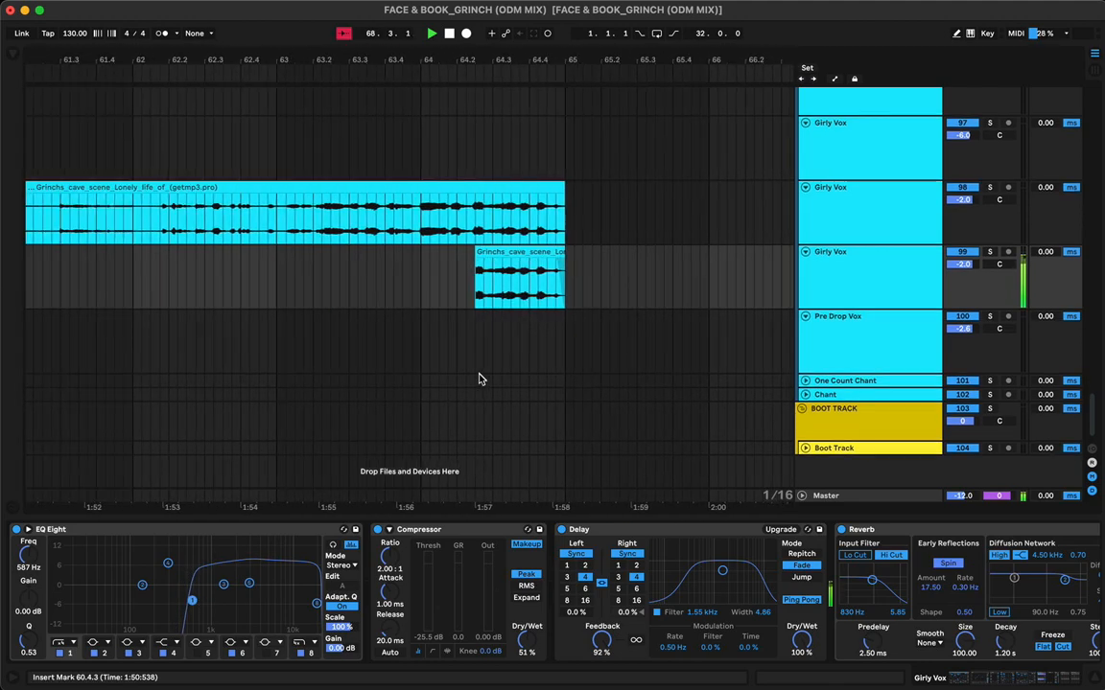
left_click(124, 293)
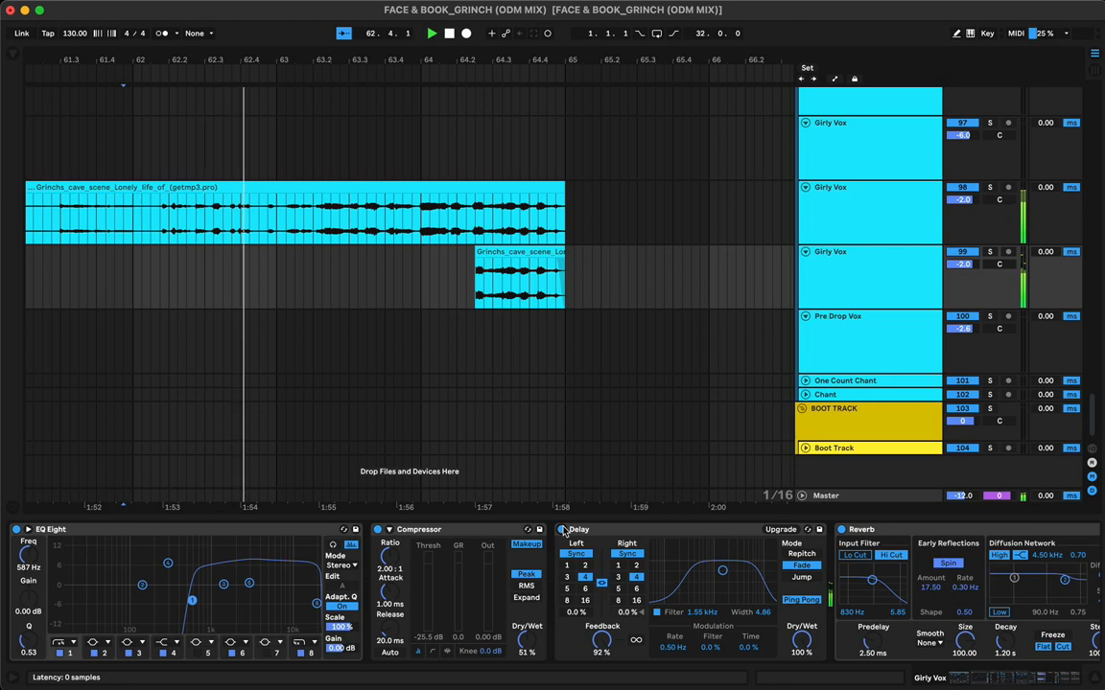
Lower the short duplicated vocal clip's gain to -0.71 dB and listen to its delay tail
double_click(501, 254)
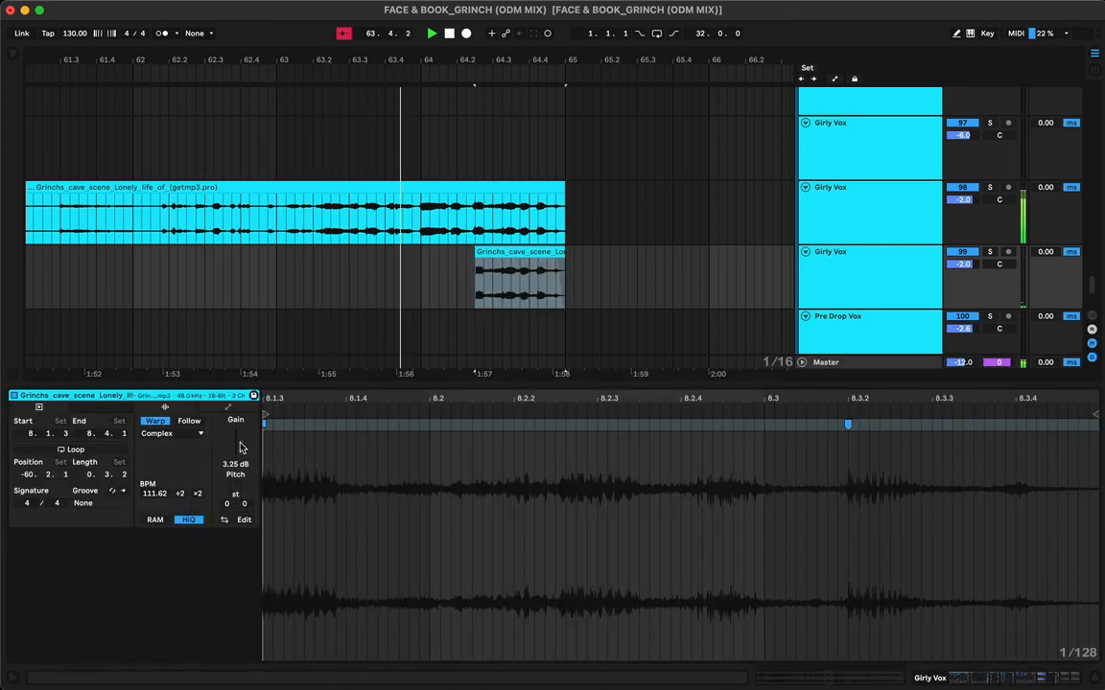
mouse_move(241, 447)
left_mouse_down()
mouse_move(240, 463)
mouse_move(241, 453)
left_mouse_up()
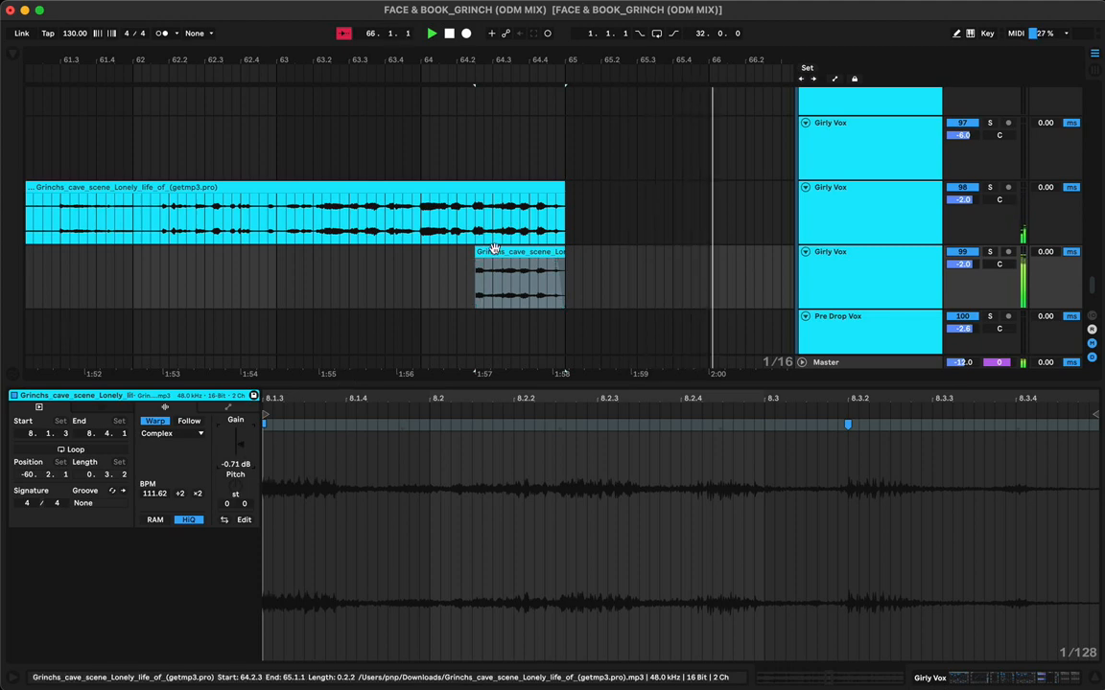
left_click_drag(532, 60, 450, 156)
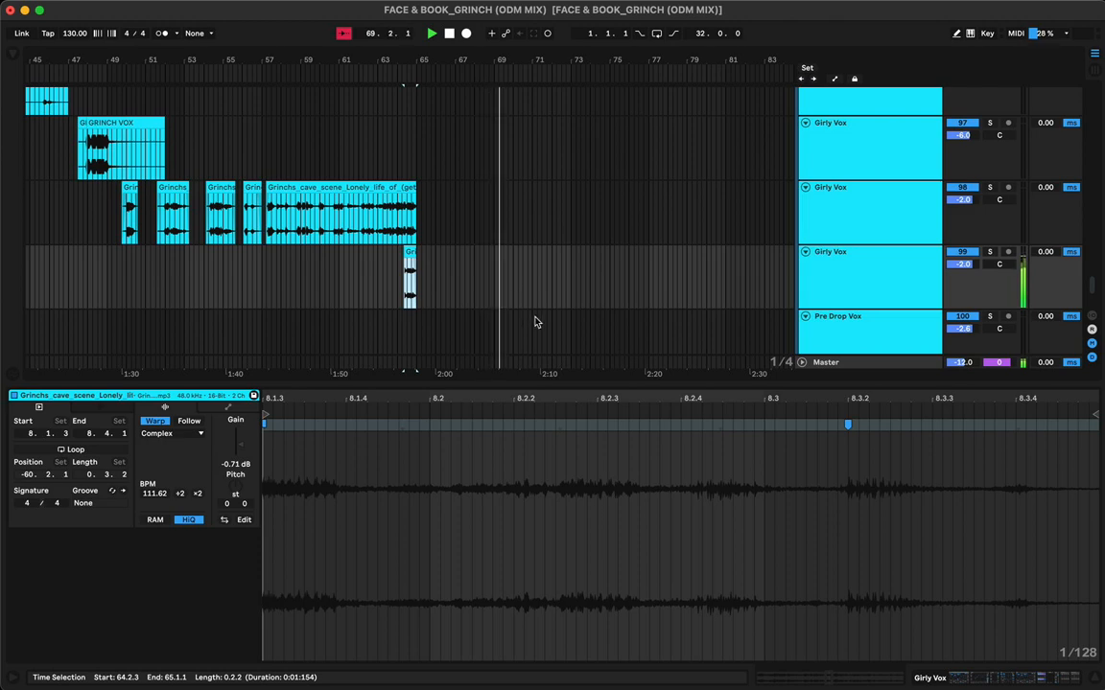
Set the duplicated Girly Vox track's Delay feedback to 72%
left_click(509, 386)
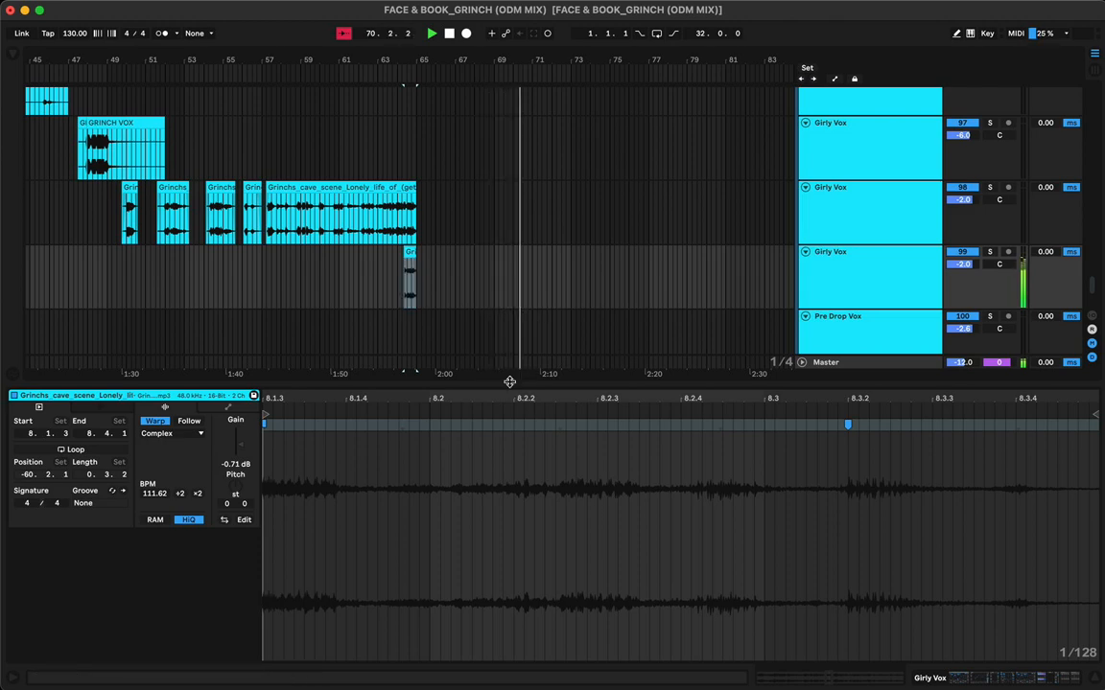
double_click(510, 383)
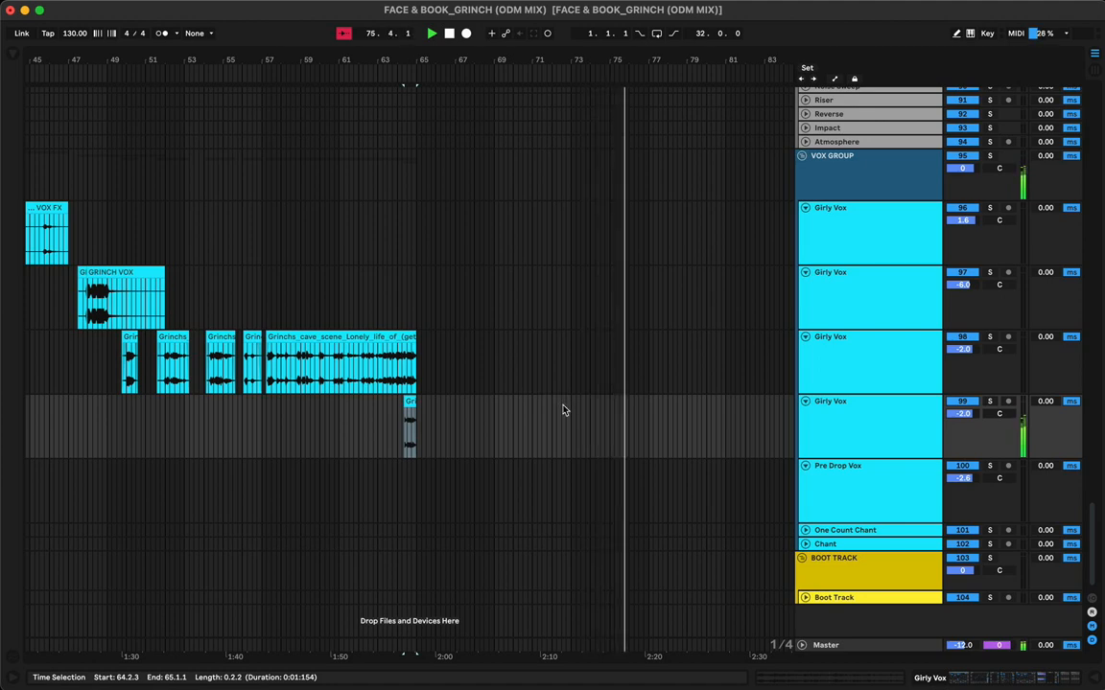
left_click(512, 422)
key("shift+Tab")
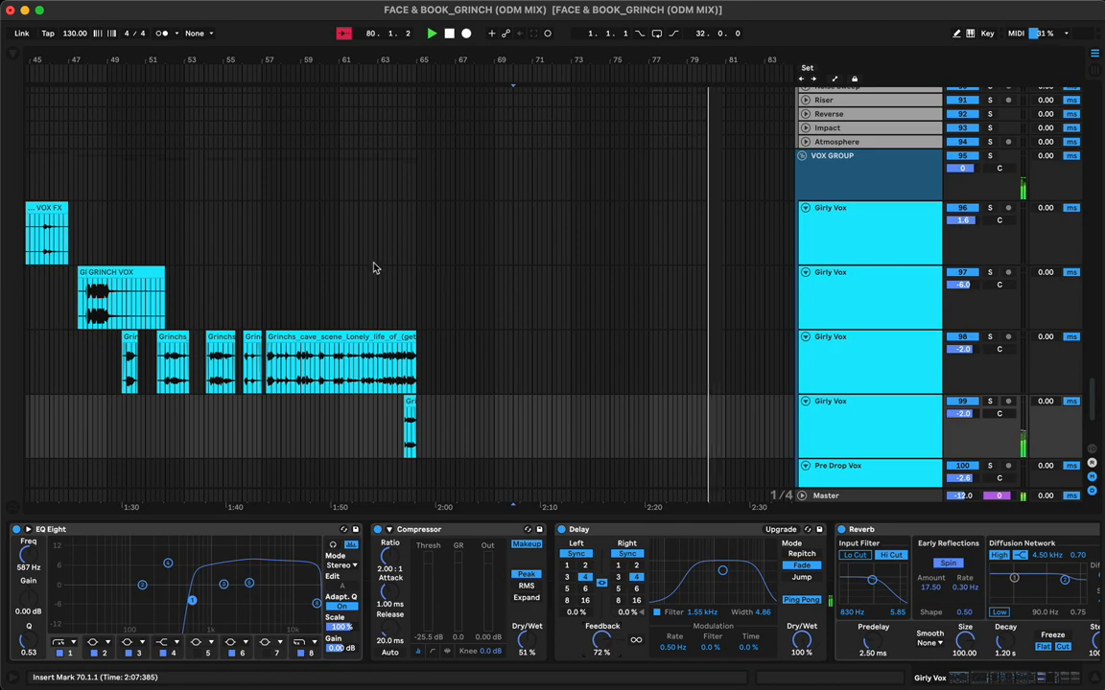
Play the breakdown from bar 48 and review the existing clips in the FX group
left_click(291, 283)
scroll(384, 64, "down", 3)
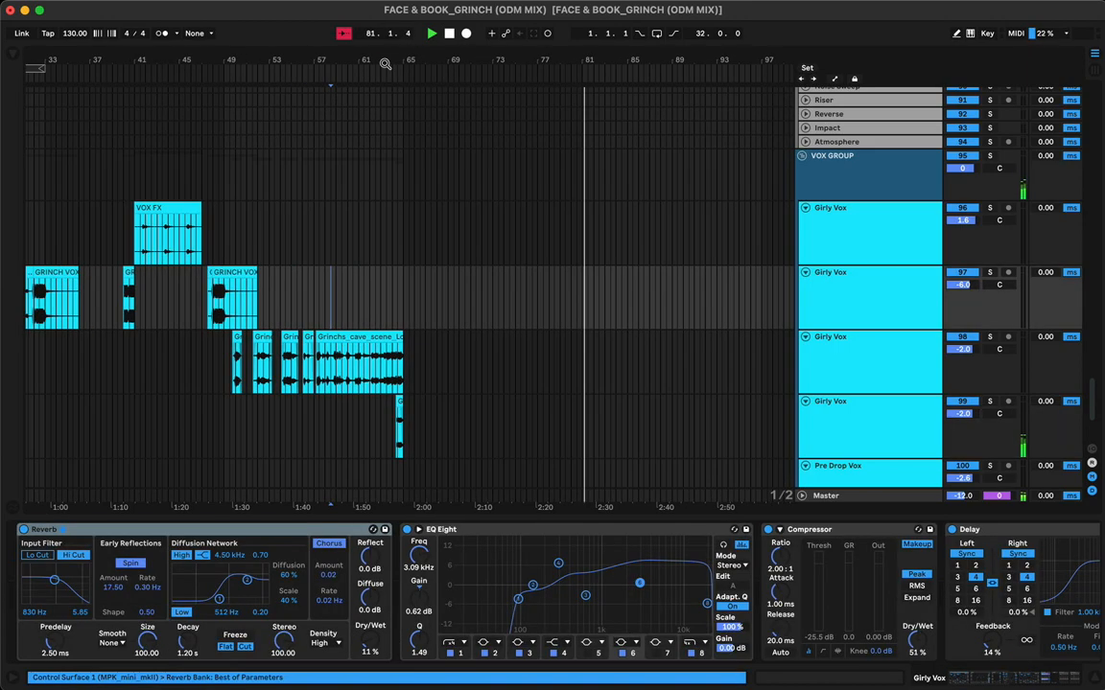
key("space")
left_click_drag(216, 254, 295, 290)
scroll(294, 289, "up", 5)
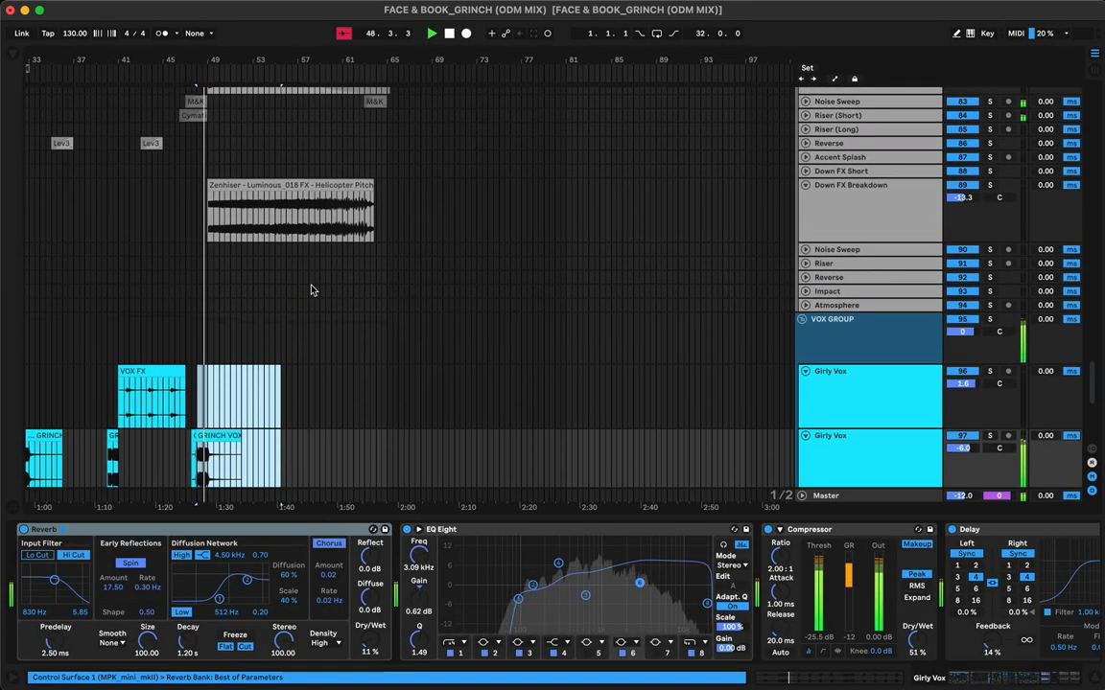
left_click(341, 291)
scroll(381, 256, "up", 5)
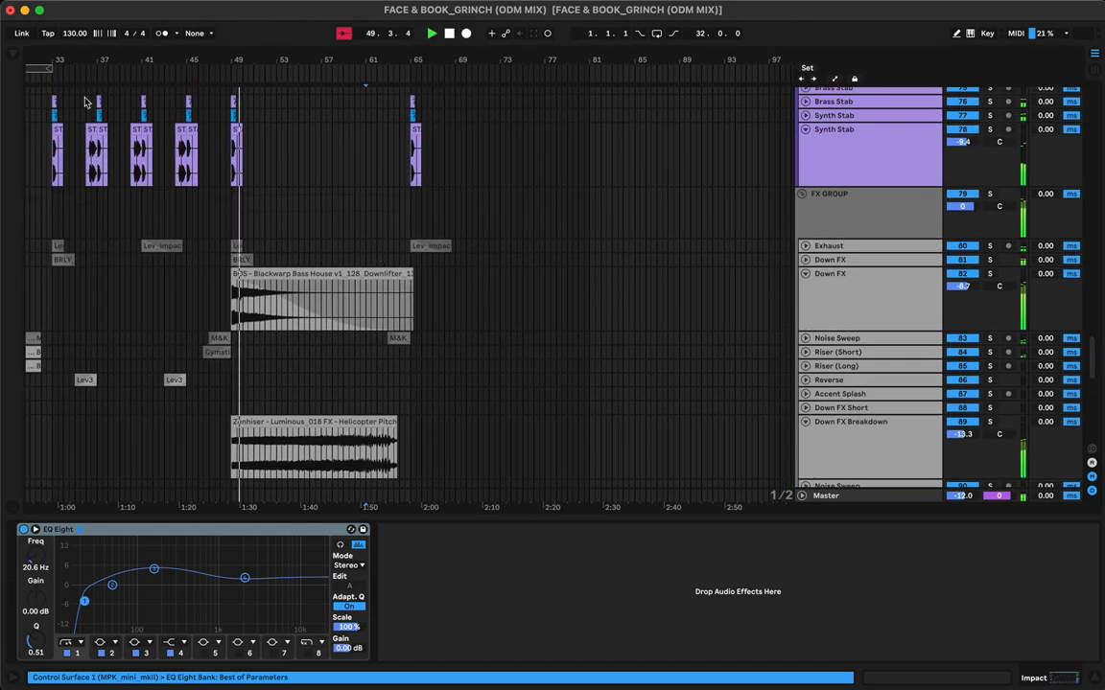
Search the FX x AMBIENCE sample folder for "down"
left_click(14, 59)
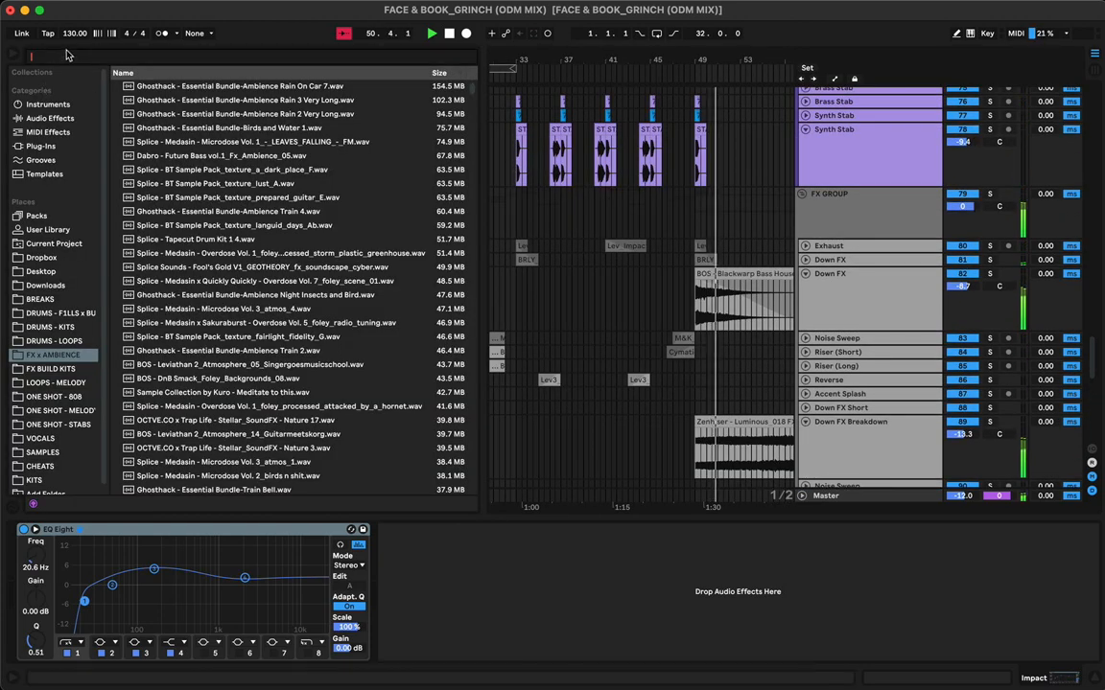
type("doiwn")
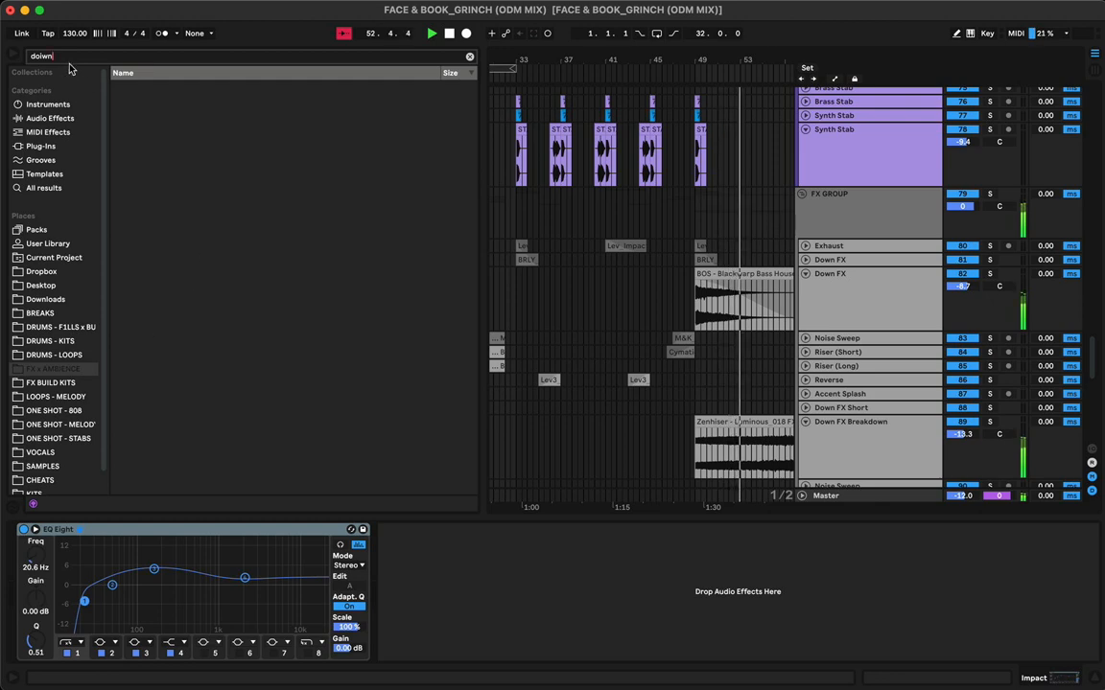
key("BackSpace")
key("BackSpace")
key("BackSpace")
type("wn")
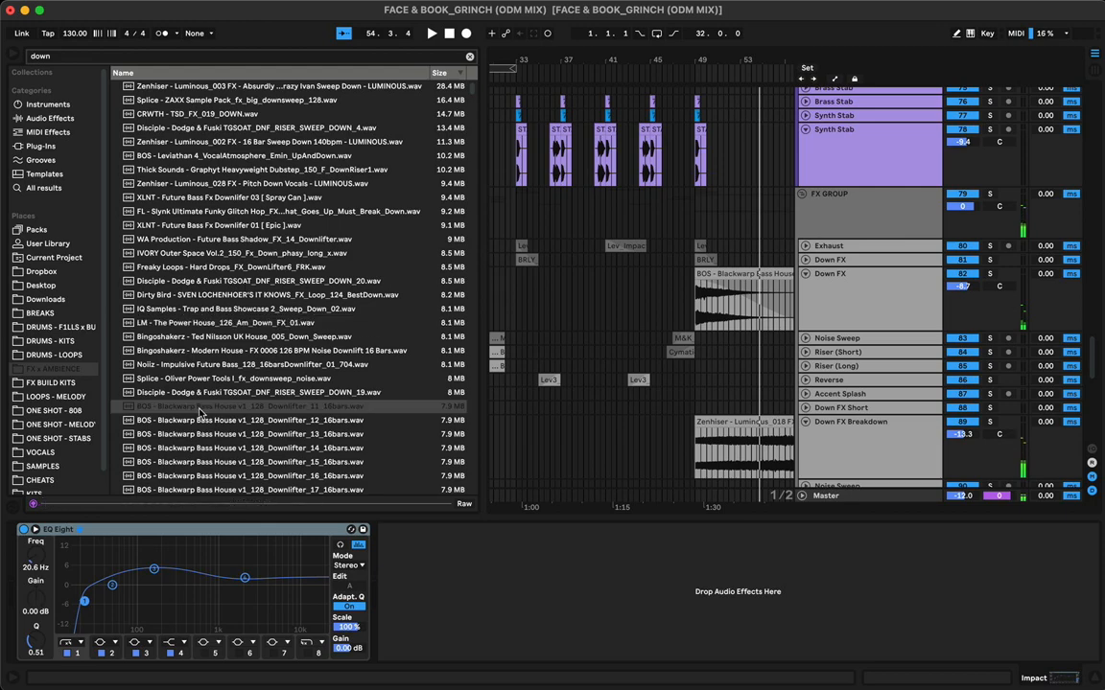
Place BOS - Blackwarp Dubstep & Riddim V1_Downlifter_140bpm_04_16bars.wav at bar 65 on the Down FX track and set its gain to -3.20 dB
scroll(200, 412, "down", 9)
scroll(200, 413, "down", 8)
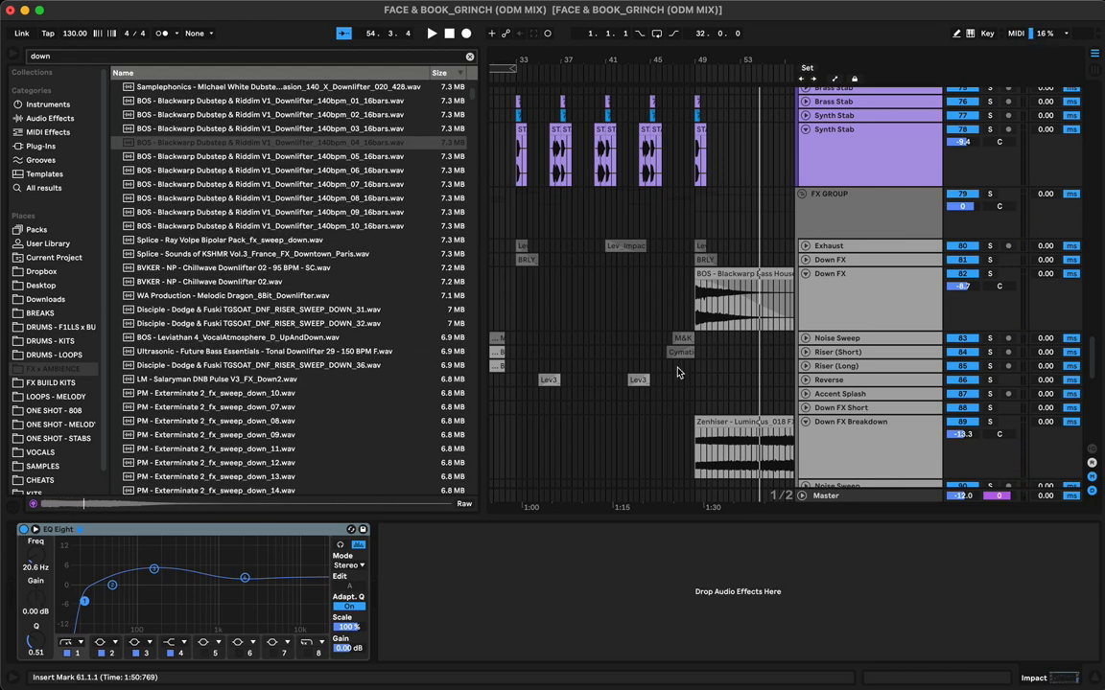
scroll(677, 373, "right", 5)
left_click_drag(203, 146, 671, 269)
key("space")
double_click(692, 267)
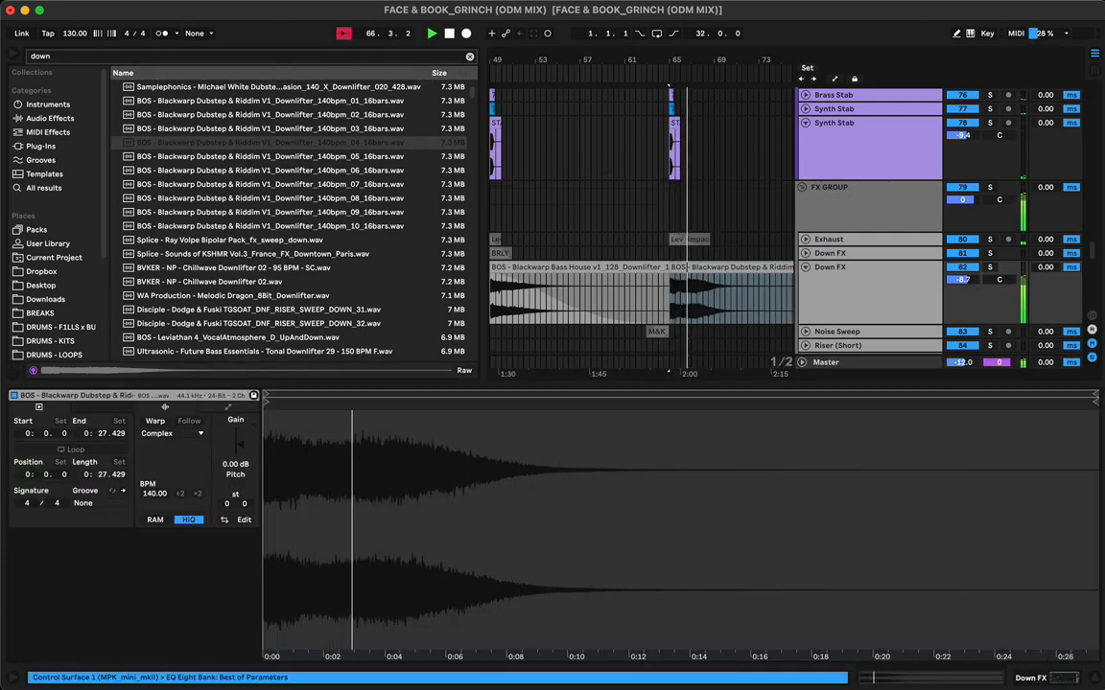
left_click_drag(233, 443, 233, 461)
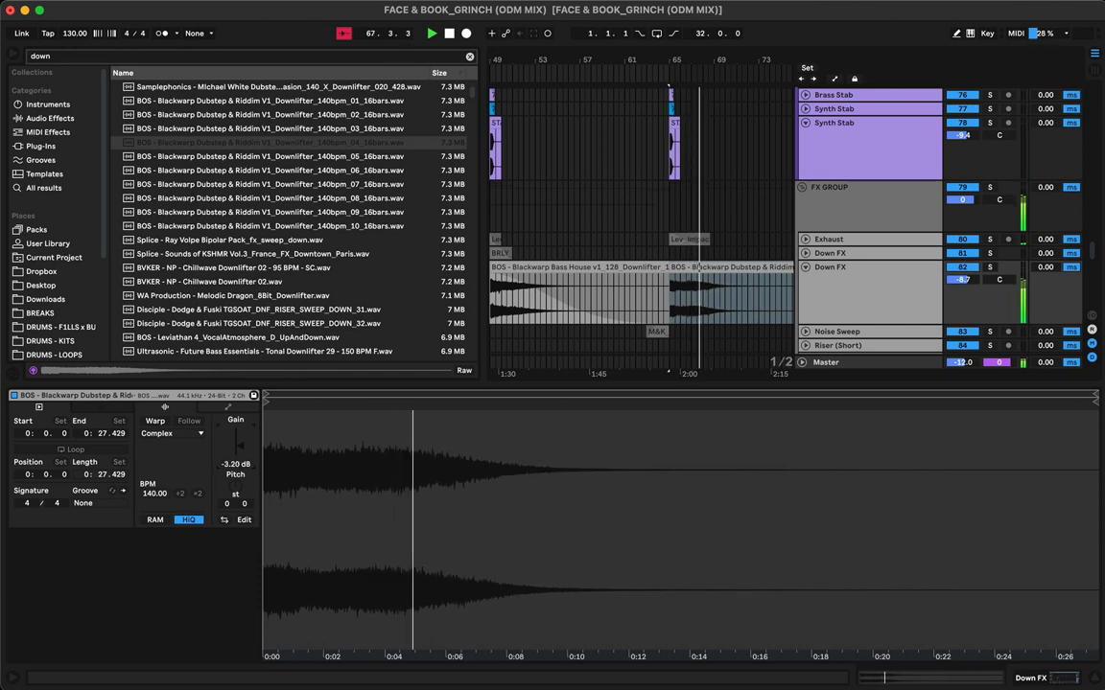
Preview alternative sweep-down samples, including the Disciple - Dodge & Fuski TGSOAT sweeps 31 and 36
left_click(234, 242)
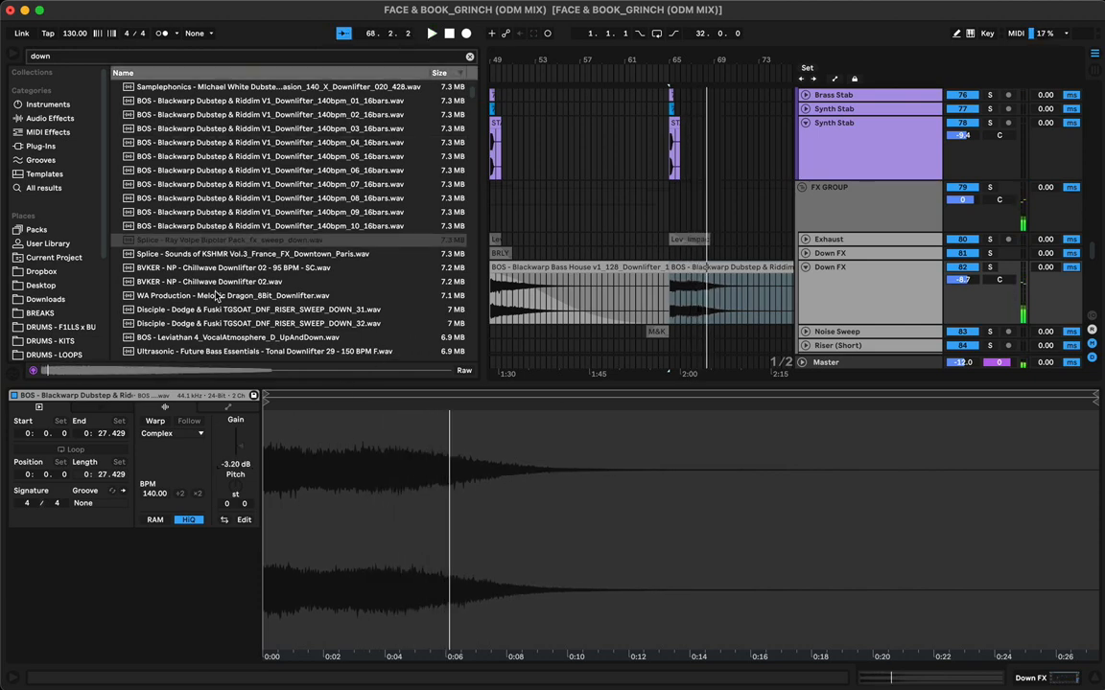
left_click(211, 351)
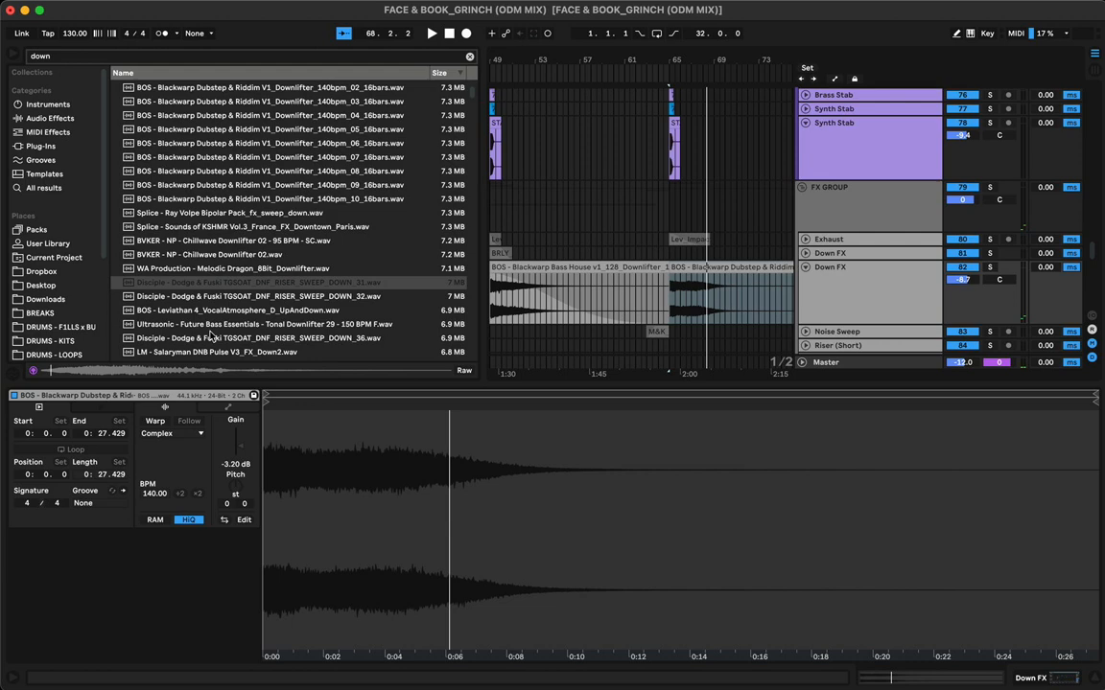
left_click(211, 342)
scroll(211, 343, "down", 4)
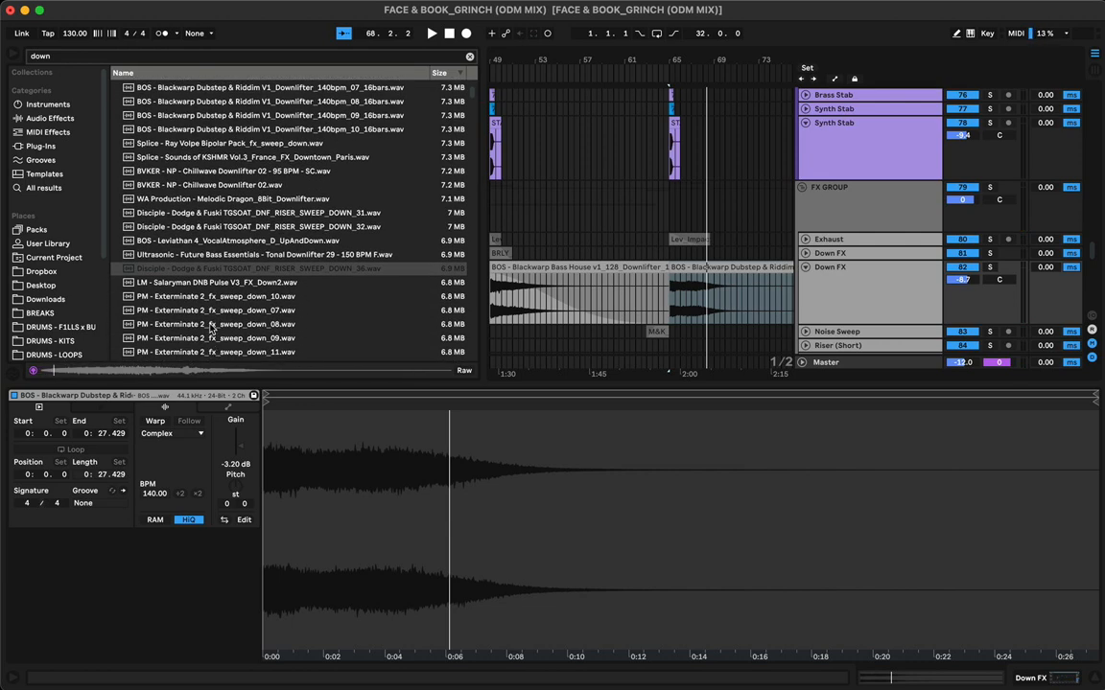
Replace the downlifter at bar 65 with Disciple - Dodge & Fuski TGSOAT_DNF_RISER_SWEEP_DOWN_36.wav, unwarped, at -4.39 dB gain
left_click_drag(174, 272, 671, 288)
left_click(154, 421)
key("space")
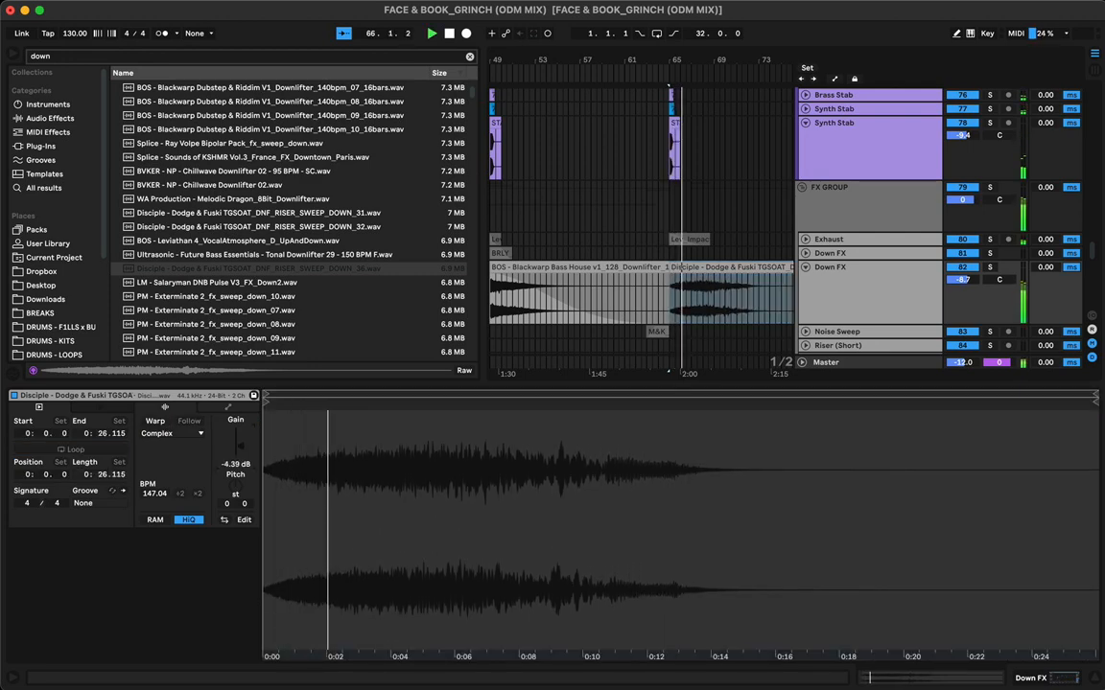
left_click(725, 209)
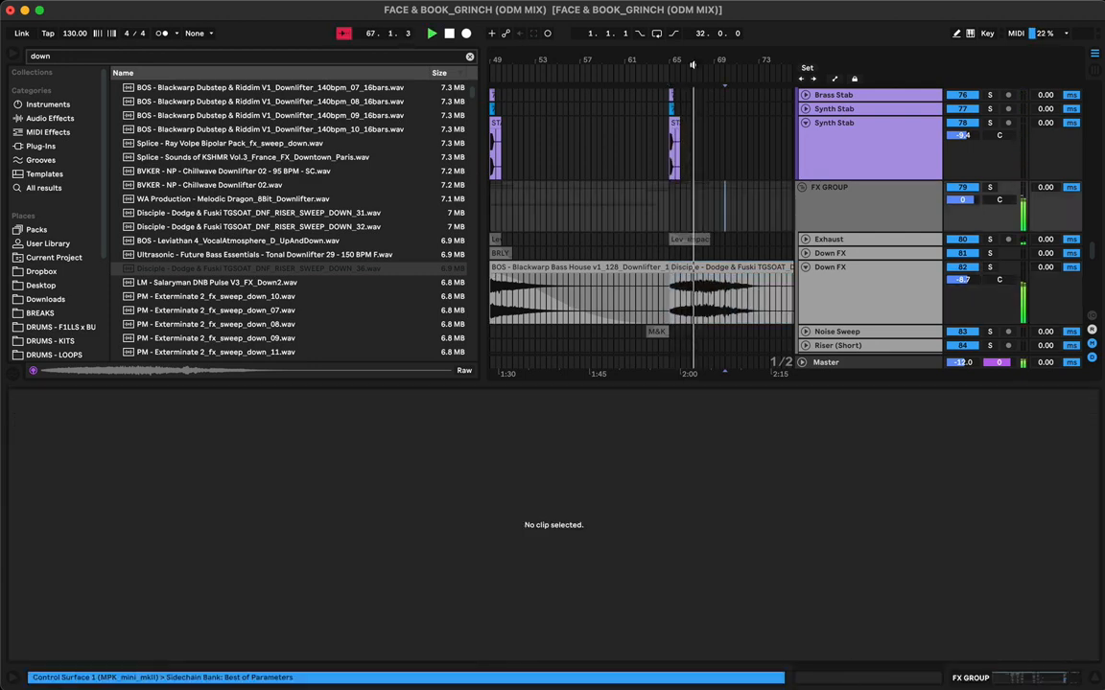
scroll(679, 235, "right", 4)
scroll(679, 236, "down", 5)
scroll(679, 236, "left", 3)
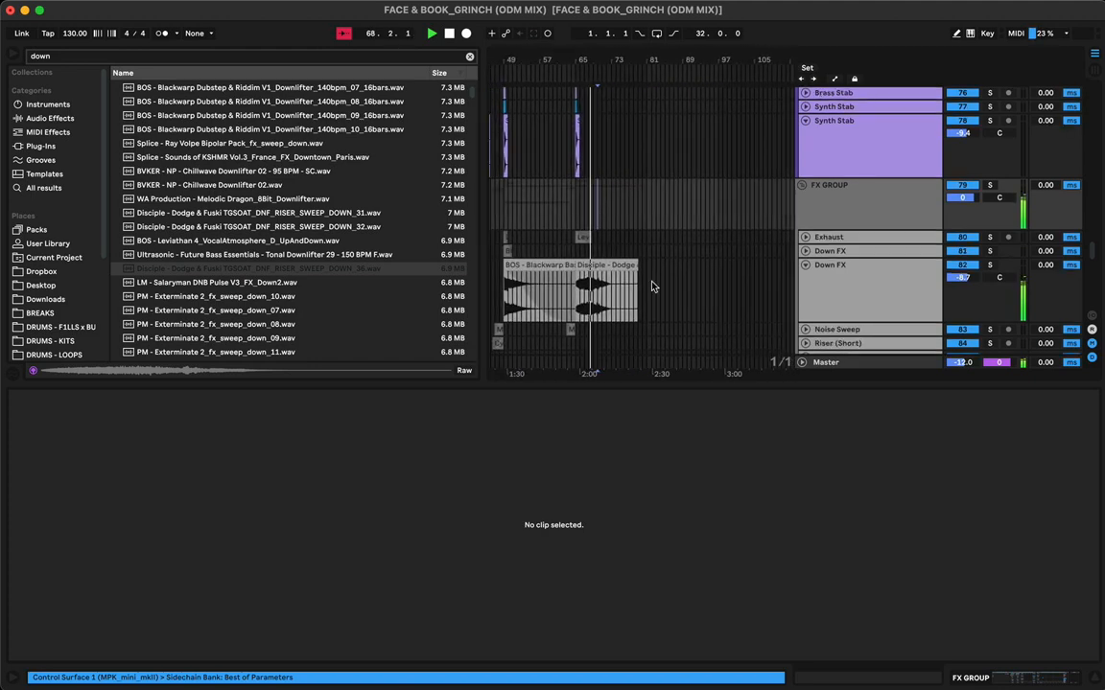
Give the sweep-down clip at bar 65 on the Down FX track a long fade-out starting around bar 71
left_click_drag(637, 276, 601, 275)
left_click(643, 193)
Copy the two BBH_SFX riser clips from the Riser (Short) and Riser (Long) tracks to bars 72 to 80
scroll(643, 197, "down", 5)
scroll(642, 196, "left", 2)
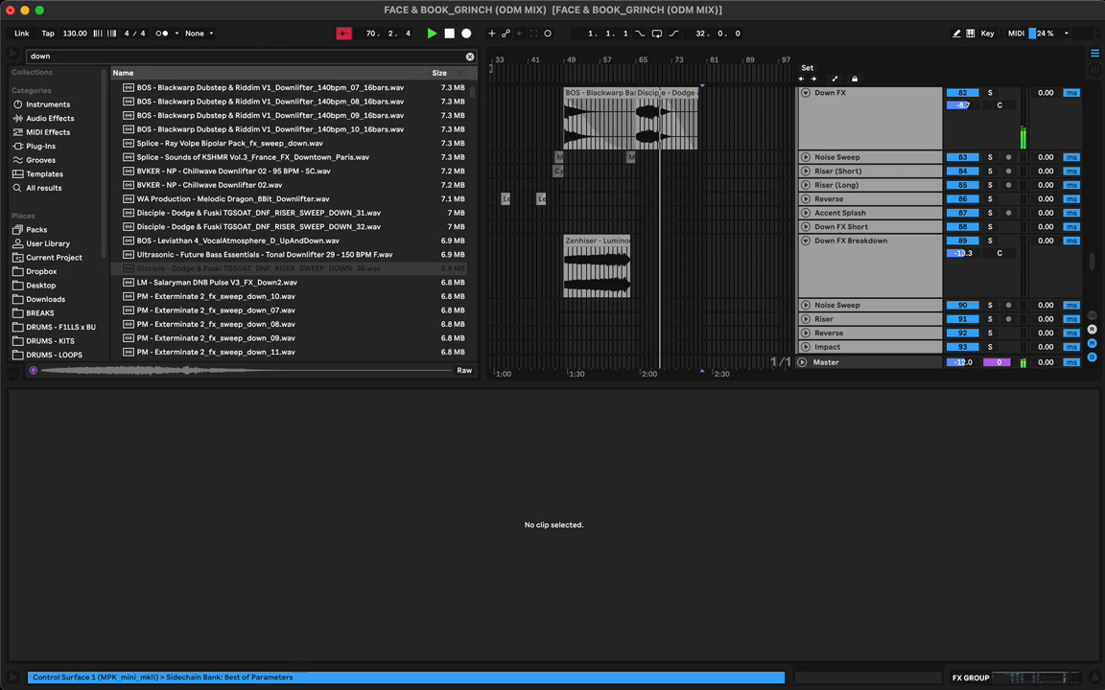
scroll(530, 186, "left", 3)
scroll(530, 186, "up", 2)
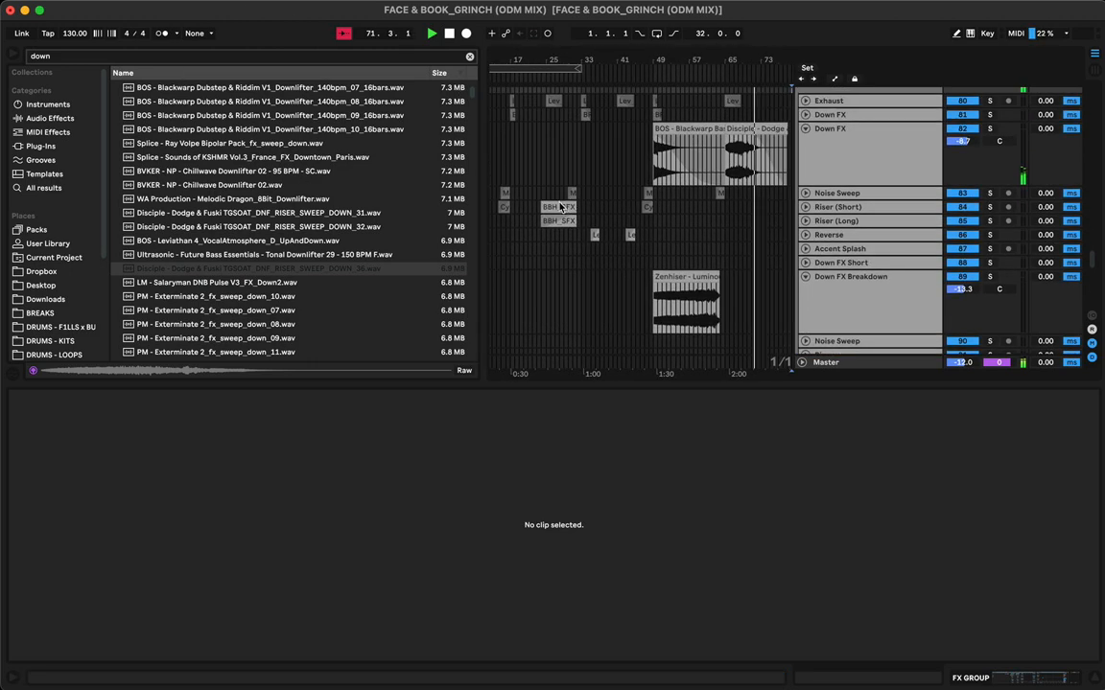
left_click(561, 206)
left_click(561, 221, "shift")
scroll(729, 230, "right", 2)
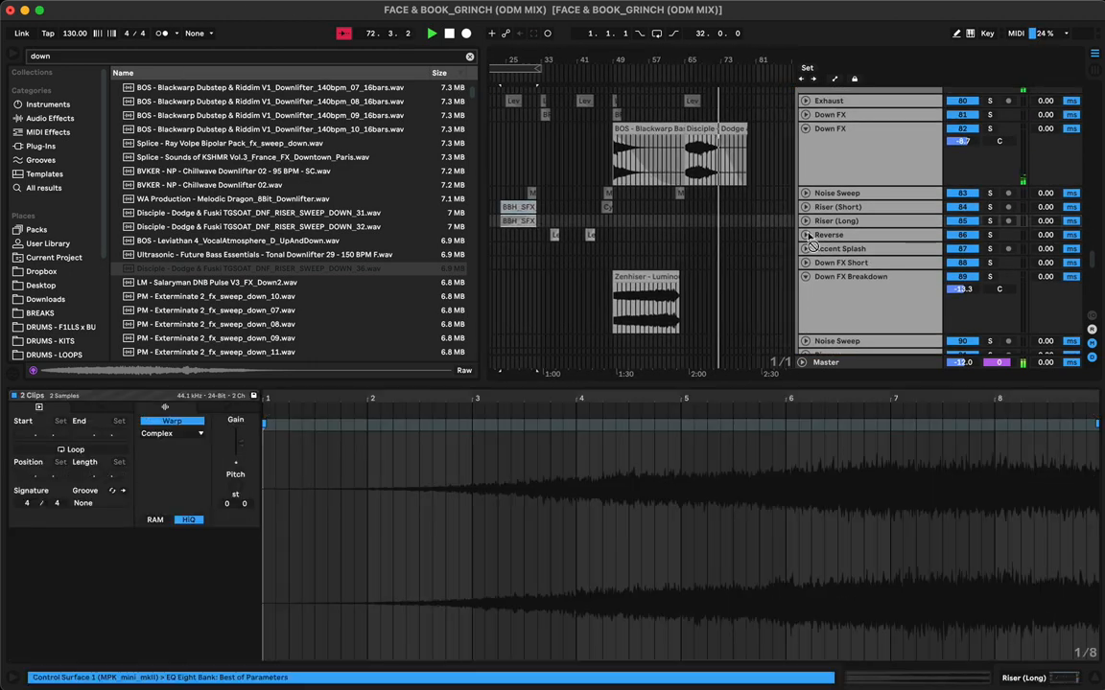
left_click_drag(812, 247, 684, 213)
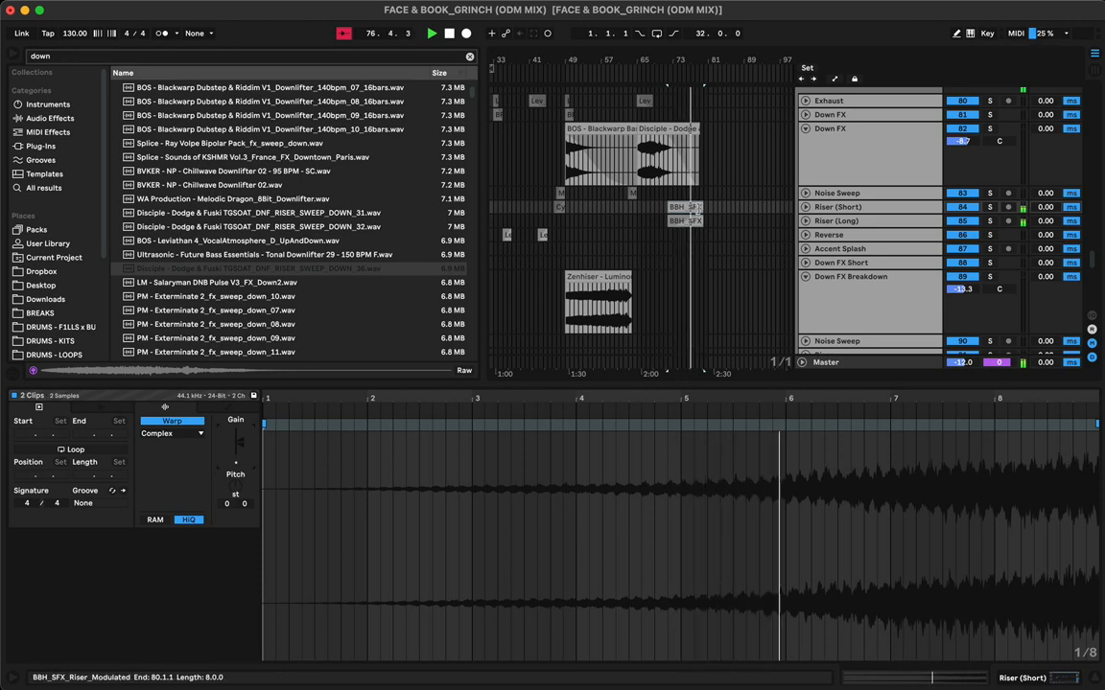
Search the FX x AMBIENCE sample folder for "riser"
left_click(72, 58)
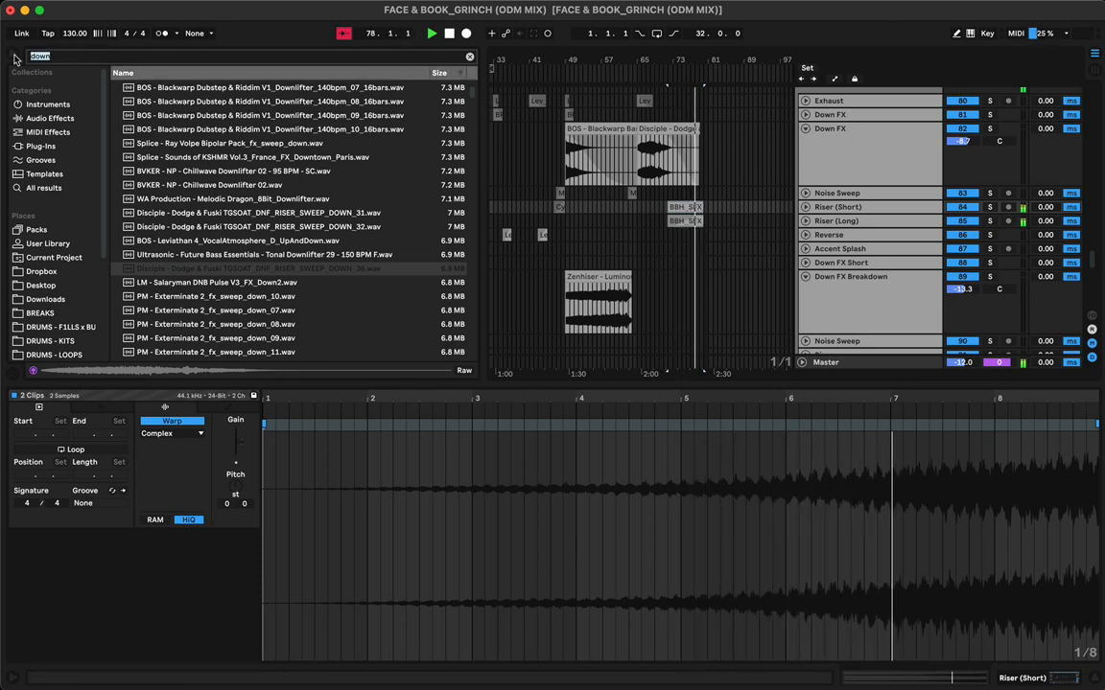
type("riser")
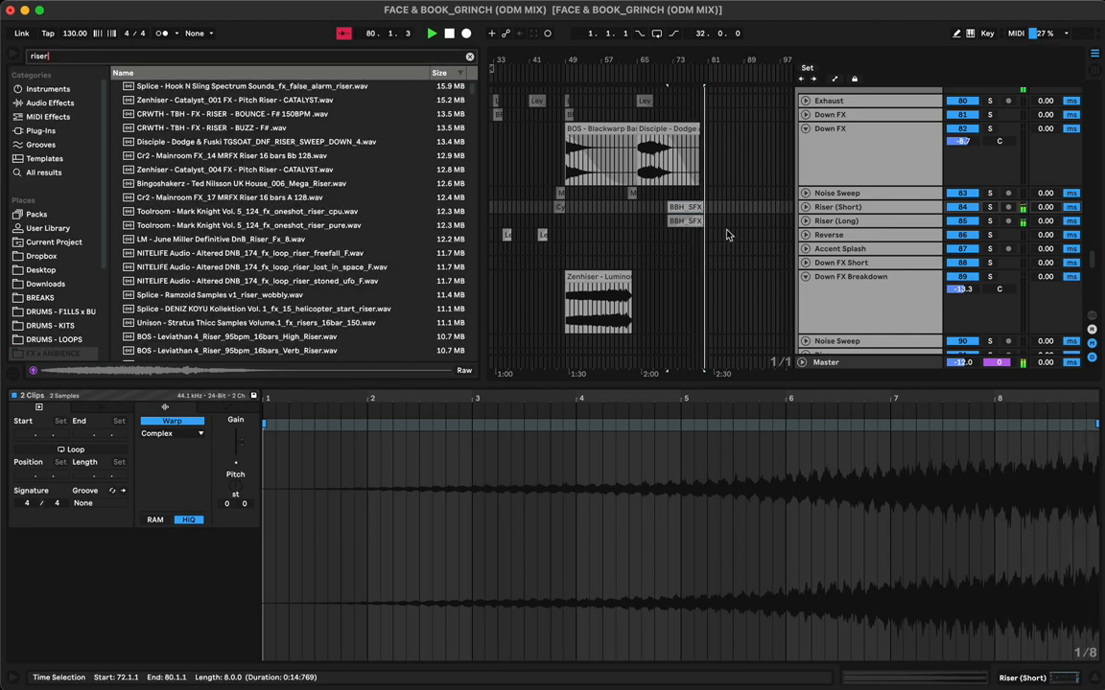
Copy the M&K_fx_riser_04_SHORT clip just before bar 65 on the Noise Sweep track to bar 78
left_click(632, 216)
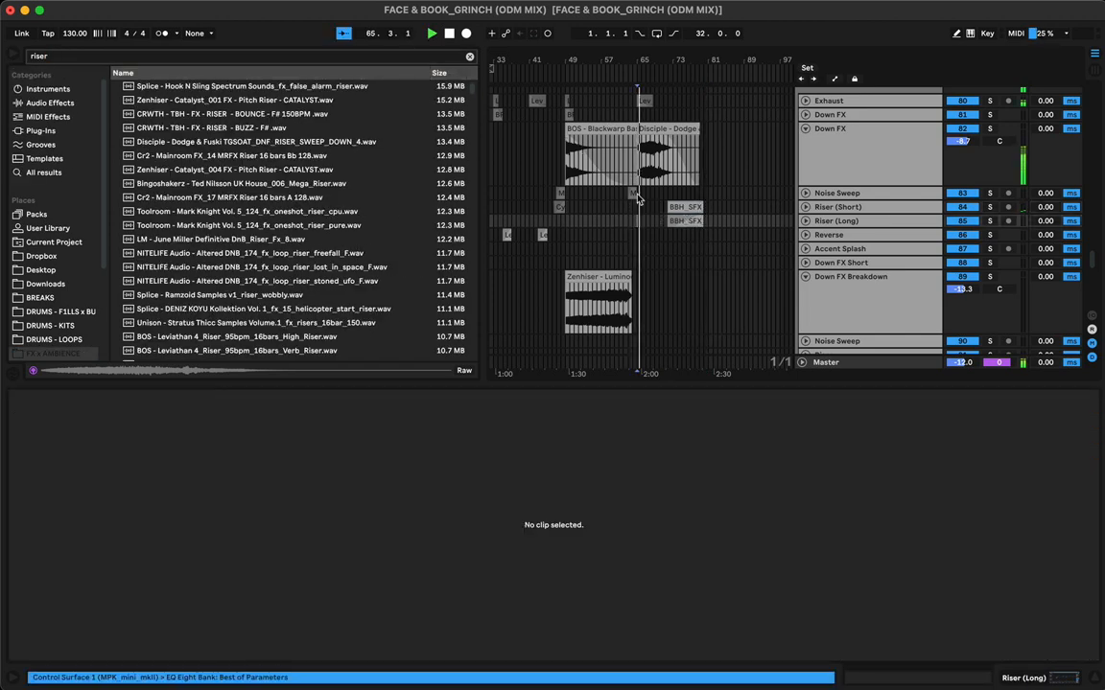
scroll(645, 251, "up", 2)
left_click(632, 255)
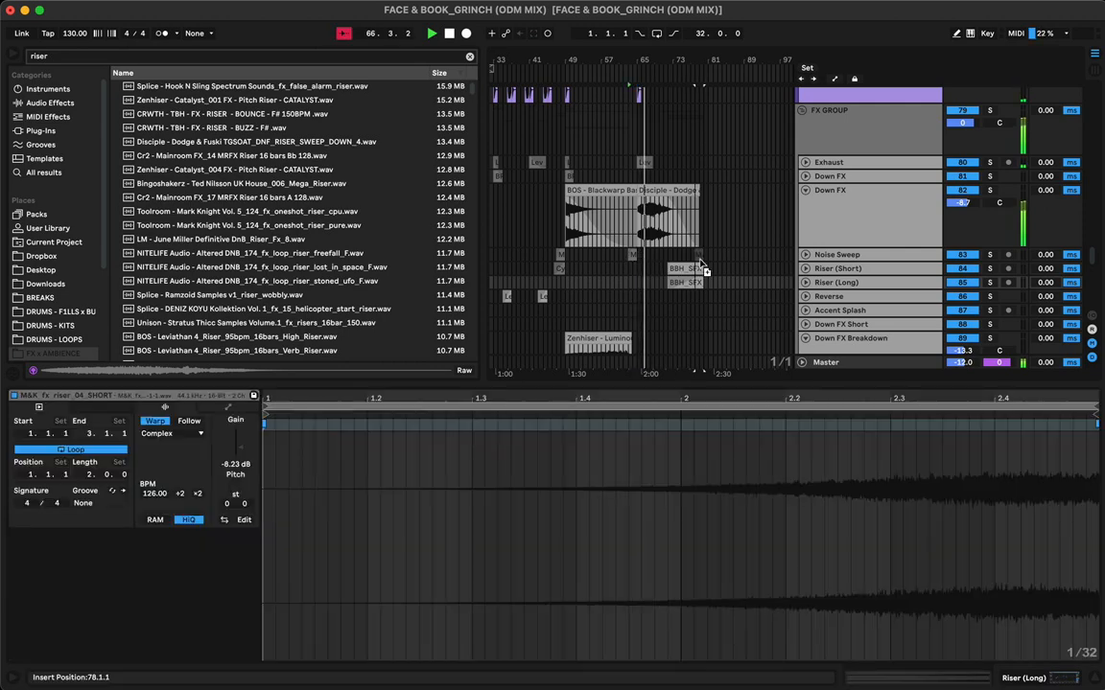
scroll(702, 207, "up", 3)
scroll(703, 208, "up", 3)
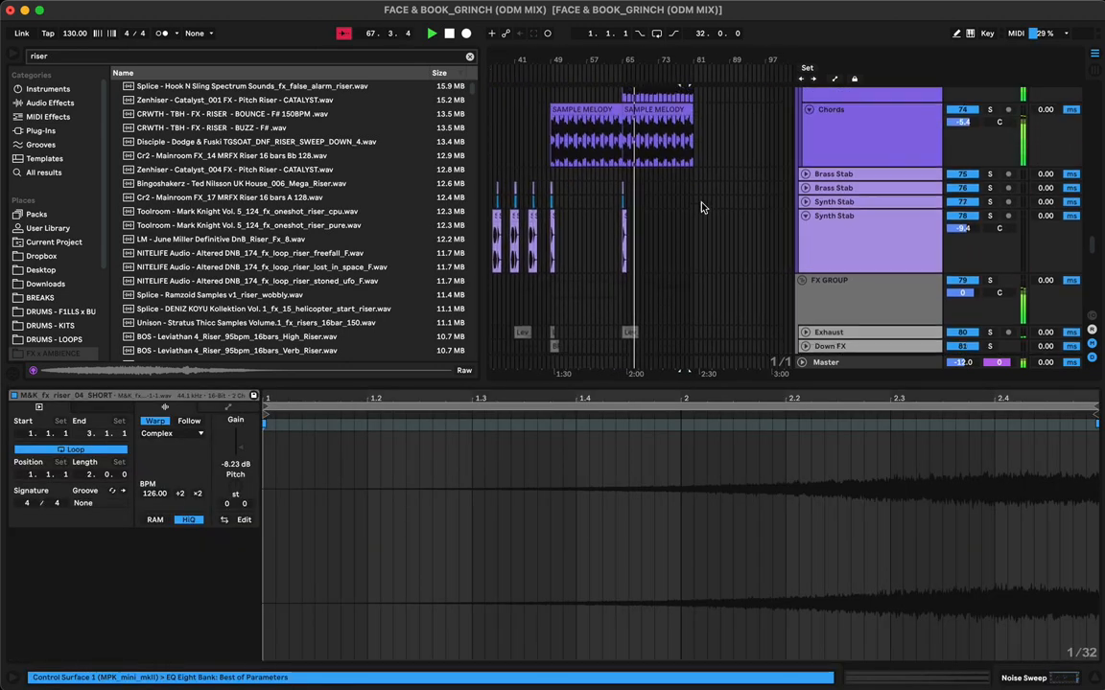
scroll(687, 323, "down", 5)
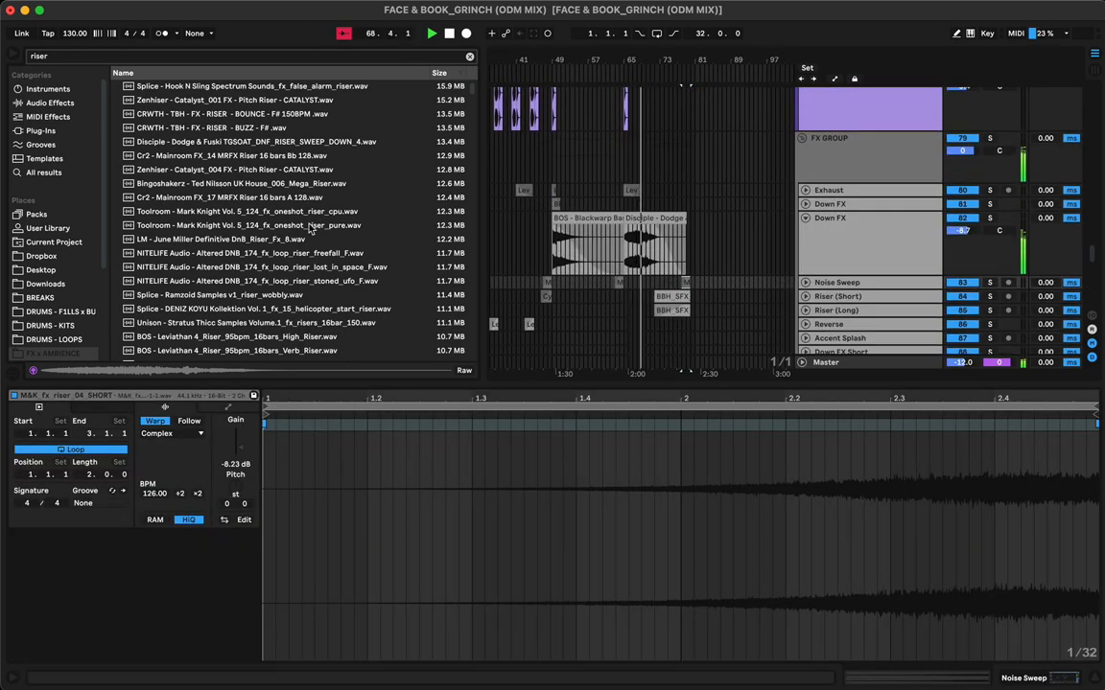
Search the samples for "riser 132" and preview the Amethyst, UK Bass & Garage, Cymatics Omega and Noiiz Abstract Trap risers
left_click(59, 57)
type("1")
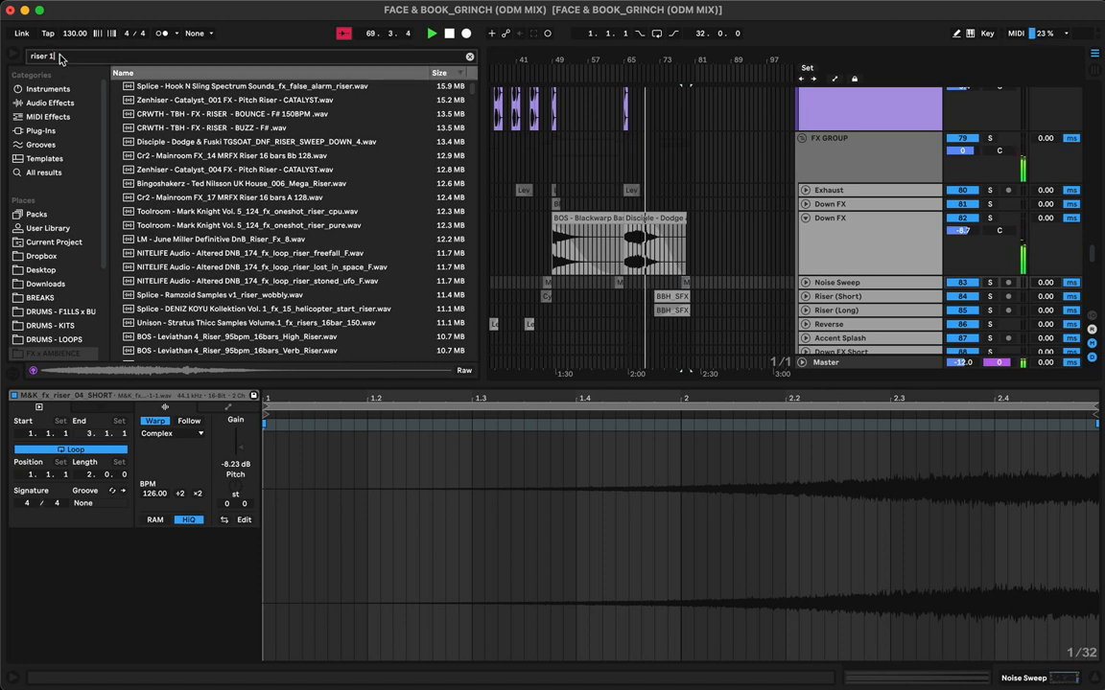
type("32")
left_click(199, 115)
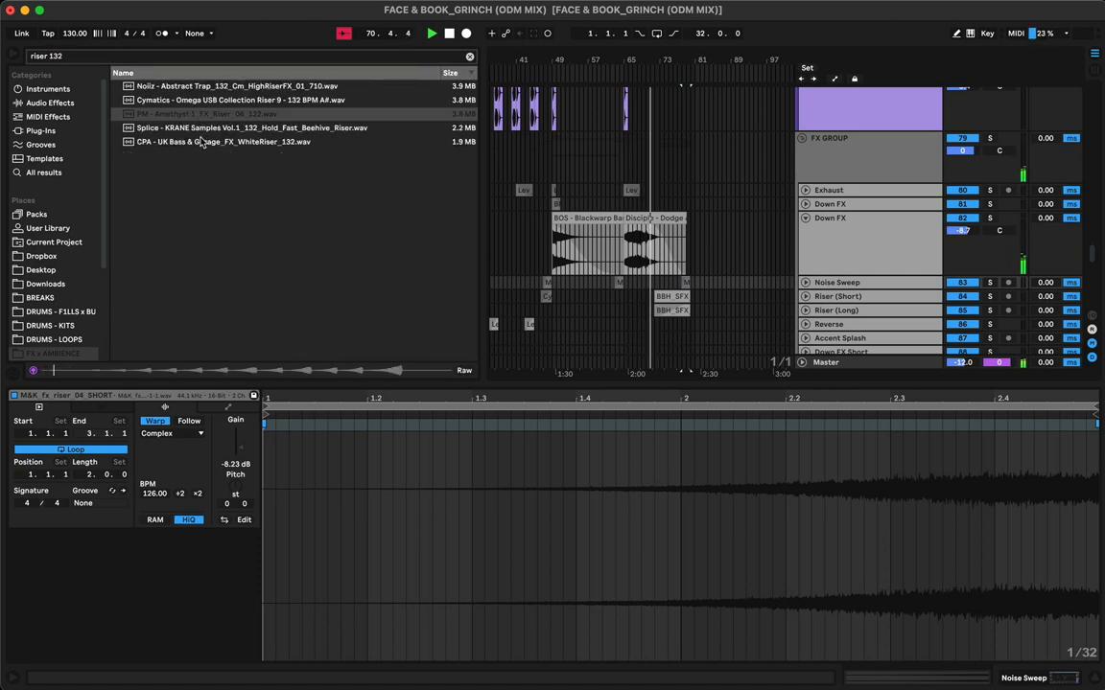
left_click(201, 142)
left_click(215, 101)
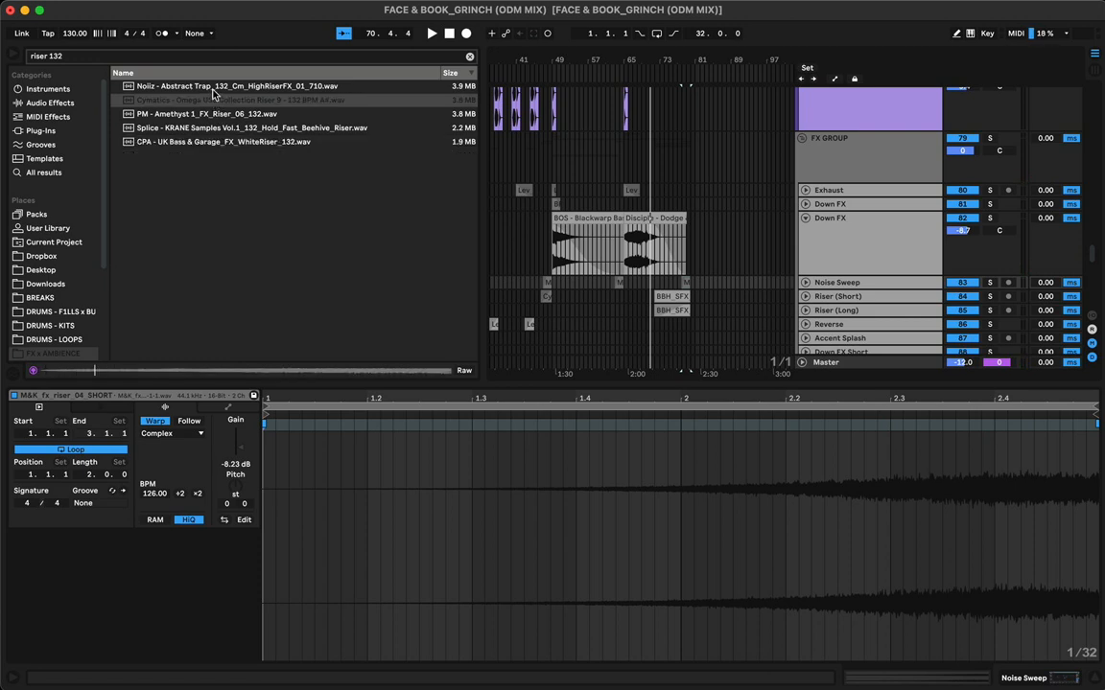
left_click(212, 88)
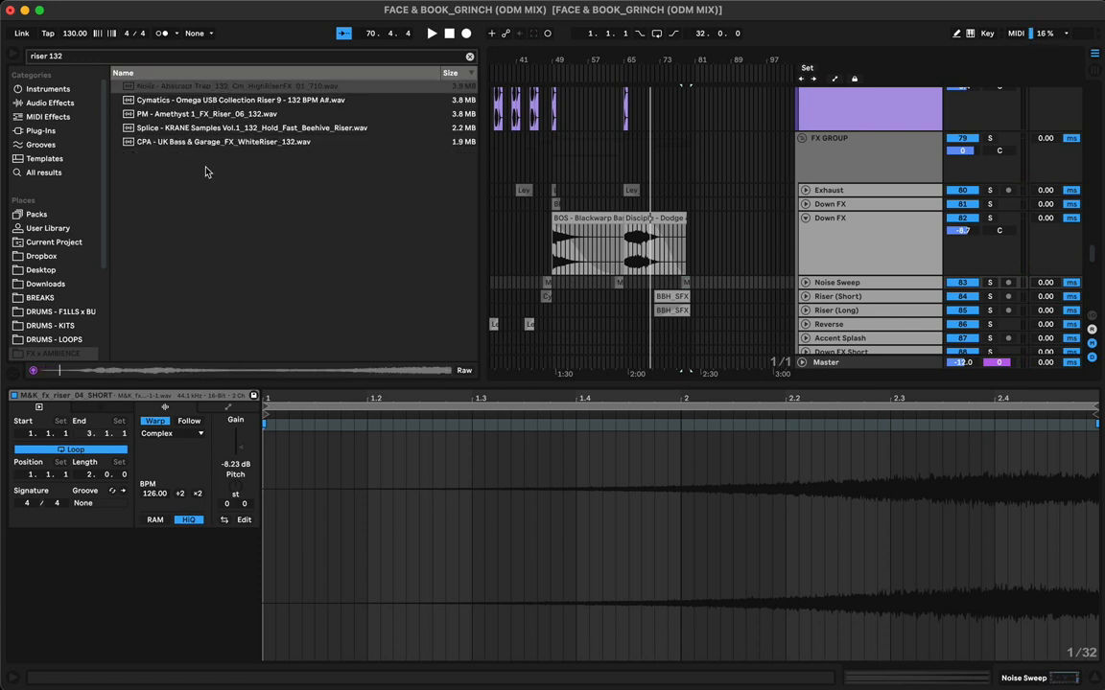
left_click(232, 115)
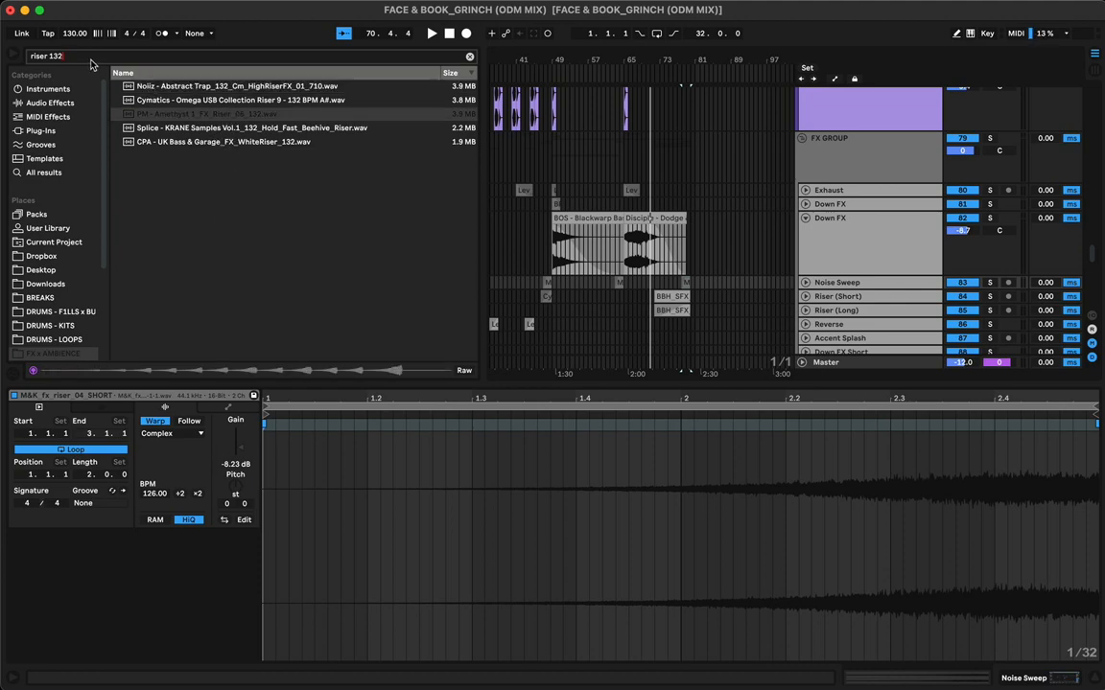
Search the samples for "riser 130" and preview candidates including the Moonboy, AudeoBox Kaleidoscope and BOS WhiteNoise_Riser_20 samples
type("0")
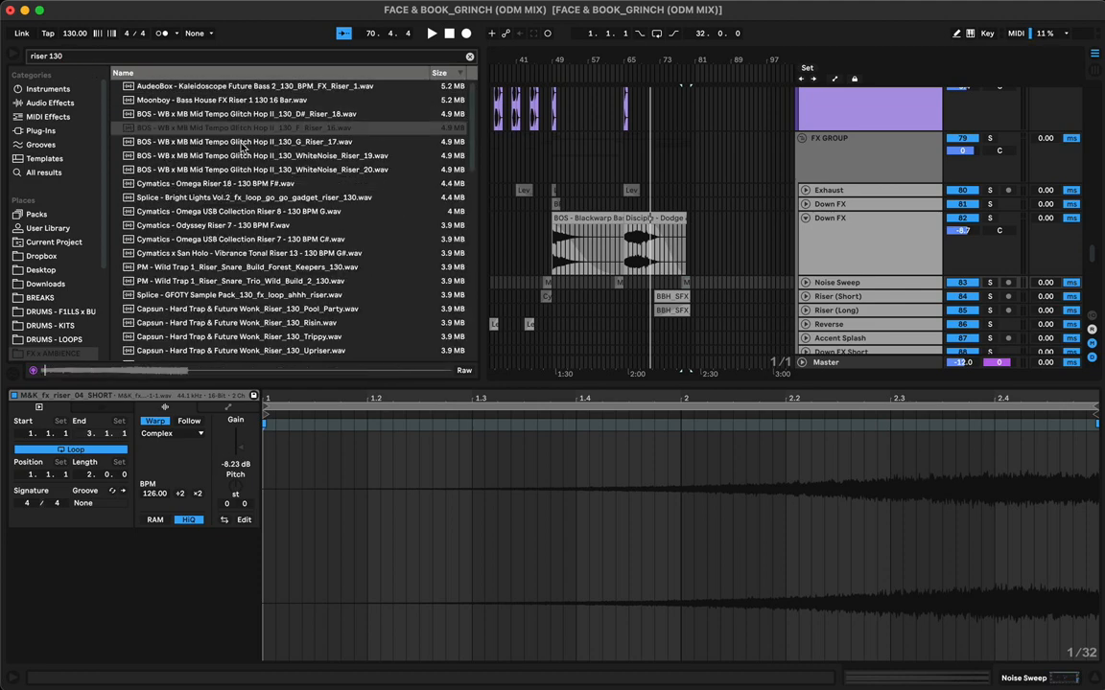
left_click(227, 96)
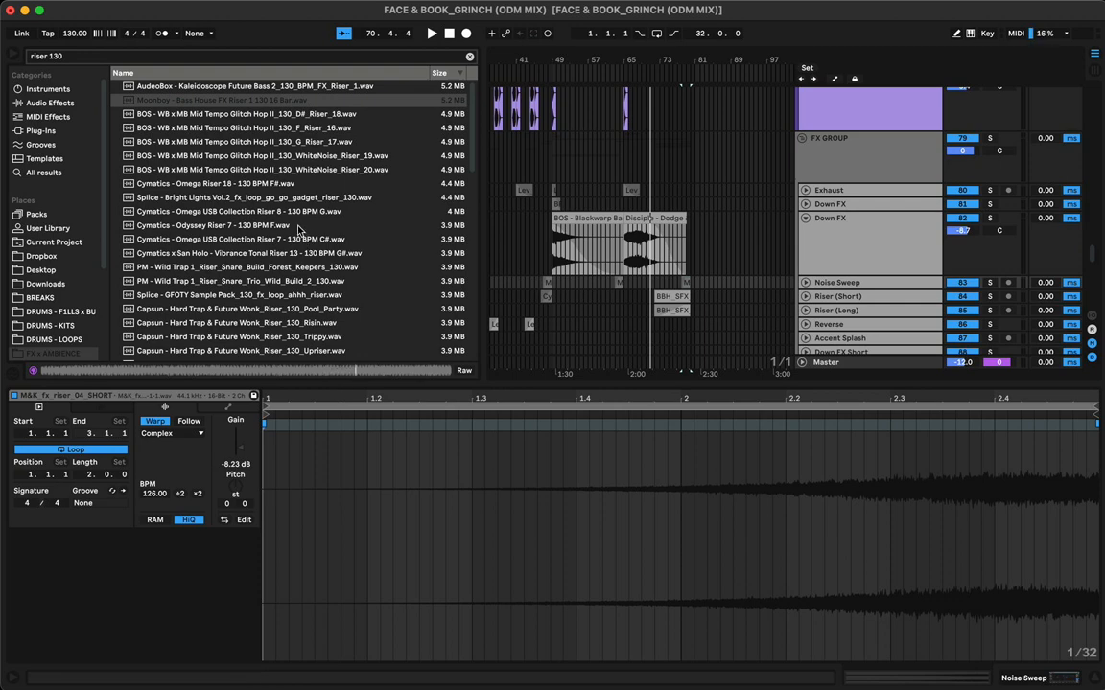
left_click(228, 86)
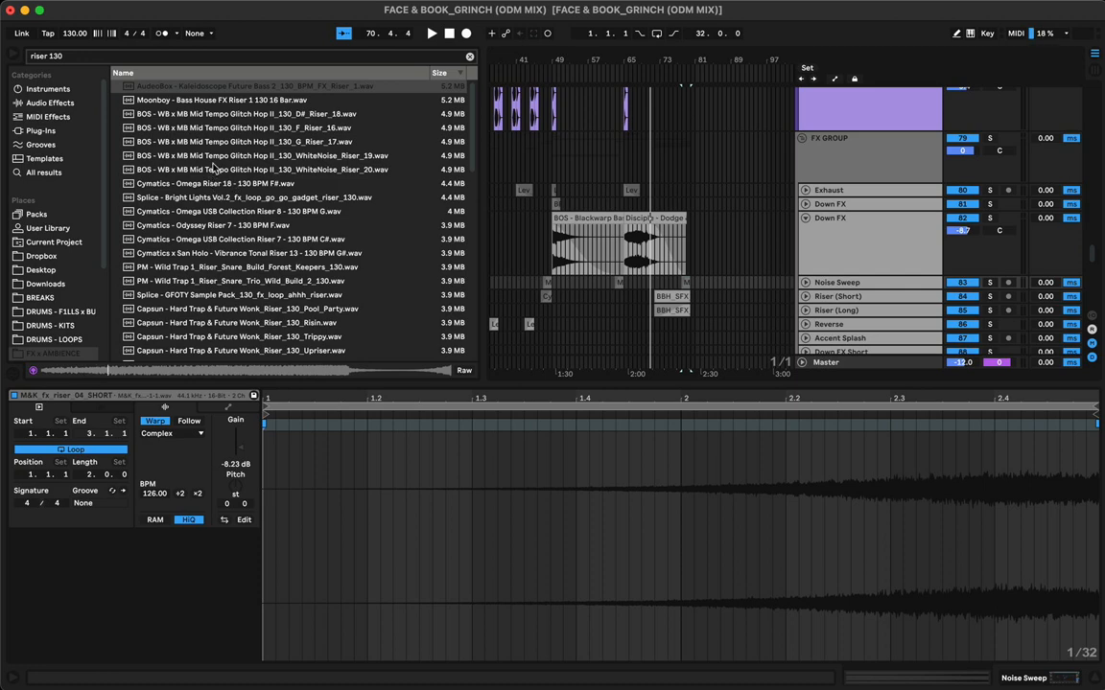
left_click(215, 169)
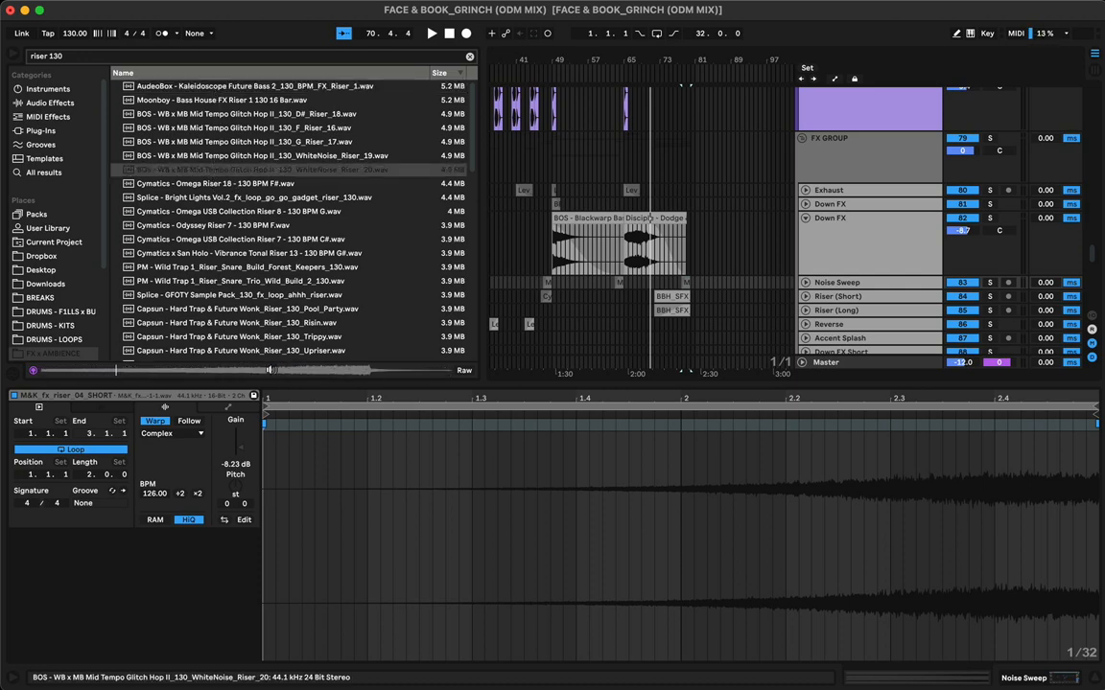
Place AudeoBox - Kaleidoscope Future Bass 2_130_BPM_FX_Riser_1.wav at bar 72 on the Reverse track with clip looping off
left_click(195, 86)
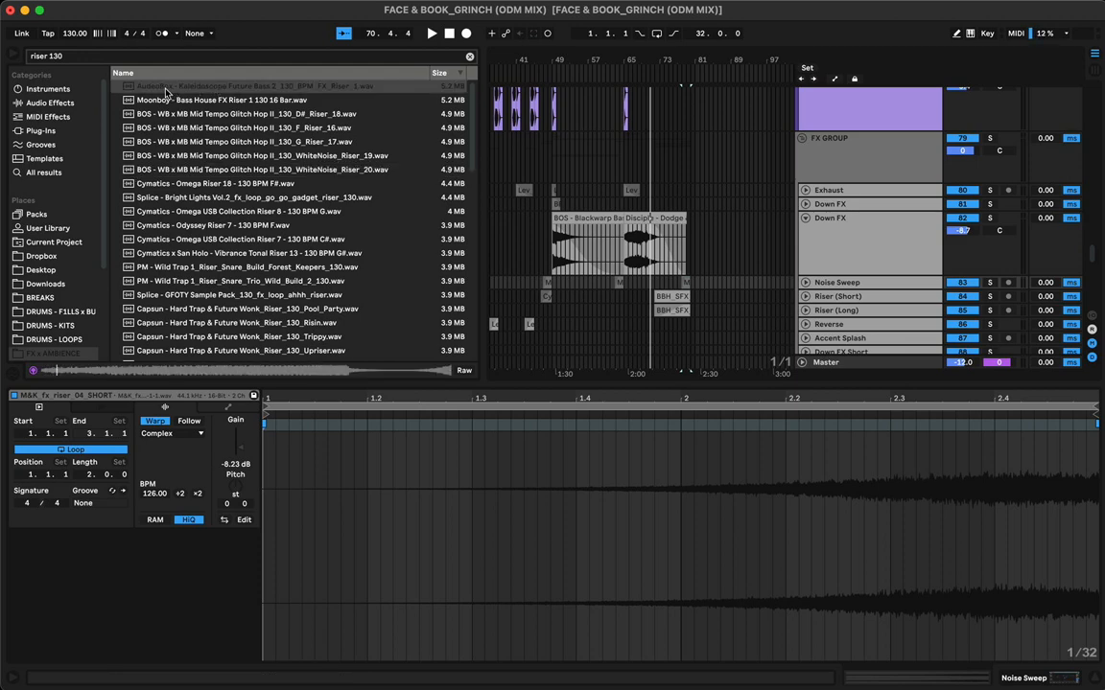
left_click_drag(625, 325, 656, 319)
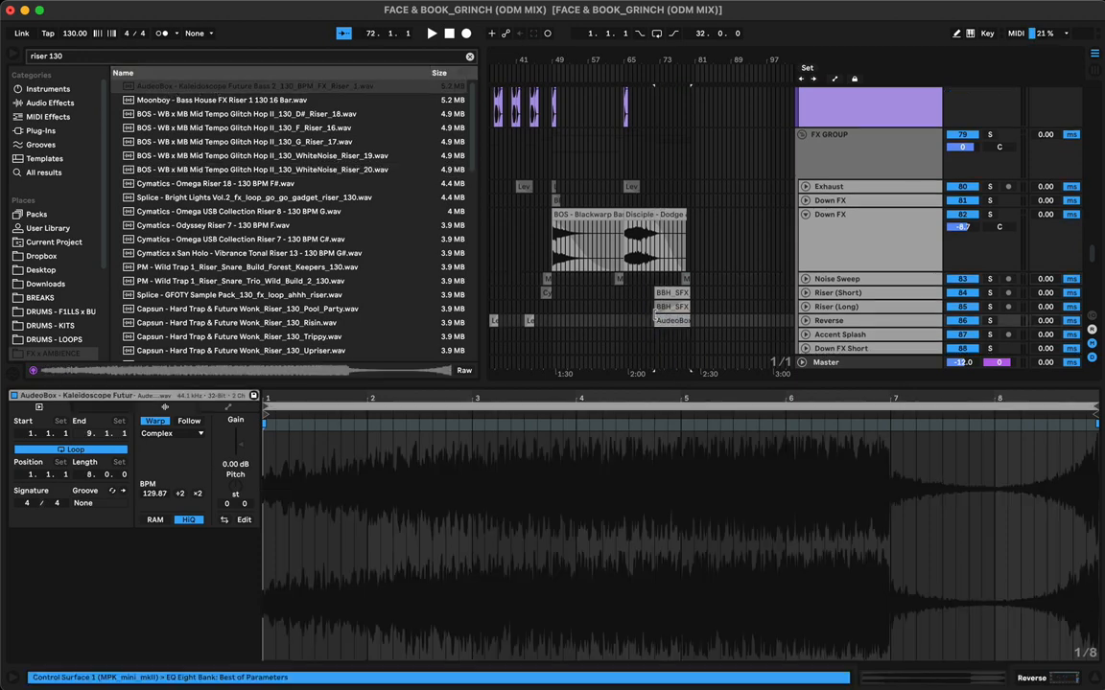
left_click(804, 320)
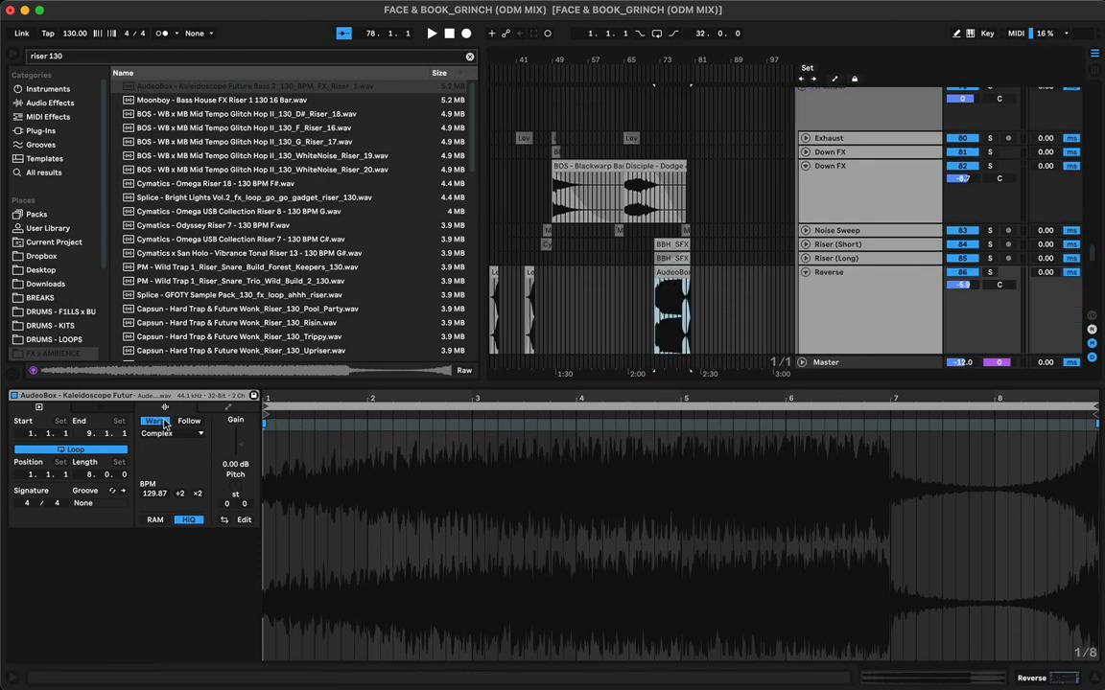
key("space")
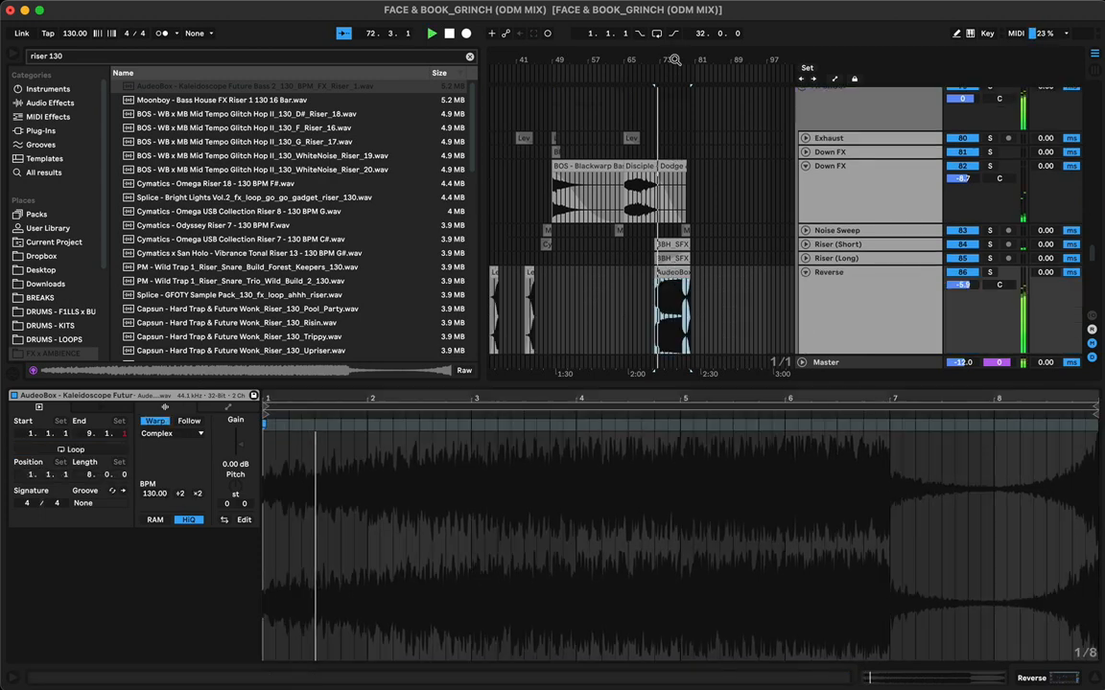
Add a warp marker at bar 7 of the AudeoBox riser and stretch it so the build ends at bar 9
key("z")
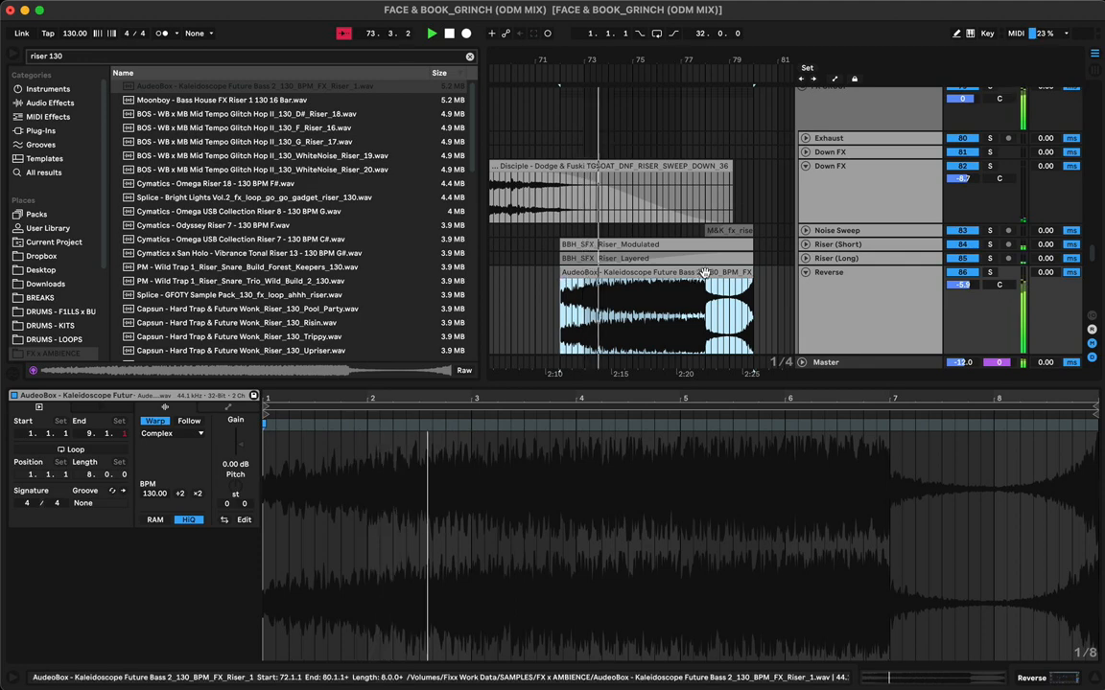
mouse_move(688, 273)
left_mouse_down()
mouse_move(733, 279)
mouse_move(703, 285)
left_mouse_up()
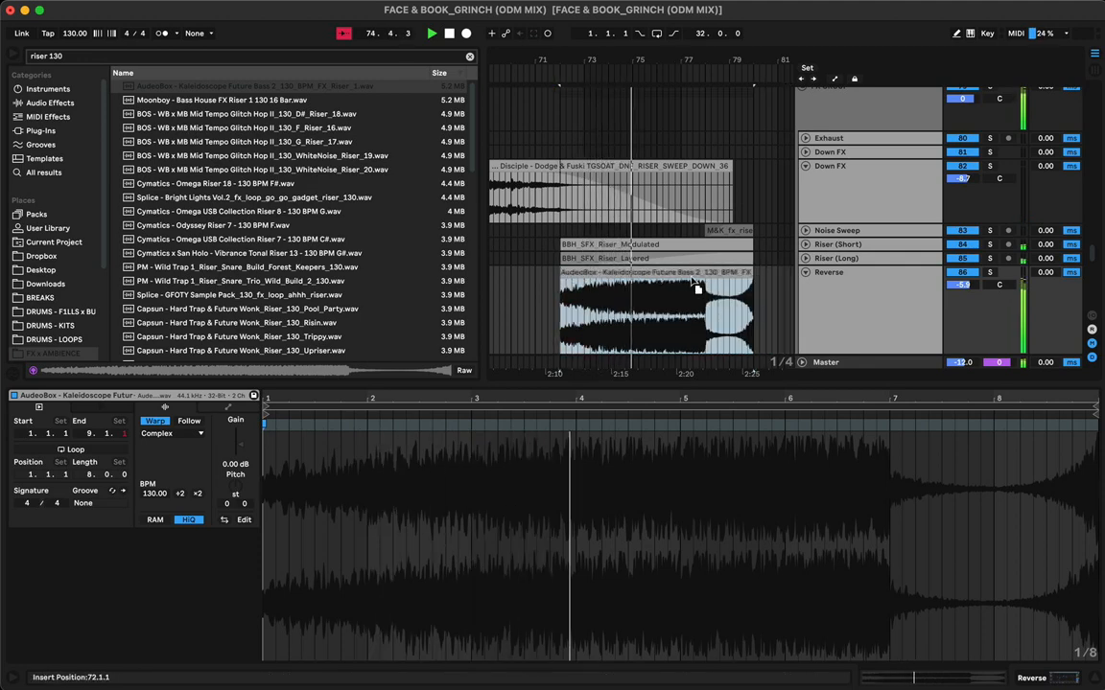
double_click(889, 424)
mouse_move(889, 424)
left_mouse_down()
mouse_move(1083, 431)
mouse_move(1005, 441)
left_mouse_up()
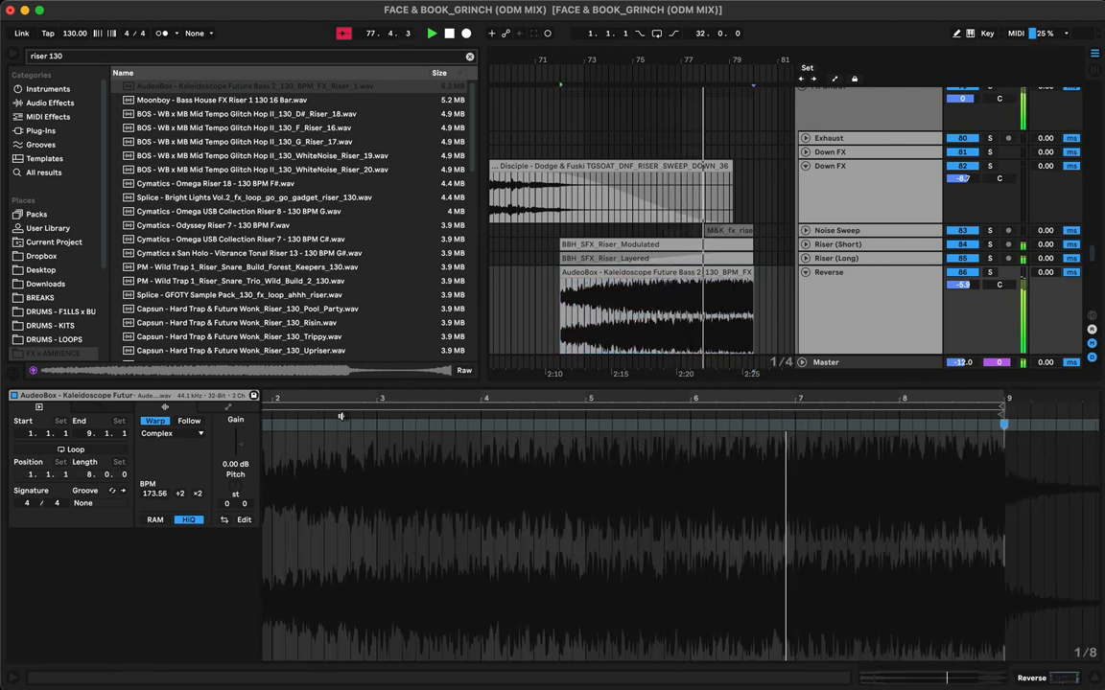
Set the AudeoBox riser clip's gain to -6.72 dB and play it back from bar 72
left_click_drag(239, 444, 238, 452)
key("space")
key("space")
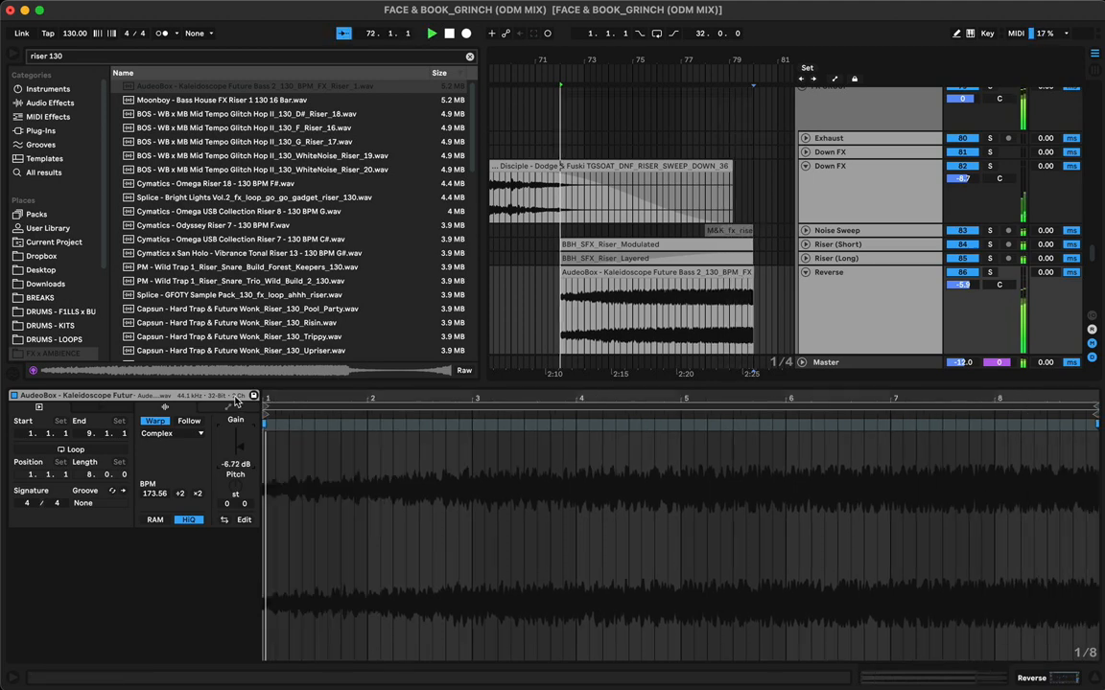
Give the AudeoBox riser clip on the Reverse track a fade-in spanning roughly its first half
left_click(229, 410)
left_click(219, 434)
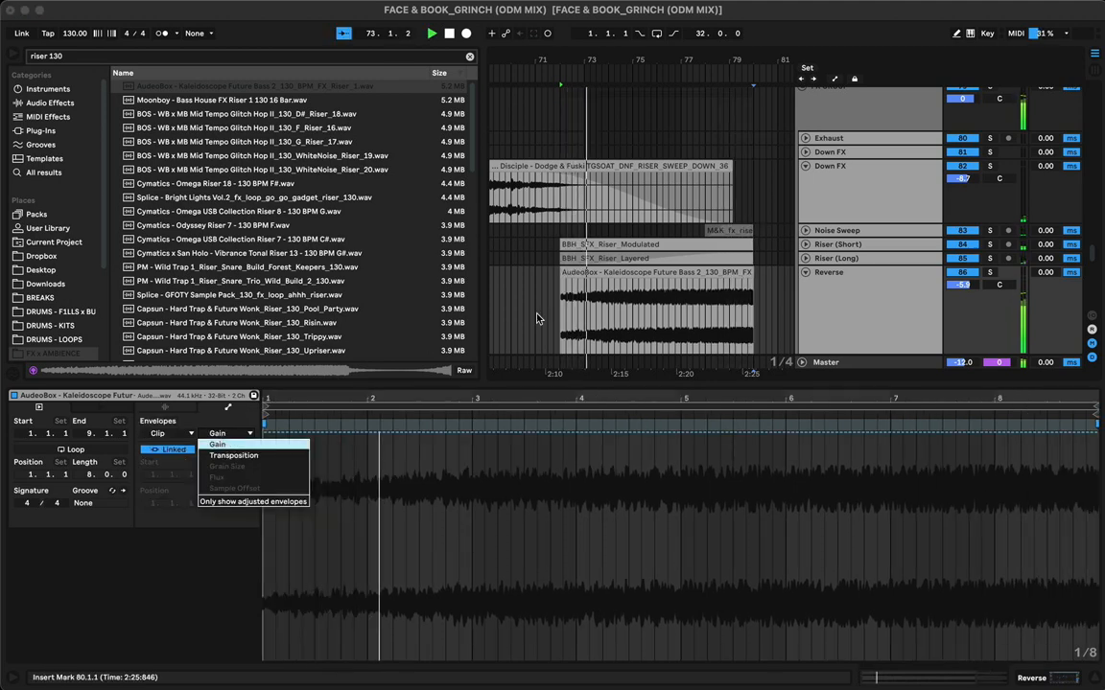
left_click(566, 289)
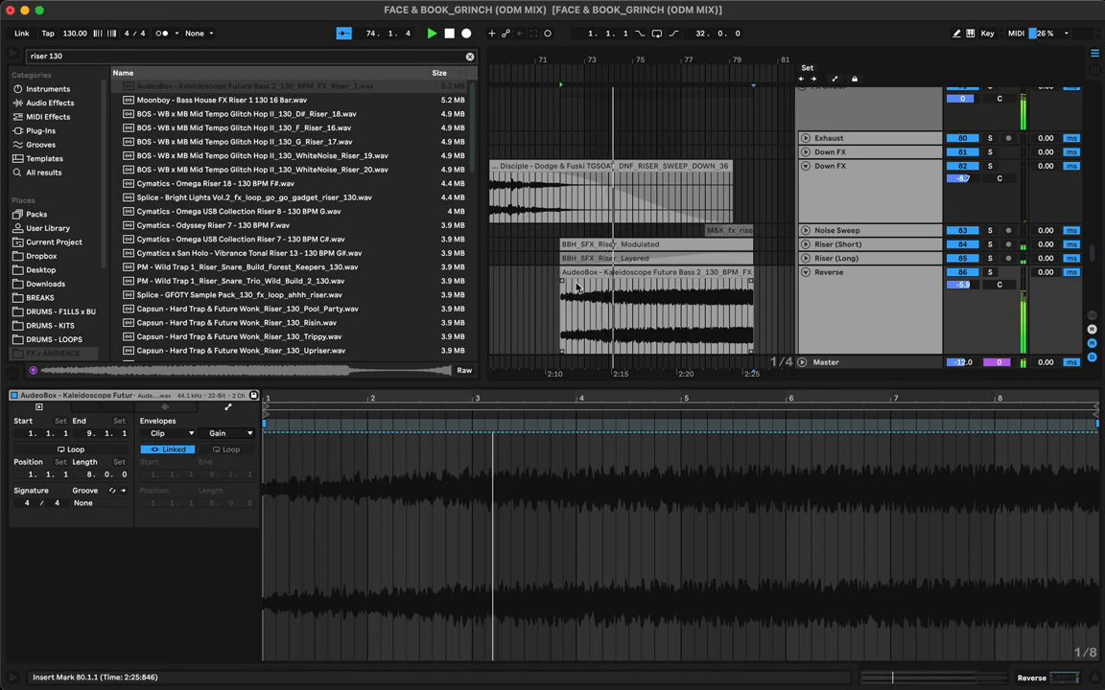
left_click(562, 275)
left_click_drag(564, 282, 680, 281)
Switch the AudeoBox riser's warp mode to Tones
left_click(172, 408)
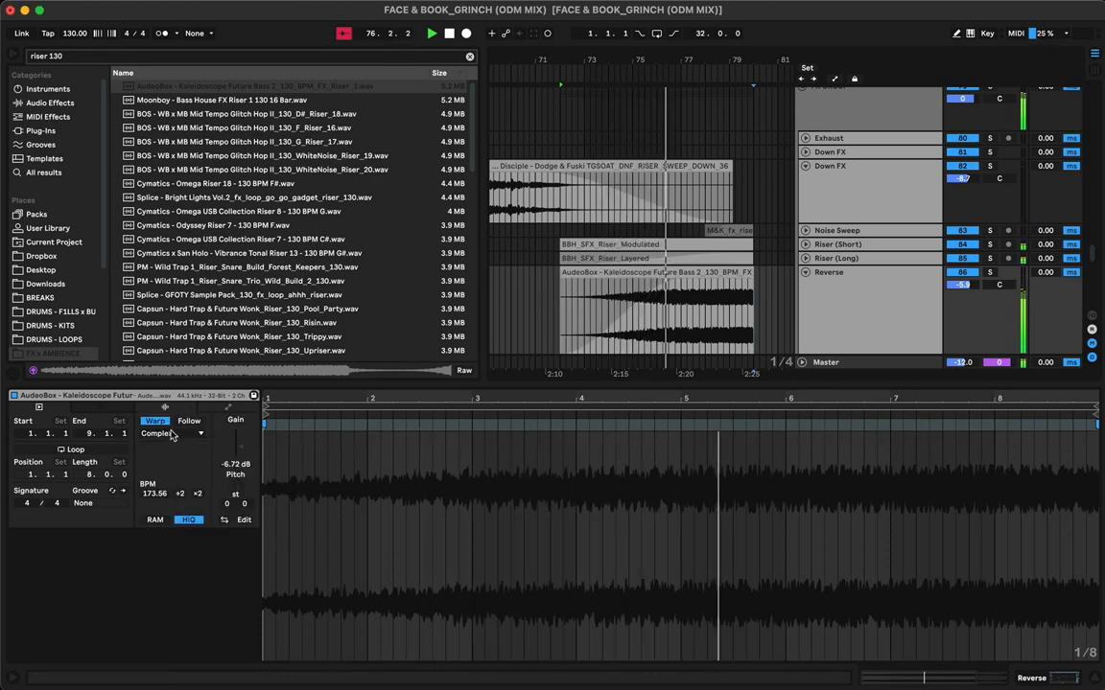
left_click(172, 434)
left_click(153, 445)
Draw a transposition envelope ramp across the full length of the AudeoBox riser clip
left_click(228, 408)
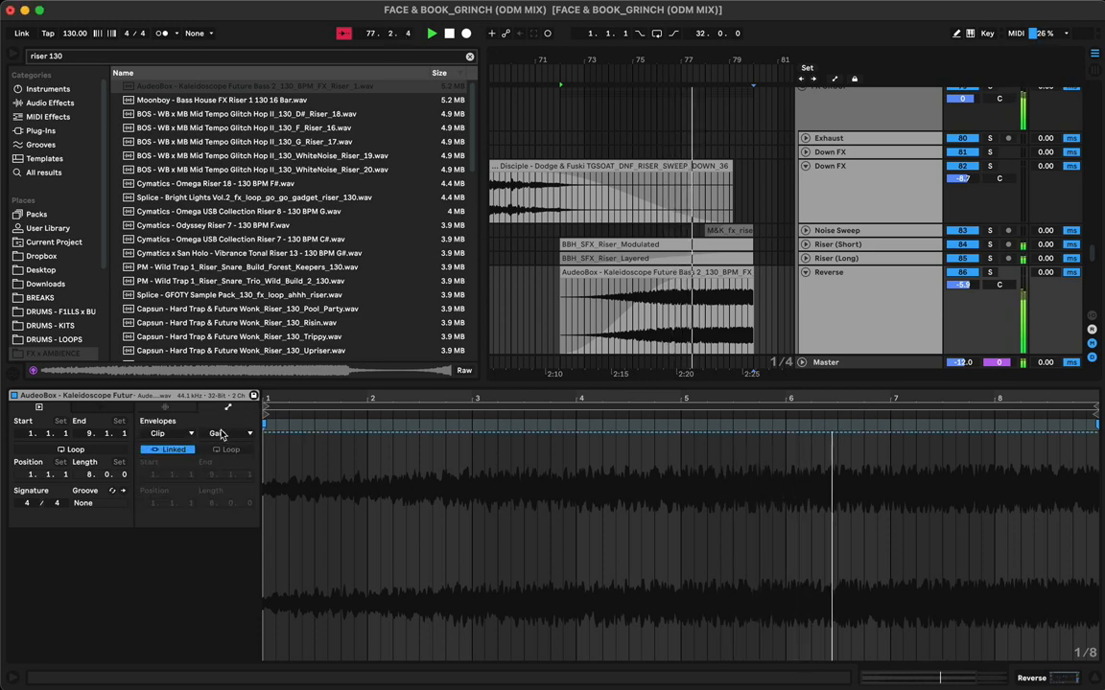
left_click(219, 434)
left_click(233, 456)
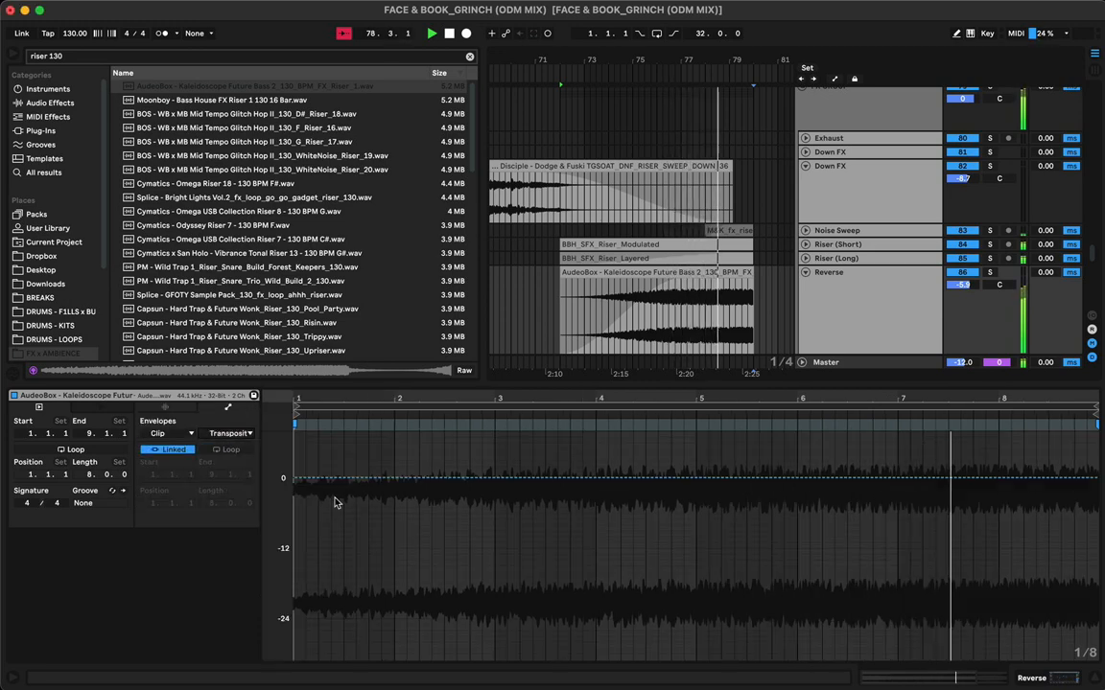
mouse_move(300, 479)
left_mouse_down()
mouse_move(317, 572)
mouse_move(860, 562)
mouse_move(326, 583)
mouse_move(1096, 593)
mouse_move(1096, 422)
mouse_move(1095, 660)
mouse_move(1089, 537)
mouse_move(1081, 583)
left_mouse_up()
Lower the AudeoBox riser clip's gain to -12.3 dB
left_click(175, 409)
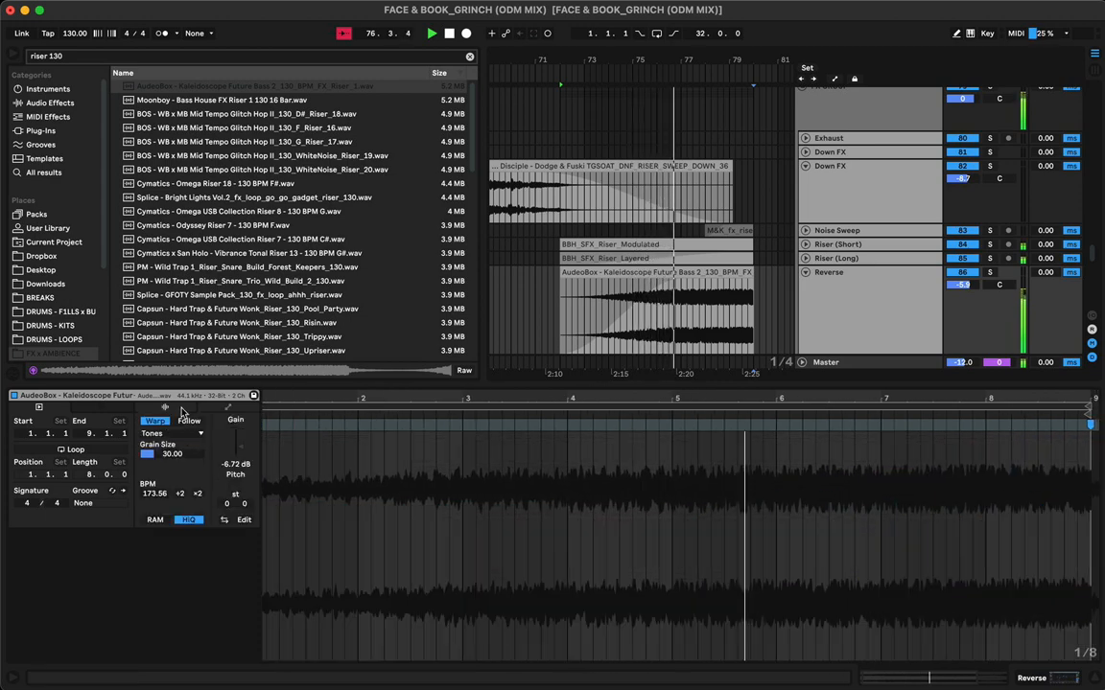
left_click_drag(241, 453, 241, 483)
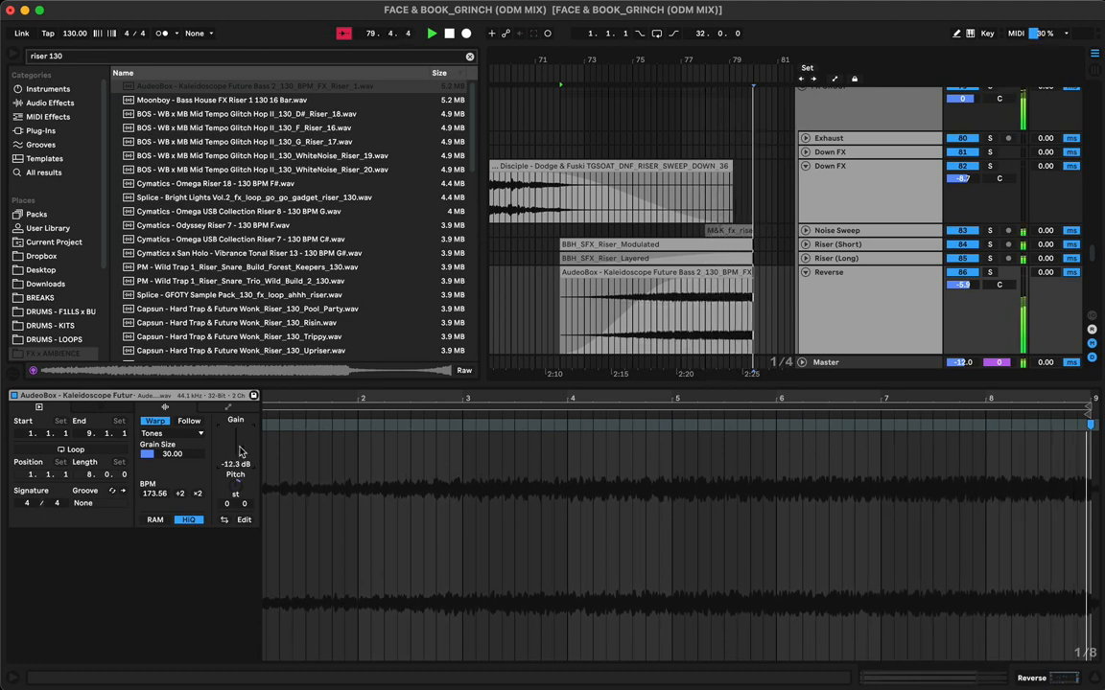
left_click(654, 273)
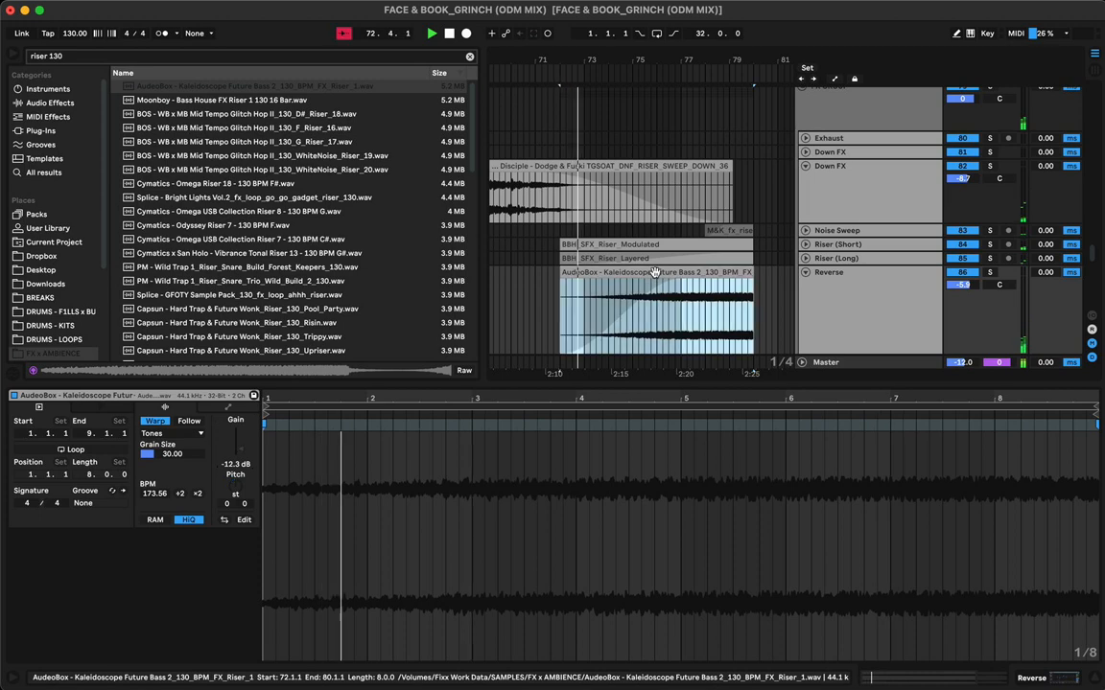
Transpose the AudeoBox riser clip on the Reverse track down 14 semitones and replay it from bar 72
double_click(665, 388)
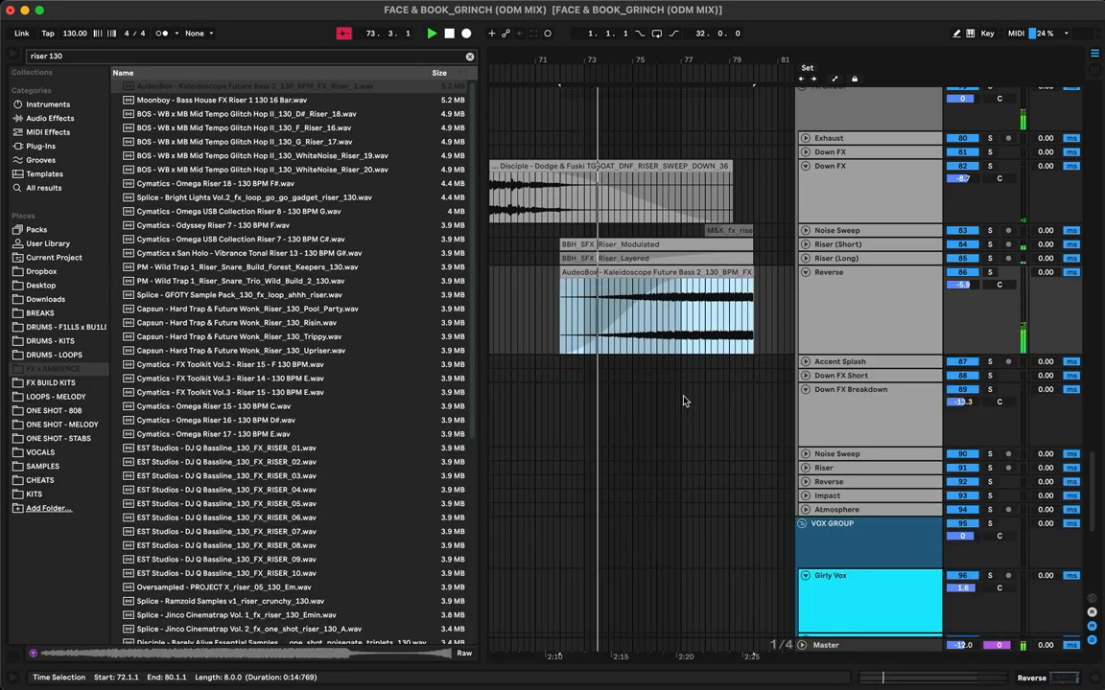
double_click(685, 329)
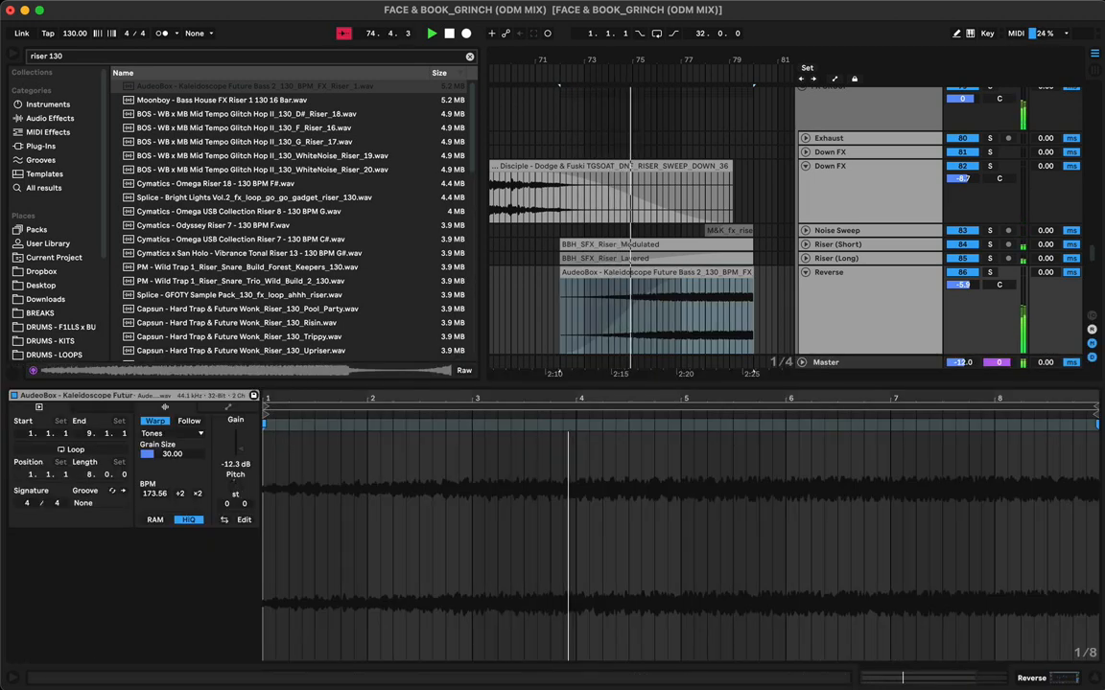
left_click_drag(236, 484, 236, 510)
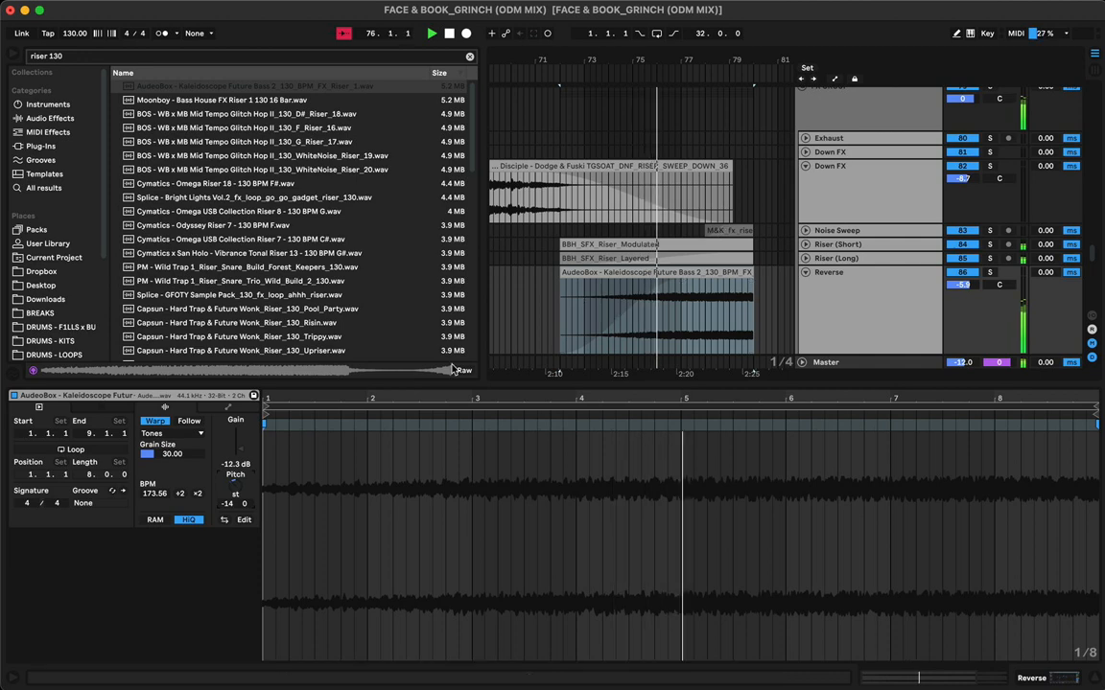
left_click(567, 298)
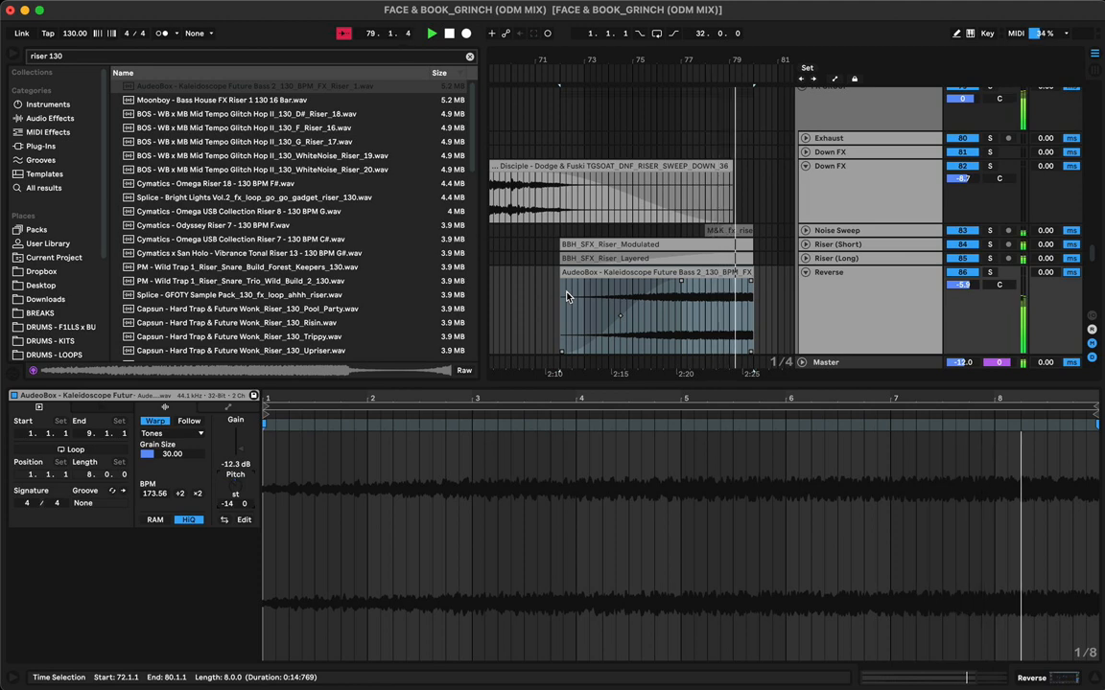
key("space")
key("space")
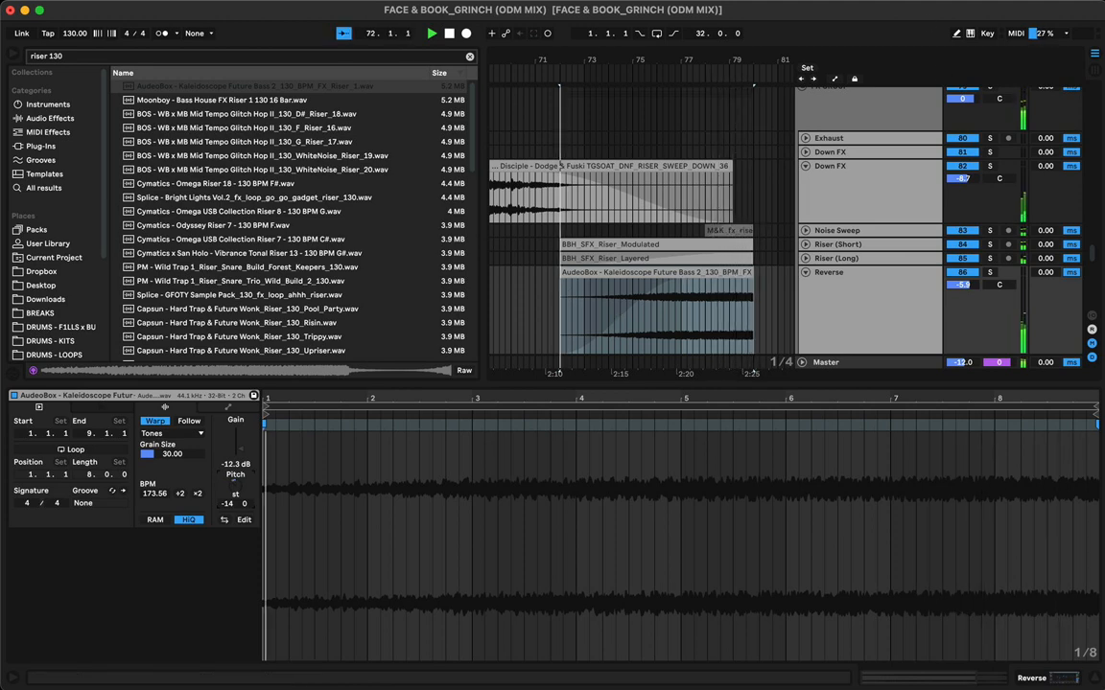
Close the clip detail view, hide the browser to widen the arrangement, and play from bar 71
left_click_drag(719, 66, 720, 42)
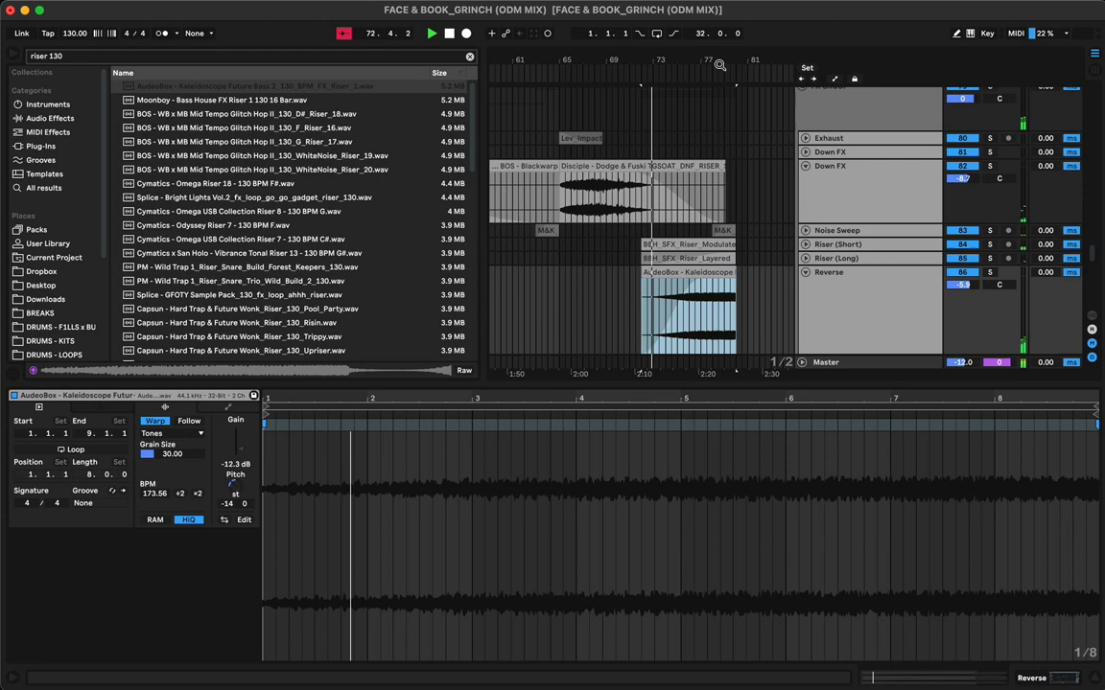
double_click(700, 384)
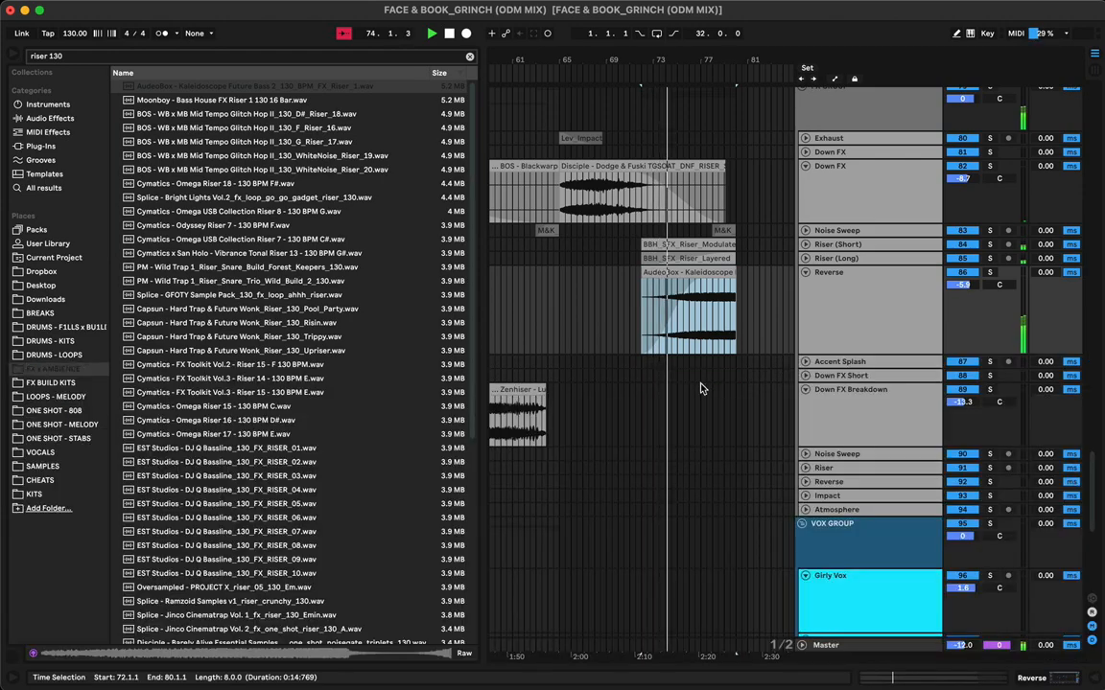
scroll(729, 341, "up", 10)
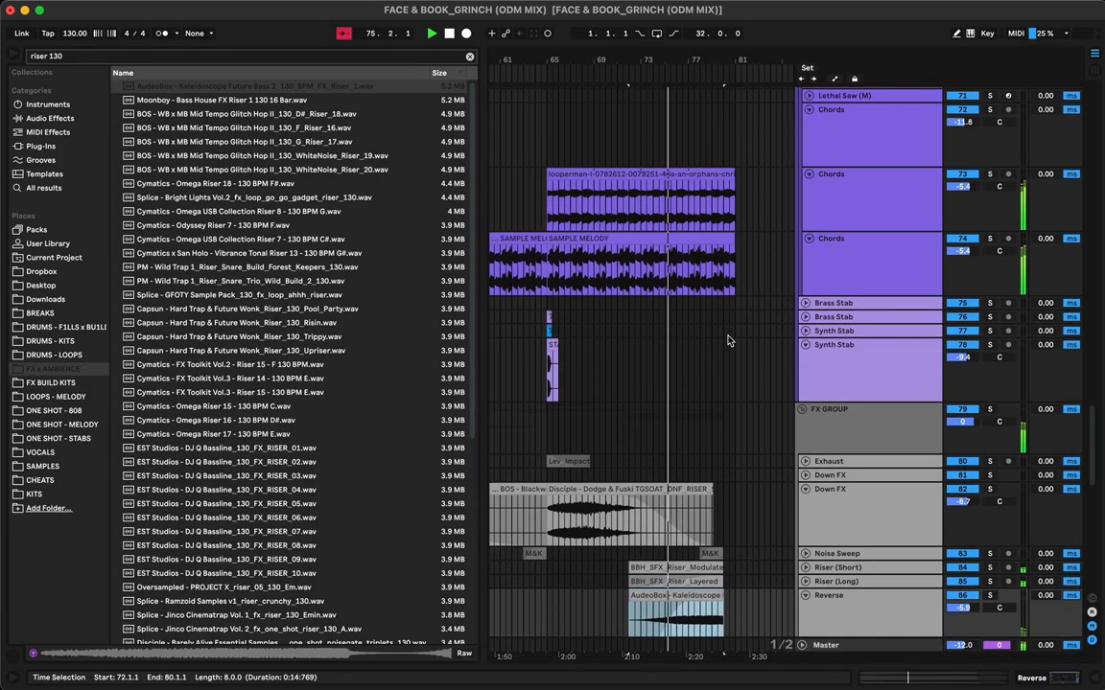
left_click_drag(724, 59, 721, 101)
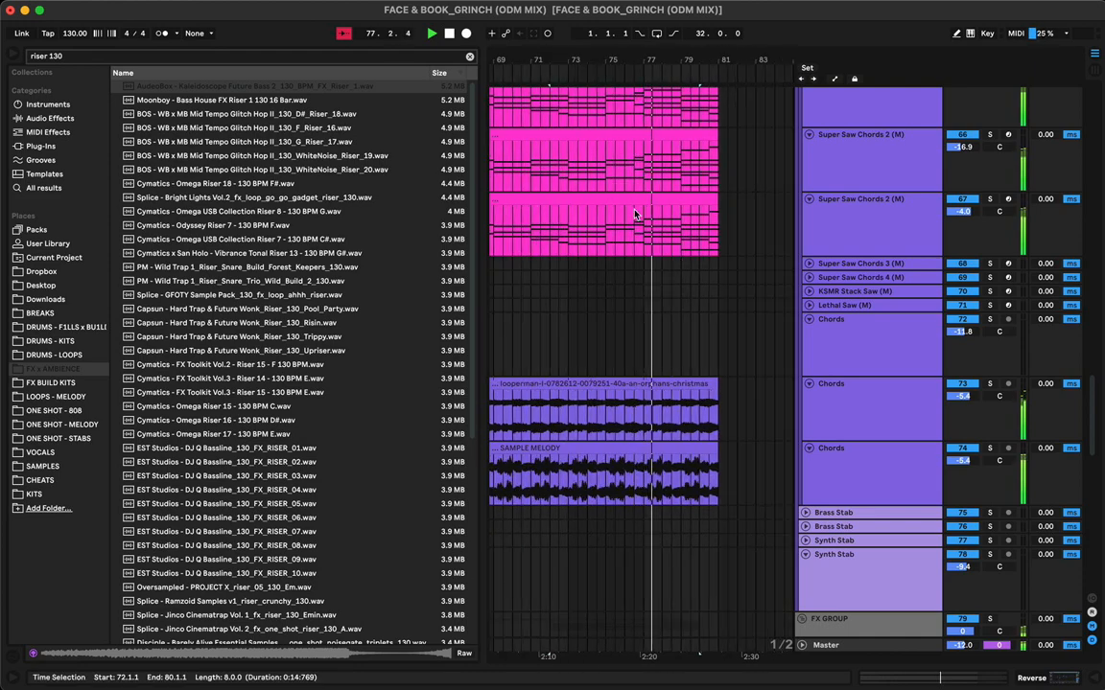
key("super+alt+b")
scroll(560, 398, "left", 10)
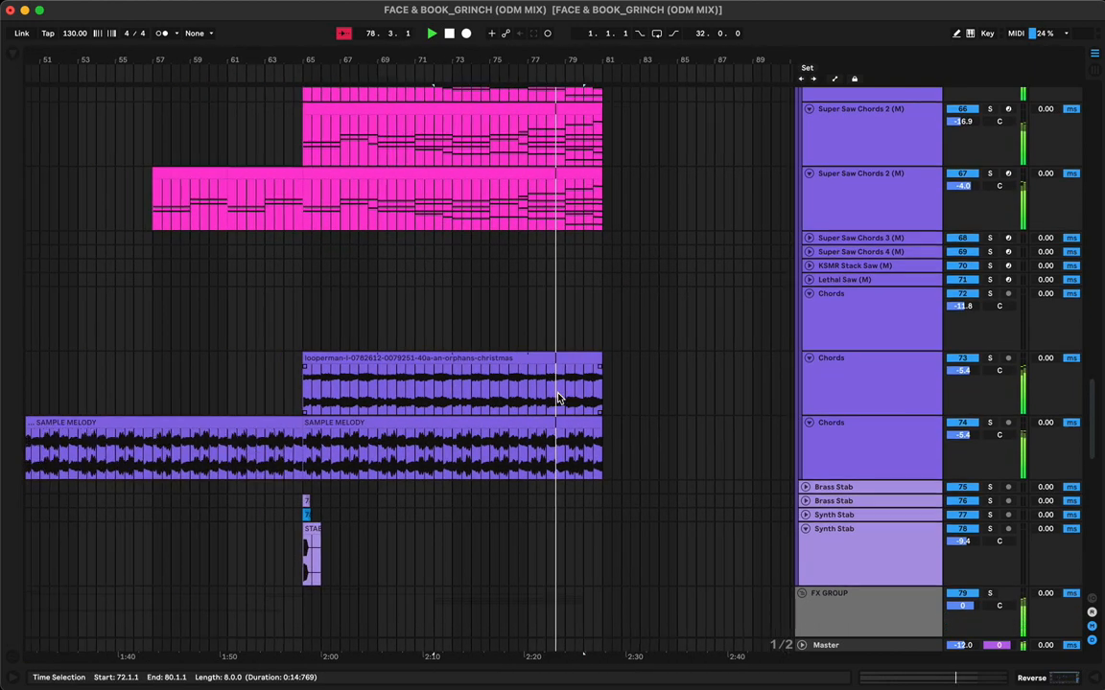
scroll(502, 353, "down", 8)
left_click(423, 228)
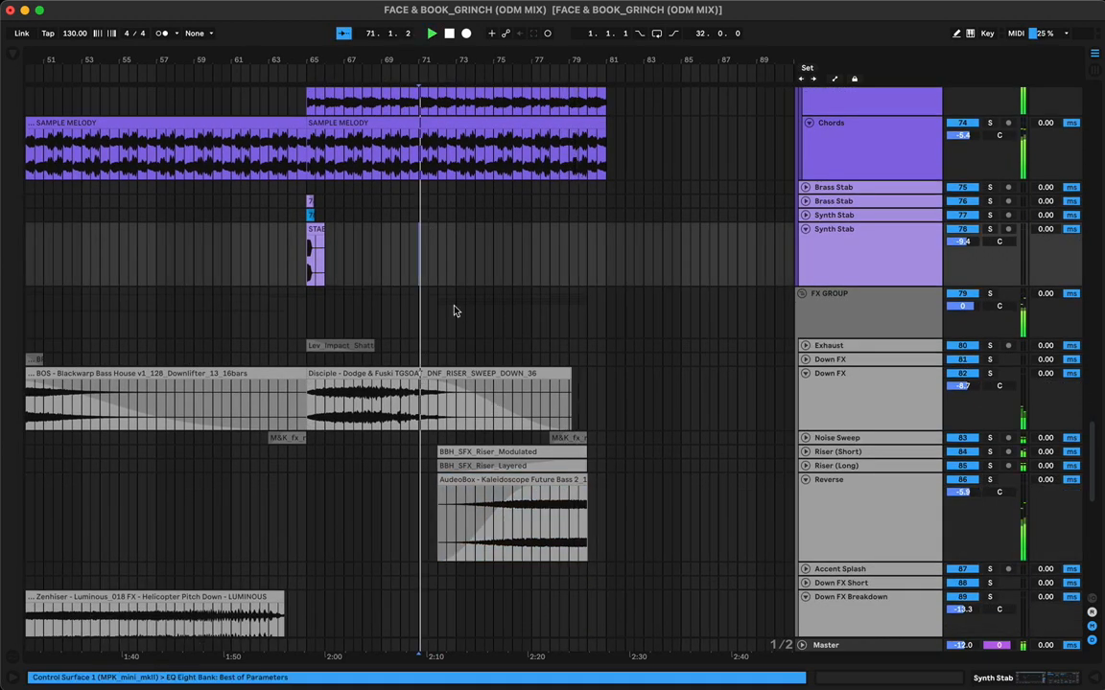
Copy the Lev_Impact clip on the Exhaust track and the brass and synth stabs from bar 65 to bar 73
scroll(493, 273, "up", 4)
left_click_drag(327, 450, 480, 448)
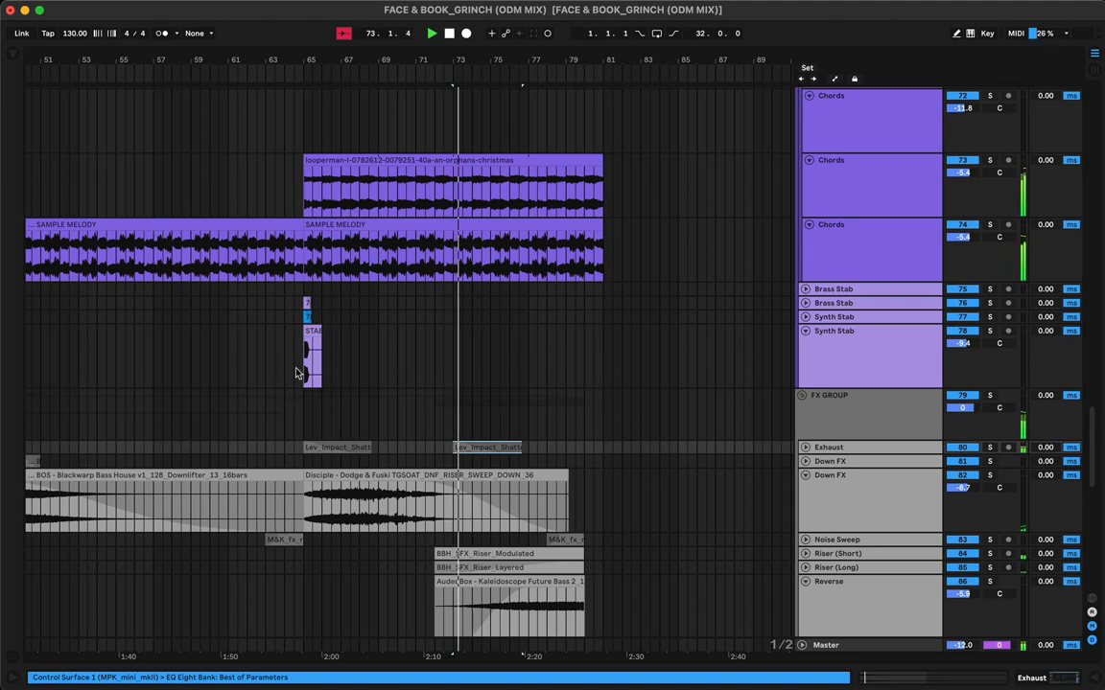
left_click_drag(302, 374, 455, 300)
key("ctrl+d")
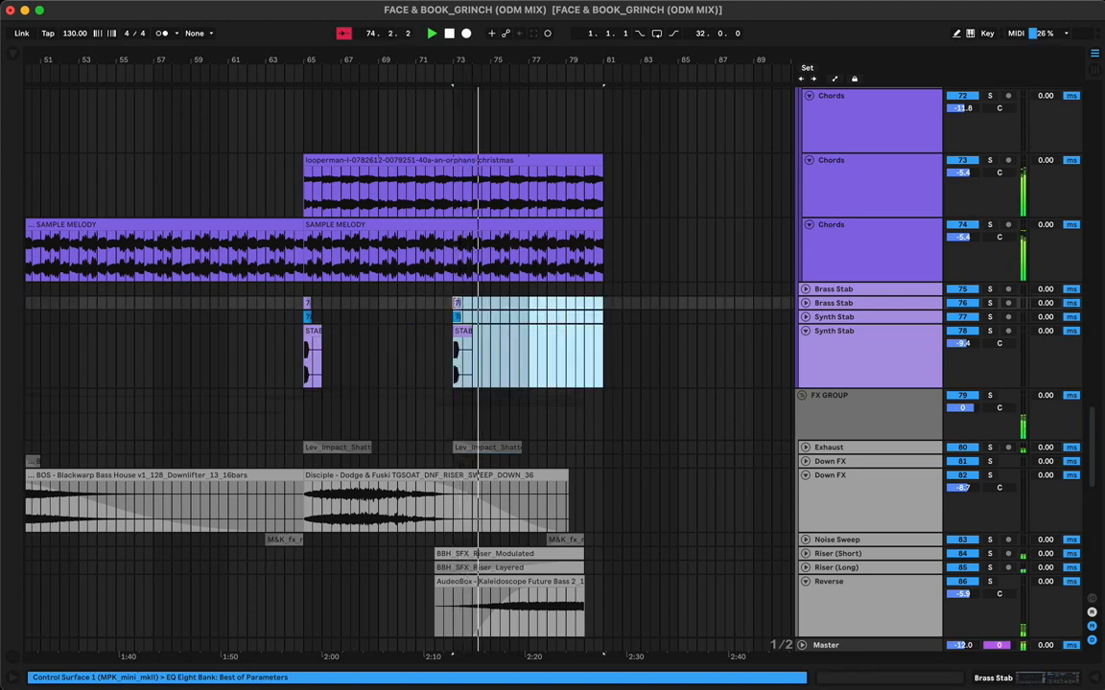
Play from bar 72 and delete the drum clips between bars 73 and 81, including hats and drum loops
left_click(437, 307)
scroll(461, 389, "down", 20)
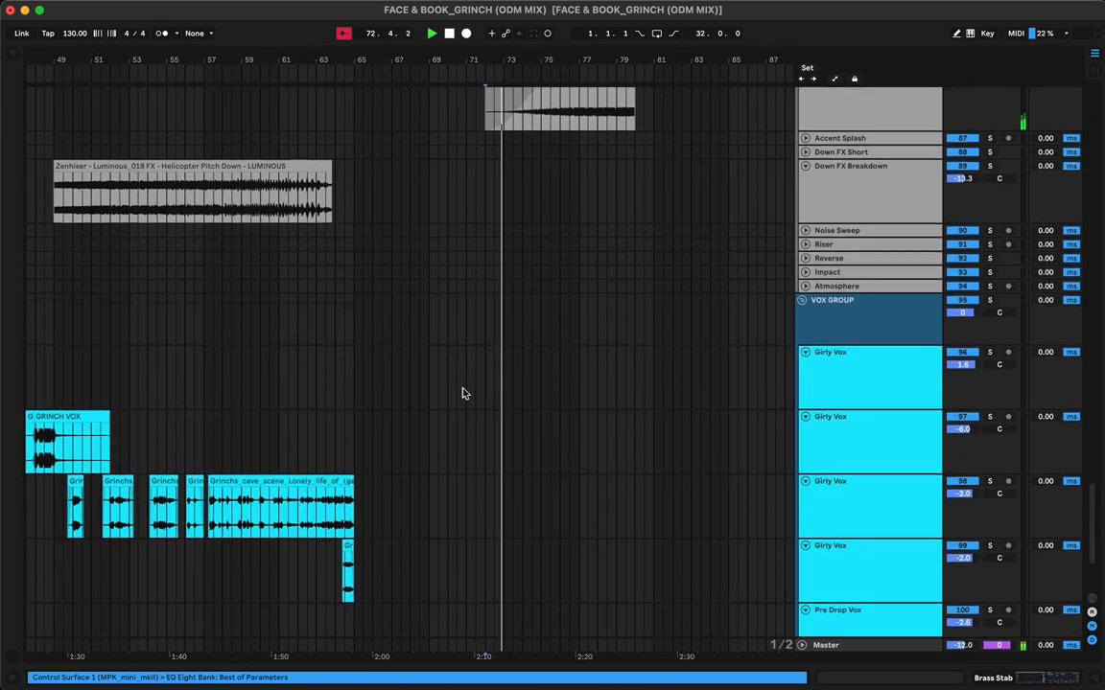
scroll(462, 393, "up", 20)
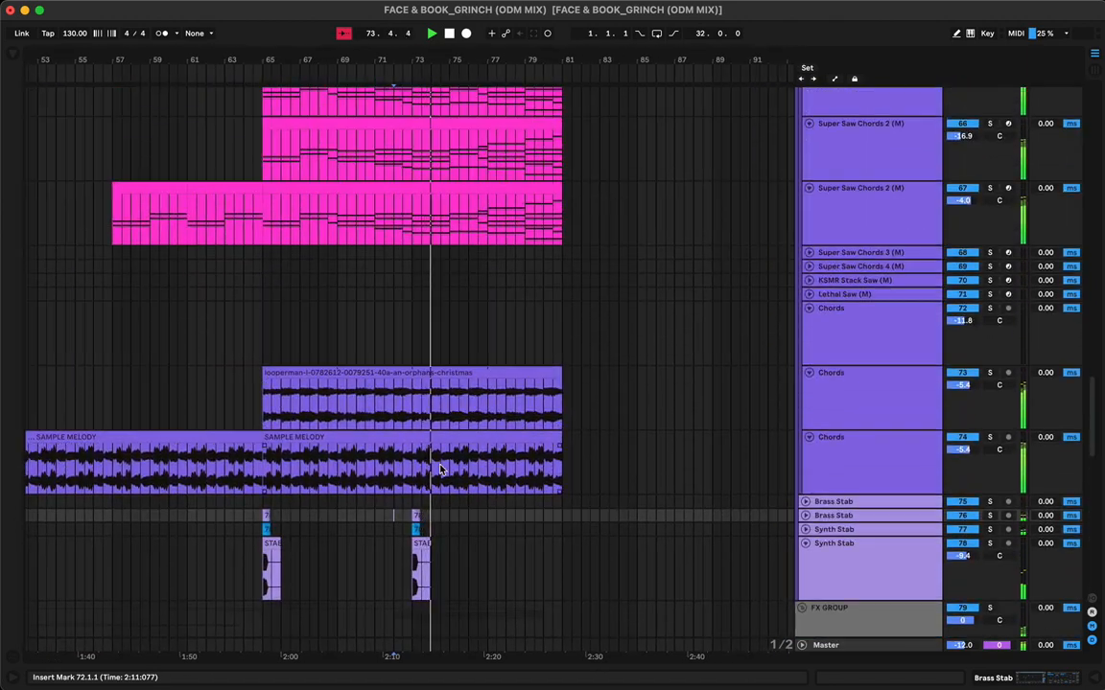
scroll(434, 396, "up", 5)
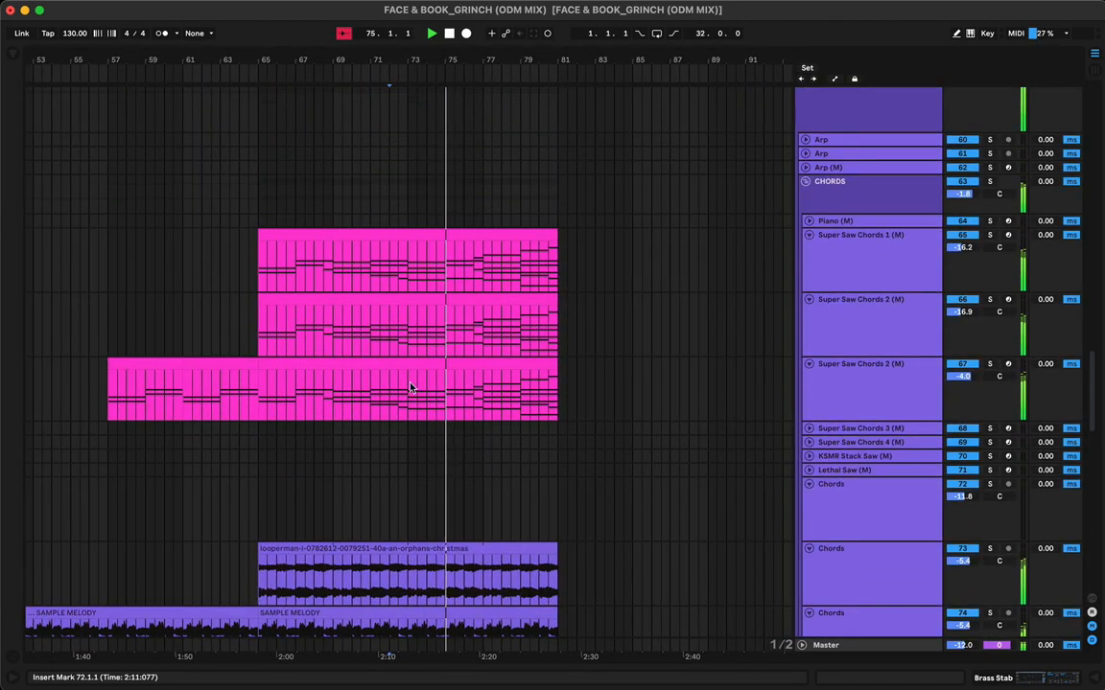
scroll(392, 431, "up", 12)
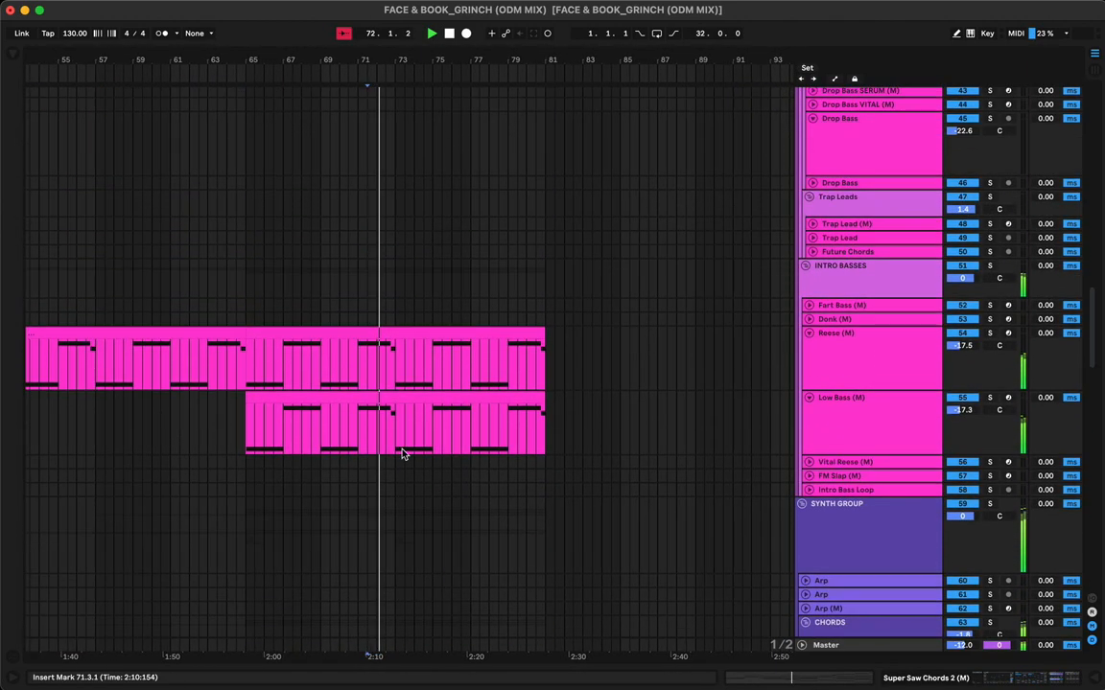
scroll(401, 451, "up", 1)
scroll(400, 444, "up", 15)
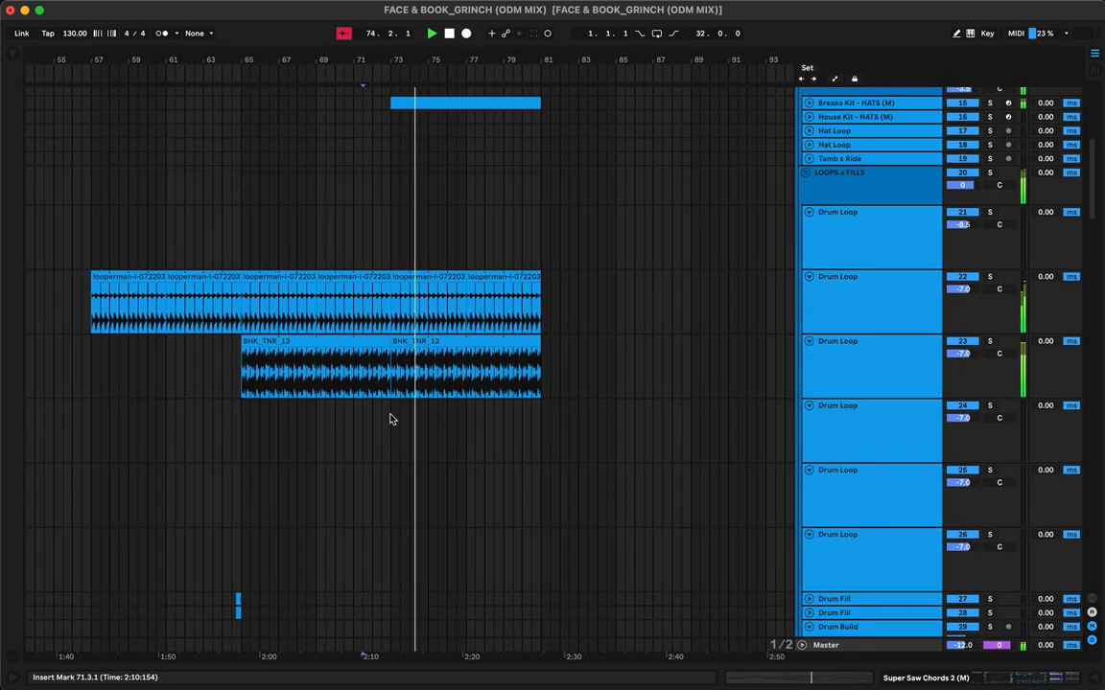
left_click_drag(389, 419, 540, 84)
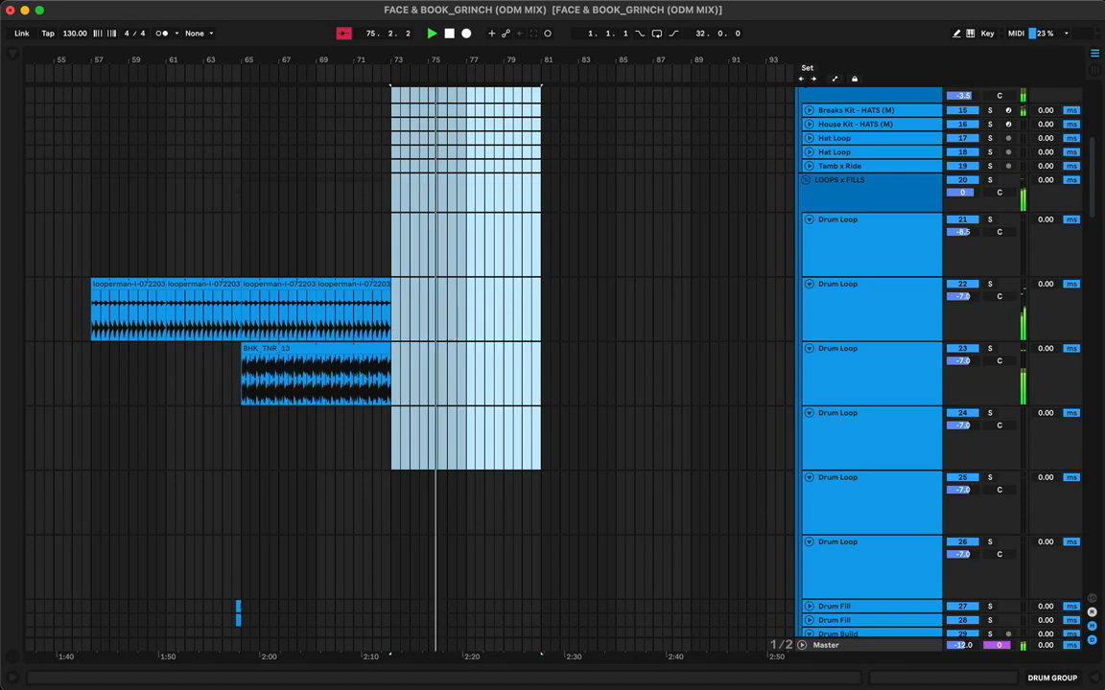
Duplicate the bar 65 to 73 section of the Ghost Kick and kick tracks so the kick hit repeats at bar 73
left_click(245, 230)
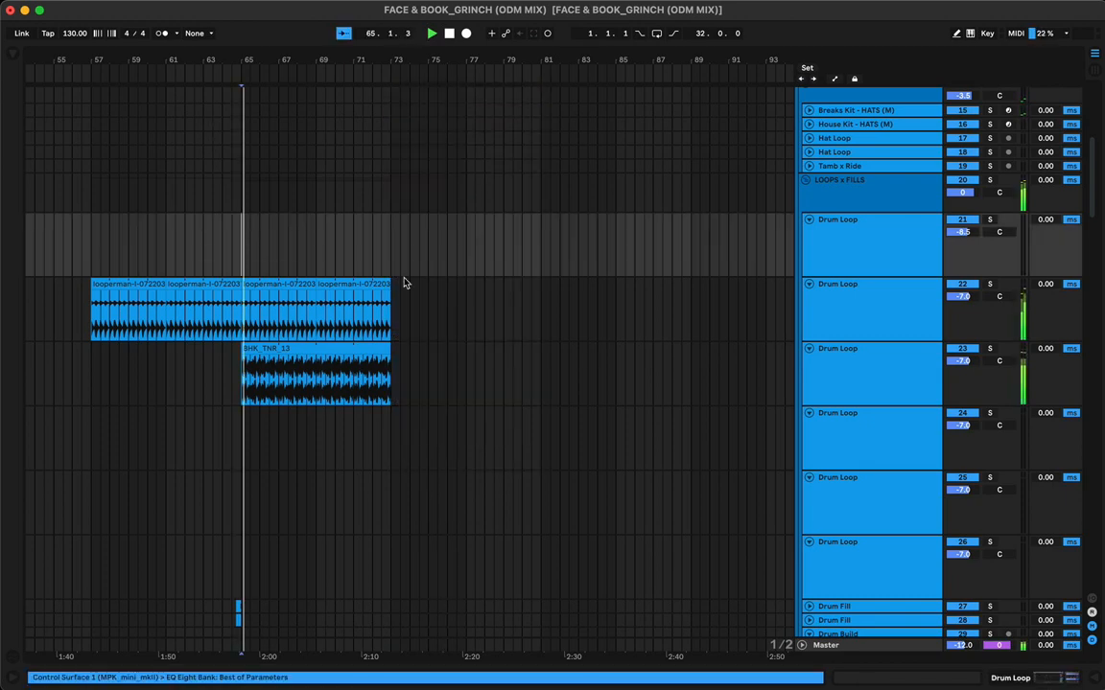
scroll(406, 269, "up", 10)
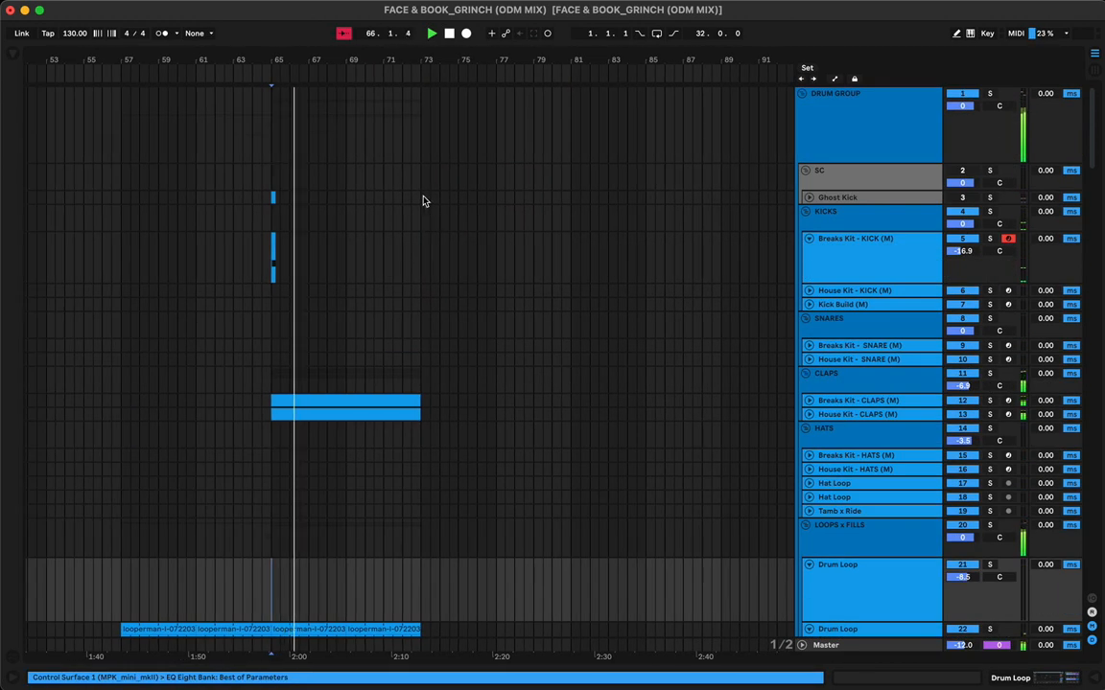
left_click_drag(423, 198, 270, 291)
key("super+d")
Copy the Cymatics reverse crash to bar 71 and the Shade K crash to bar 73
scroll(409, 266, "down", 4)
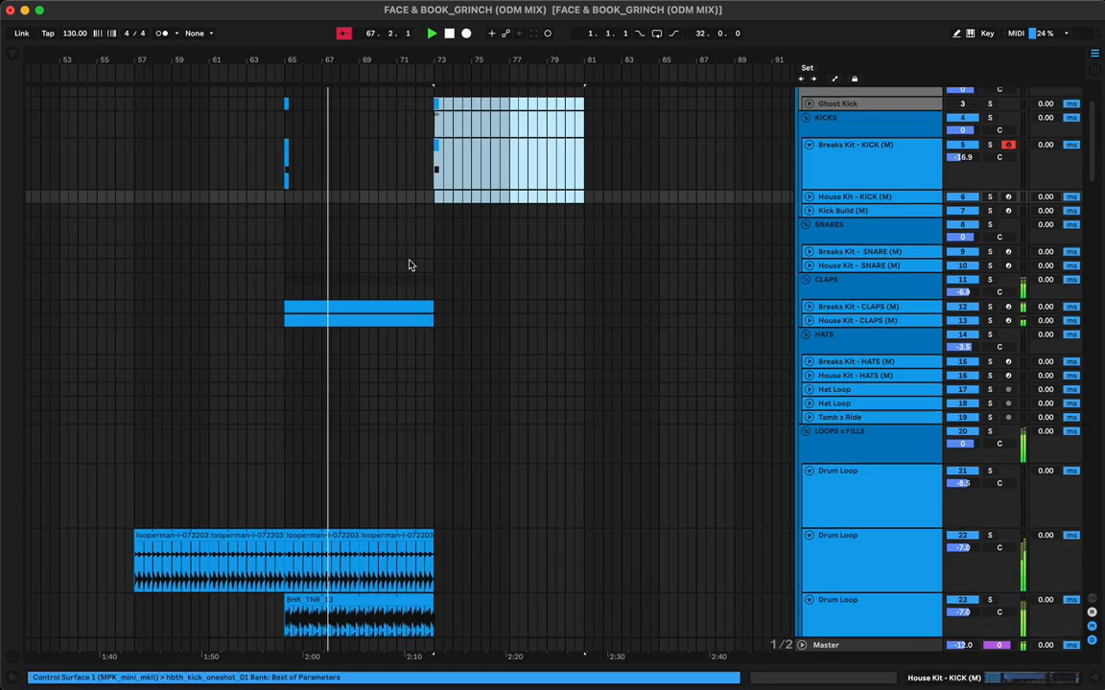
scroll(384, 303, "down", 8)
scroll(307, 422, "down", 4)
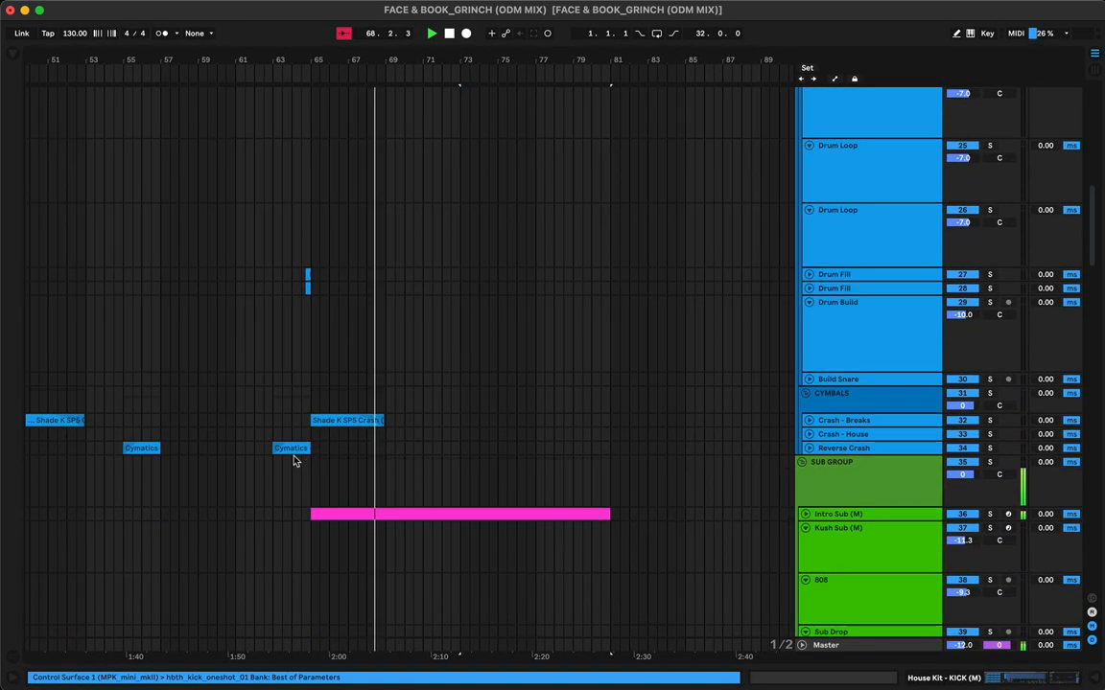
left_click_drag(293, 449, 441, 445)
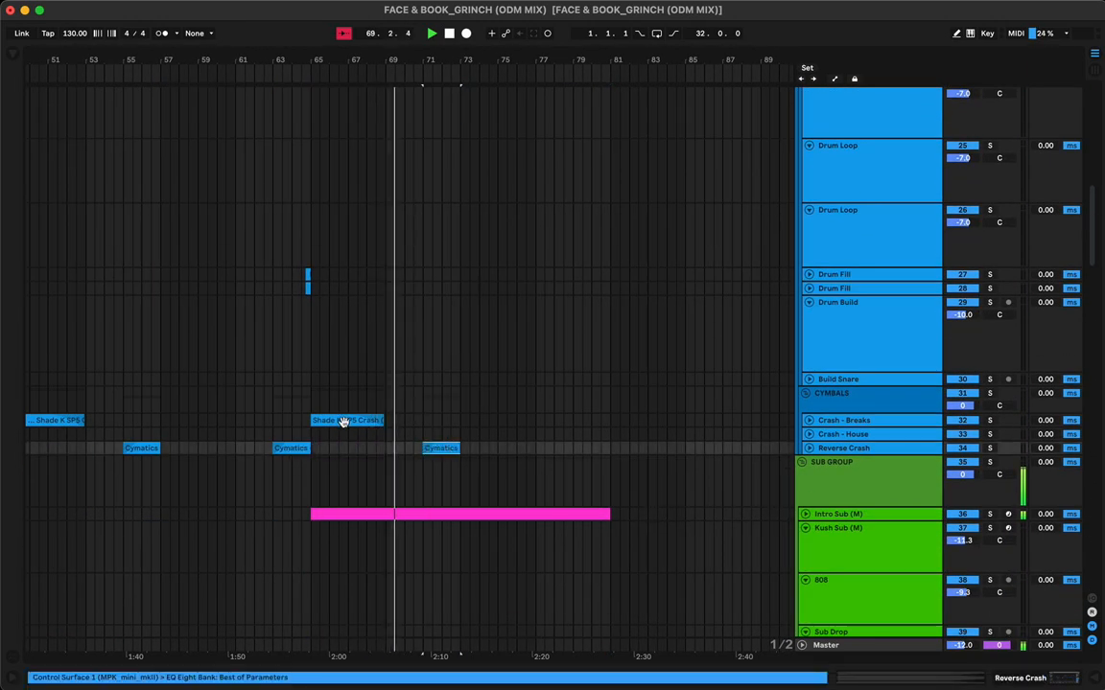
left_click_drag(344, 422, 494, 427)
Shorten the Reese and Low Bass clips so they end at bar 80
scroll(594, 422, "down", 3)
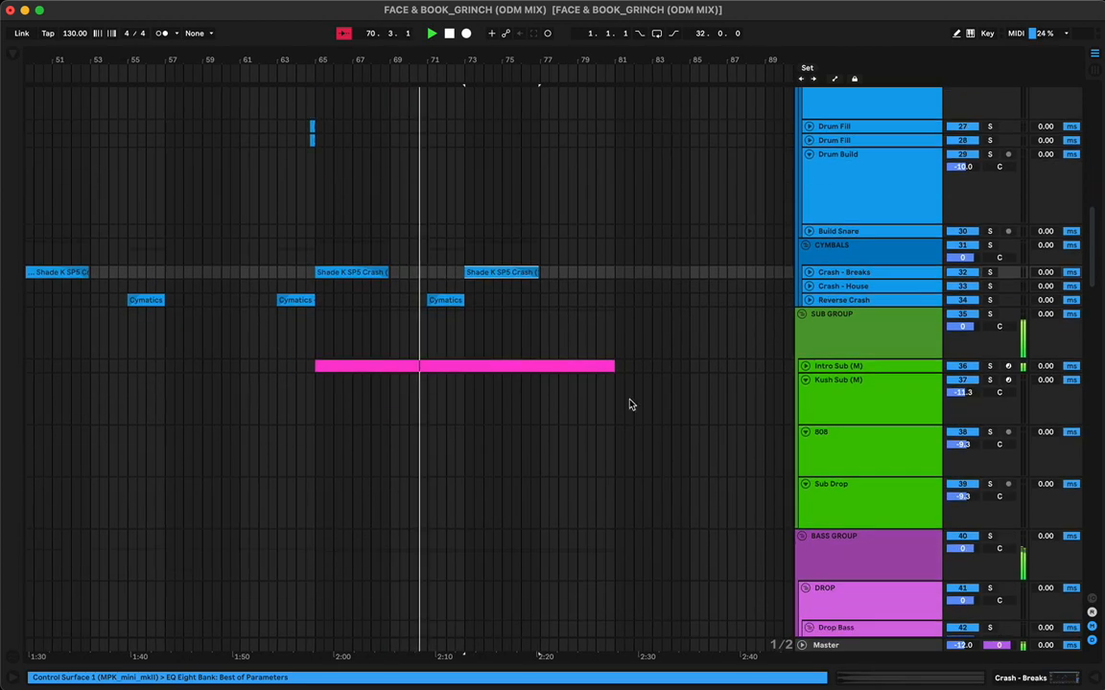
left_click(618, 368)
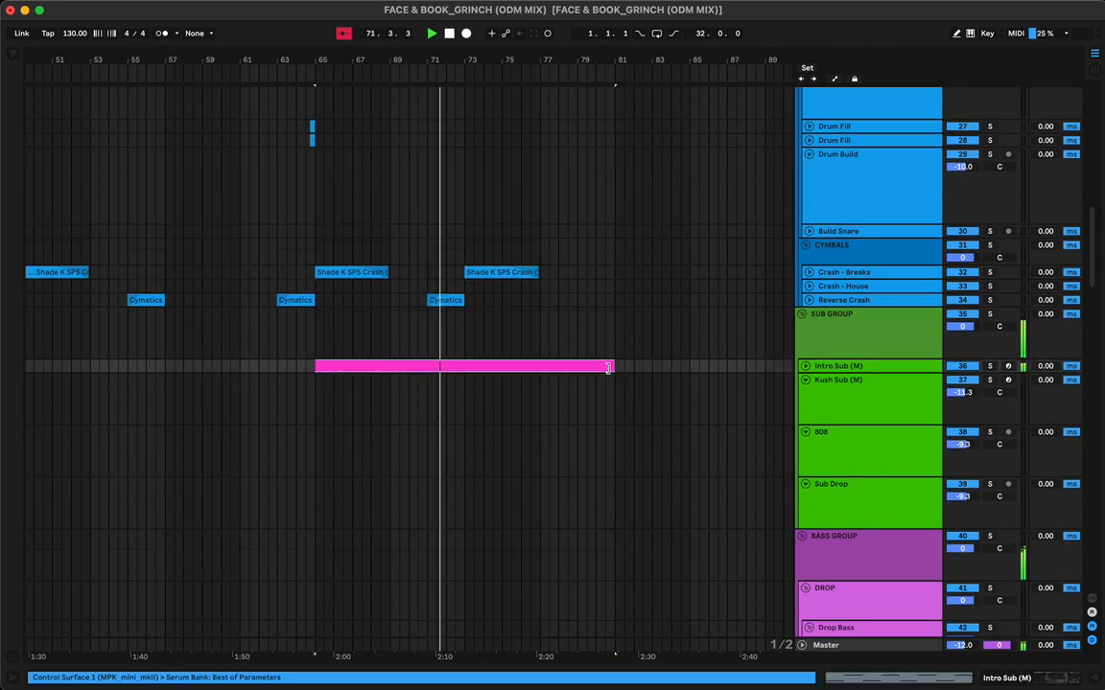
left_click_drag(608, 369, 615, 436)
scroll(467, 377, "down", 10)
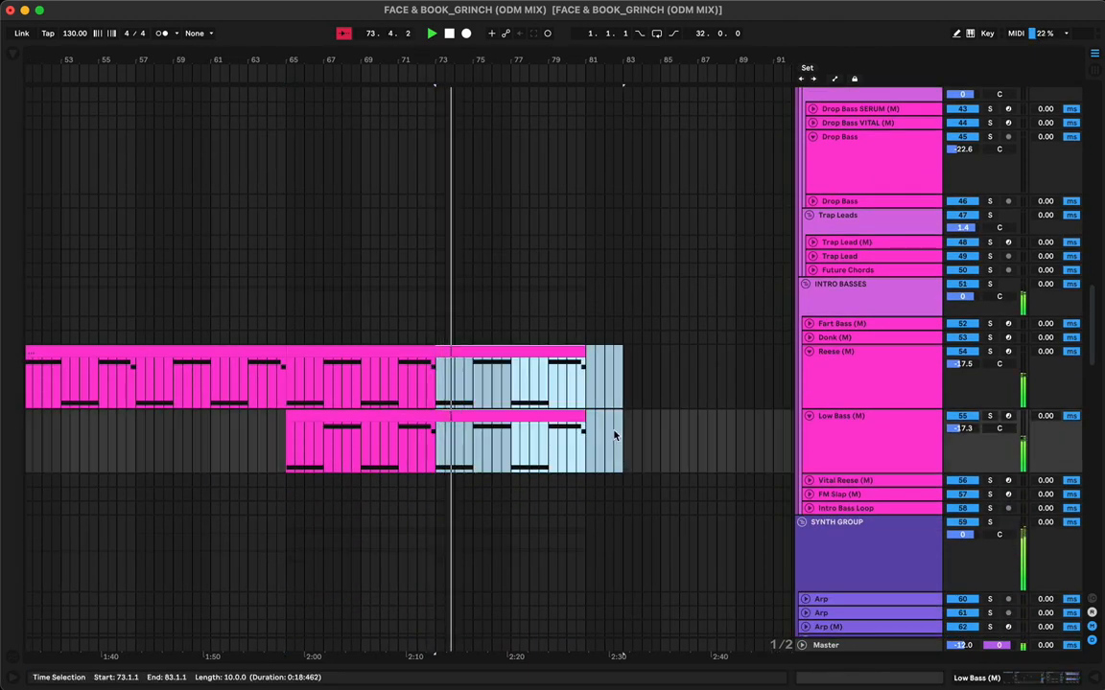
left_click(633, 387)
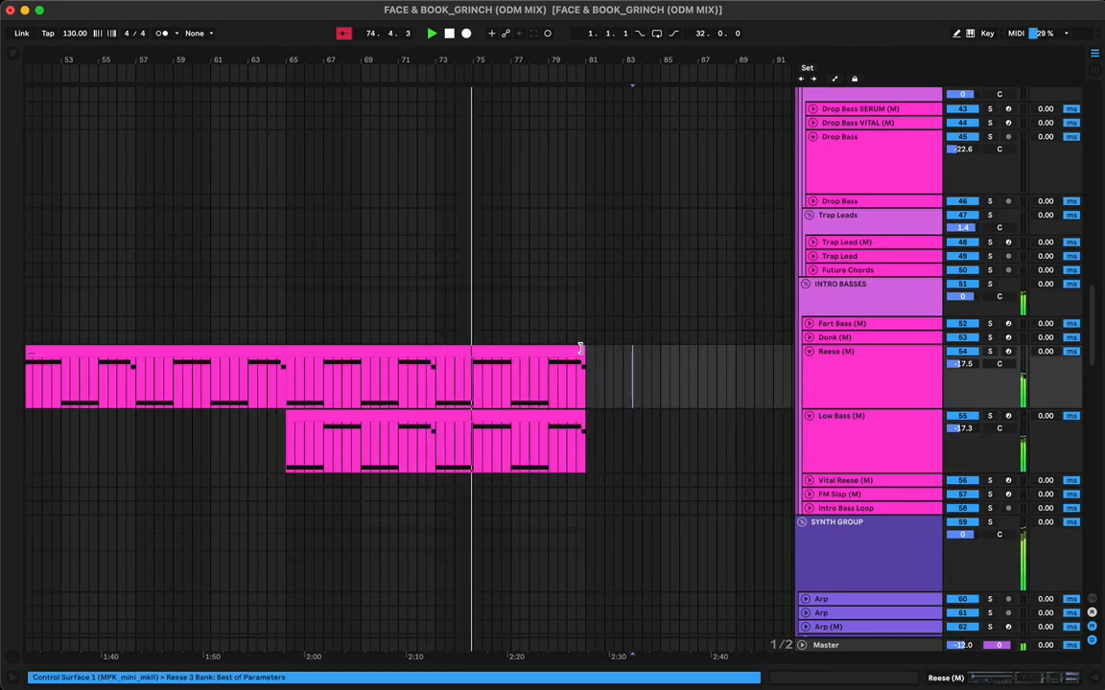
mouse_move(579, 349)
left_mouse_down()
mouse_move(551, 350)
mouse_move(564, 351)
left_mouse_up()
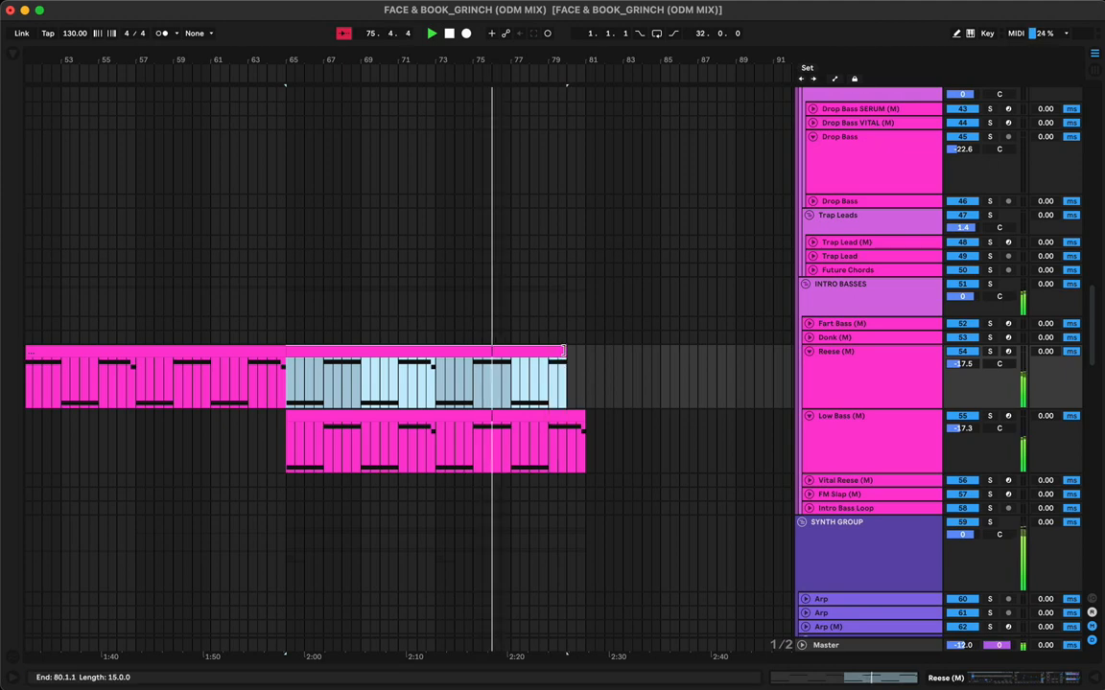
left_click_drag(583, 418, 567, 419)
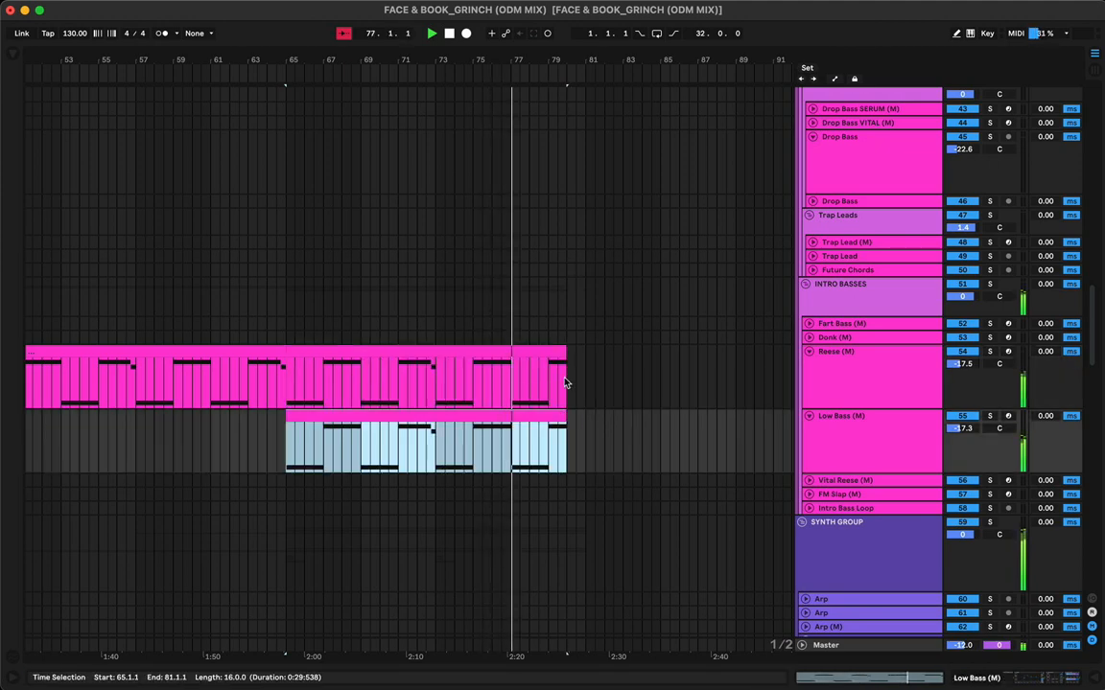
Duplicate bars 77 to 79 of the Reese and Low Bass clips to bar 79 and trim the copies to end at bar 80
left_click_drag(511, 387, 548, 427)
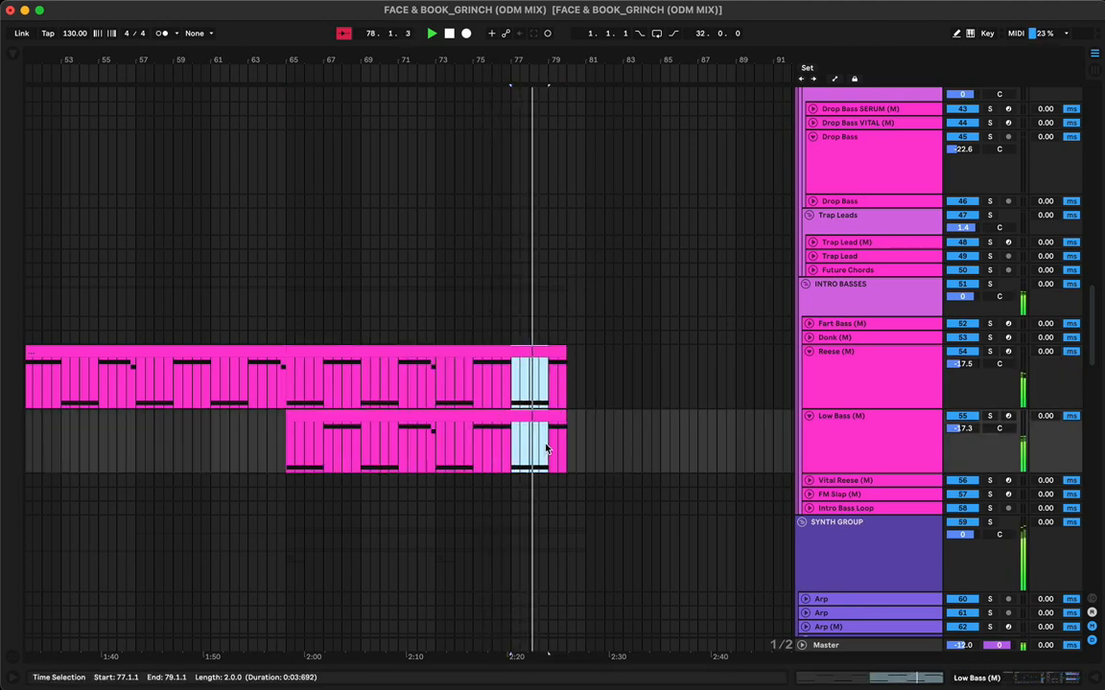
key("super+d")
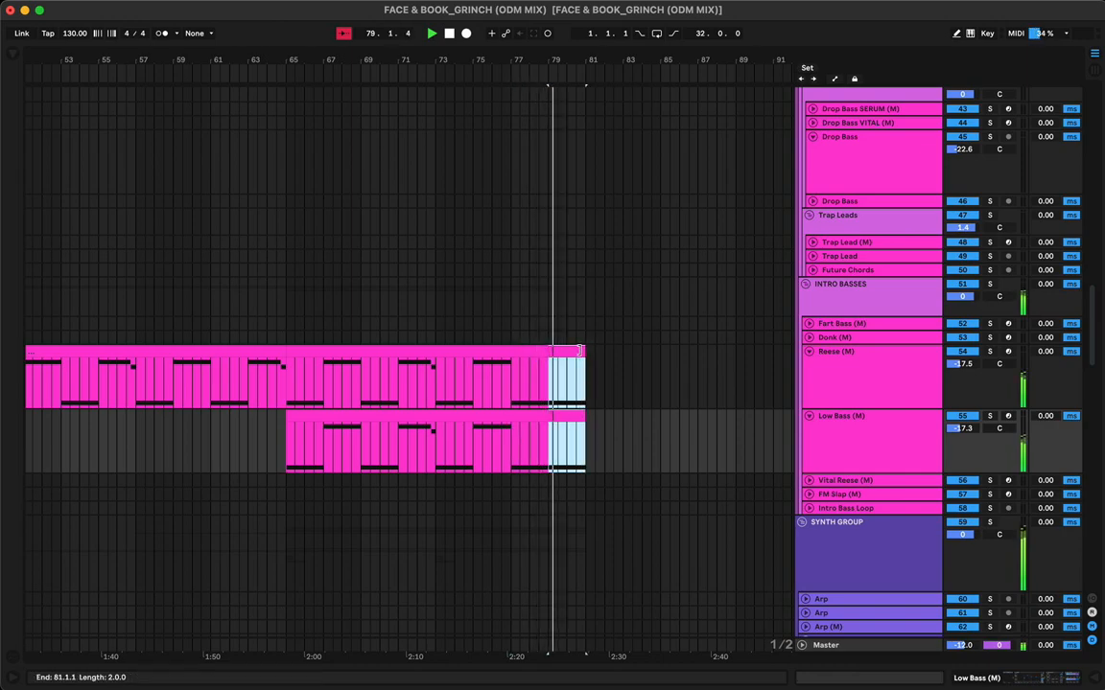
left_click_drag(580, 351, 563, 352)
Restart playback from bar 72.3.1 and listen to the breakdown's ending
left_click(512, 394)
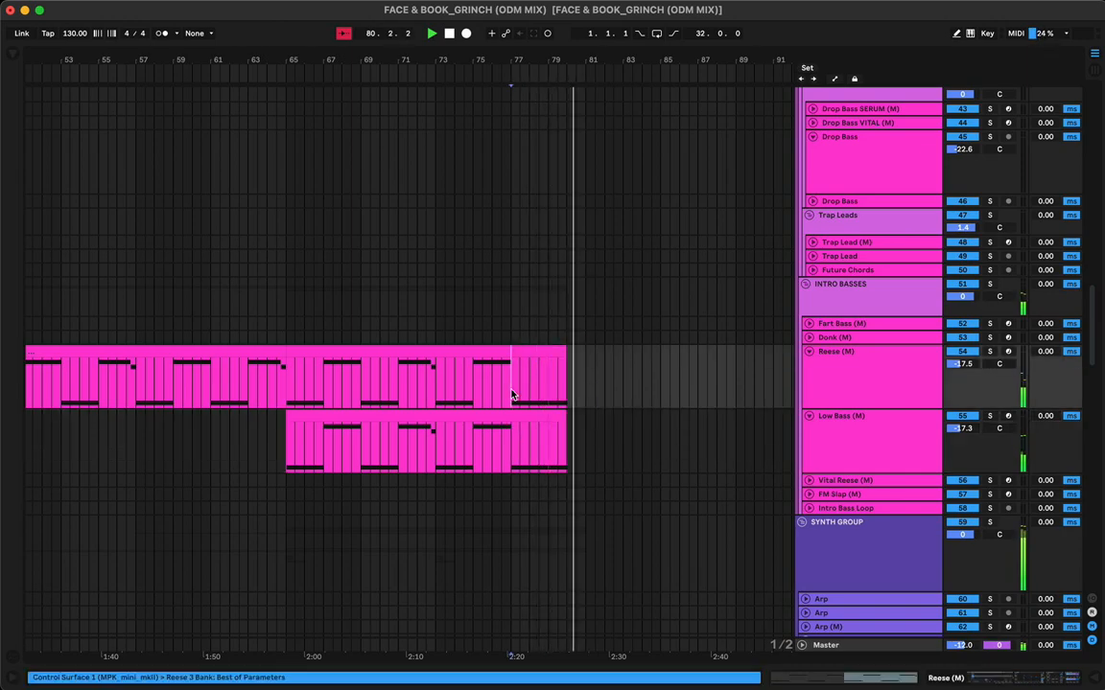
left_click(427, 400)
key("space")
key("space")
Duplicate bars 77 to 79 of the three Super Saw Chords clips to bar 79 and trim the copies to end at bar 80
scroll(517, 434, "down", 8)
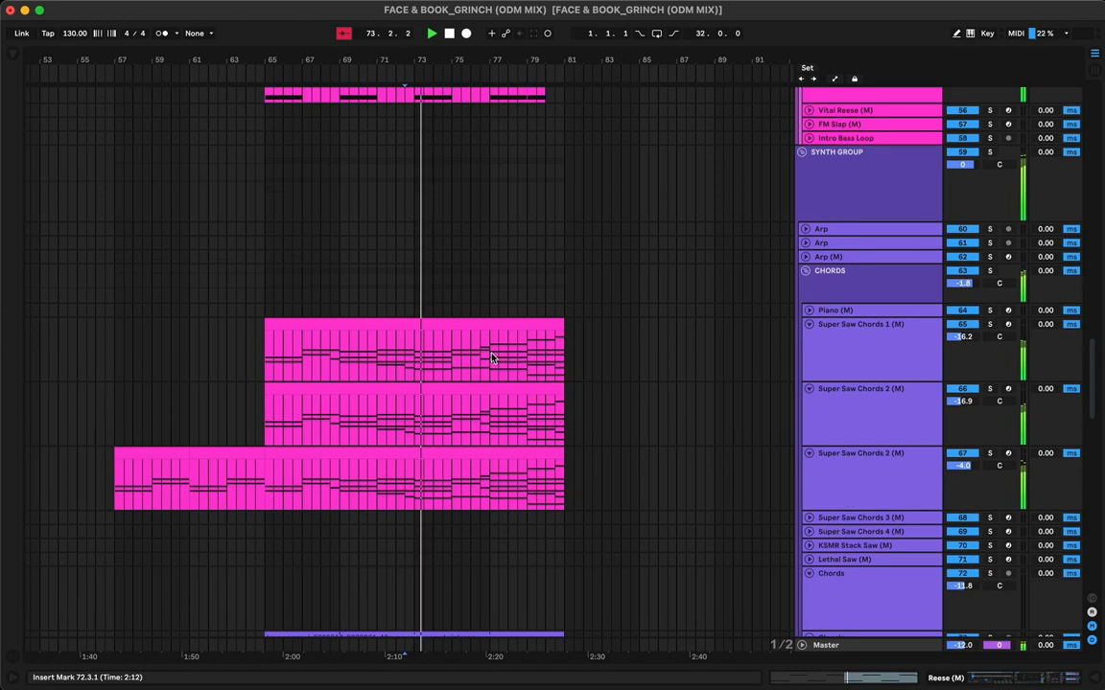
left_click_drag(491, 350, 529, 479)
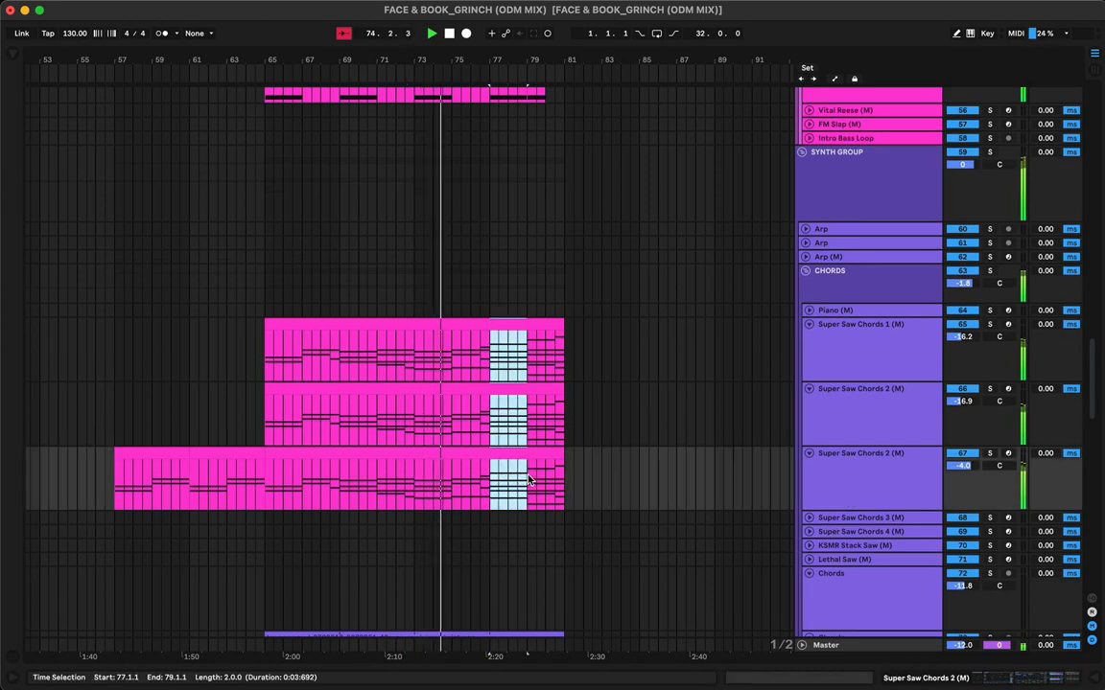
key("super+d")
left_click_drag(562, 324, 545, 325)
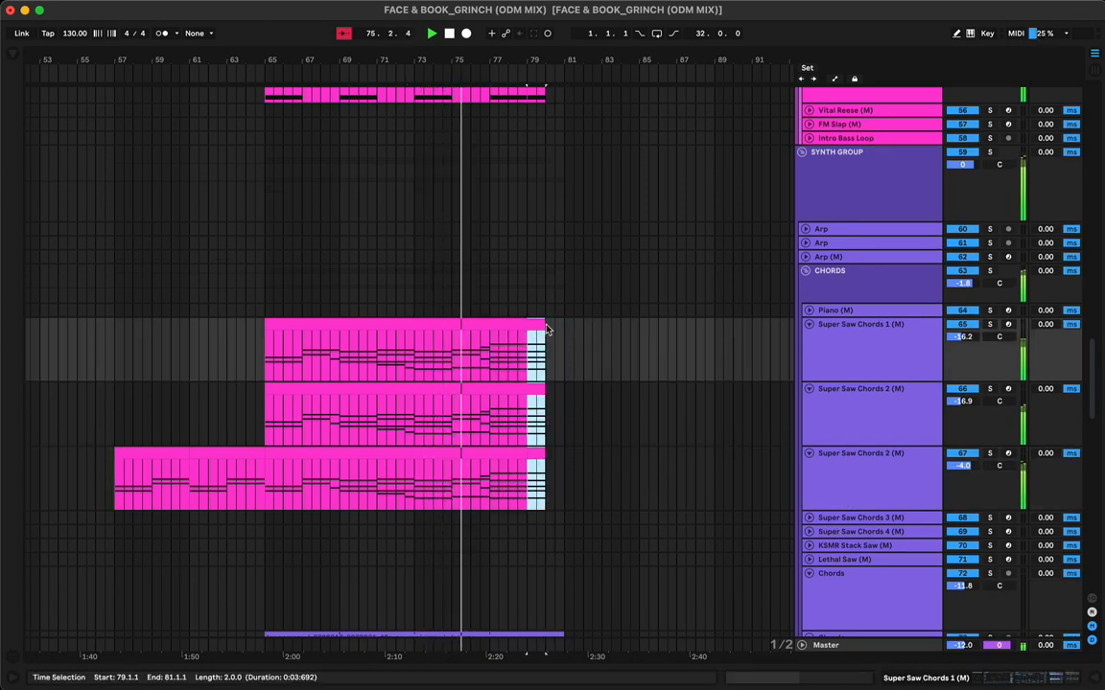
Duplicate bars 77 to 79 of the looperman and SAMPLE MELODY chord clips to bar 79 and trim the copies to end at bar 80
scroll(548, 328, "down", 6)
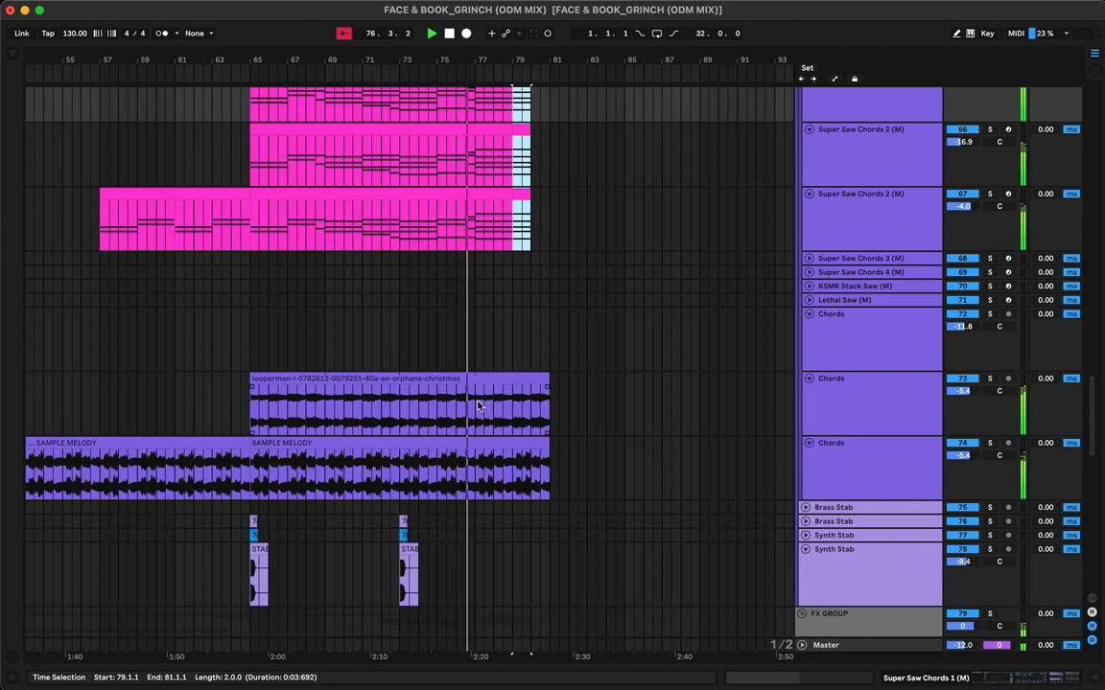
left_click_drag(478, 406, 509, 486)
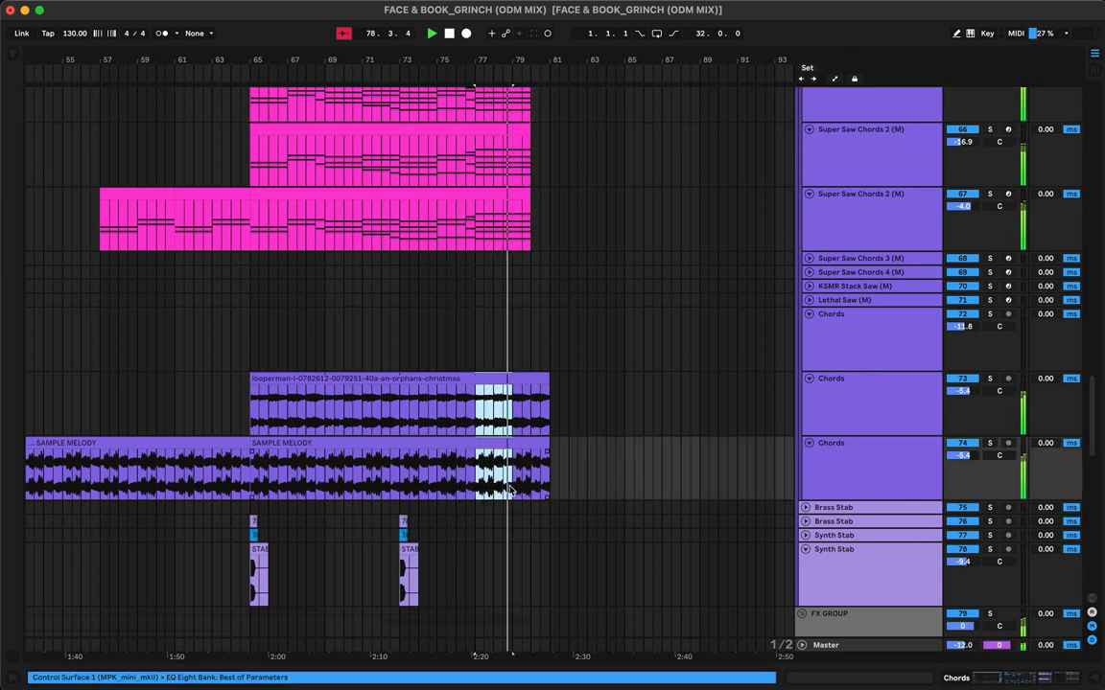
key("super+d")
left_click_drag(548, 381, 536, 382)
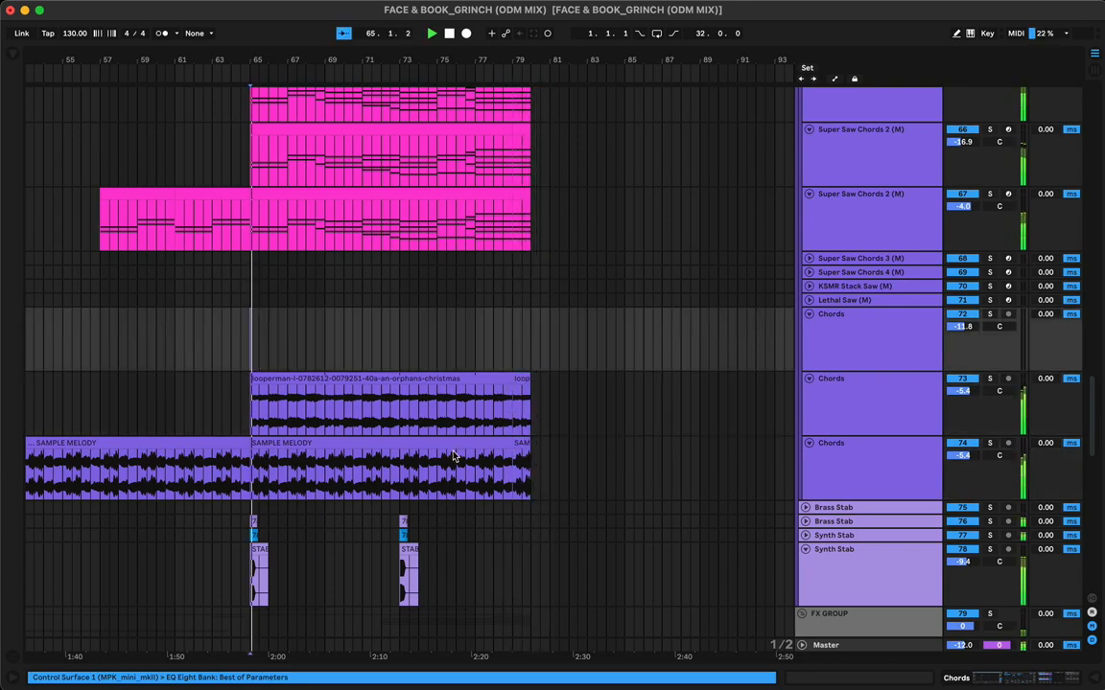
Copy the Cymatics reverse crash from bar 71 to bar 78 so it ends at bar 80
scroll(453, 456, "down", 10)
scroll(455, 457, "up", 5)
scroll(454, 457, "up", 15)
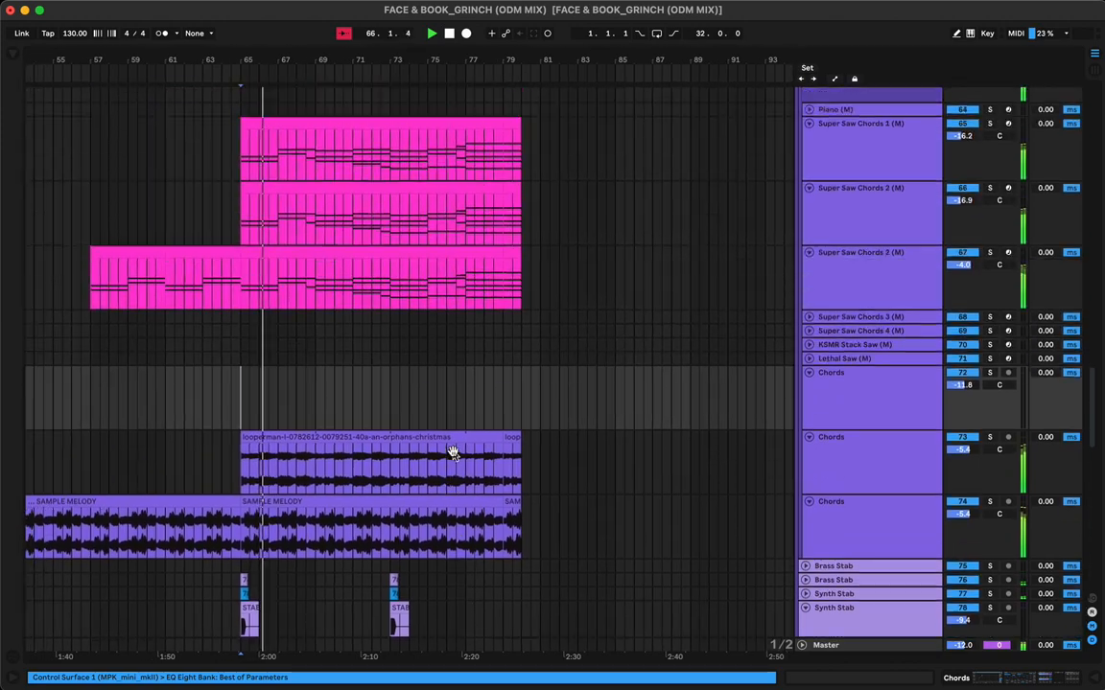
scroll(455, 457, "up", 8)
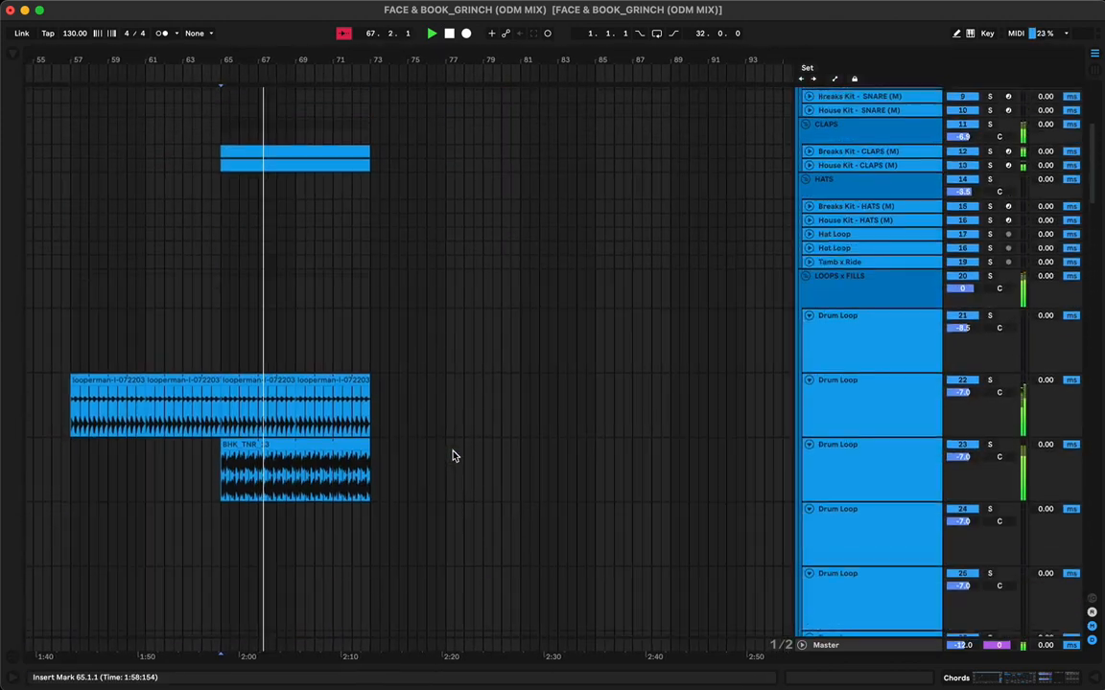
scroll(455, 456, "down", 6)
left_click_drag(420, 539, 497, 531)
scroll(498, 530, "down", 10)
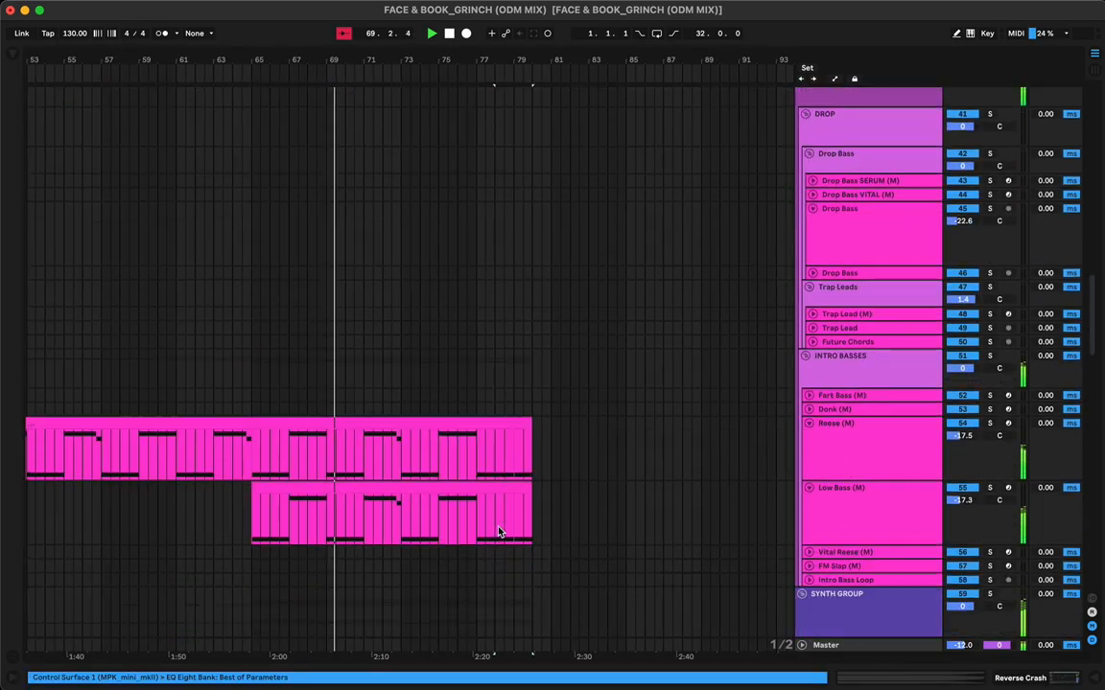
Move the GH_08 build-up drums clip on the Drum Build track to start at bar 73
scroll(498, 530, "up", 9)
scroll(497, 530, "up", 10)
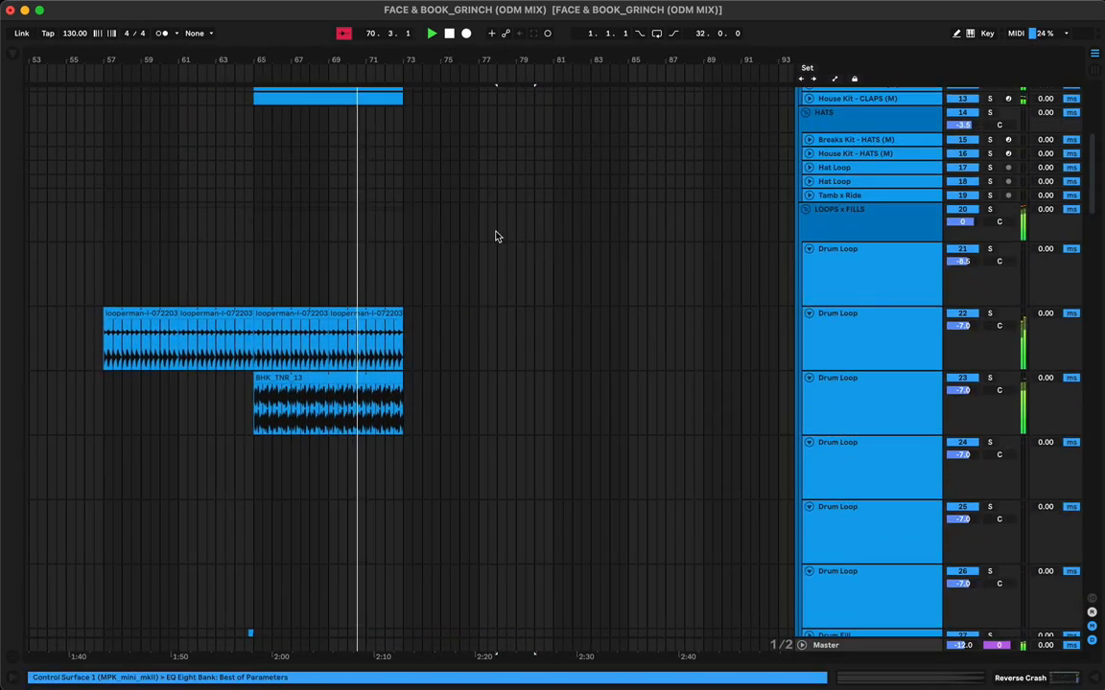
left_click_drag(514, 58, 517, 31)
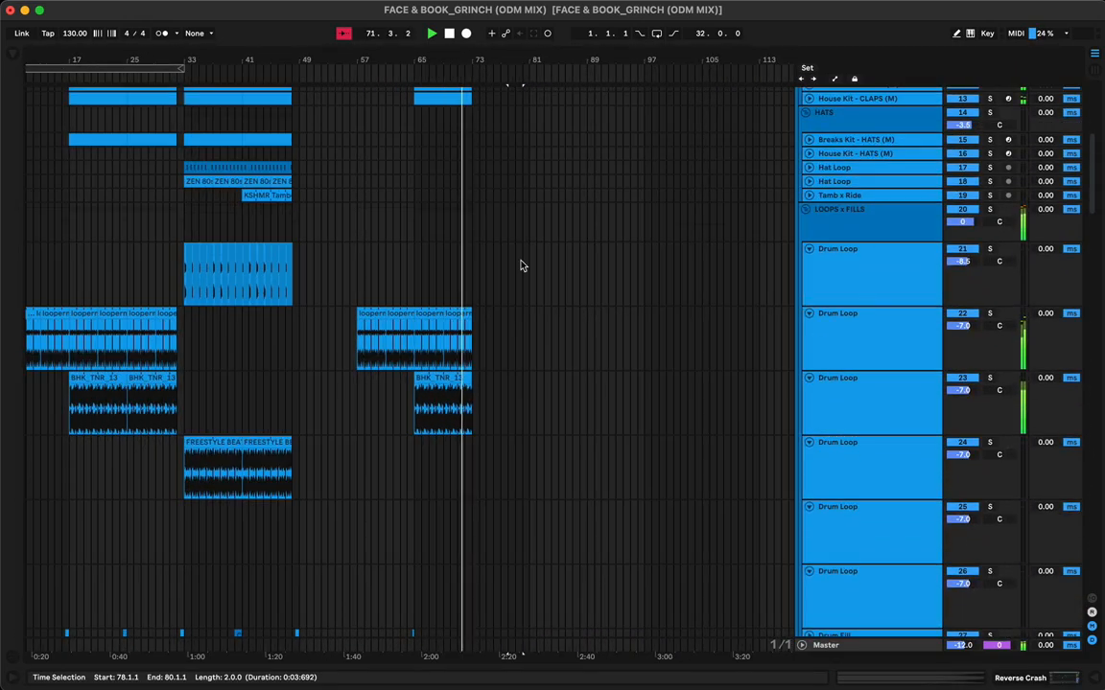
scroll(521, 264, "down", 10)
scroll(521, 266, "up", 5)
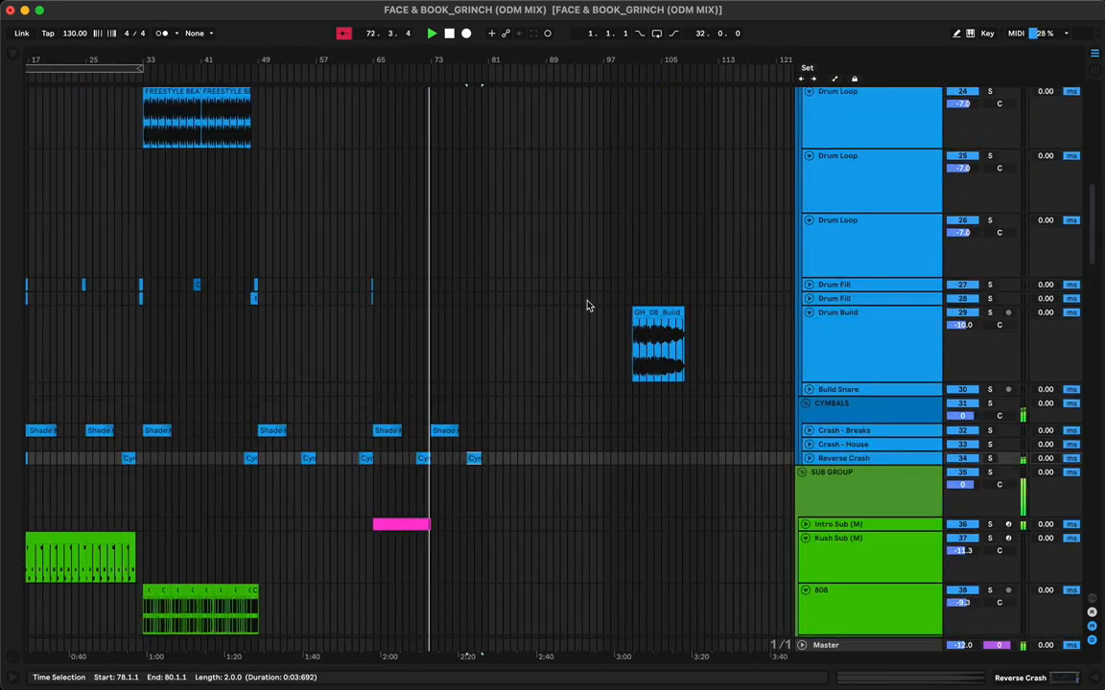
scroll(540, 358, "down", 15)
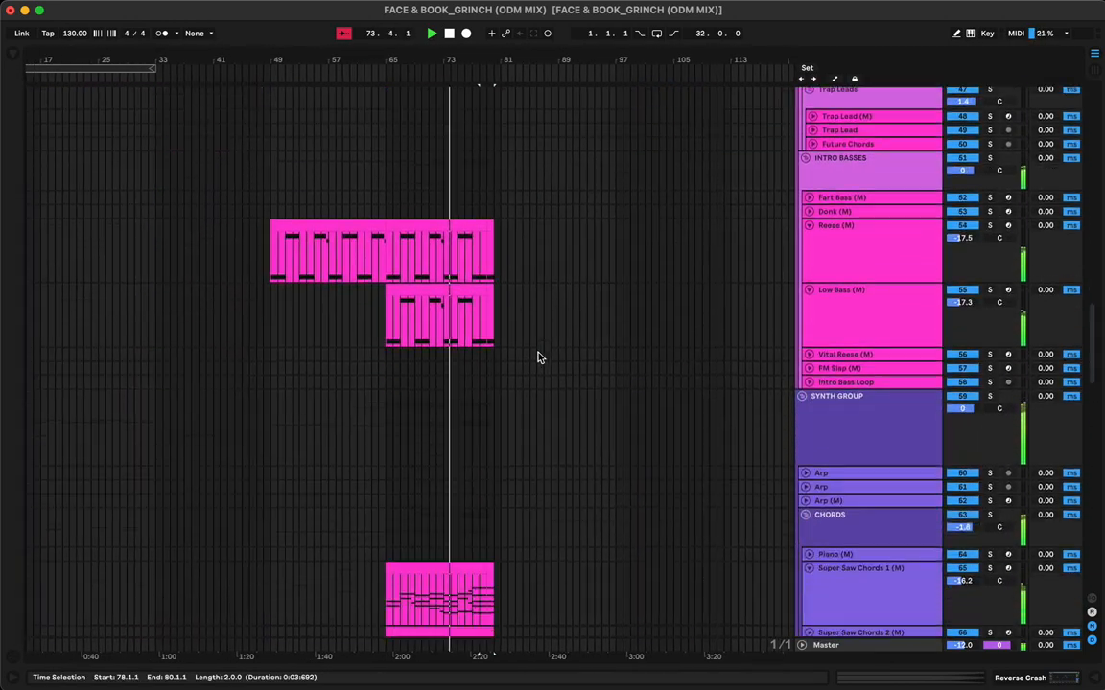
scroll(538, 358, "up", 15)
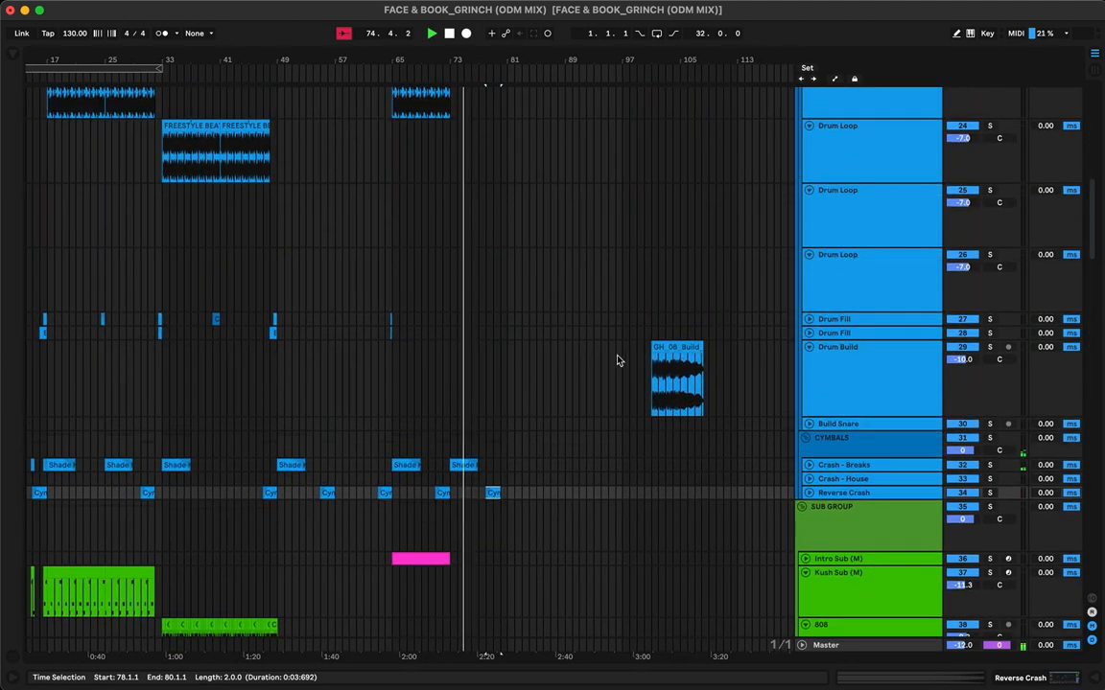
left_click(676, 349)
left_click_drag(676, 349, 497, 367)
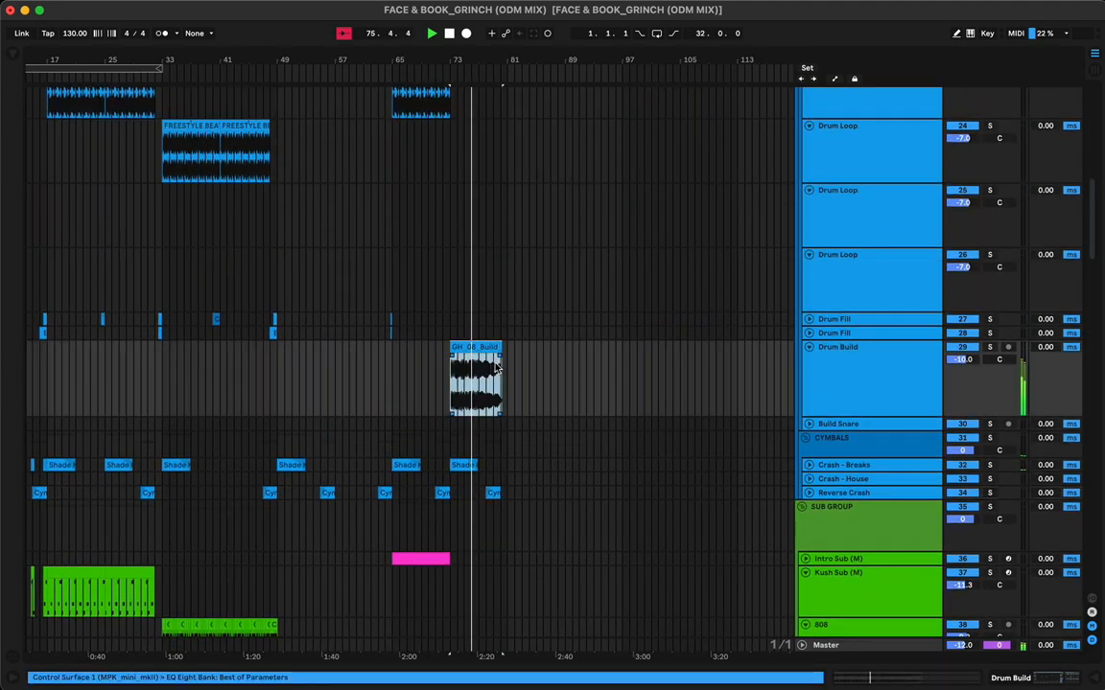
Show the Low Pass automation of Bass Kleph's Easy Filter on the Drum Build track
key("a")
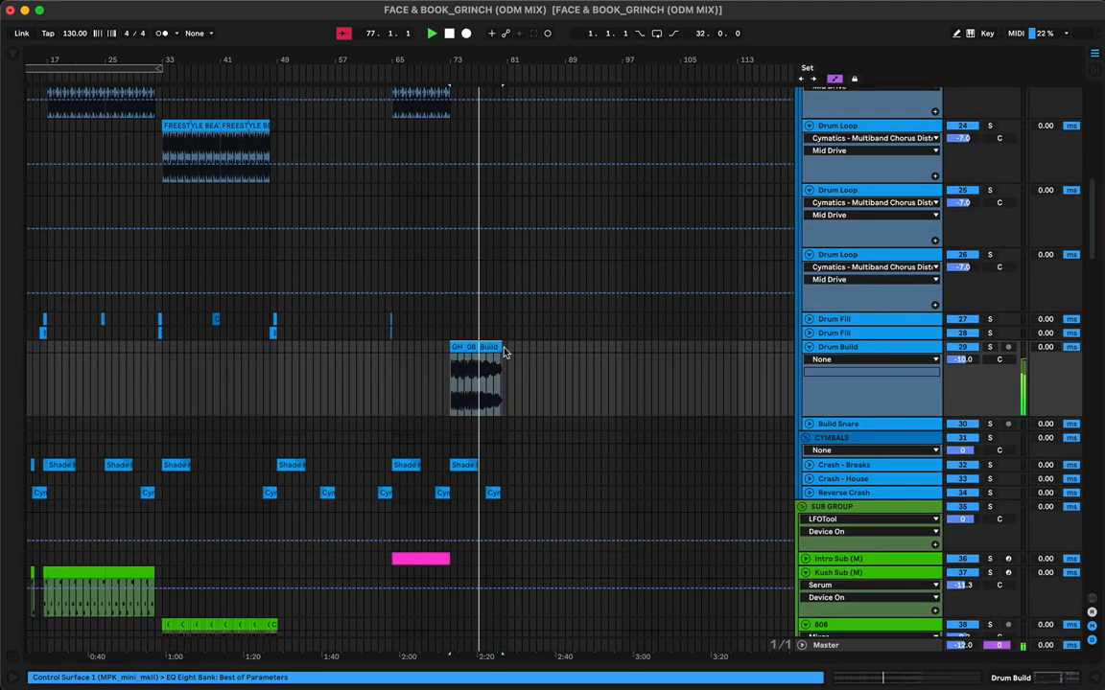
left_click(834, 359)
left_click(834, 388)
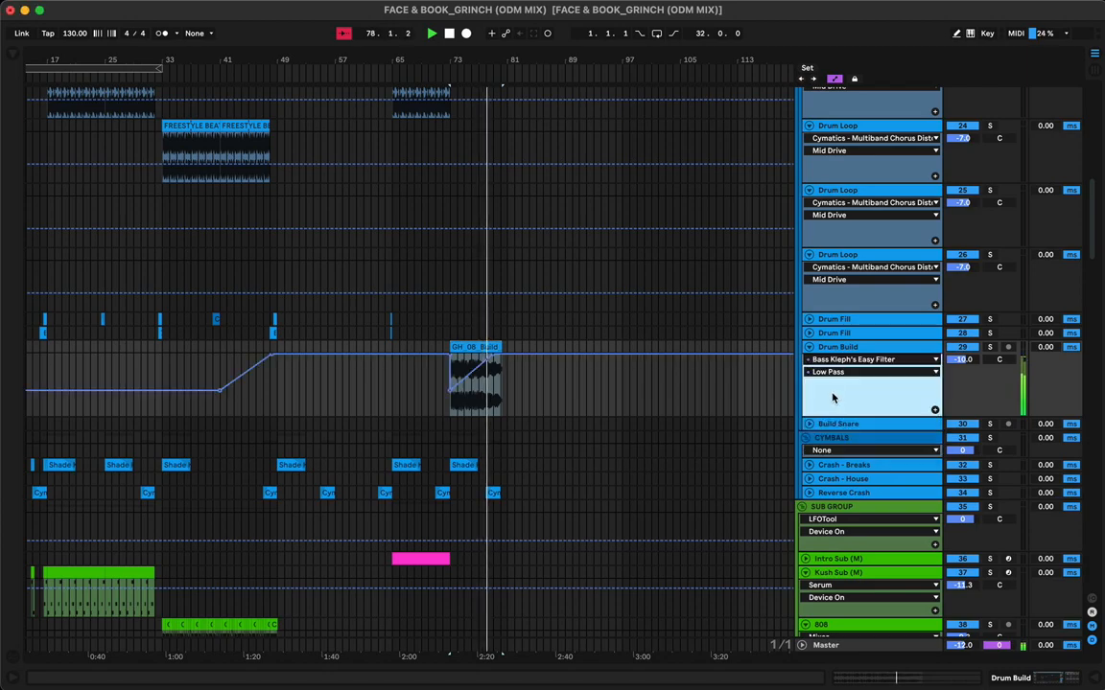
Set the Drum Build track volume to -4.5 dB and lower its EQ Eight low cut to 37.5 Hz
key("Tab")
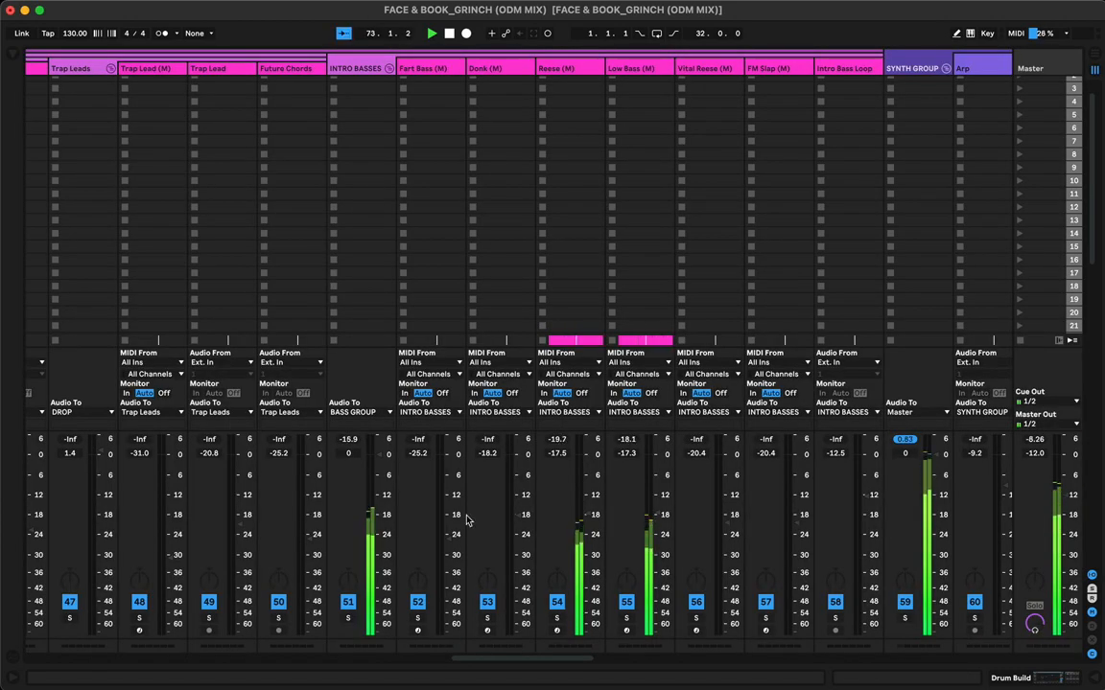
scroll(467, 521, "left", 15)
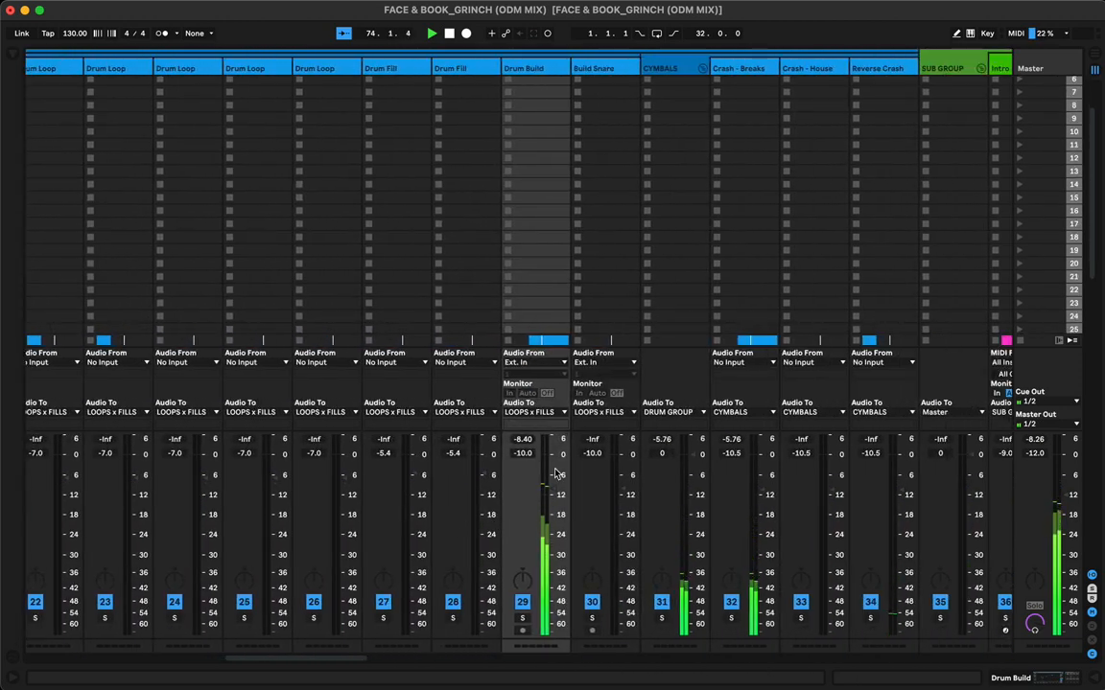
key("shift+Tab")
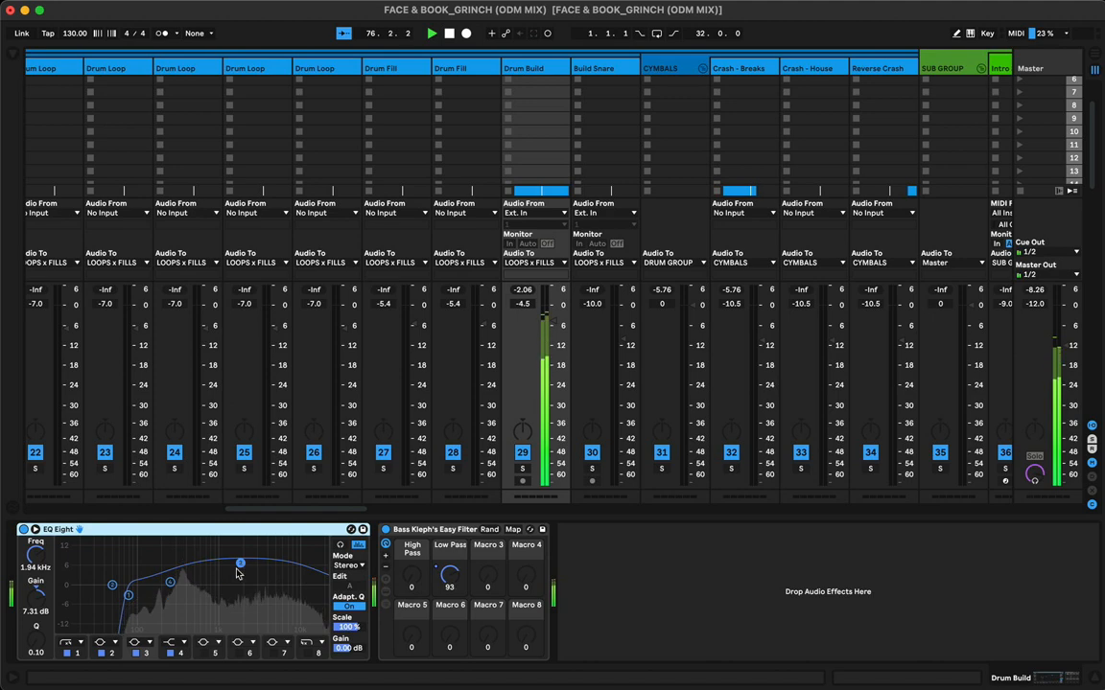
left_click_drag(131, 597, 111, 596)
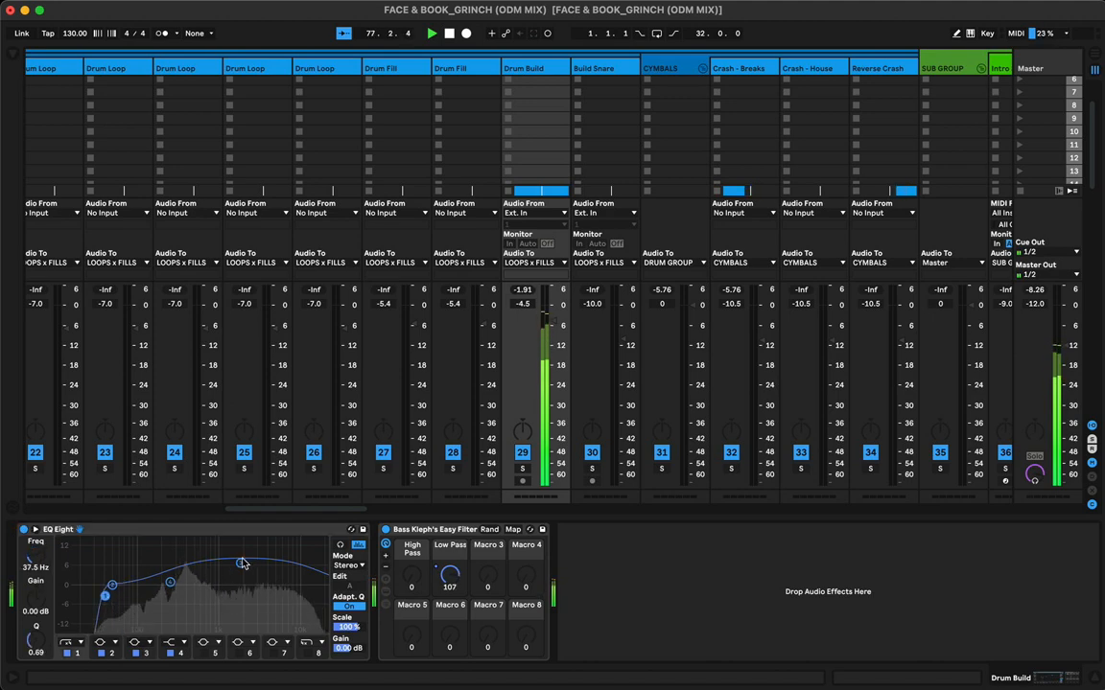
key("Tab")
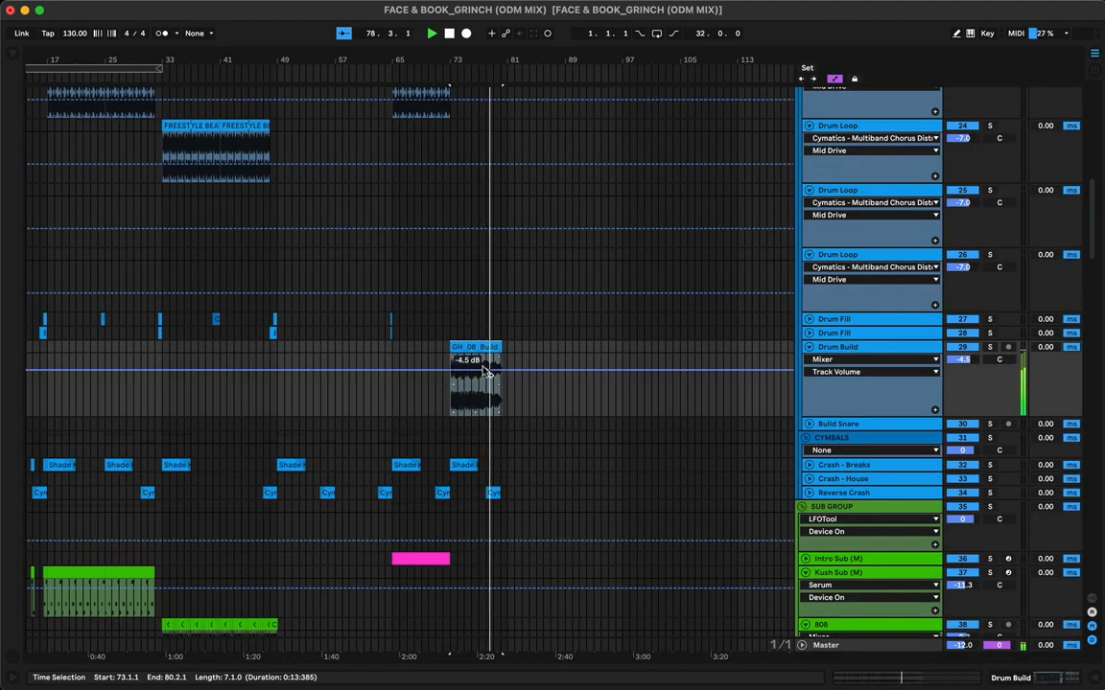
Hide the automation lanes and trim the GH_08 build-up drums clip to end at bar 80
key("a")
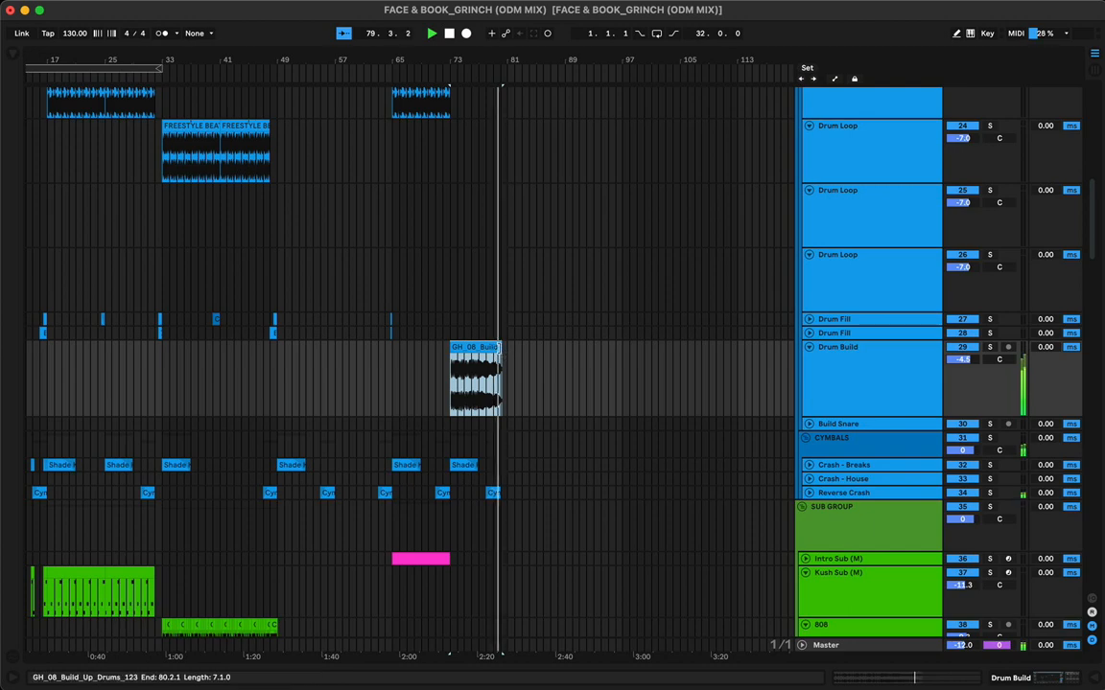
left_click(487, 365)
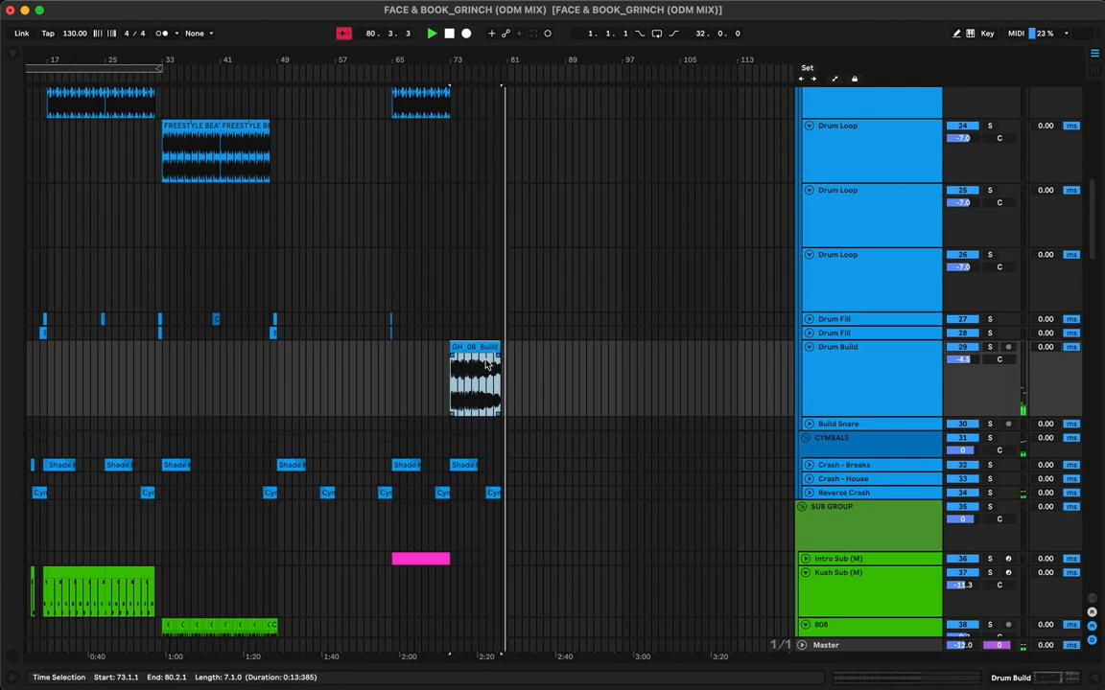
left_click(711, 1)
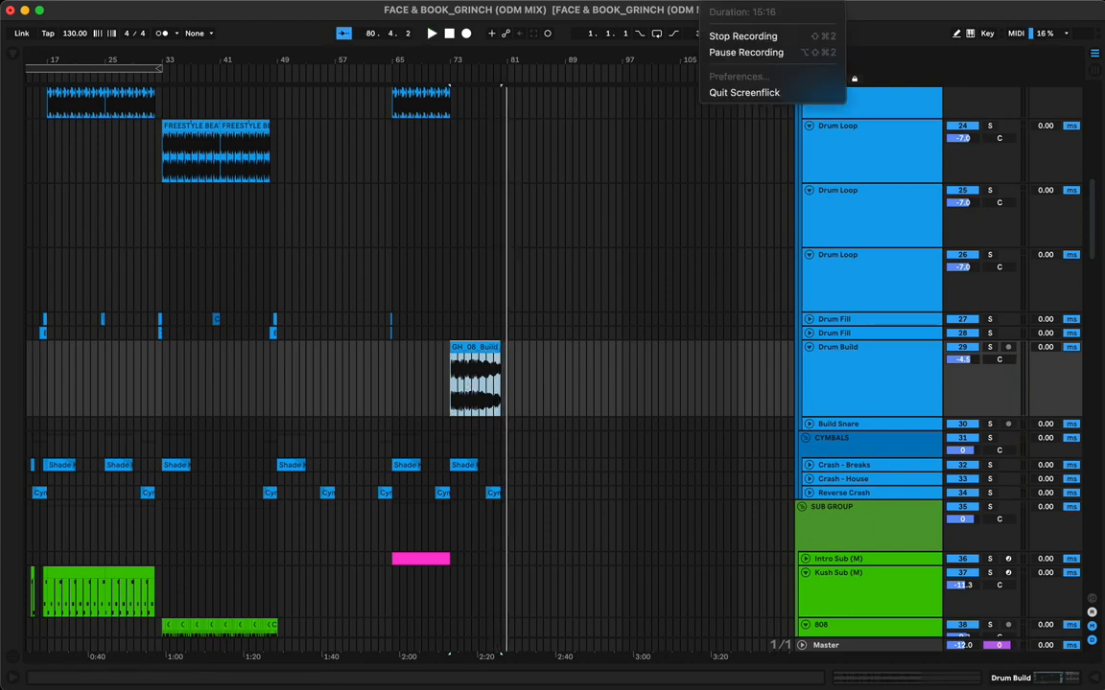